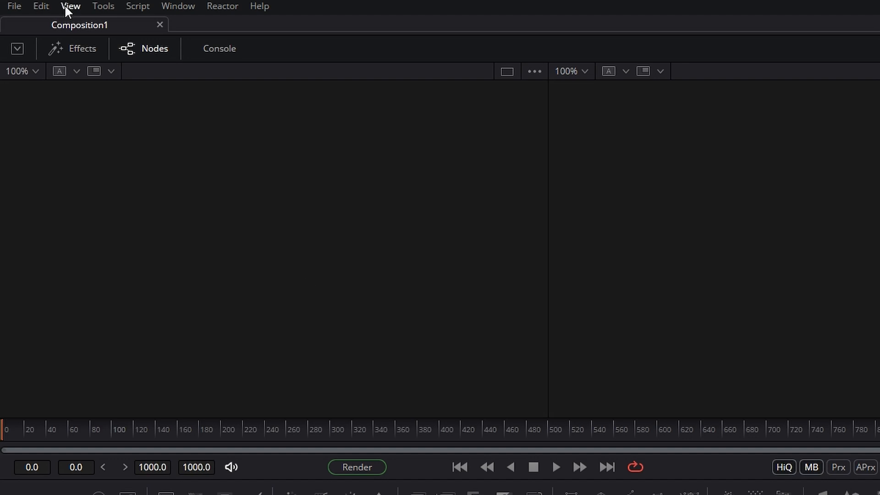
Import the SVG file I Love Earth.svg with an image size of 2000 by 2000.
{"action": "left_click", "coordinate": [15, 8]}
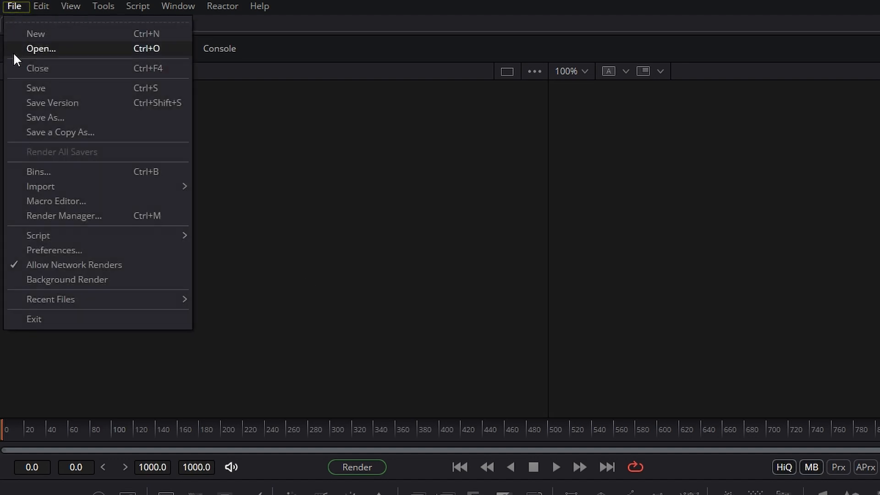
{"action": "mouse_move", "coordinate": [40, 187]}
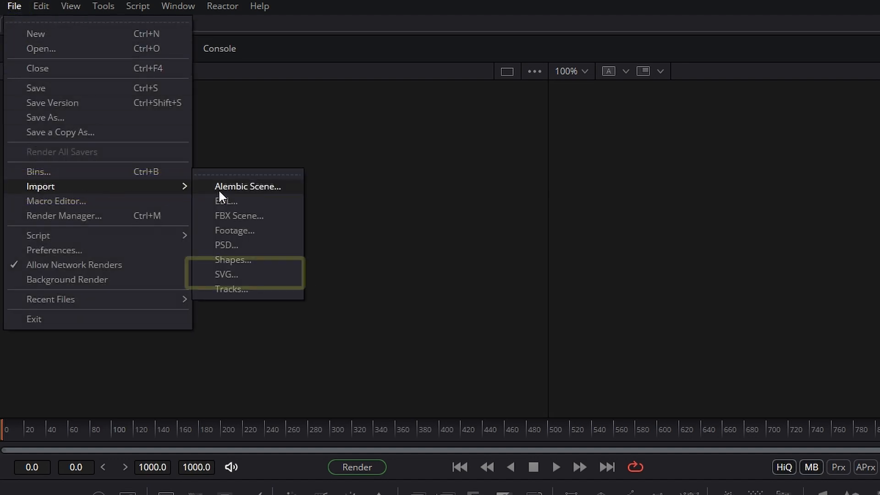
{"action": "left_click", "coordinate": [223, 273]}
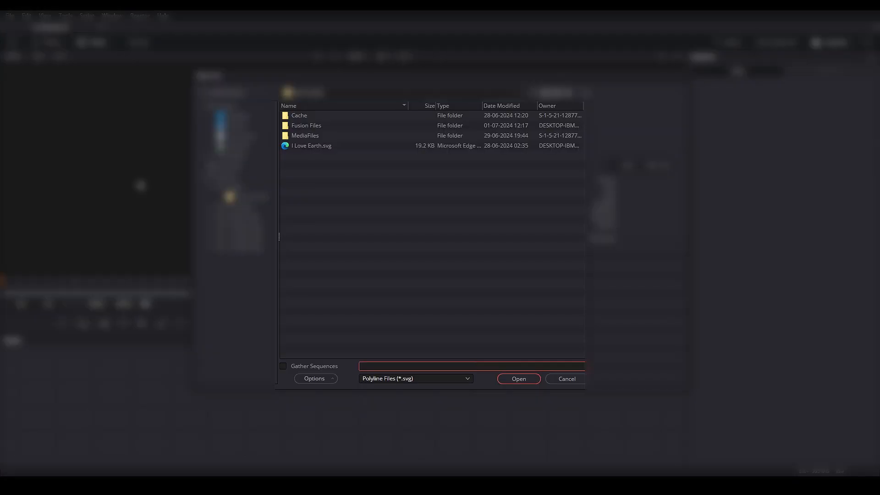
{"action": "left_click", "coordinate": [293, 148]}
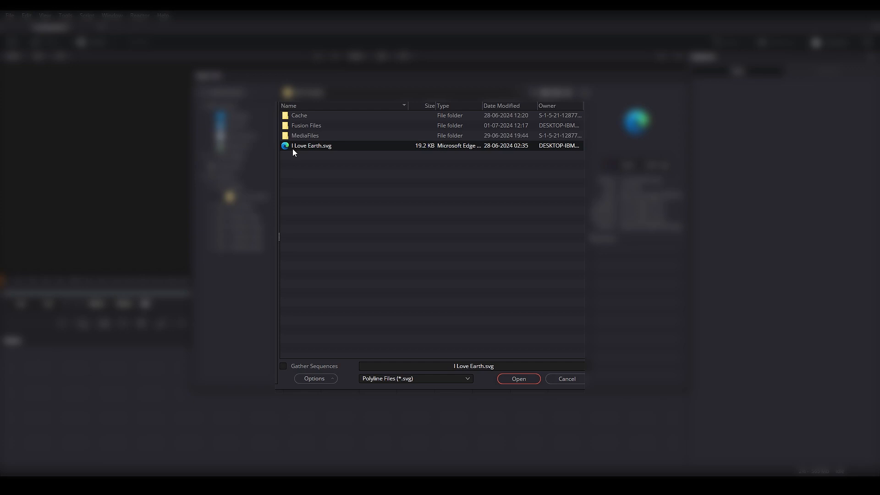
{"action": "left_click", "coordinate": [535, 380]}
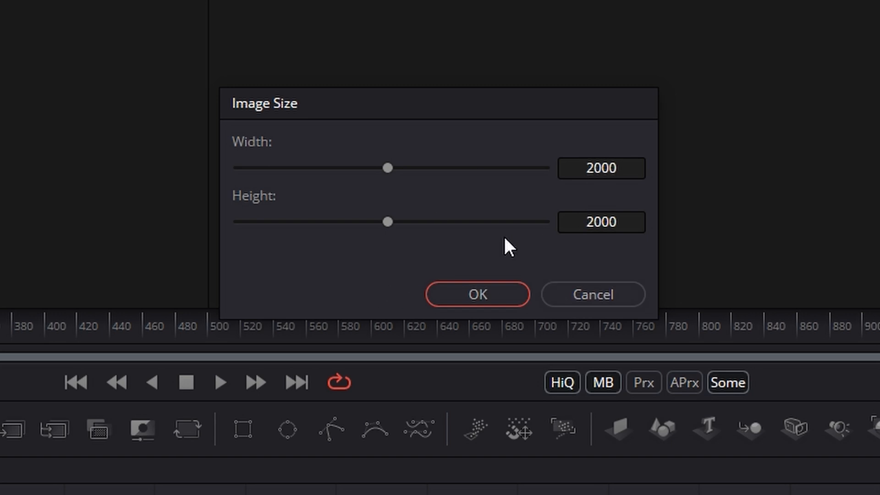
{"action": "left_click", "coordinate": [486, 284]}
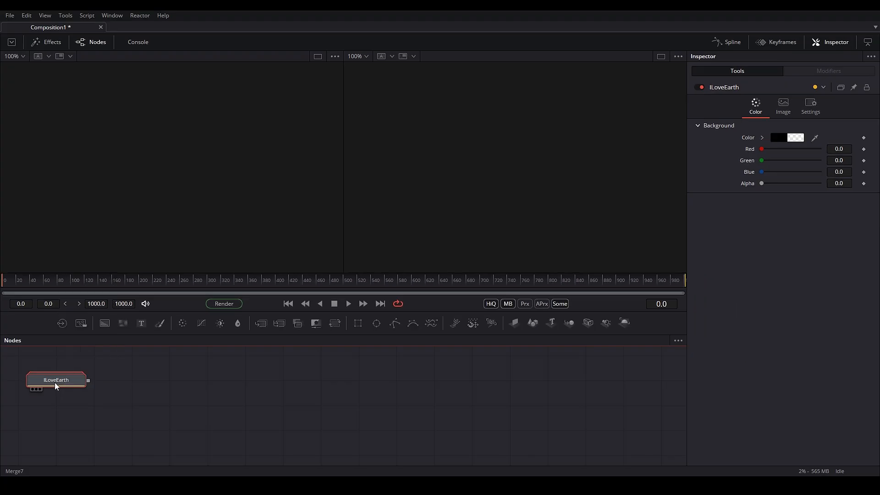
Move the ILoveEarth group node to the middle of the node graph and turn on arranging tools to grid.
{"action": "left_click_drag", "start_coordinate": [56, 386], "coordinate": [321, 412]}
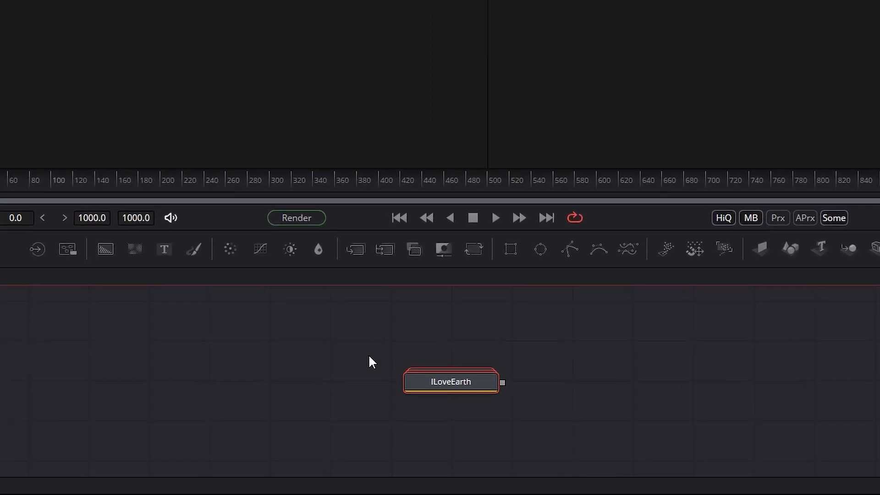
{"action": "right_click", "coordinate": [316, 366]}
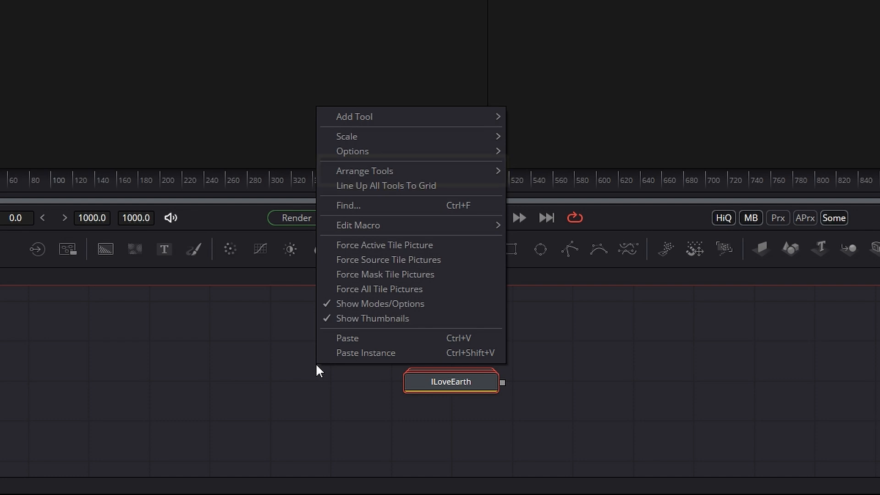
{"action": "mouse_move", "coordinate": [340, 176]}
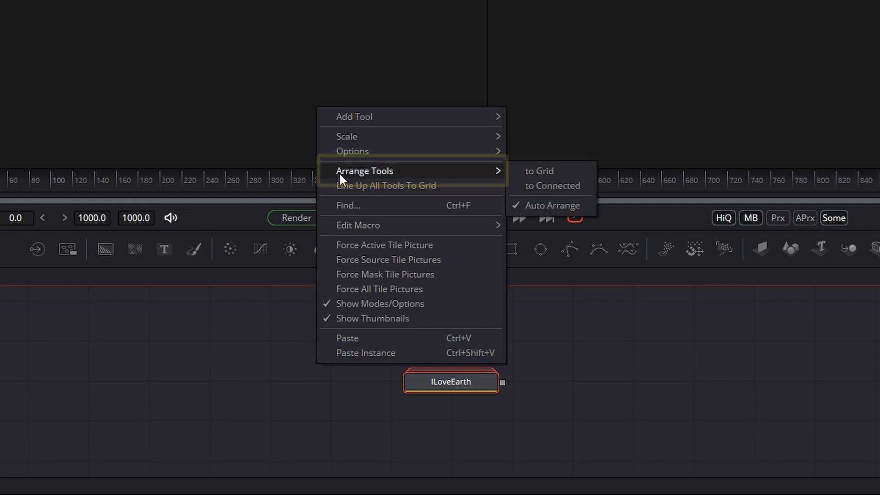
{"action": "left_click", "coordinate": [528, 171]}
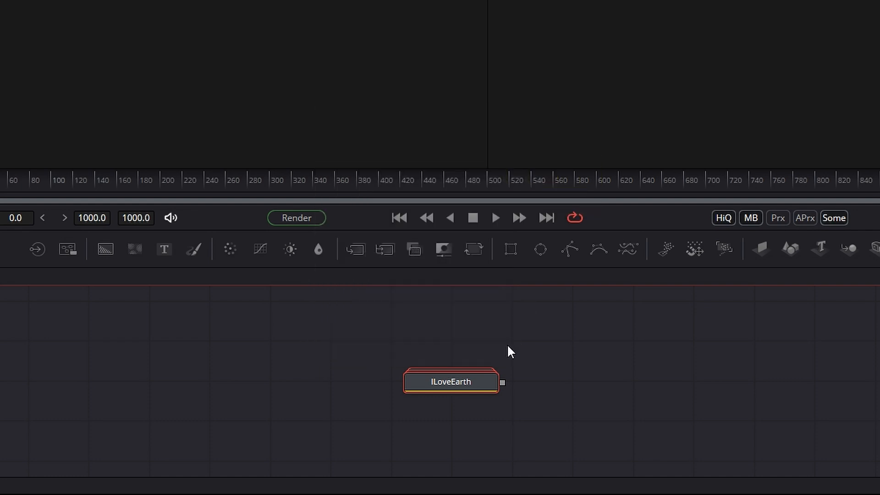
{"action": "left_click_drag", "start_coordinate": [485, 391], "coordinate": [365, 391]}
{"action": "key", "text": "ctrl+z"}
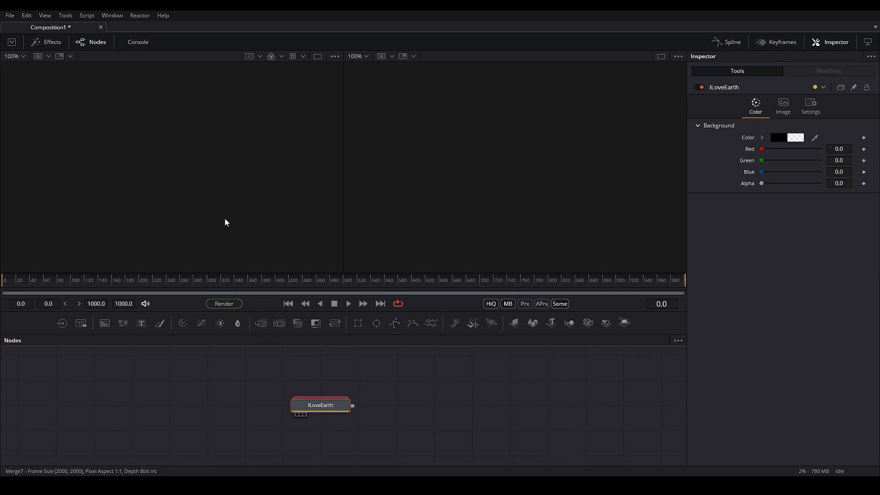
Display the ILoveEarth group in the first viewer, switch to a single-viewer layout and frame the whole text.
{"action": "key", "text": "1"}
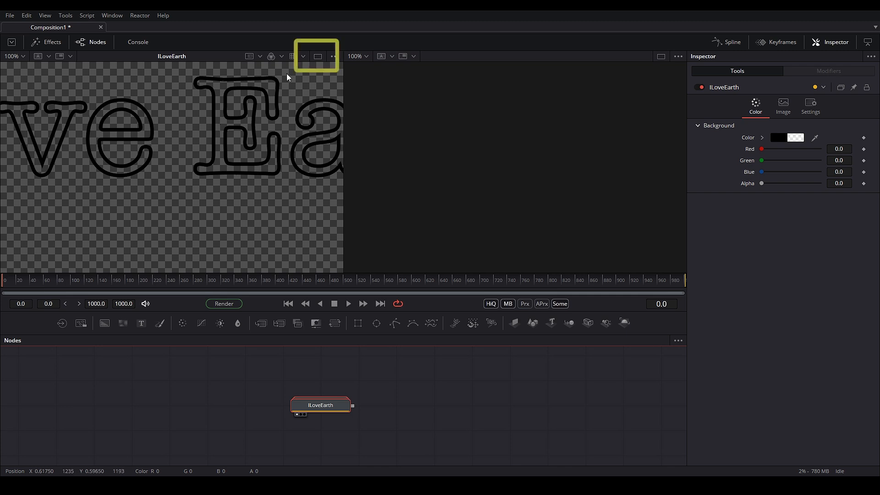
{"action": "left_click", "coordinate": [316, 56]}
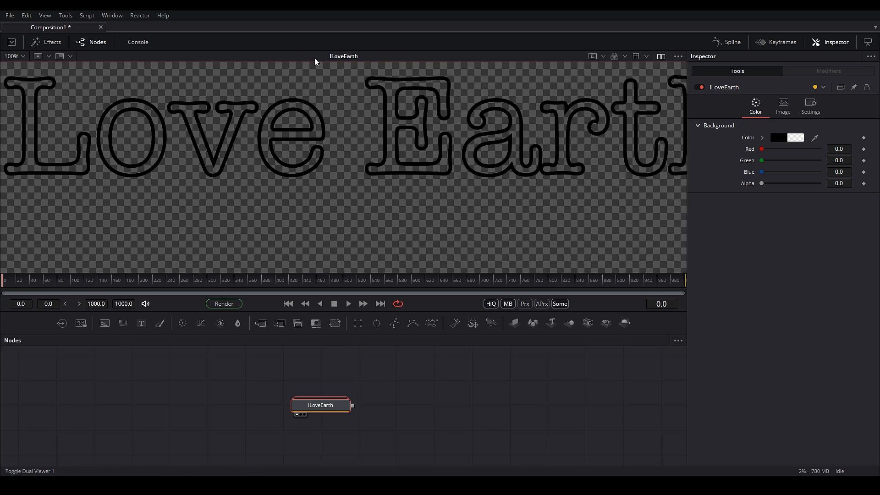
{"action": "left_click", "coordinate": [22, 56]}
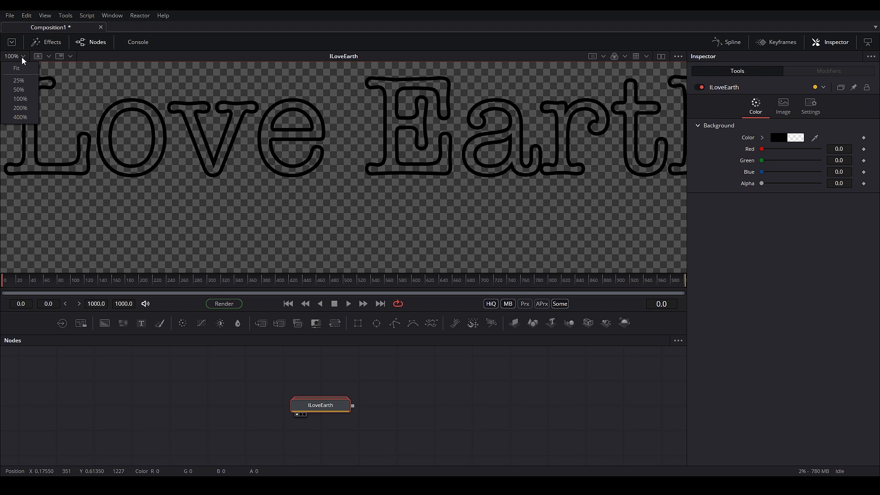
{"action": "left_click", "coordinate": [17, 68]}
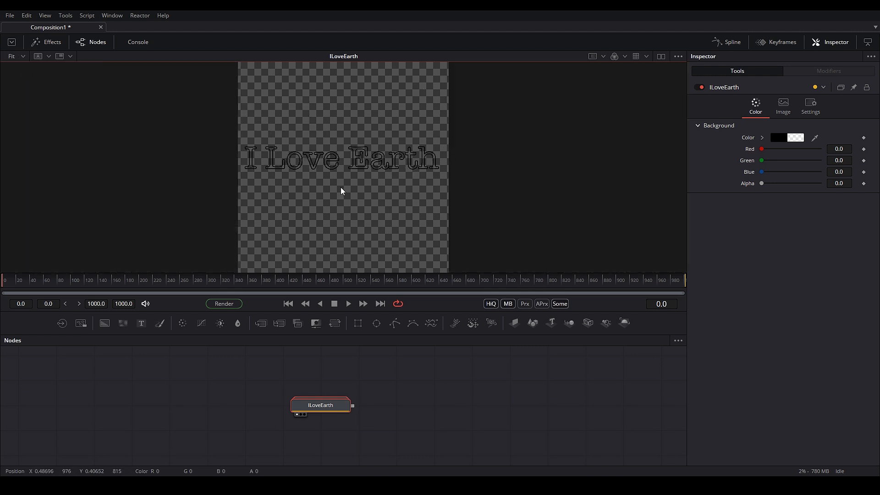
{"action": "scroll", "coordinate": [341, 187], "scroll_direction": "up", "scroll_amount": 3}
{"action": "left_click_drag", "start_coordinate": [334, 183], "coordinate": [334, 213]}
{"action": "left_click_drag", "start_coordinate": [585, 94], "coordinate": [584, 261]}
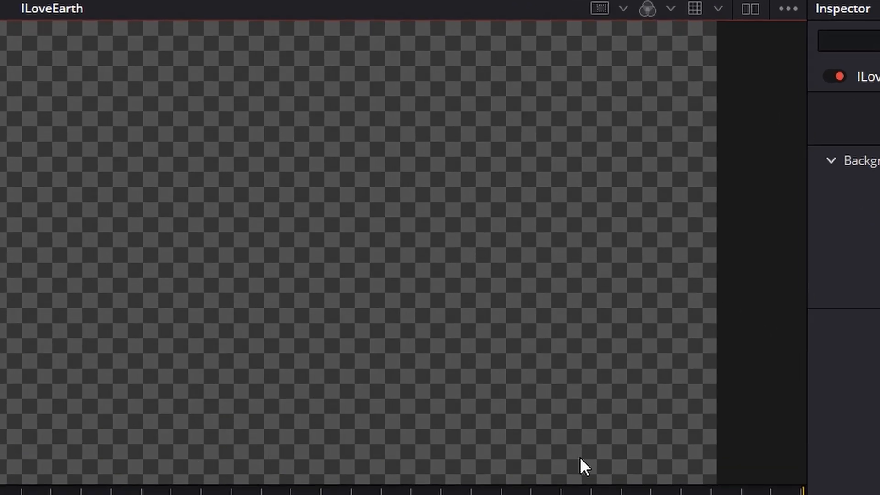
{"action": "left_click_drag", "start_coordinate": [619, 28], "coordinate": [592, 162]}
{"action": "left_click_drag", "start_coordinate": [497, 330], "coordinate": [543, 92]}
{"action": "left_click_drag", "start_coordinate": [477, 344], "coordinate": [462, 137]}
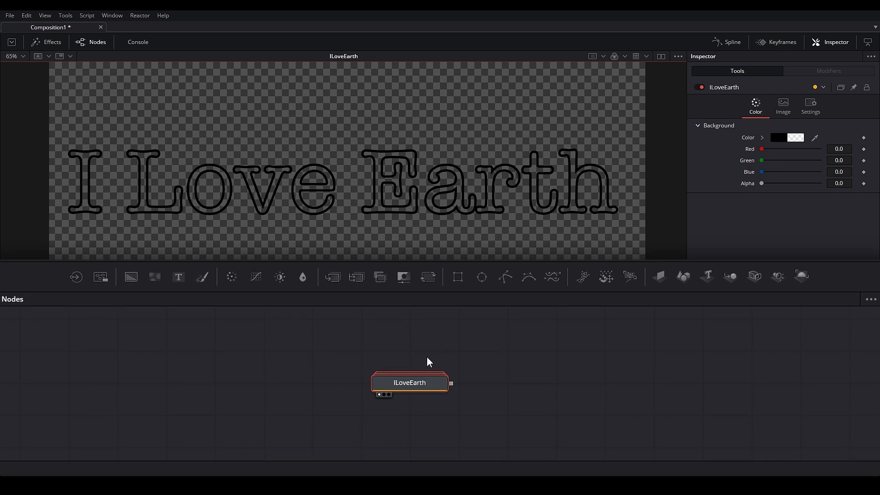
Expand the ILoveEarth group so all the nodes inside it are shown.
{"action": "left_click", "coordinate": [397, 395]}
{"action": "left_click_drag", "start_coordinate": [409, 365], "coordinate": [415, 320]}
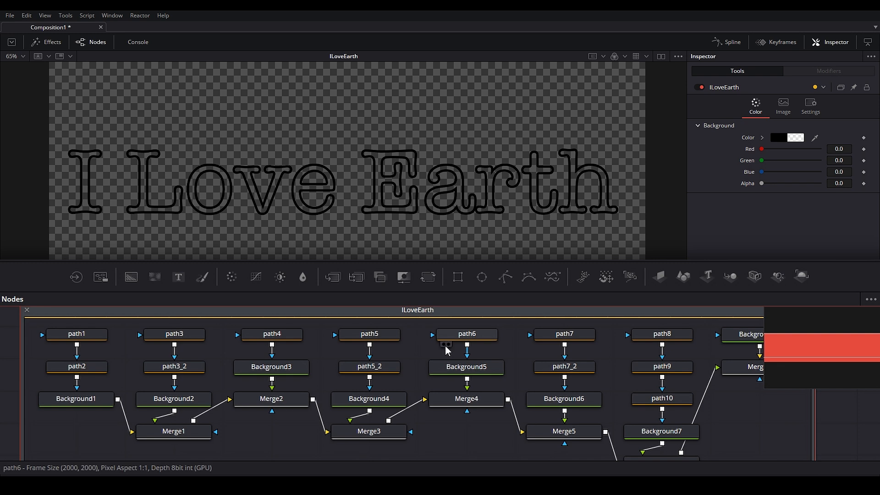
{"action": "scroll", "coordinate": [446, 351], "scroll_direction": "down", "scroll_amount": 3}
{"action": "left_click_drag", "start_coordinate": [445, 349], "coordinate": [439, 349]}
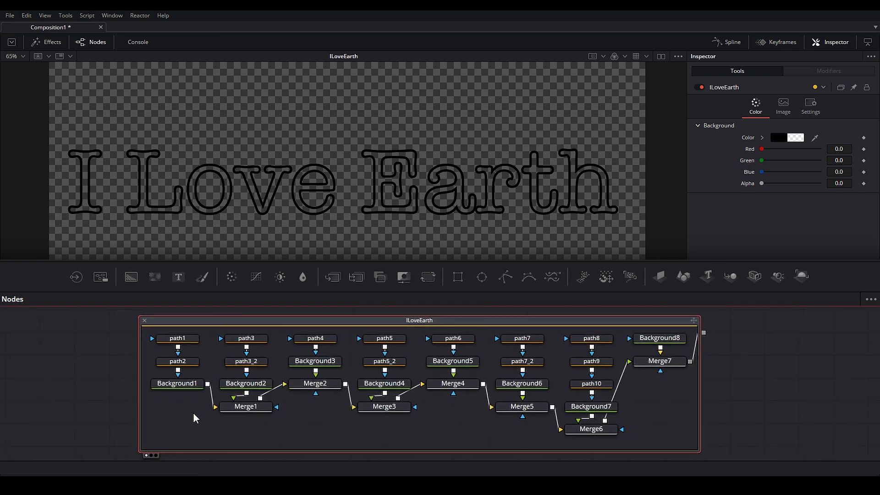
Copy all nodes inside the ILoveEarth group, paste them outside it and remove the original group.
{"action": "left_click_drag", "start_coordinate": [192, 445], "coordinate": [42, 350]}
{"action": "left_click", "coordinate": [746, 425]}
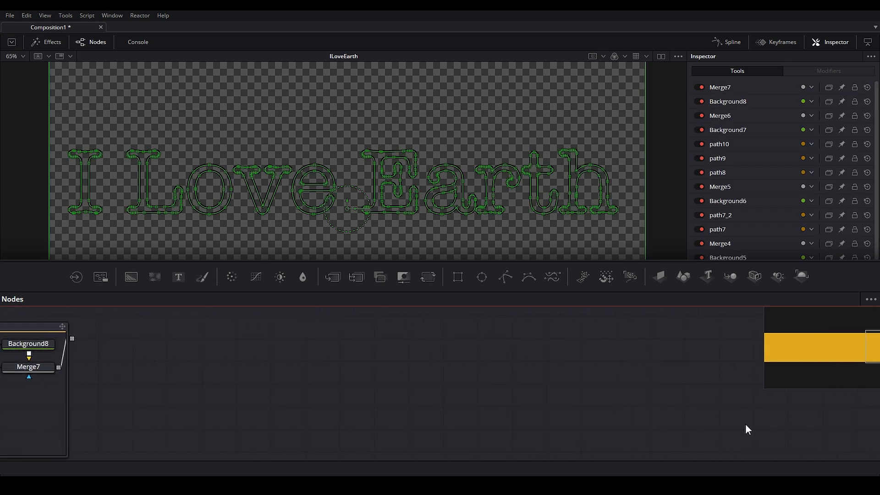
{"action": "key", "text": "ctrl+v"}
{"action": "left_click_drag", "start_coordinate": [345, 446], "coordinate": [438, 391]}
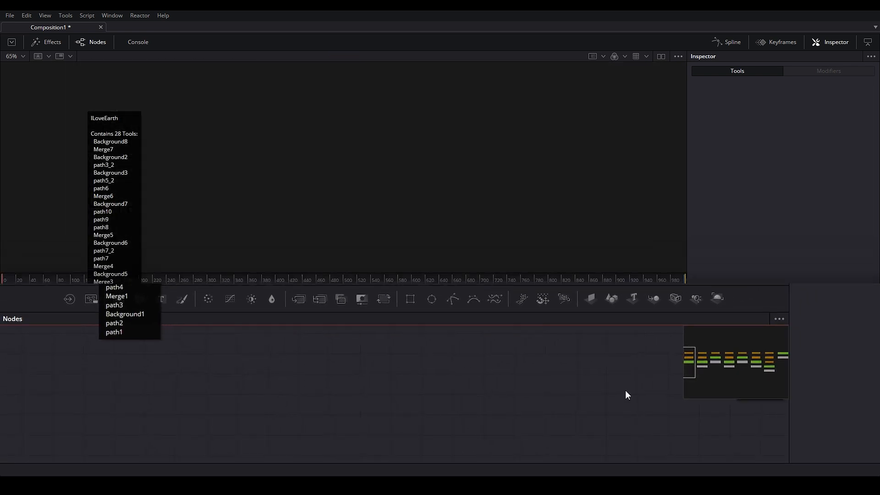
{"action": "left_click_drag", "start_coordinate": [600, 424], "coordinate": [61, 426]}
{"action": "mouse_move", "coordinate": [515, 386]}
{"action": "left_mouse_down"}
{"action": "mouse_move", "coordinate": [503, 394]}
{"action": "mouse_move", "coordinate": [515, 392]}
{"action": "left_mouse_up"}
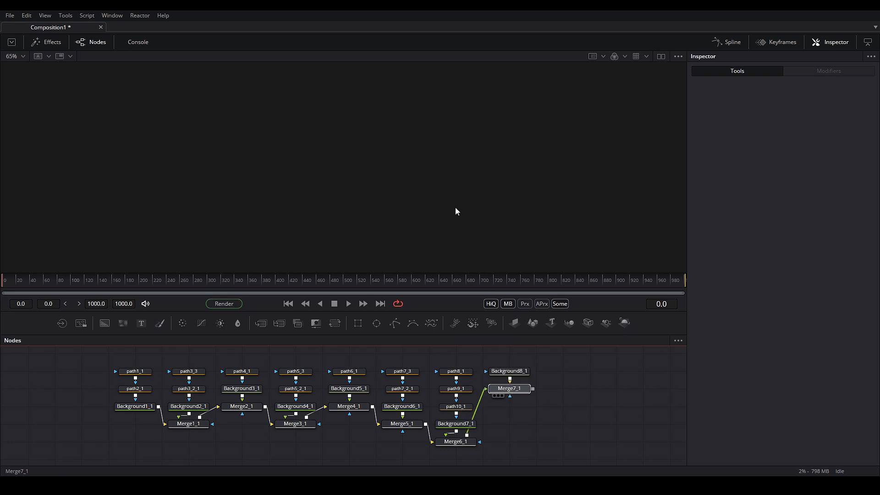
Display Merge7_1 in the viewer and check which letters the path nodes of the first three branches draw.
{"action": "key", "text": "1"}
{"action": "left_click", "coordinate": [135, 372]}
{"action": "left_click", "coordinate": [133, 390]}
{"action": "left_click", "coordinate": [189, 372]}
{"action": "left_click", "coordinate": [191, 389]}
{"action": "left_click", "coordinate": [242, 372]}
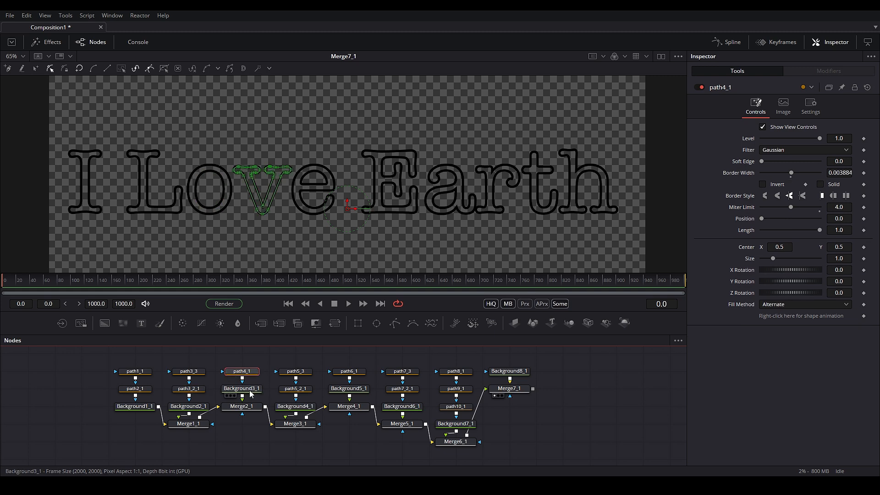
{"action": "left_click", "coordinate": [247, 390]}
Move path1_1, path2_1 and Background1_1 farther left of the other branches and select path1_1.
{"action": "left_click_drag", "start_coordinate": [184, 395], "coordinate": [269, 412]}
{"action": "left_click_drag", "start_coordinate": [163, 367], "coordinate": [169, 424]}
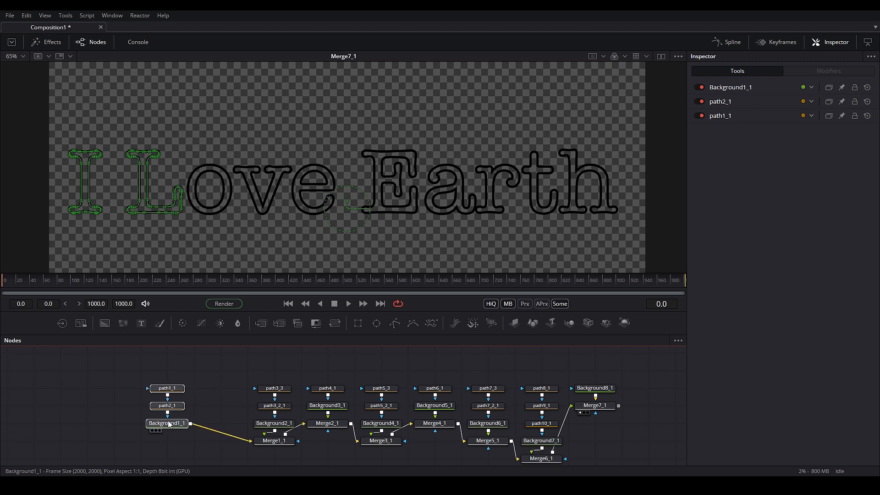
{"action": "left_click", "coordinate": [168, 424]}
{"action": "scroll", "coordinate": [174, 416], "scroll_direction": "up", "scroll_amount": 5}
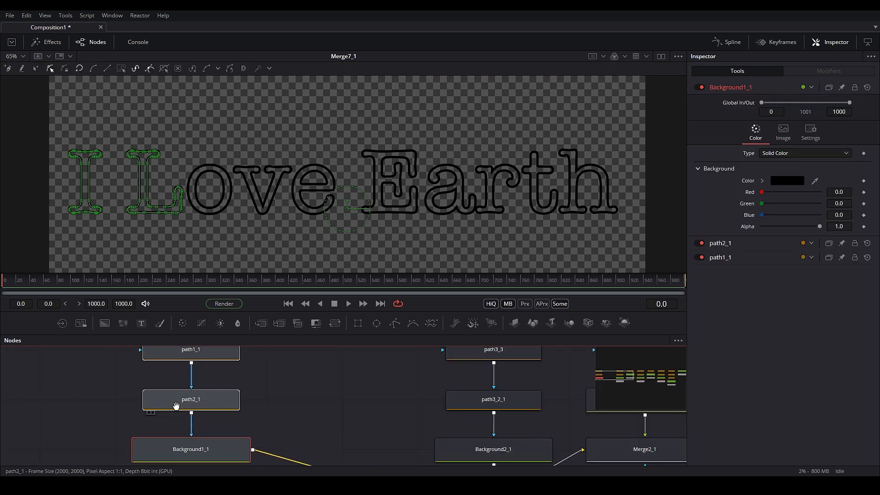
{"action": "left_click", "coordinate": [270, 369]}
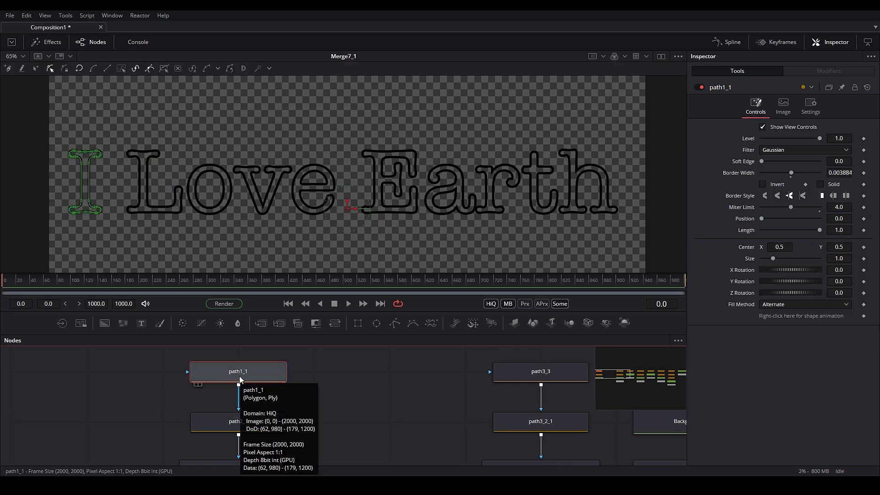
Add a Polygon node and draw an irregular closed shape between the letters I and L.
{"action": "scroll", "coordinate": [87, 229], "scroll_direction": "up", "scroll_amount": 5}
{"action": "left_click_drag", "start_coordinate": [395, 323], "coordinate": [389, 371]}
{"action": "left_click", "coordinate": [342, 258]}
{"action": "left_click", "coordinate": [331, 188]}
{"action": "left_click", "coordinate": [340, 125]}
{"action": "left_click", "coordinate": [380, 132]}
{"action": "left_click", "coordinate": [381, 159]}
{"action": "left_click", "coordinate": [401, 164]}
{"action": "left_click", "coordinate": [421, 153]}
{"action": "left_click", "coordinate": [426, 179]}
{"action": "left_click", "coordinate": [382, 213]}
{"action": "left_click", "coordinate": [377, 246]}
{"action": "left_click", "coordinate": [361, 259]}
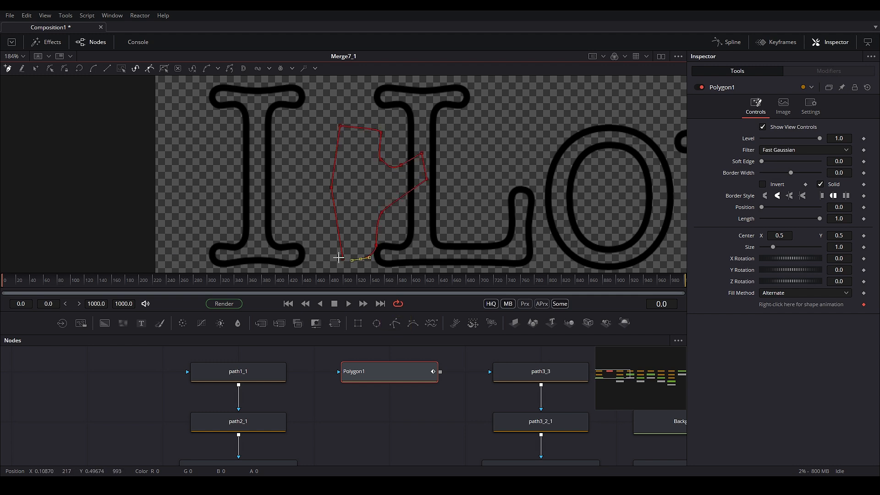
{"action": "left_click", "coordinate": [343, 258]}
Redraw the polygon as a closed F-shaped outline over the letter L, then delete the Polygon node.
{"action": "left_click", "coordinate": [358, 107]}
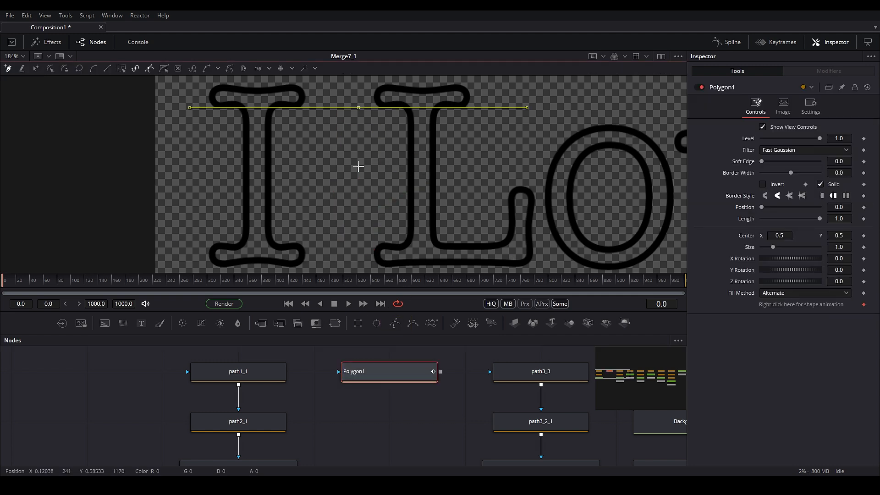
{"action": "left_click", "coordinate": [356, 234]}
{"action": "left_click", "coordinate": [371, 232]}
{"action": "left_click", "coordinate": [428, 156]}
{"action": "left_click", "coordinate": [429, 143]}
{"action": "left_click", "coordinate": [388, 143]}
{"action": "left_click", "coordinate": [387, 126]}
{"action": "left_click", "coordinate": [458, 125]}
{"action": "left_click", "coordinate": [453, 103]}
{"action": "left_click", "coordinate": [390, 106]}
{"action": "left_click", "coordinate": [359, 108]}
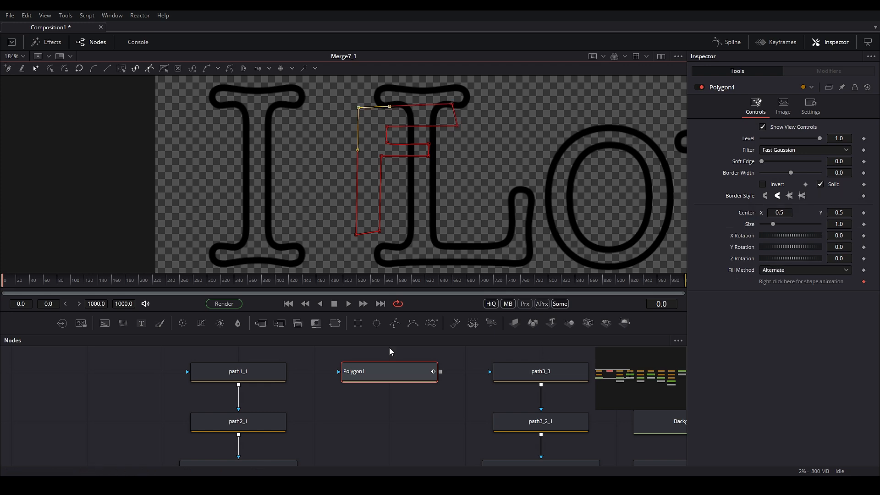
{"action": "key", "text": "Delete"}
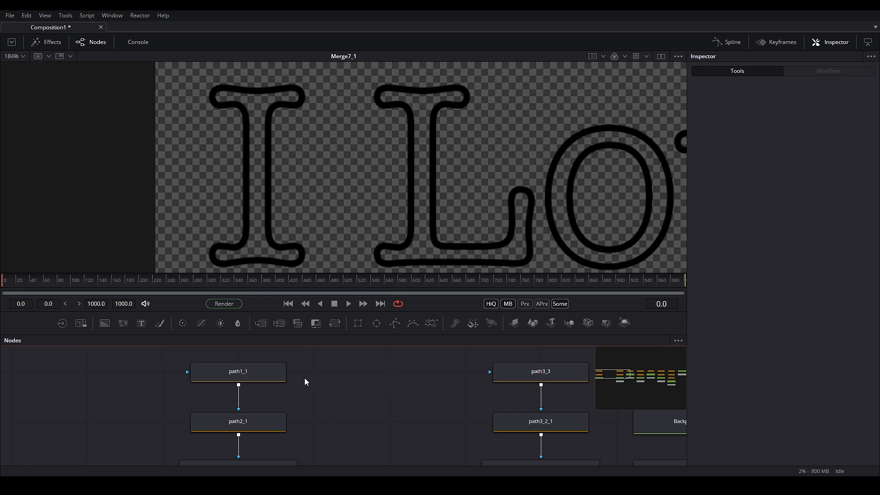
Set the Border Width of path1_1 to 0.006.
{"action": "left_click", "coordinate": [260, 370]}
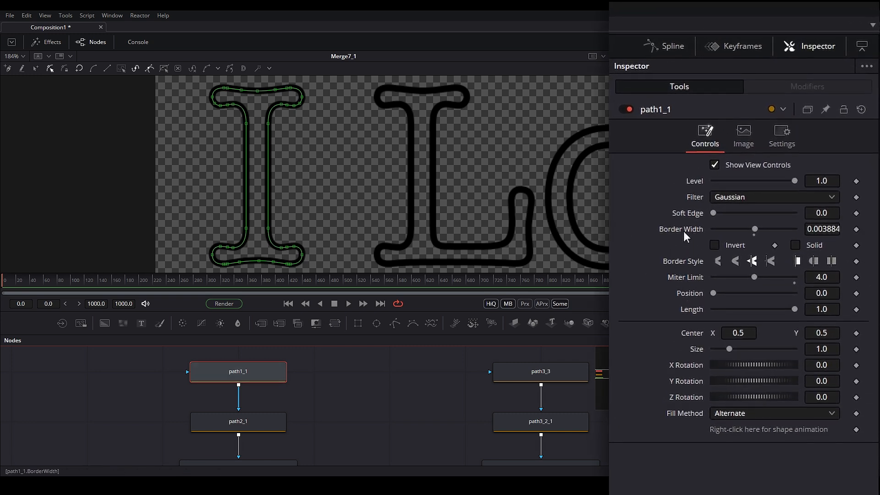
{"action": "mouse_move", "coordinate": [755, 227]}
{"action": "left_mouse_down"}
{"action": "mouse_move", "coordinate": [727, 228]}
{"action": "mouse_move", "coordinate": [771, 229]}
{"action": "mouse_move", "coordinate": [755, 230]}
{"action": "left_mouse_up"}
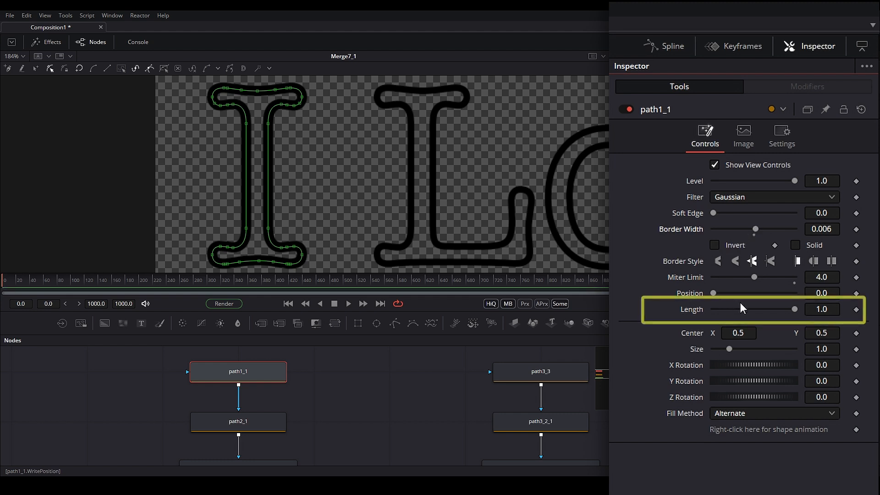
Try shortening path1_1's Length to 0.646, try its Position control, and restore Length to 1.0.
{"action": "mouse_move", "coordinate": [793, 308]}
{"action": "left_mouse_down"}
{"action": "mouse_move", "coordinate": [709, 306]}
{"action": "mouse_move", "coordinate": [783, 311]}
{"action": "mouse_move", "coordinate": [766, 310]}
{"action": "left_mouse_up"}
{"action": "mouse_move", "coordinate": [713, 293]}
{"action": "left_mouse_down"}
{"action": "mouse_move", "coordinate": [753, 295]}
{"action": "mouse_move", "coordinate": [694, 310]}
{"action": "left_mouse_up"}
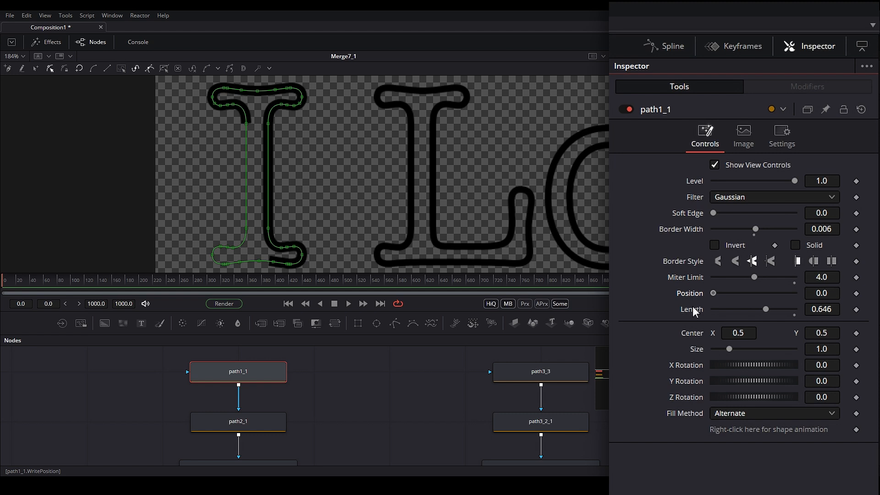
{"action": "left_click_drag", "start_coordinate": [769, 311], "coordinate": [845, 316]}
Compare the controls of path1_1 and path2_1, and look through the Paint Mode options of path2_1.
{"action": "left_click_drag", "start_coordinate": [313, 396], "coordinate": [389, 384]}
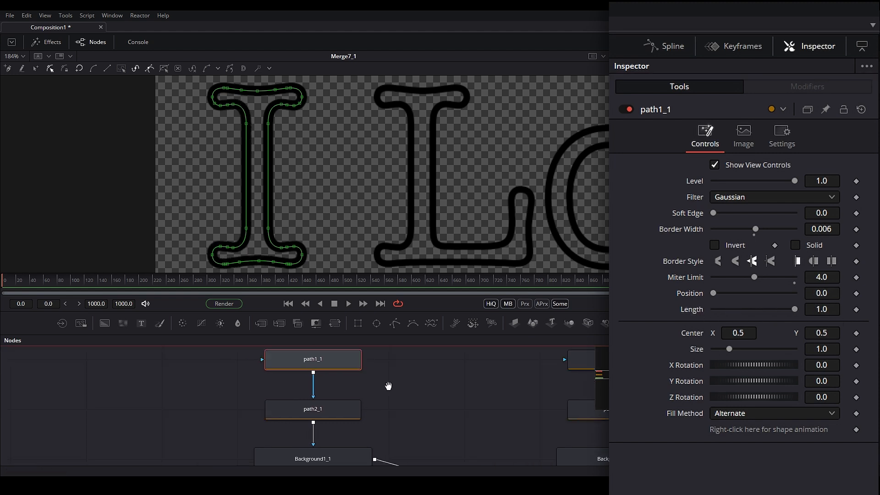
{"action": "left_click", "coordinate": [347, 405]}
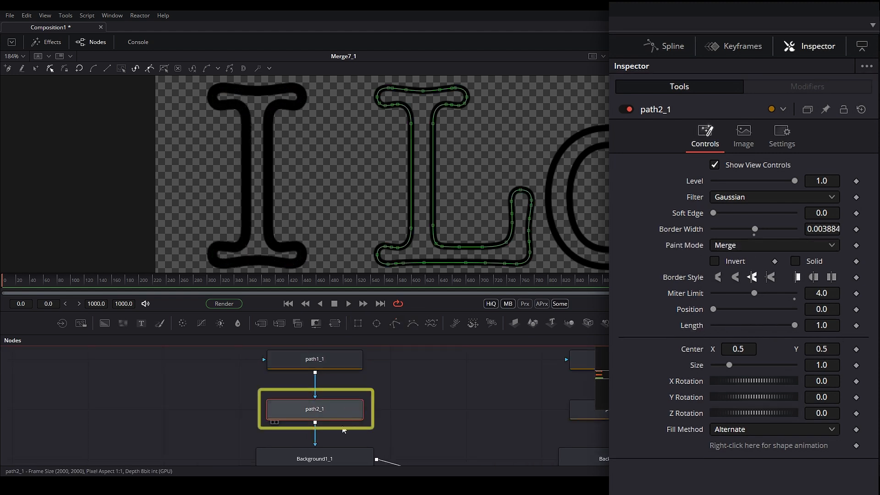
{"action": "mouse_move", "coordinate": [323, 411]}
{"action": "left_mouse_down"}
{"action": "mouse_move", "coordinate": [247, 411]}
{"action": "mouse_move", "coordinate": [323, 411]}
{"action": "left_mouse_up"}
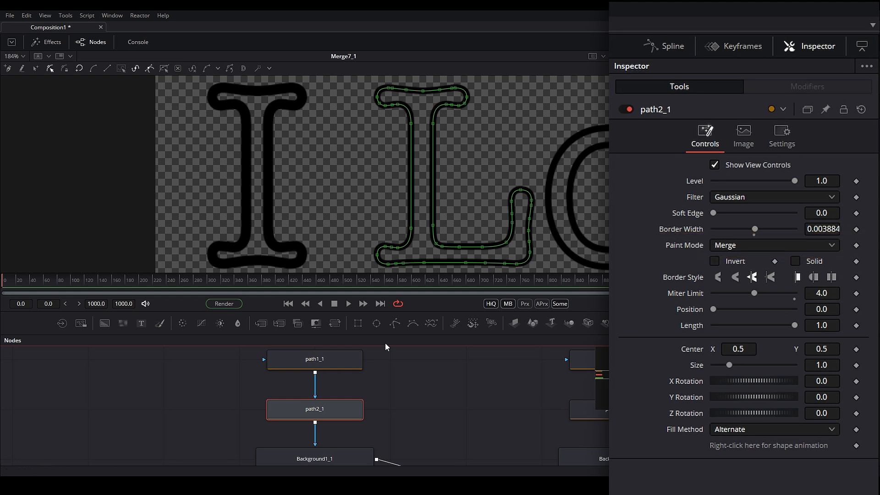
{"action": "scroll", "coordinate": [385, 342], "scroll_direction": "up", "scroll_amount": 1}
{"action": "left_click", "coordinate": [355, 367]}
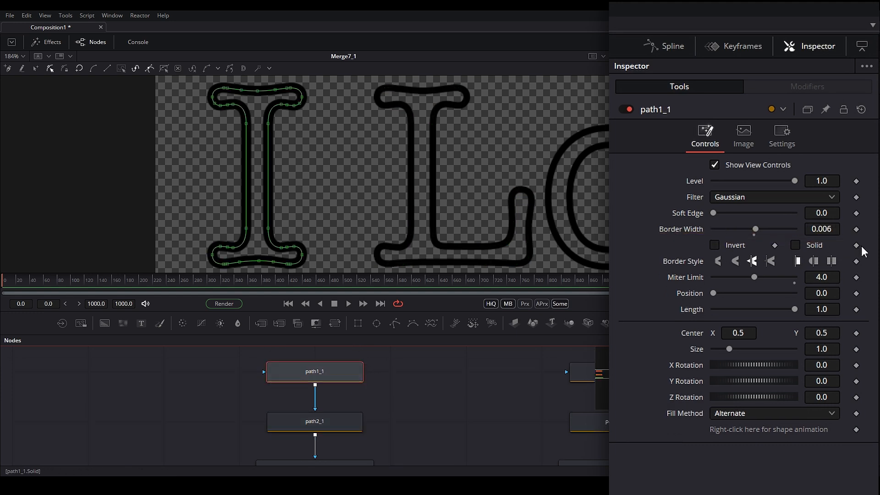
{"action": "left_click", "coordinate": [346, 420]}
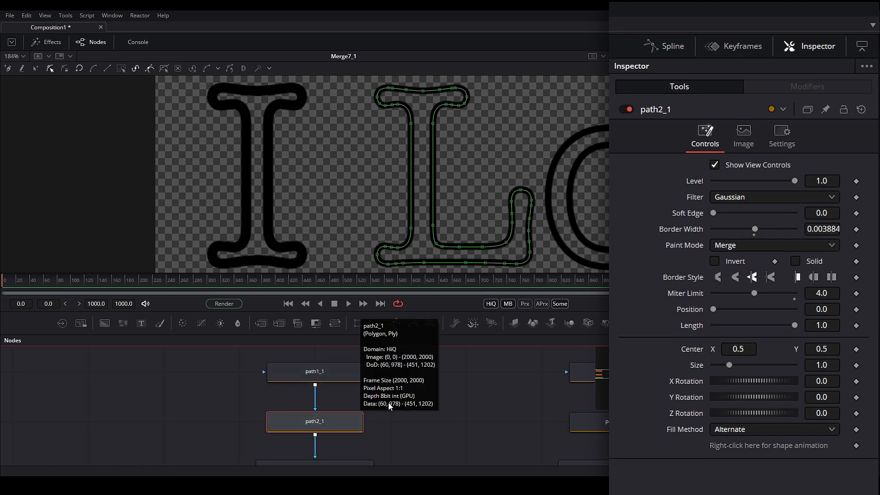
{"action": "left_click", "coordinate": [716, 247]}
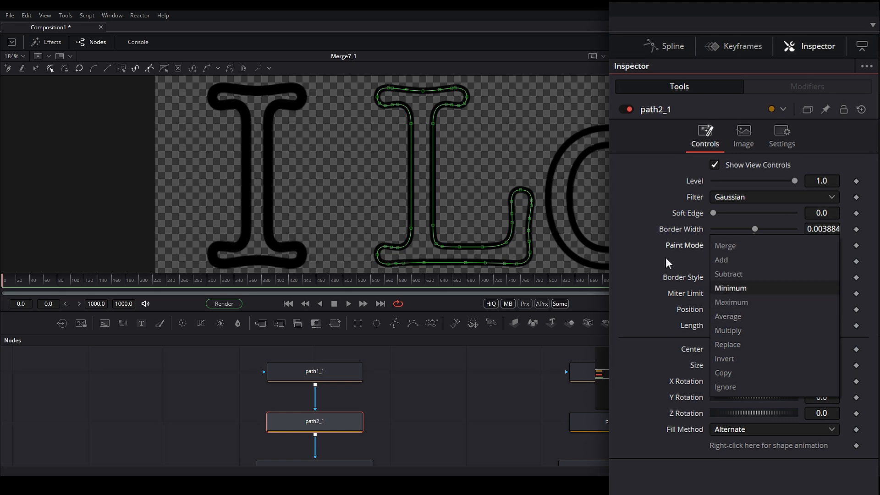
{"action": "left_click", "coordinate": [655, 269]}
Add a Rectangle node and an Ellipse node, feed the Rectangle into the Ellipse, and show the Ellipse in the viewer.
{"action": "mouse_move", "coordinate": [358, 323]}
{"action": "left_mouse_down"}
{"action": "mouse_move", "coordinate": [232, 394]}
{"action": "mouse_move", "coordinate": [245, 389]}
{"action": "left_mouse_up"}
{"action": "left_click_drag", "start_coordinate": [374, 329], "coordinate": [256, 414]}
{"action": "left_click_drag", "start_coordinate": [285, 385], "coordinate": [236, 435]}
{"action": "scroll", "coordinate": [603, 182], "scroll_direction": "down", "scroll_amount": 5}
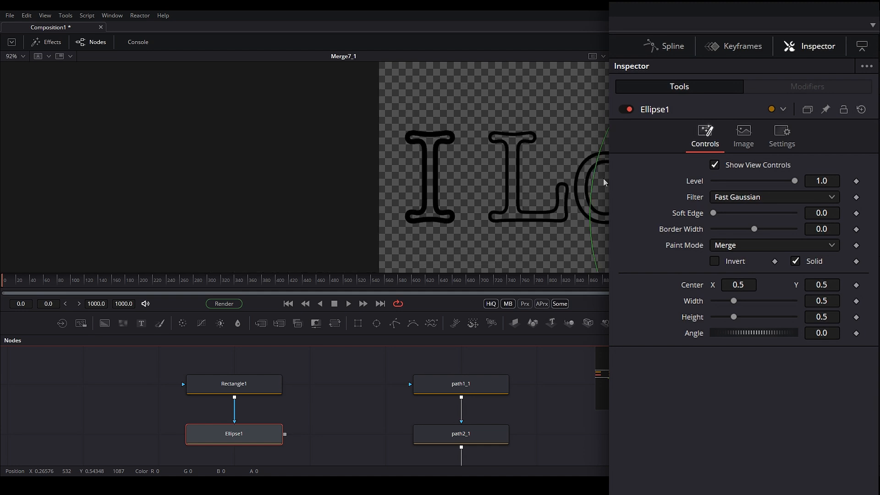
{"action": "left_click_drag", "start_coordinate": [603, 183], "coordinate": [411, 171]}
{"action": "mouse_move", "coordinate": [259, 442]}
{"action": "left_mouse_down"}
{"action": "mouse_move", "coordinate": [259, 365]}
{"action": "mouse_move", "coordinate": [405, 204]}
{"action": "left_mouse_up"}
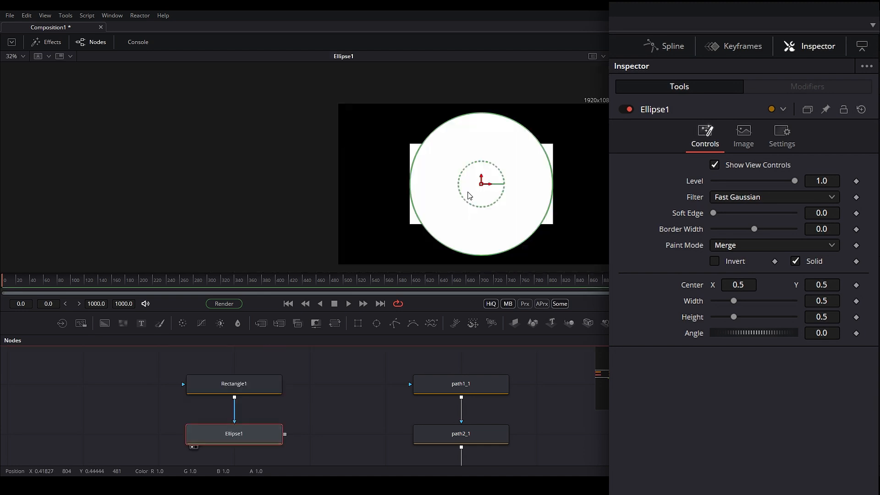
Try the Subtract and Invert Paint Modes on Ellipse1.
{"action": "left_click", "coordinate": [267, 430]}
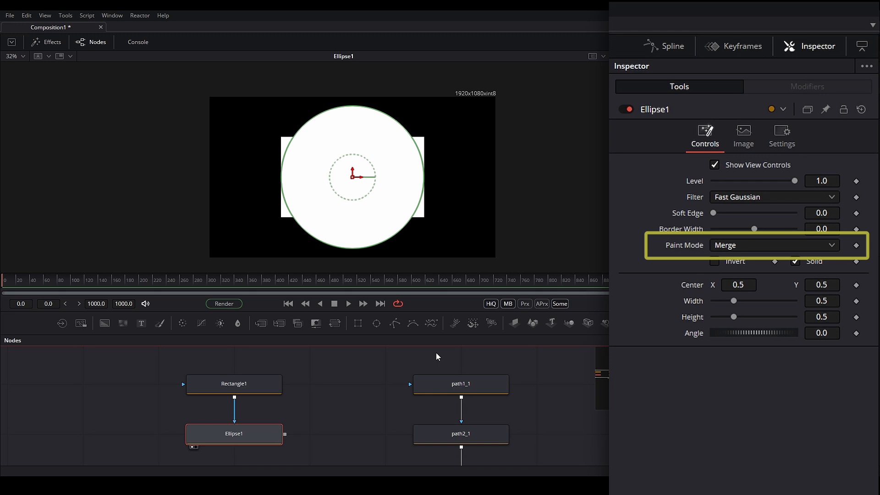
{"action": "left_click", "coordinate": [733, 247]}
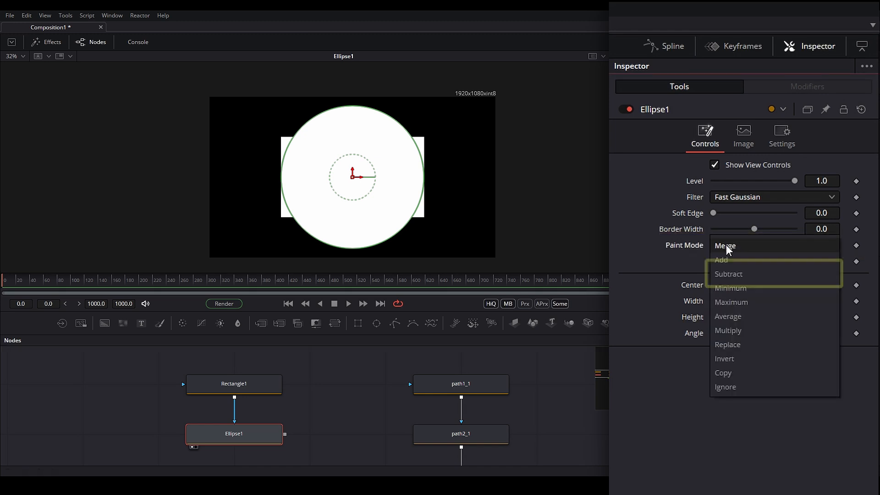
{"action": "left_click", "coordinate": [733, 275]}
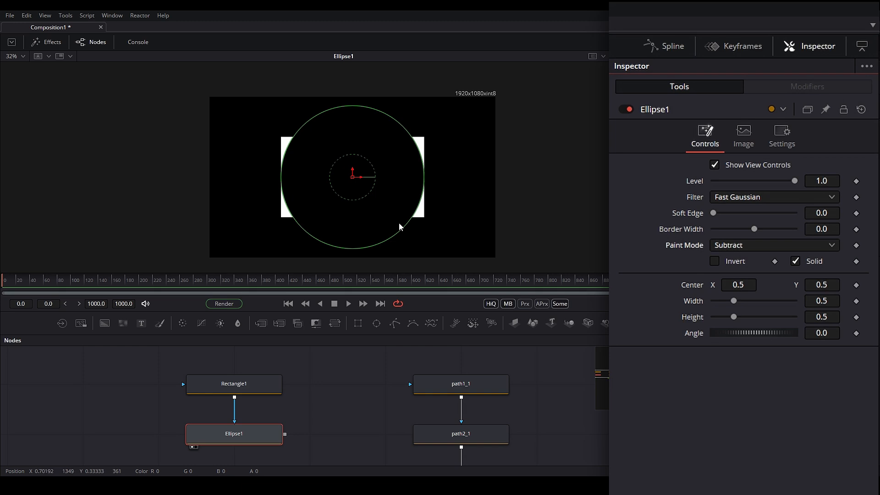
{"action": "left_click", "coordinate": [754, 246]}
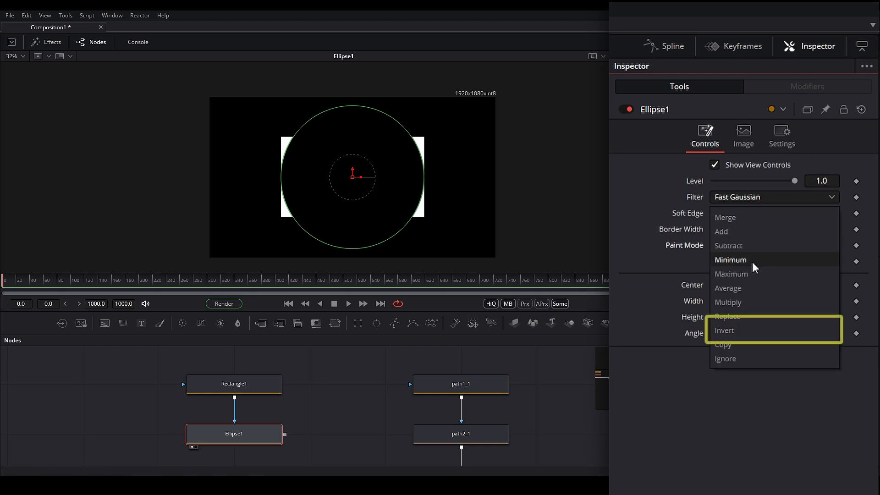
{"action": "left_click", "coordinate": [746, 338]}
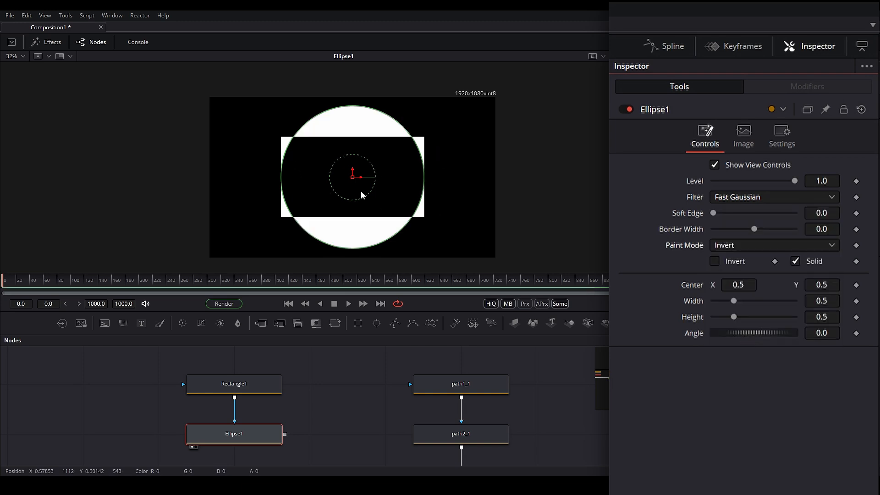
Delete the Rectangle1 and Ellipse1 nodes.
{"action": "left_click_drag", "start_coordinate": [306, 367], "coordinate": [270, 417]}
{"action": "left_click_drag", "start_coordinate": [298, 382], "coordinate": [259, 438]}
{"action": "key", "text": "Delete"}
Show Background1_1 in the viewer and examine the path1_1 and path2_1 masks feeding it.
{"action": "left_click_drag", "start_coordinate": [395, 400], "coordinate": [252, 356]}
{"action": "left_click_drag", "start_coordinate": [320, 439], "coordinate": [276, 198]}
{"action": "scroll", "coordinate": [288, 380], "scroll_direction": "up", "scroll_amount": 2}
{"action": "left_click", "coordinate": [323, 409]}
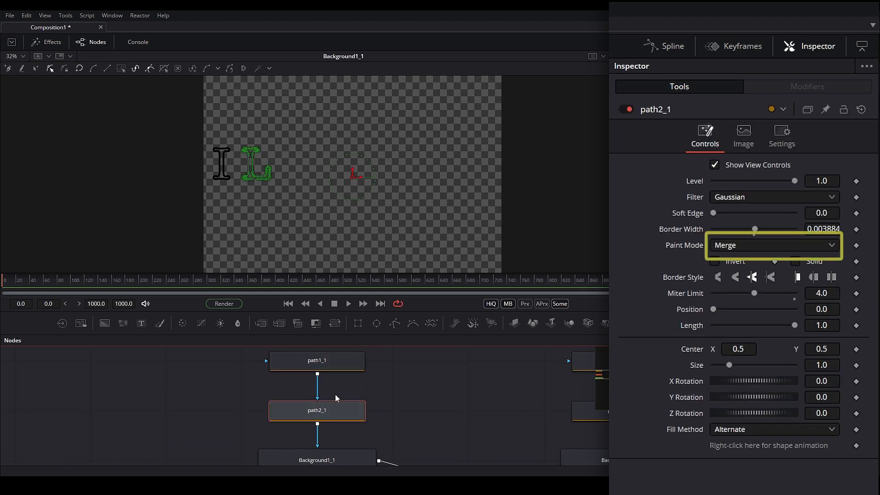
{"action": "left_click", "coordinate": [327, 456]}
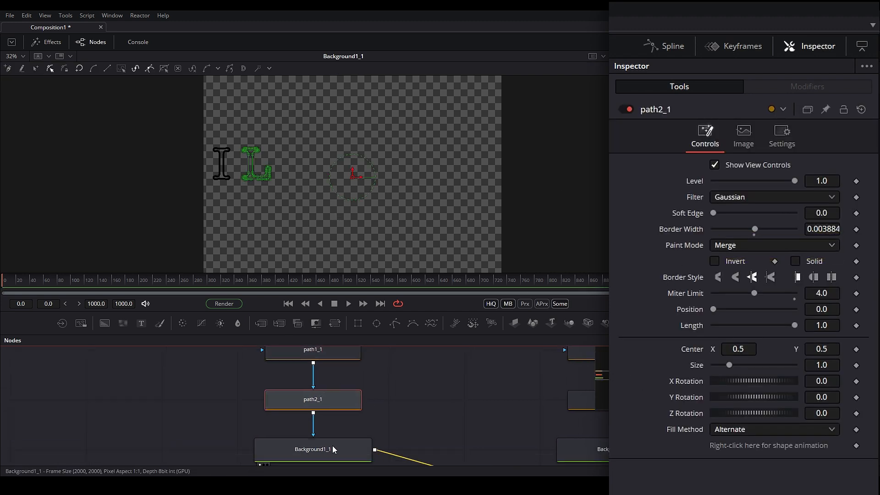
{"action": "scroll", "coordinate": [318, 442], "scroll_direction": "down", "scroll_amount": 2}
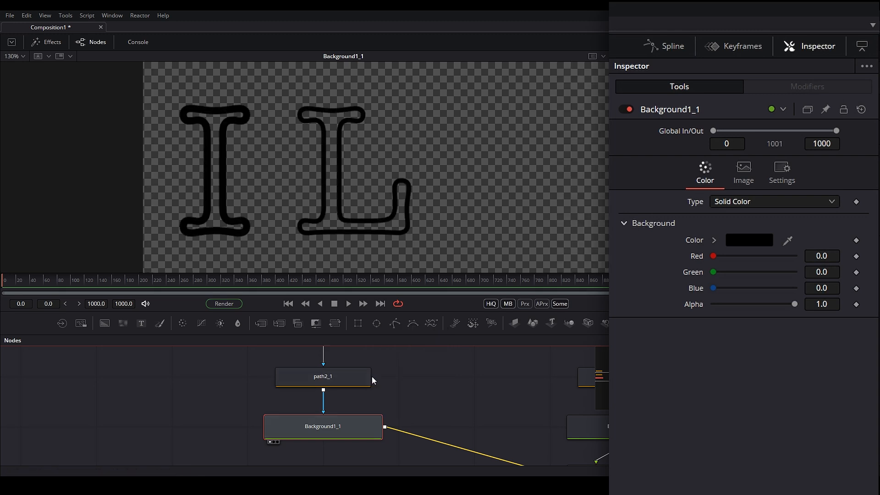
{"action": "left_click_drag", "start_coordinate": [345, 395], "coordinate": [287, 351]}
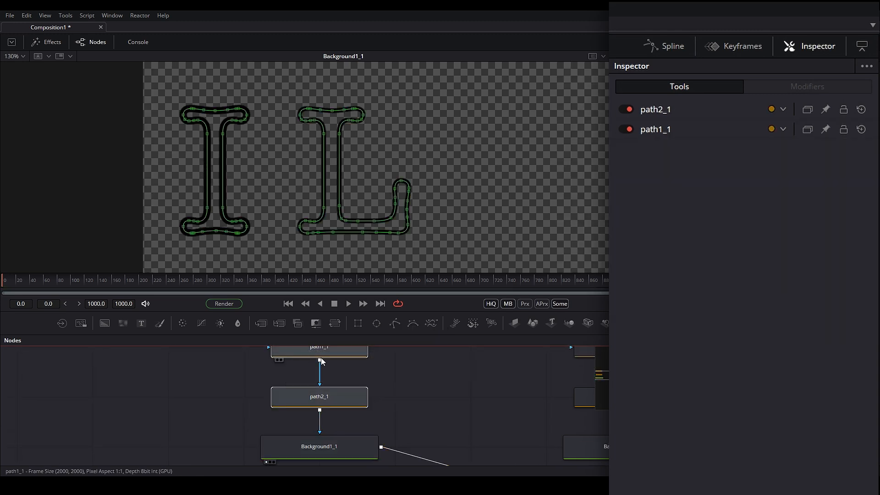
{"action": "left_click", "coordinate": [314, 450]}
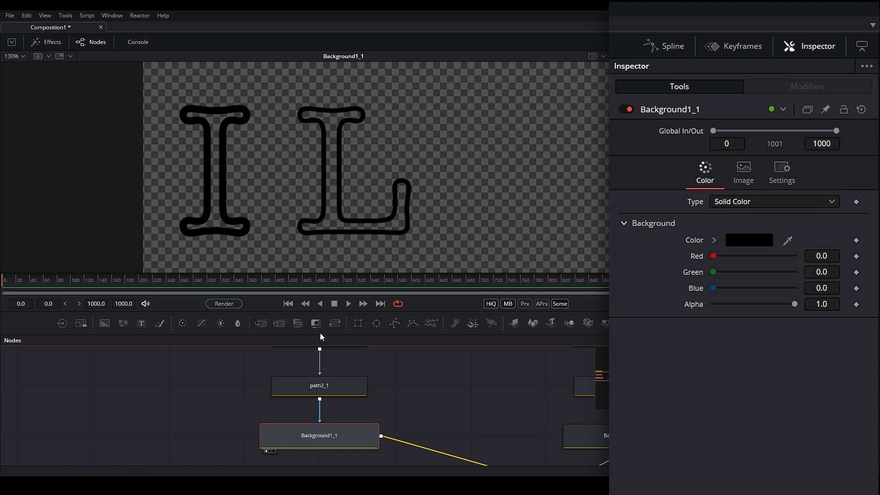
Set Background1_1's color to orange with Red 0.945098, Green 0.407843 and Blue 0.243137.
{"action": "left_click", "coordinate": [738, 241]}
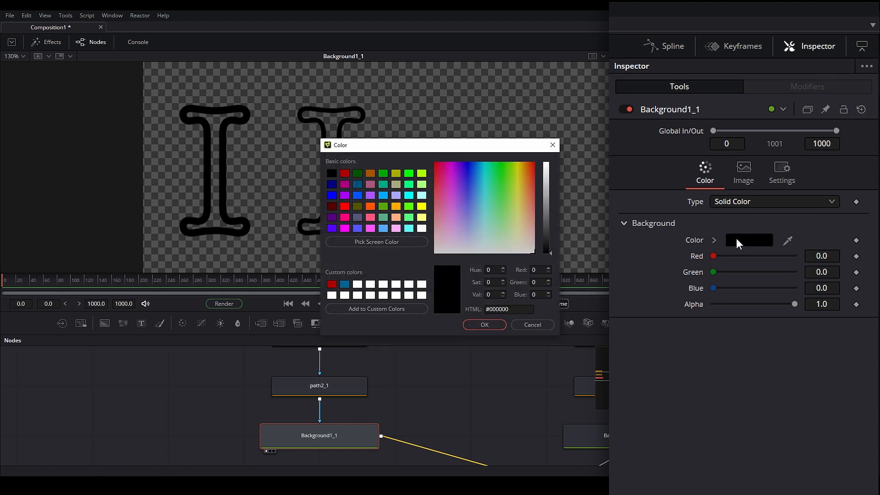
{"action": "left_click", "coordinate": [551, 167]}
{"action": "left_click_drag", "start_coordinate": [503, 152], "coordinate": [566, 175]}
{"action": "left_click", "coordinate": [581, 155]}
{"action": "left_click", "coordinate": [520, 314]}
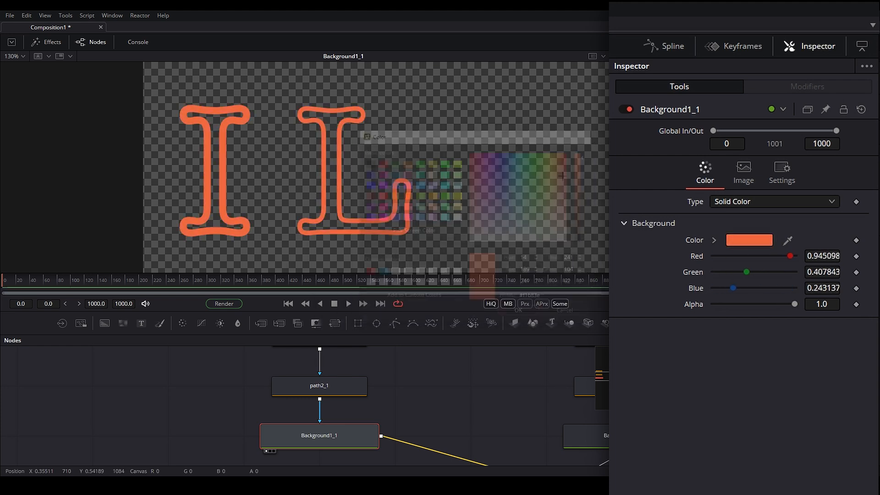
Set Background1_1's color back to black.
{"action": "left_click", "coordinate": [740, 238]}
{"action": "left_click_drag", "start_coordinate": [542, 201], "coordinate": [537, 256]}
{"action": "left_click", "coordinate": [484, 323]}
Show Background2_1 in the viewer and examine its path3_3 and path3_2_1 masks.
{"action": "scroll", "coordinate": [439, 399], "scroll_direction": "down", "scroll_amount": 3}
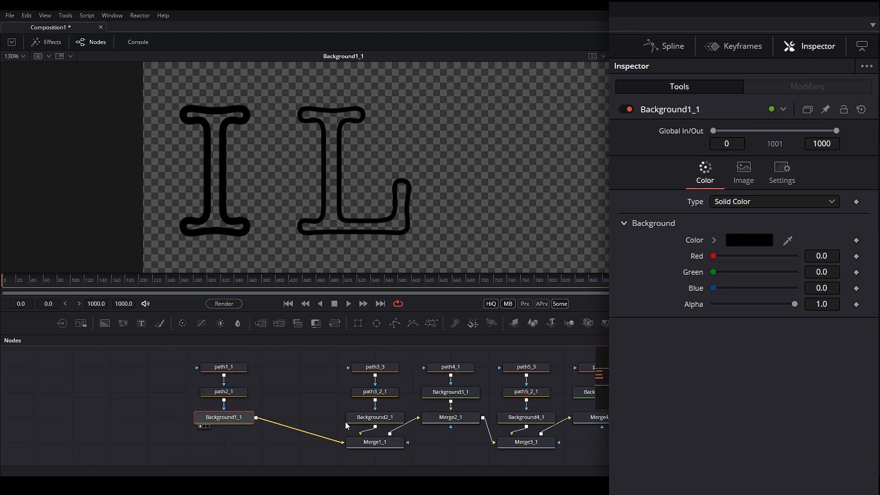
{"action": "scroll", "coordinate": [345, 422], "scroll_direction": "up", "scroll_amount": 2}
{"action": "scroll", "coordinate": [332, 420], "scroll_direction": "up", "scroll_amount": 1}
{"action": "left_click_drag", "start_coordinate": [346, 352], "coordinate": [441, 439]}
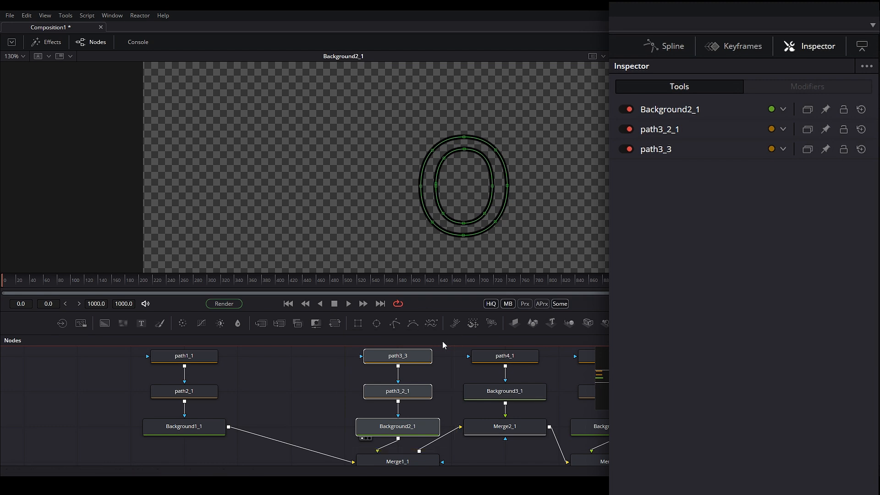
{"action": "left_click", "coordinate": [336, 373]}
Move path1_1, path2_1 and Background1_1 level with Merge1_1, and show Merge1_1 in the viewer.
{"action": "left_click_drag", "start_coordinate": [243, 454], "coordinate": [165, 350]}
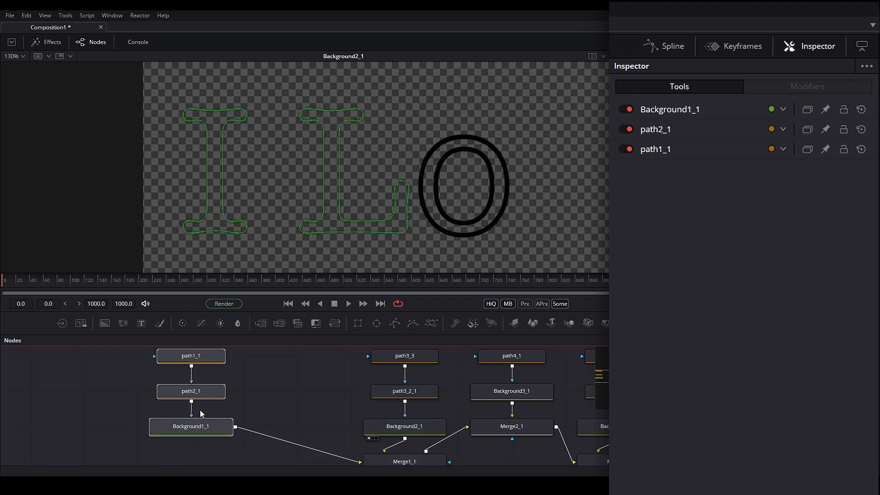
{"action": "left_click_drag", "start_coordinate": [201, 422], "coordinate": [253, 458]}
{"action": "left_click_drag", "start_coordinate": [320, 385], "coordinate": [287, 363]}
{"action": "left_click", "coordinate": [436, 452]}
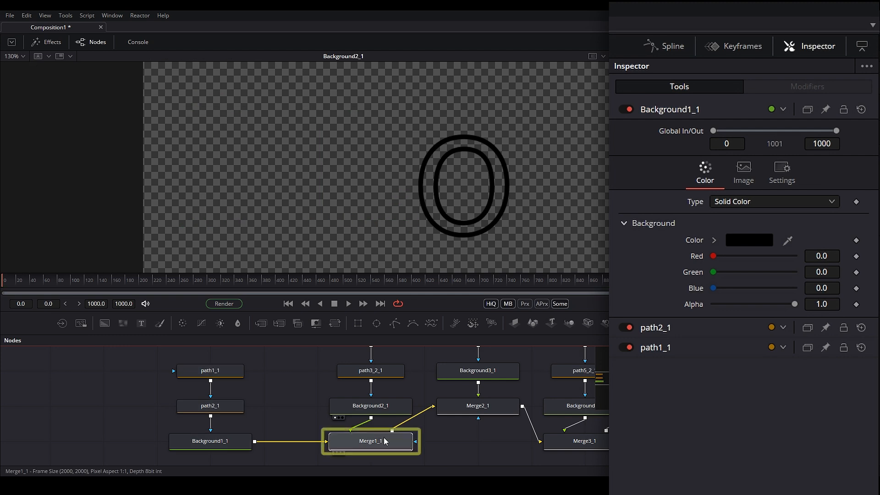
{"action": "left_click_drag", "start_coordinate": [384, 437], "coordinate": [340, 160]}
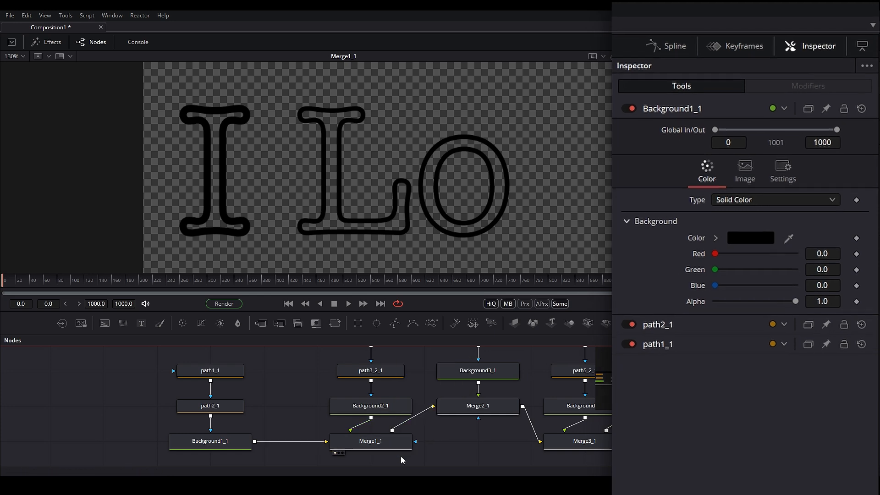
Examine the rest of the node tree with Merge7_1 in the viewer, checking which nodes make up each letter.
{"action": "scroll", "coordinate": [375, 435], "scroll_direction": "down", "scroll_amount": 2}
{"action": "left_click_drag", "start_coordinate": [354, 366], "coordinate": [360, 396]}
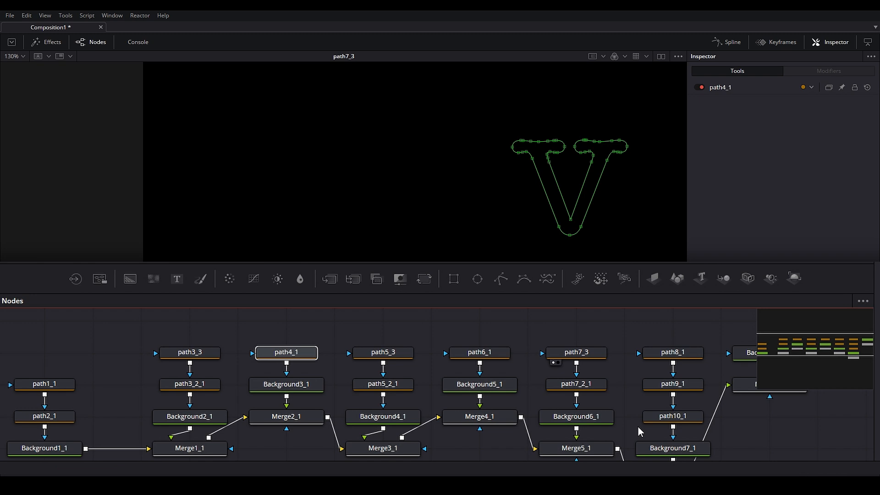
{"action": "scroll", "coordinate": [638, 427], "scroll_direction": "down", "scroll_amount": 2}
{"action": "scroll", "coordinate": [729, 381], "scroll_direction": "up", "scroll_amount": 2}
{"action": "scroll", "coordinate": [729, 376], "scroll_direction": "down", "scroll_amount": 3}
{"action": "left_click", "coordinate": [717, 391]}
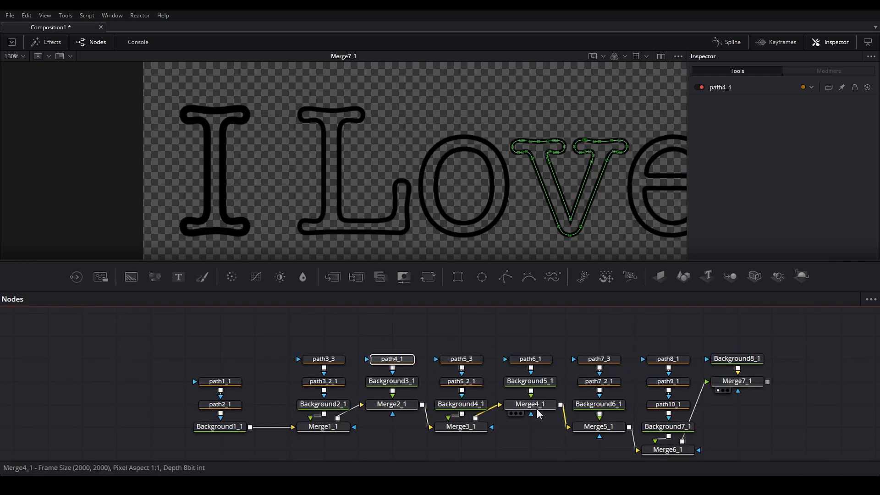
{"action": "left_click", "coordinate": [599, 426]}
{"action": "scroll", "coordinate": [585, 366], "scroll_direction": "down", "scroll_amount": 2}
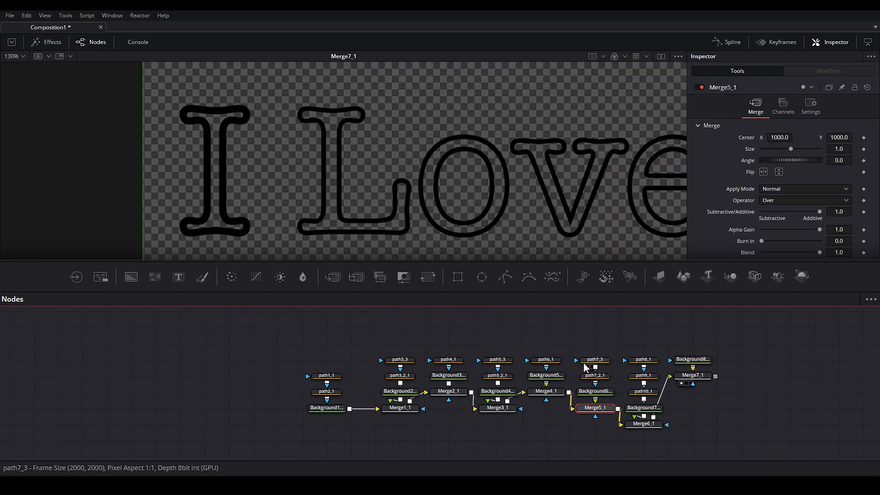
{"action": "scroll", "coordinate": [463, 237], "scroll_direction": "down", "scroll_amount": 4}
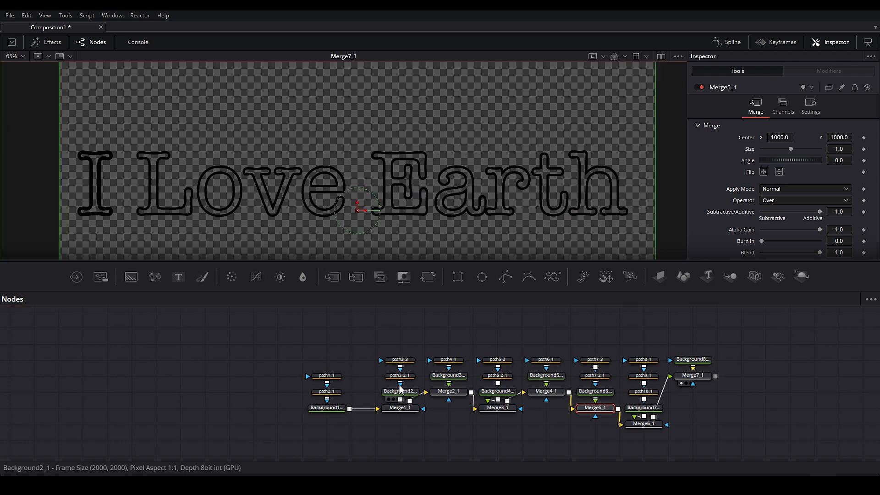
{"action": "scroll", "coordinate": [380, 382], "scroll_direction": "up", "scroll_amount": 3}
{"action": "scroll", "coordinate": [625, 404], "scroll_direction": "down", "scroll_amount": 1}
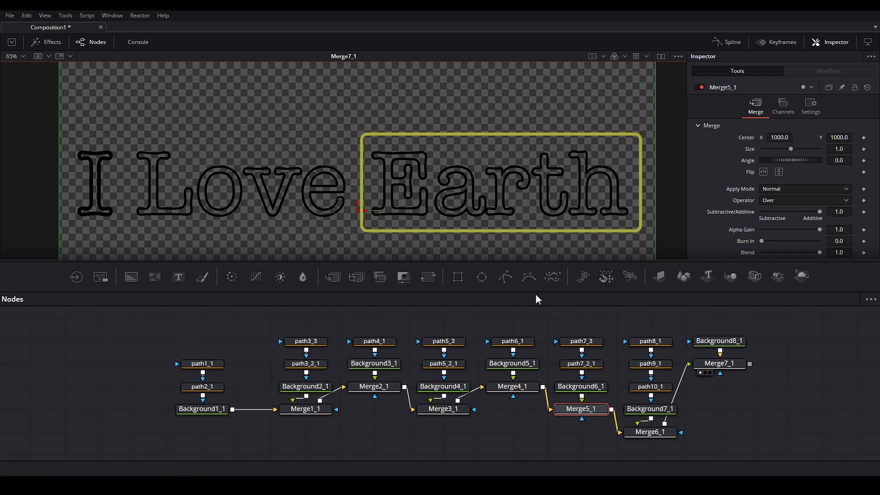
Detach path1_1 and path2_1 from their chain, place path2_1 above path3_3 and connect it into path3_3.
{"action": "scroll", "coordinate": [581, 434], "scroll_direction": "up", "scroll_amount": 2}
{"action": "left_click_drag", "start_coordinate": [275, 357], "coordinate": [176, 357]}
{"action": "left_click_drag", "start_coordinate": [292, 393], "coordinate": [413, 333]}
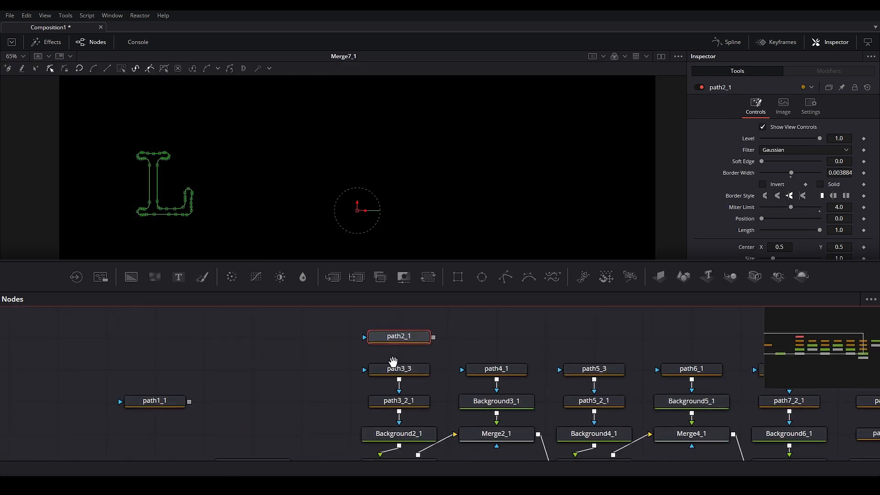
{"action": "left_click_drag", "start_coordinate": [393, 364], "coordinate": [372, 346]}
{"action": "left_click_drag", "start_coordinate": [321, 316], "coordinate": [366, 385]}
{"action": "left_click_drag", "start_coordinate": [413, 321], "coordinate": [413, 338]}
{"action": "left_click_drag", "start_coordinate": [414, 307], "coordinate": [336, 415]}
{"action": "left_click_drag", "start_coordinate": [336, 408], "coordinate": [360, 349]}
Move the path2_1, path3_3 and path3_2_1 chain above path4_1 and connect it into path4_1.
{"action": "left_click_drag", "start_coordinate": [360, 364], "coordinate": [336, 382]}
{"action": "left_click_drag", "start_coordinate": [319, 361], "coordinate": [403, 391]}
{"action": "left_click_drag", "start_coordinate": [420, 404], "coordinate": [365, 332]}
{"action": "scroll", "coordinate": [411, 422], "scroll_direction": "down", "scroll_amount": 2}
{"action": "left_click_drag", "start_coordinate": [389, 419], "coordinate": [464, 384]}
{"action": "left_click_drag", "start_coordinate": [483, 384], "coordinate": [445, 316]}
Move the chain ending in path4_1 above path5_3 and connect it into path5_3.
{"action": "left_click_drag", "start_coordinate": [459, 420], "coordinate": [481, 421]}
{"action": "left_click_drag", "start_coordinate": [467, 407], "coordinate": [537, 384]}
{"action": "left_click_drag", "start_coordinate": [552, 384], "coordinate": [515, 334]}
{"action": "left_click", "coordinate": [547, 408]}
{"action": "left_click_drag", "start_coordinate": [561, 442], "coordinate": [551, 395]}
{"action": "left_click", "coordinate": [551, 395]}
{"action": "key", "text": "ctrl+z"}
{"action": "key", "text": "ctrl+z"}
Select the completed path chain for the word Love and move path1_1 next to it.
{"action": "left_click_drag", "start_coordinate": [472, 408], "coordinate": [448, 429]}
{"action": "left_click_drag", "start_coordinate": [477, 445], "coordinate": [441, 306]}
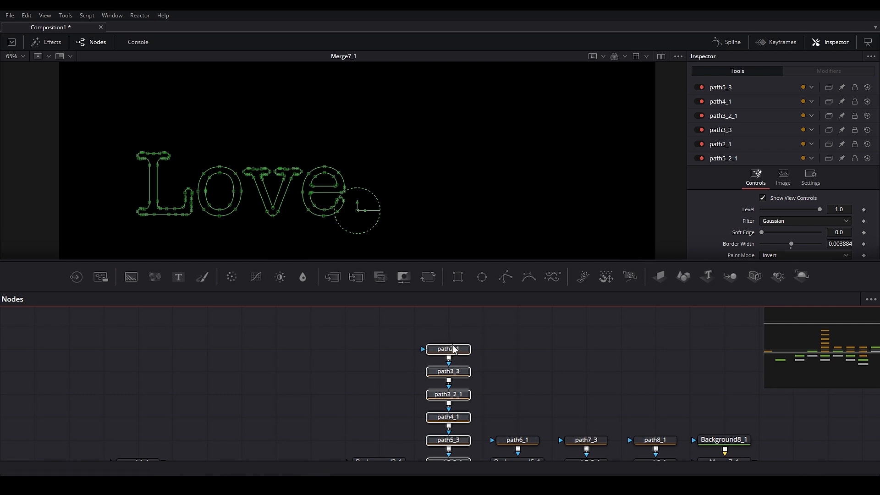
{"action": "left_click_drag", "start_coordinate": [451, 350], "coordinate": [466, 330]}
{"action": "left_click_drag", "start_coordinate": [177, 440], "coordinate": [418, 343]}
{"action": "left_click_drag", "start_coordinate": [410, 402], "coordinate": [303, 384]}
Delete the leftover Background1_1 to Background6_1 and Merge1_1 to Merge5_1 nodes.
{"action": "left_click_drag", "start_coordinate": [104, 371], "coordinate": [319, 449]}
{"action": "key", "text": "Delete"}
{"action": "left_click_drag", "start_coordinate": [293, 409], "coordinate": [440, 441]}
{"action": "key", "text": "Delete"}
{"action": "left_click_drag", "start_coordinate": [388, 407], "coordinate": [489, 428]}
{"action": "key", "text": "Delete"}
{"action": "key", "text": "Delete"}
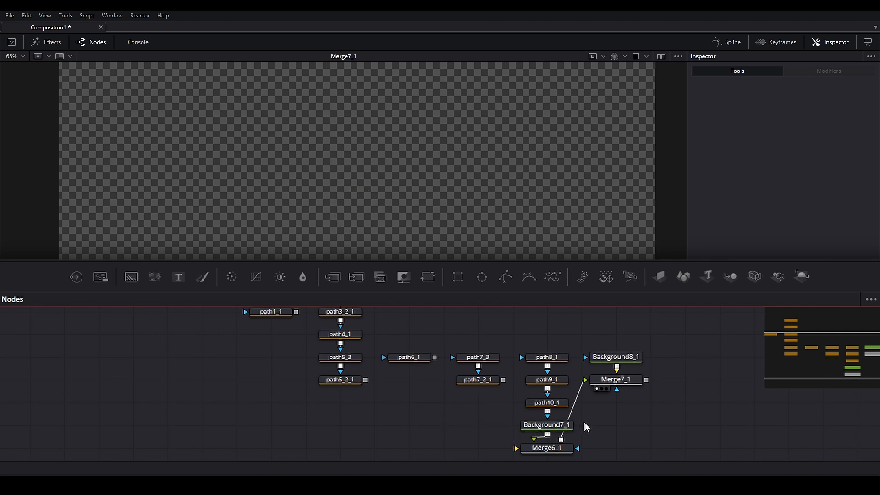
Remove Merge7_1 from the viewer, move path6_1 above path7_3 and connect it into path7_3.
{"action": "left_click", "coordinate": [596, 388]}
{"action": "left_click_drag", "start_coordinate": [589, 408], "coordinate": [564, 420]}
{"action": "left_click", "coordinate": [386, 371]}
{"action": "left_click_drag", "start_coordinate": [383, 384], "coordinate": [450, 361]}
{"action": "left_click_drag", "start_coordinate": [528, 447], "coordinate": [524, 429]}
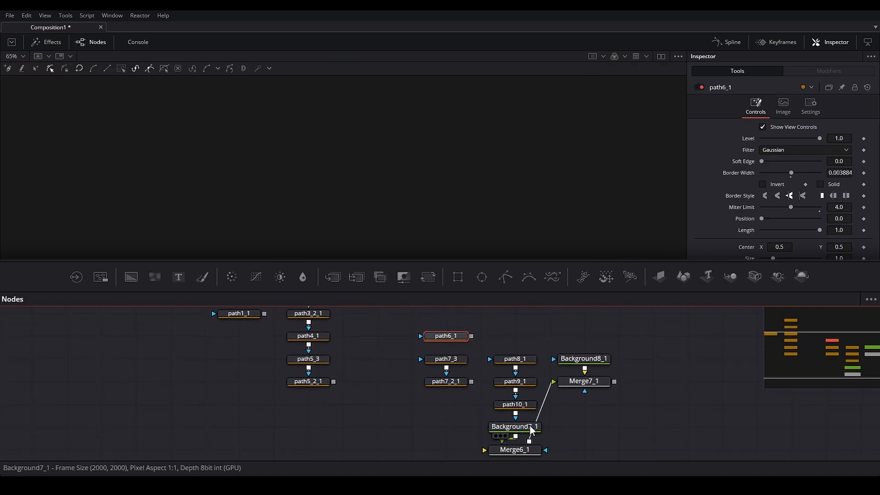
{"action": "left_click_drag", "start_coordinate": [471, 337], "coordinate": [445, 358]}
Move the path6_1, path7_3 and path7_2_1 chain above path8_1, connect it into path8_1, and view Background7_1.
{"action": "left_click_drag", "start_coordinate": [403, 339], "coordinate": [458, 389]}
{"action": "left_click_drag", "start_coordinate": [442, 379], "coordinate": [539, 353]}
{"action": "left_click_drag", "start_coordinate": [523, 450], "coordinate": [326, 177]}
{"action": "left_click_drag", "start_coordinate": [514, 426], "coordinate": [325, 177]}
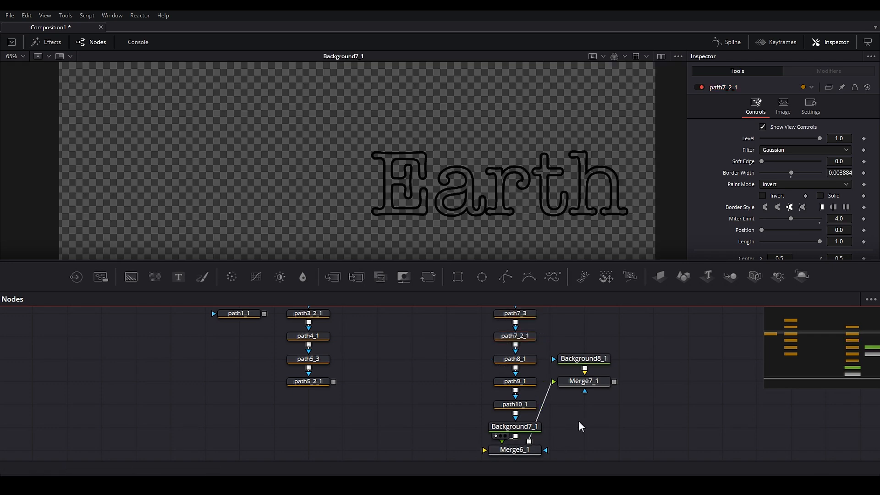
Delete the leftover Background7_1, Merge6_1, Background8_1 and Merge7_1 nodes.
{"action": "left_click_drag", "start_coordinate": [578, 421], "coordinate": [508, 453]}
{"action": "key", "text": "Delete"}
{"action": "left_click_drag", "start_coordinate": [625, 348], "coordinate": [568, 395]}
{"action": "key", "text": "Delete"}
Arrange path1_1, the Love chain and the Earth chain side by side with their lowest nodes in one row.
{"action": "left_click_drag", "start_coordinate": [375, 372], "coordinate": [407, 421]}
{"action": "left_click_drag", "start_coordinate": [472, 328], "coordinate": [421, 430]}
{"action": "left_click_drag", "start_coordinate": [273, 363], "coordinate": [272, 431]}
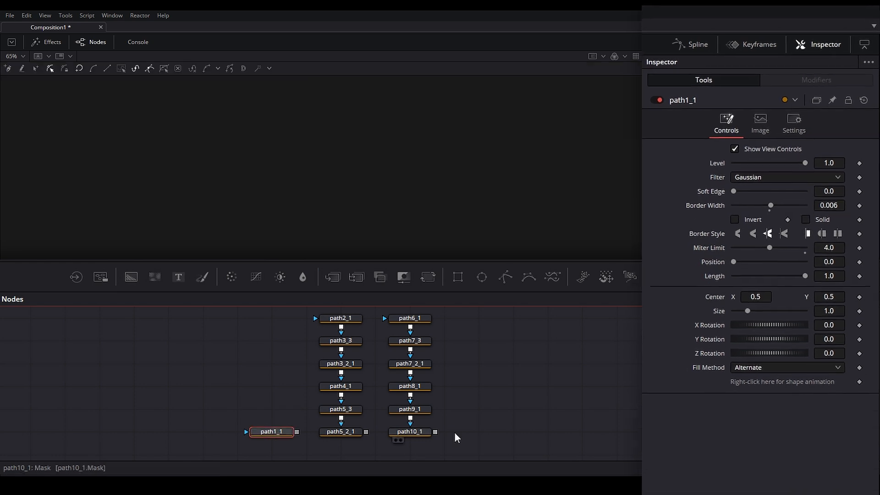
Add a Background node below path1_1 and set its width and height to 2000 and its depth to int16.
{"action": "scroll", "coordinate": [499, 408], "scroll_direction": "up", "scroll_amount": 2}
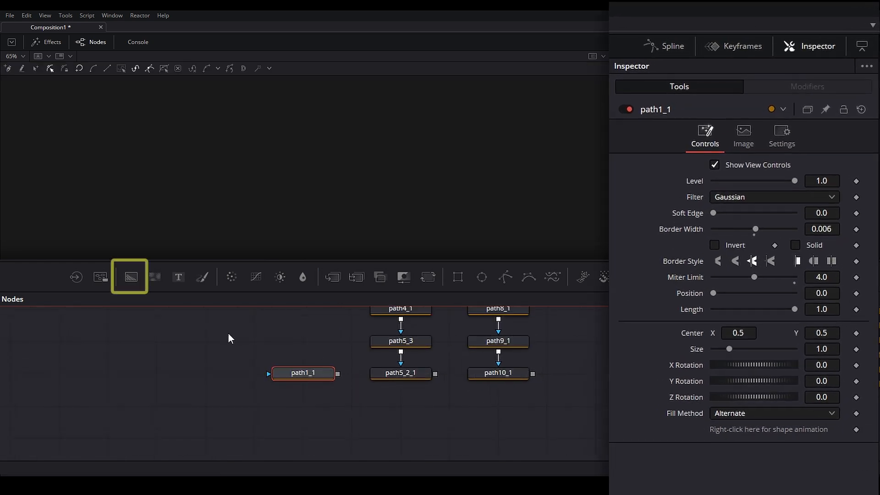
{"action": "left_click_drag", "start_coordinate": [130, 276], "coordinate": [303, 412]}
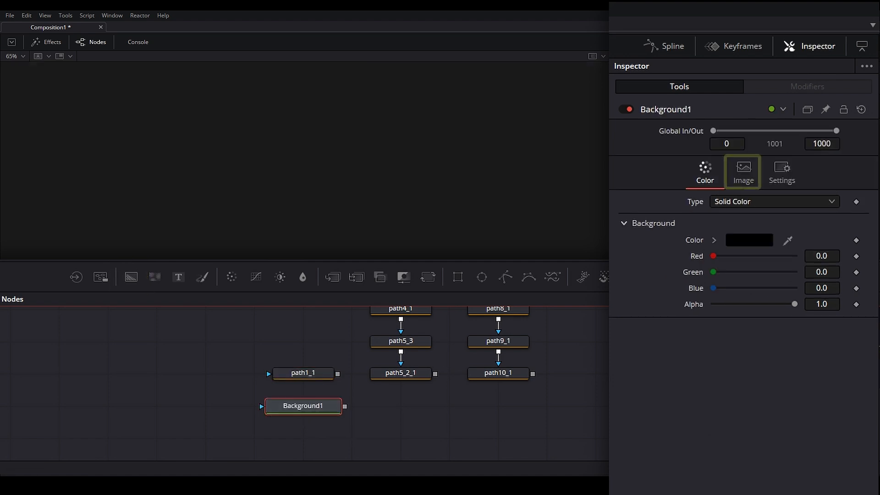
{"action": "left_click", "coordinate": [746, 180]}
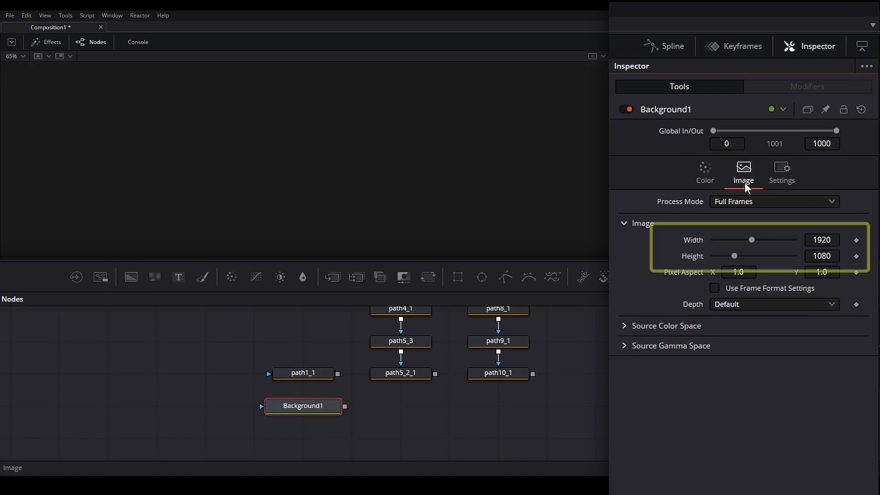
{"action": "key", "text": "Tab"}
{"action": "type", "text": "2000"}
{"action": "key", "text": "Tab"}
{"action": "left_click", "coordinate": [725, 303]}
{"action": "left_click", "coordinate": [727, 331]}
Connect path1_1 as the mask of Background1 and show Background1 in the viewer.
{"action": "left_click_drag", "start_coordinate": [335, 375], "coordinate": [233, 221]}
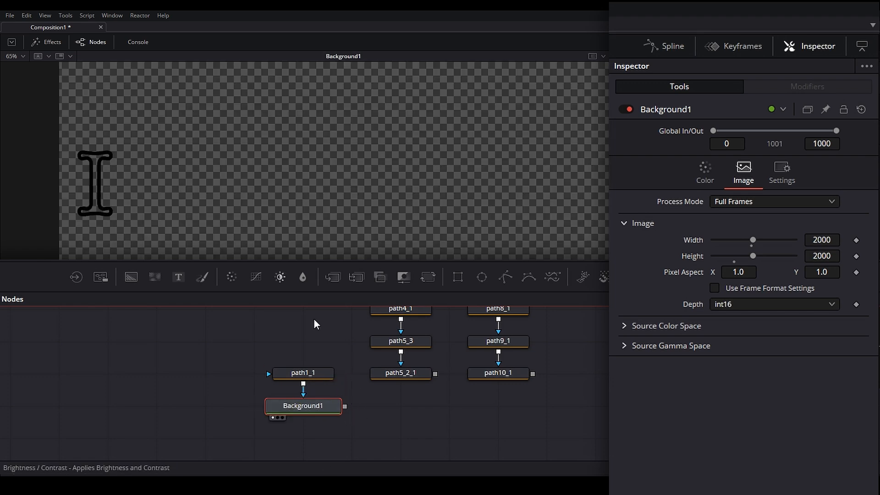
{"action": "left_click", "coordinate": [329, 395]}
{"action": "left_click", "coordinate": [331, 405]}
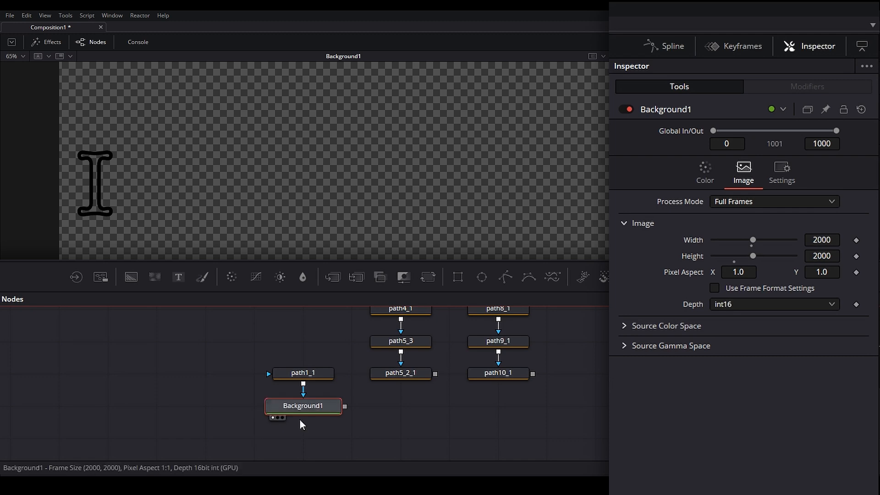
Set the Background1 colour to grey #8a8a8a.
{"action": "left_click", "coordinate": [704, 177]}
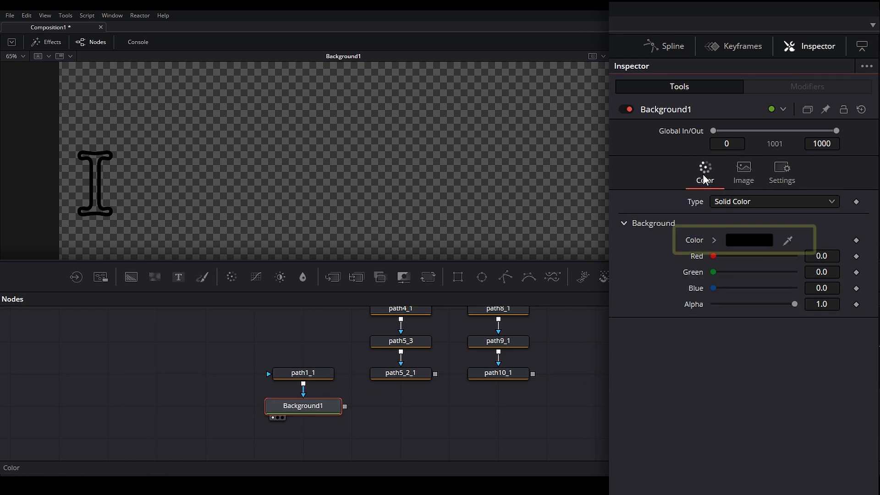
{"action": "left_click", "coordinate": [740, 240]}
{"action": "left_click_drag", "start_coordinate": [584, 251], "coordinate": [585, 191]}
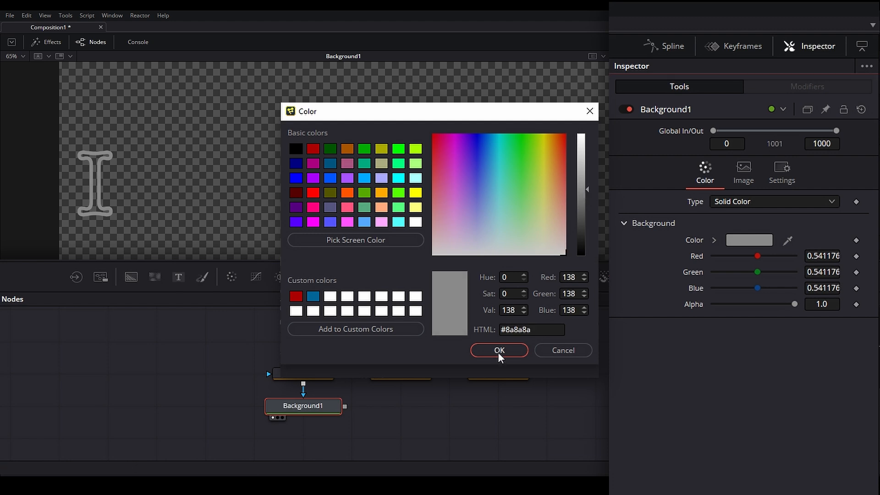
{"action": "left_click", "coordinate": [499, 350]}
Set the Border Width of path1_1 to 0.0012 and hide the on-screen controls in the viewer.
{"action": "left_click", "coordinate": [317, 376]}
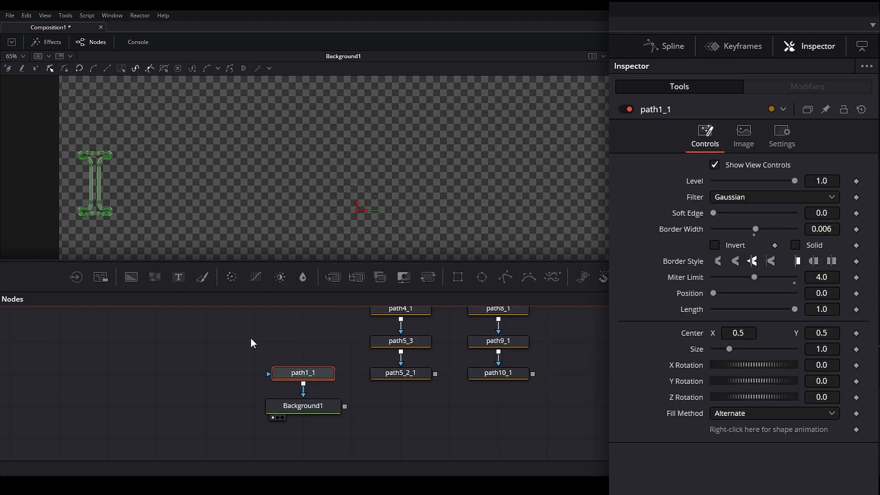
{"action": "scroll", "coordinate": [377, 156], "scroll_direction": "up", "scroll_amount": 2}
{"action": "left_click_drag", "start_coordinate": [821, 228], "coordinate": [806, 229]}
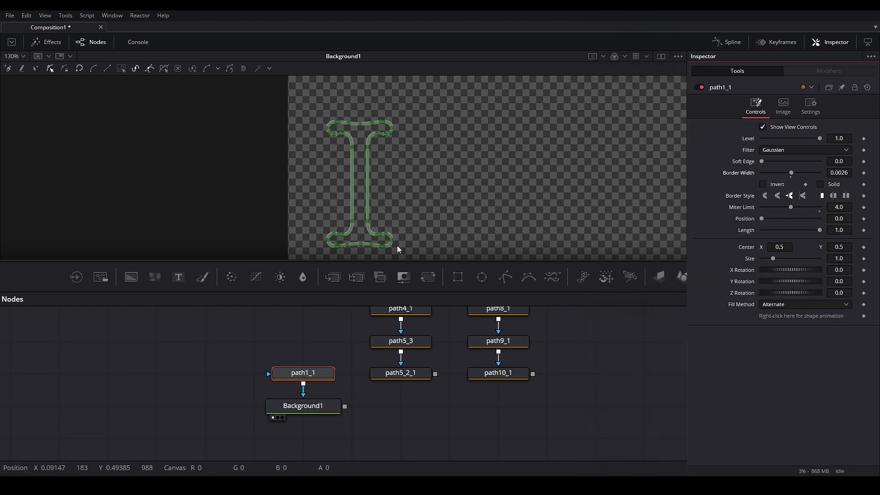
{"action": "left_click", "coordinate": [678, 57]}
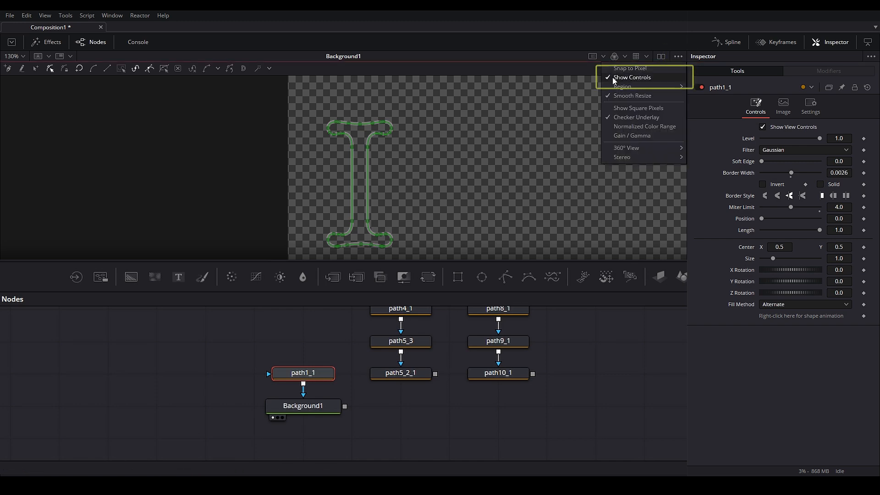
{"action": "left_click", "coordinate": [632, 76]}
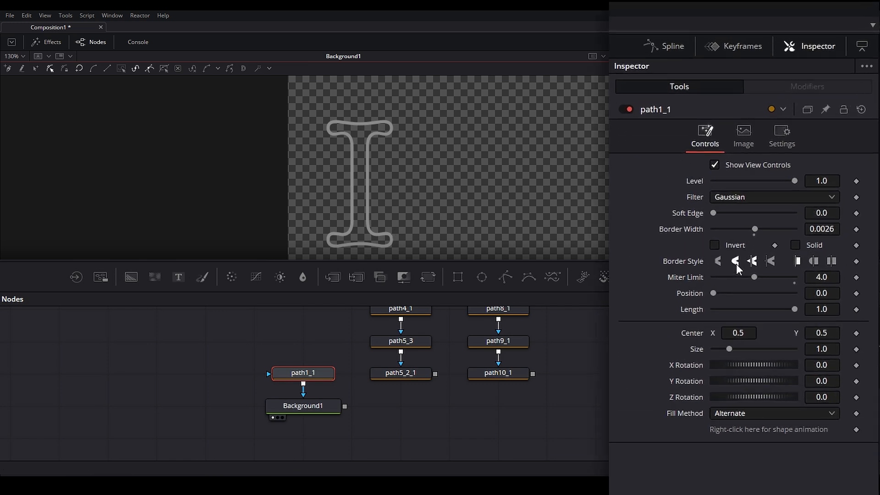
{"action": "left_click_drag", "start_coordinate": [833, 230], "coordinate": [825, 230]}
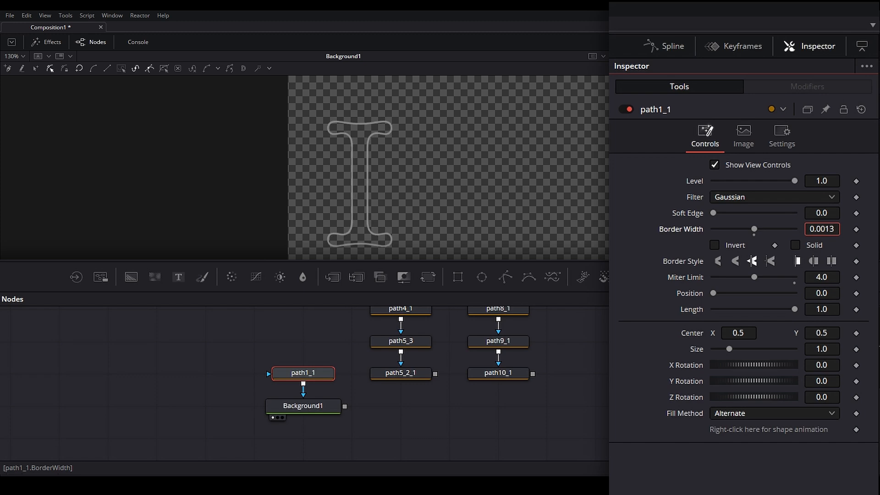
Paste an instance copy of Background1 below path5_2_1 and connect path5_2_1 as its mask.
{"action": "scroll", "coordinate": [343, 441], "scroll_direction": "up", "scroll_amount": 3}
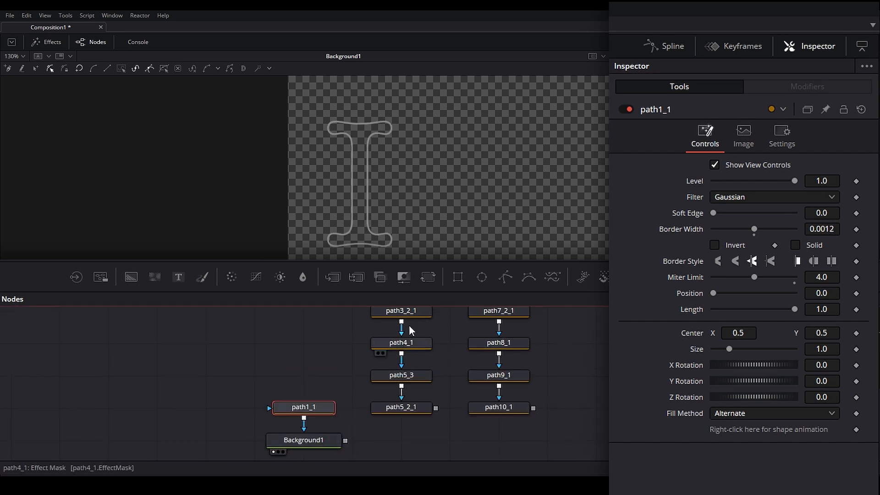
{"action": "left_click", "coordinate": [305, 441]}
{"action": "scroll", "coordinate": [316, 435], "scroll_direction": "down", "scroll_amount": 1}
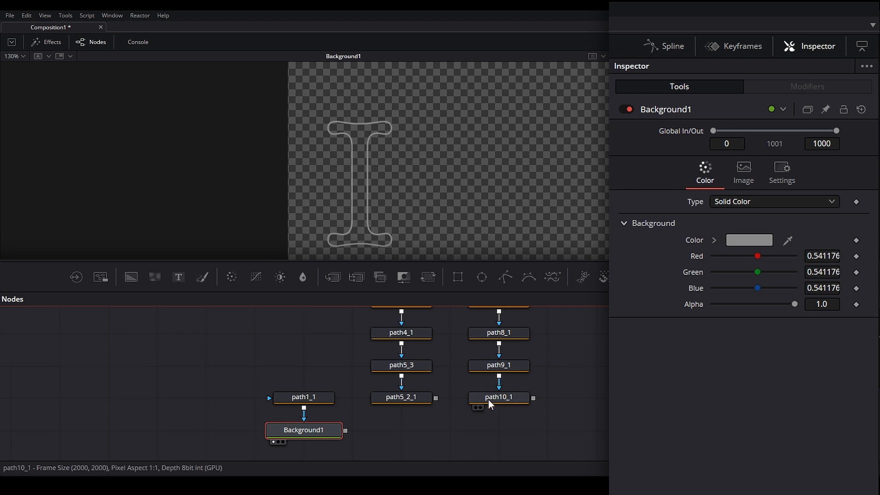
{"action": "left_click_drag", "start_coordinate": [344, 443], "coordinate": [326, 437]}
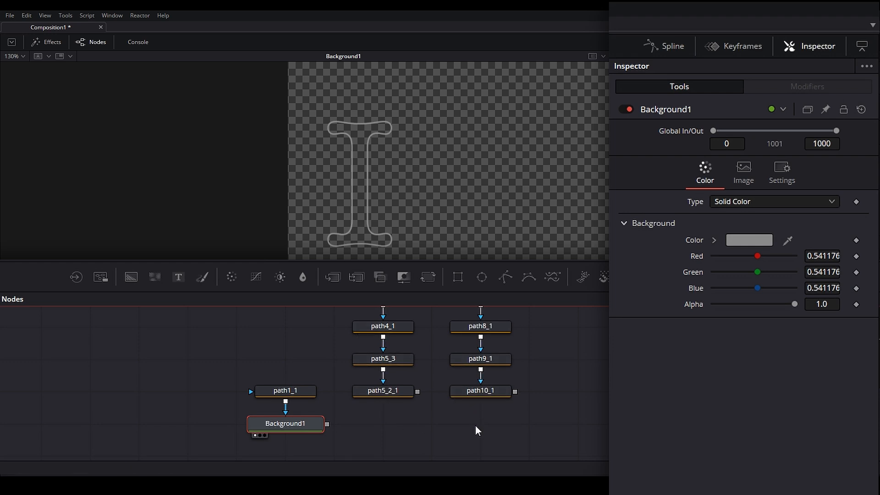
{"action": "left_click", "coordinate": [323, 361]}
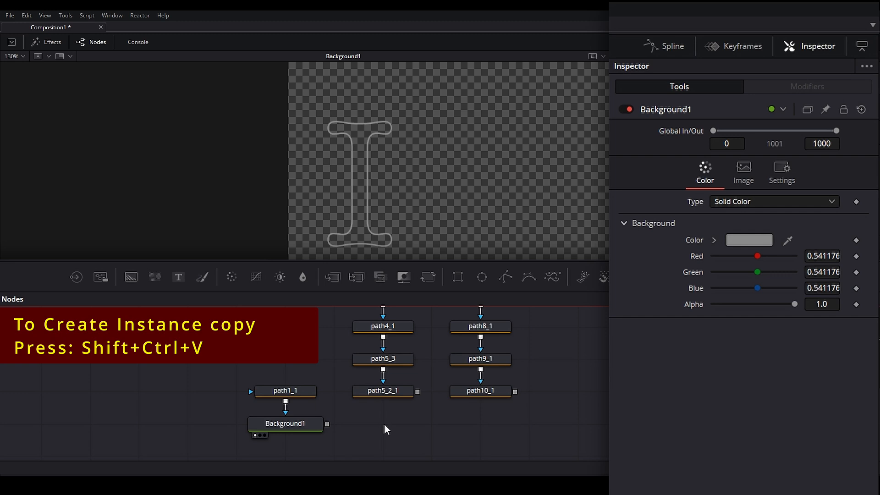
{"action": "key", "text": "ctrl+shift+v"}
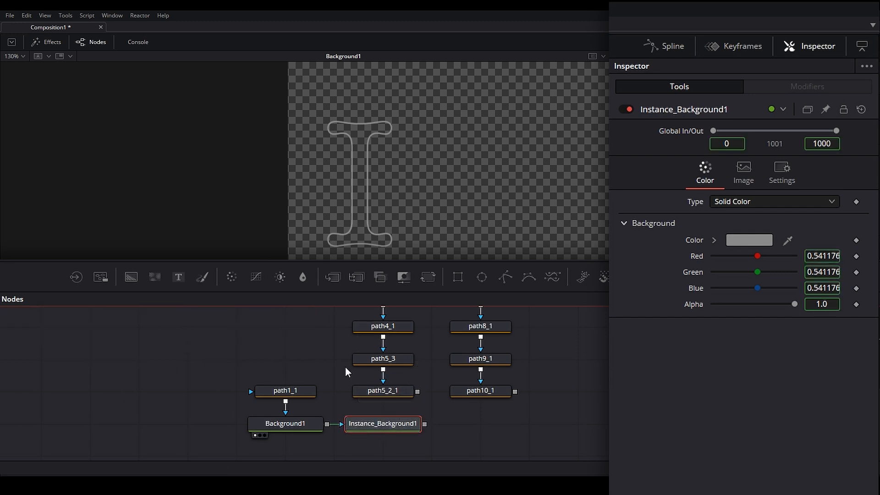
{"action": "left_click_drag", "start_coordinate": [419, 387], "coordinate": [383, 428]}
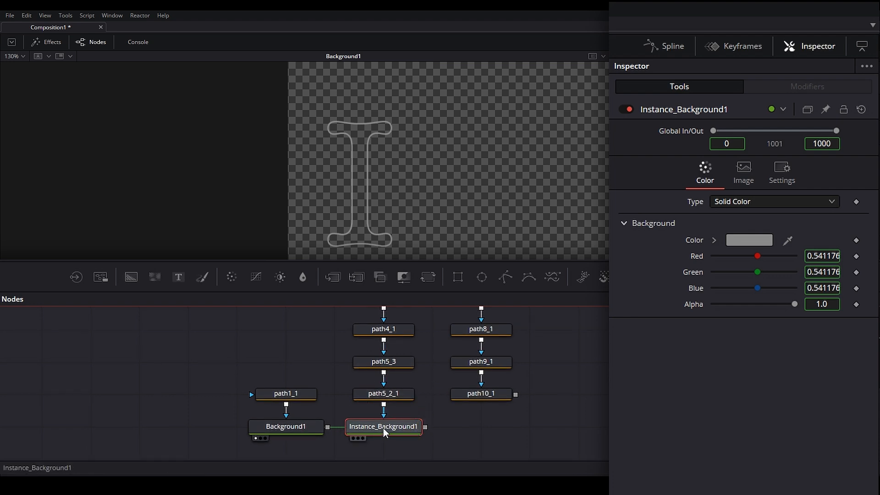
Add a Merge node below Instance_Background1, merge the instance over Background1, and view the merge.
{"action": "scroll", "coordinate": [376, 413], "scroll_direction": "down", "scroll_amount": 3}
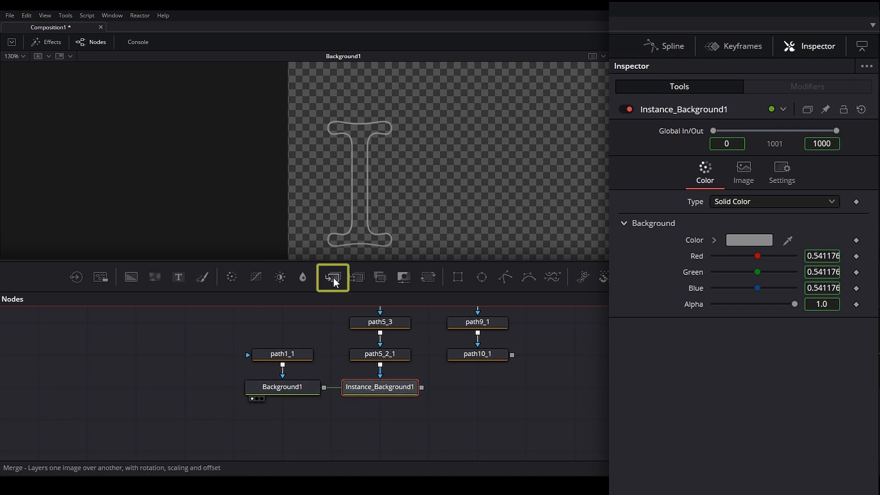
{"action": "left_click_drag", "start_coordinate": [340, 283], "coordinate": [381, 414]}
{"action": "left_click_drag", "start_coordinate": [323, 386], "coordinate": [353, 424]}
{"action": "left_click_drag", "start_coordinate": [421, 387], "coordinate": [237, 142]}
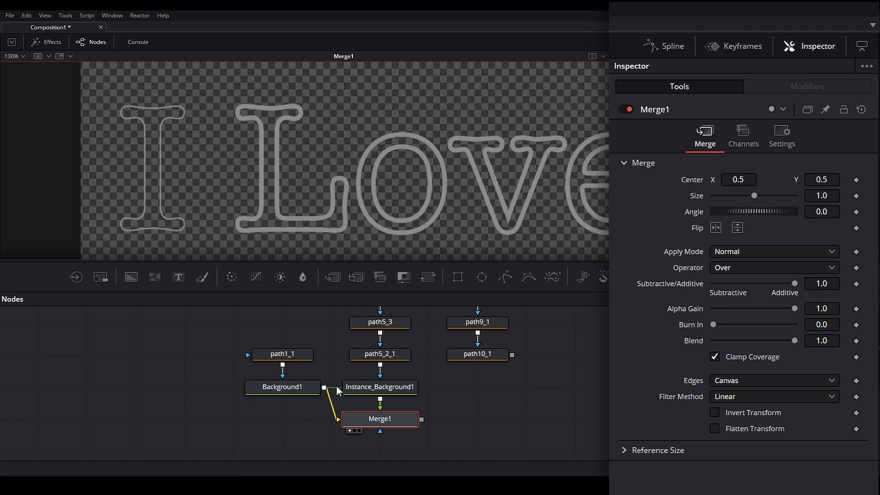
Try the green colour #5a8a23 on Instance_Background1 and cancel the colour change.
{"action": "left_click", "coordinate": [357, 386]}
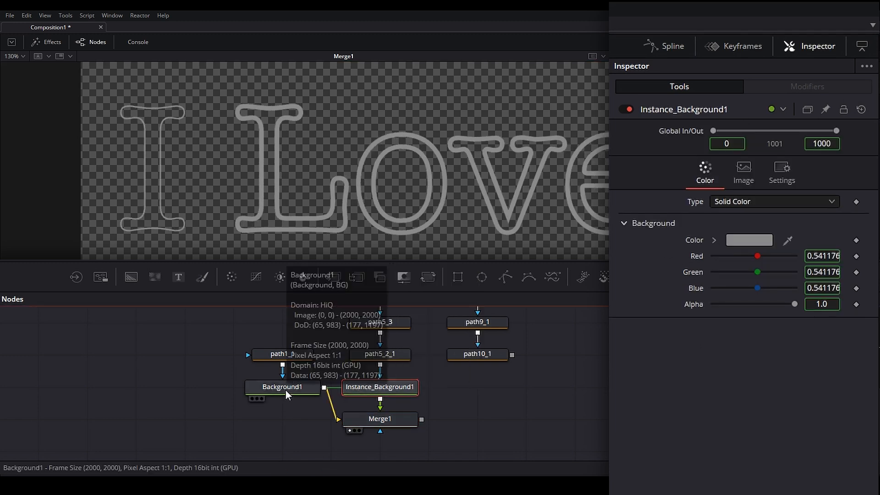
{"action": "left_click", "coordinate": [736, 240]}
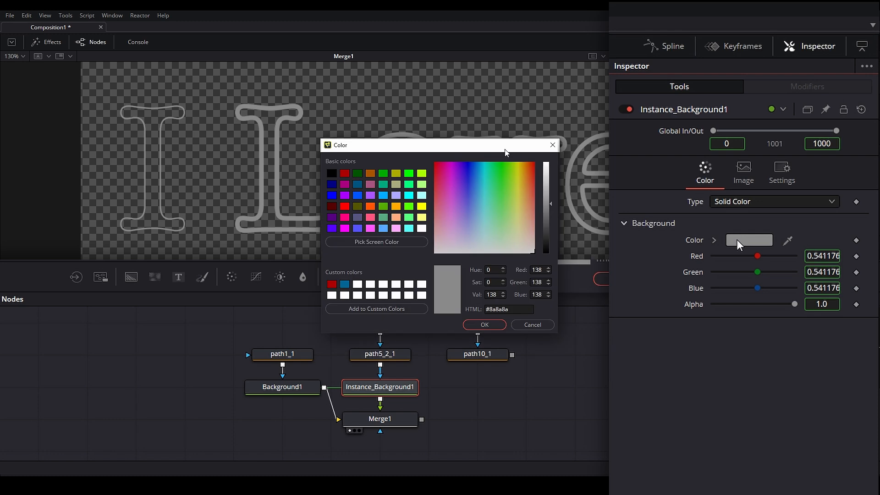
{"action": "left_click_drag", "start_coordinate": [608, 267], "coordinate": [671, 266]}
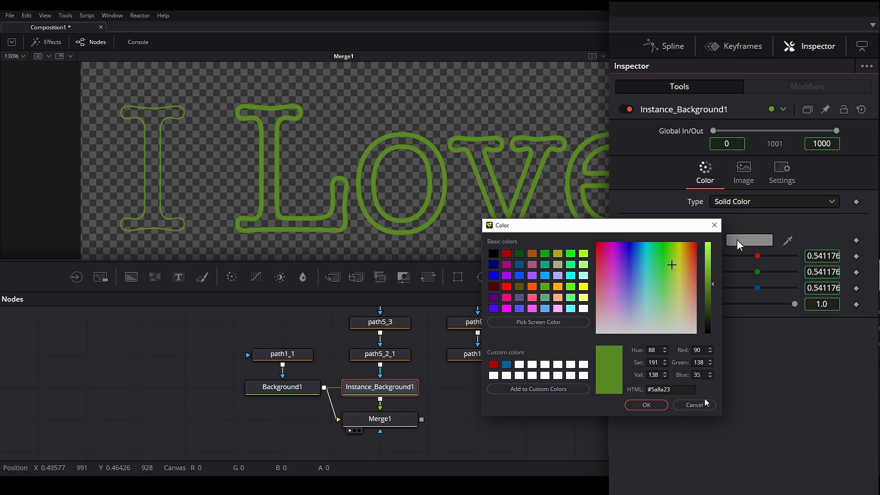
{"action": "left_click", "coordinate": [694, 405]}
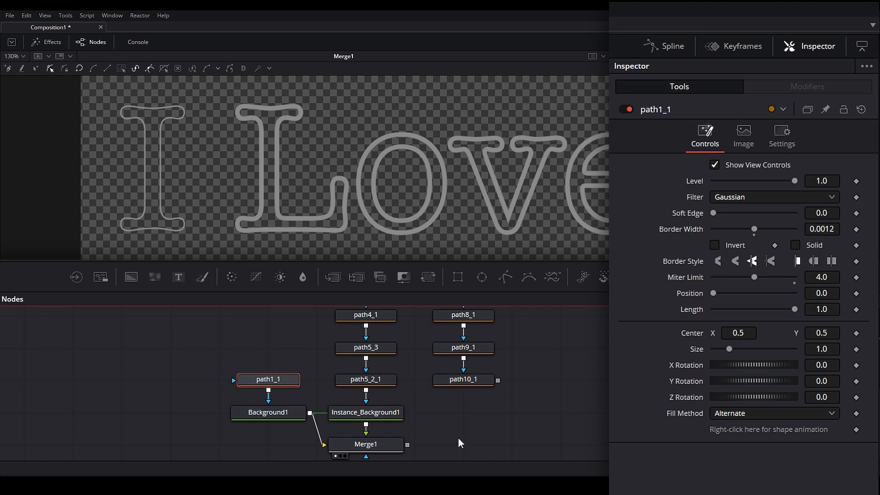
Paste another Background1 instance below path10_1, mask it with path10_1, and merge it over Merge1 with a new Merge node.
{"action": "left_click", "coordinate": [298, 415]}
{"action": "key", "text": "ctrl+shift+v"}
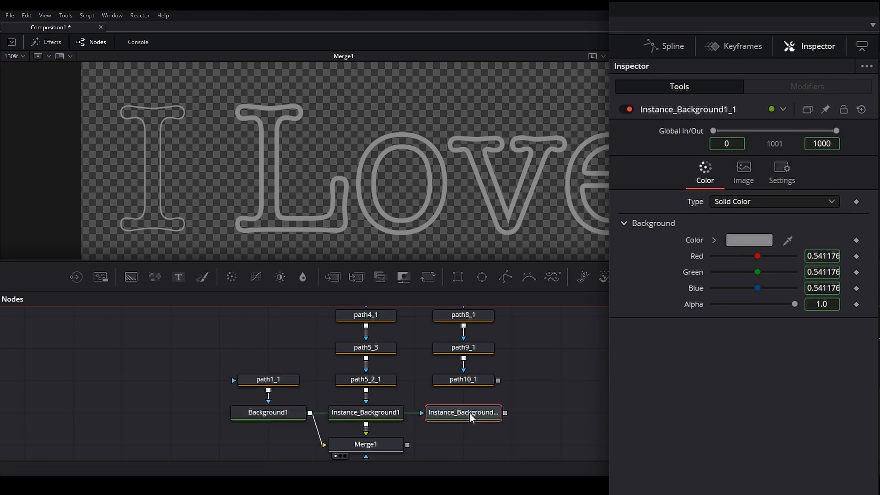
{"action": "left_click_drag", "start_coordinate": [329, 276], "coordinate": [480, 443]}
{"action": "left_click_drag", "start_coordinate": [504, 402], "coordinate": [463, 430]}
Set the Border Width of path5_2_1 and path5_3 to 0.0012 to match path1_1.
{"action": "left_click", "coordinate": [259, 377]}
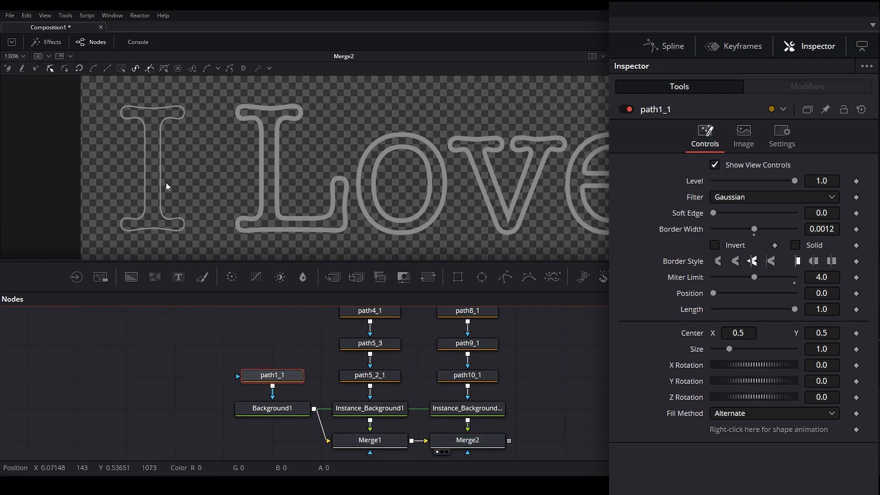
{"action": "left_click_drag", "start_coordinate": [570, 174], "coordinate": [333, 191]}
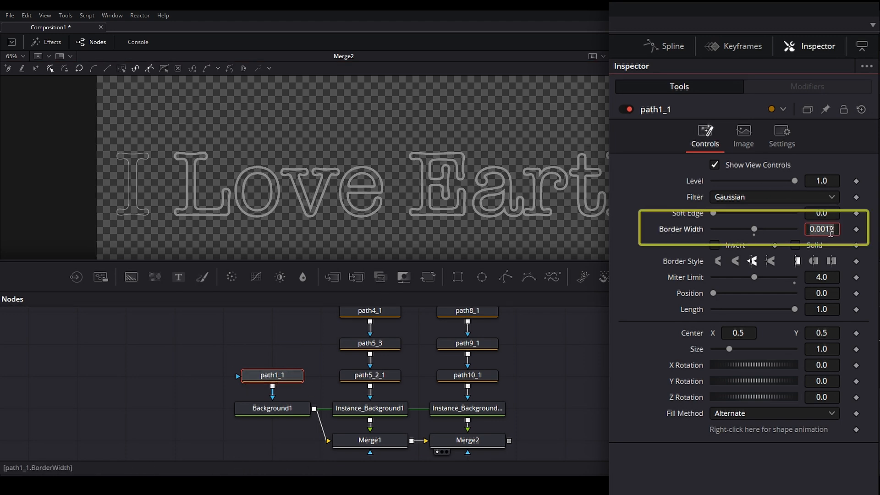
{"action": "left_click", "coordinate": [370, 375]}
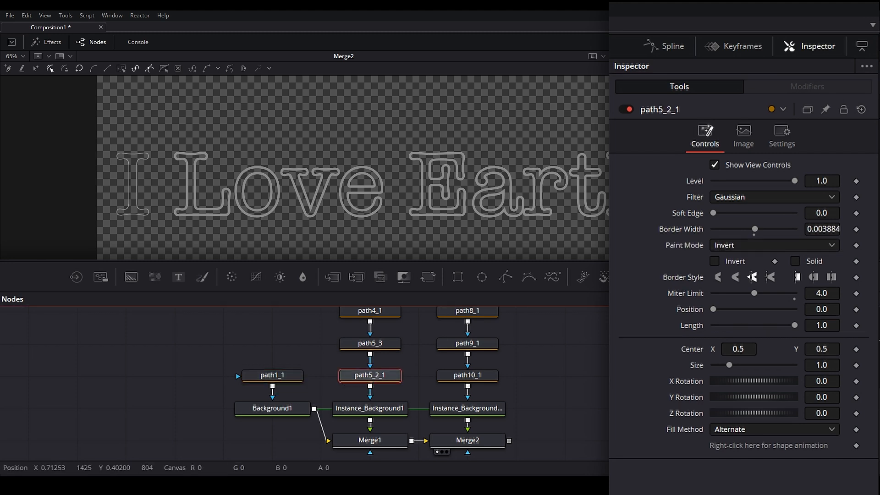
{"action": "left_click", "coordinate": [834, 229]}
{"action": "type", "text": "0.0012"}
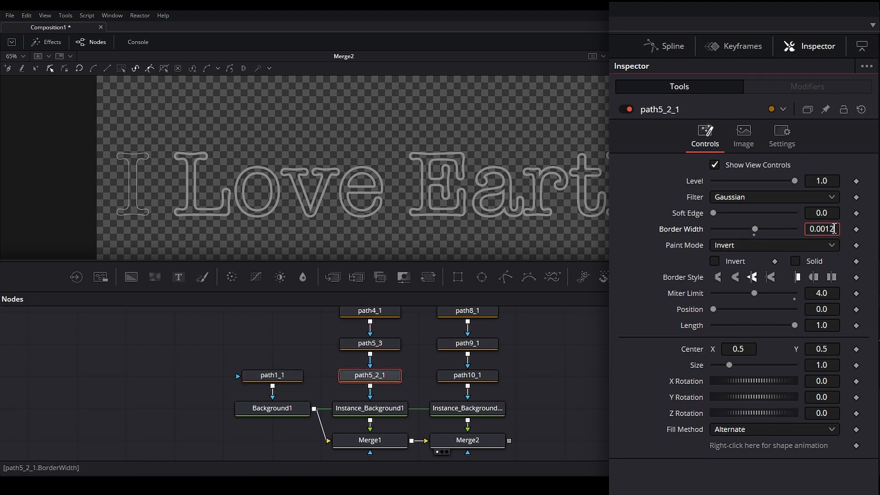
{"action": "left_click", "coordinate": [370, 343]}
{"action": "double_click", "coordinate": [835, 231]}
{"action": "type", "text": "0.0012"}
Set the Border Width of path4_1, path3_2_1, path3_3 and path2_1 to 0.0012.
{"action": "scroll", "coordinate": [409, 350], "scroll_direction": "up", "scroll_amount": 3}
{"action": "left_click", "coordinate": [371, 397]}
{"action": "double_click", "coordinate": [831, 230]}
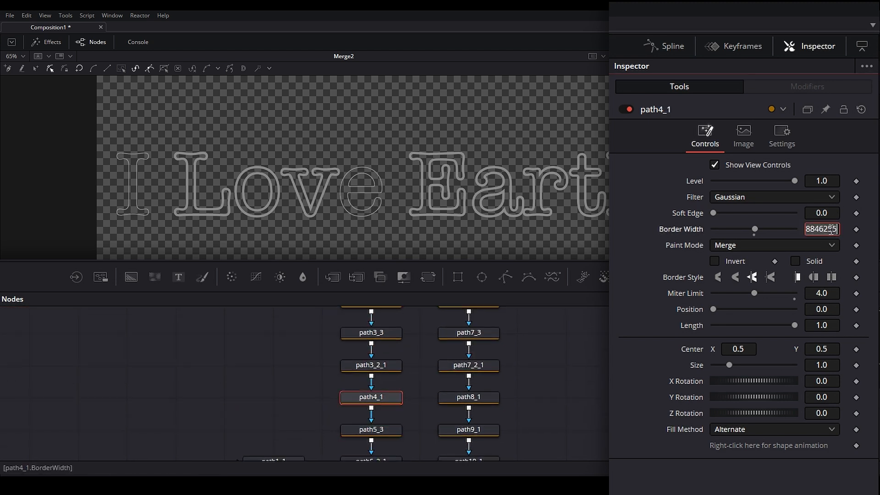
{"action": "type", "text": "0.0012"}
{"action": "left_click", "coordinate": [373, 377]}
{"action": "double_click", "coordinate": [836, 230]}
{"action": "type", "text": "0.0012"}
{"action": "left_click", "coordinate": [401, 377]}
{"action": "double_click", "coordinate": [831, 229]}
{"action": "type", "text": "0.0012"}
{"action": "left_click", "coordinate": [376, 344]}
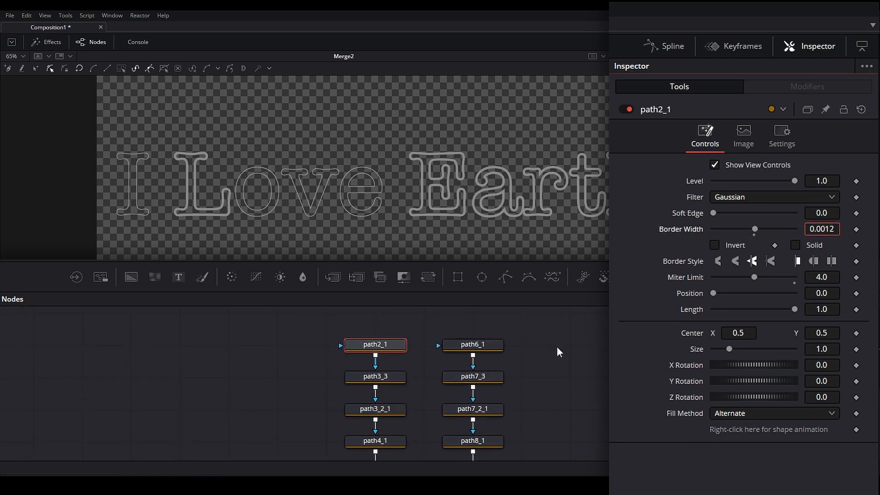
Set the Border Width of path6_1, path7_3 and path7_2_1 in the Earth chain to 0.0012.
{"action": "left_click", "coordinate": [472, 344]}
{"action": "double_click", "coordinate": [822, 229]}
{"action": "type", "text": "0.0012"}
{"action": "left_click", "coordinate": [473, 376]}
{"action": "double_click", "coordinate": [822, 229]}
{"action": "type", "text": "0.0012"}
{"action": "left_click", "coordinate": [472, 408]}
{"action": "double_click", "coordinate": [822, 229]}
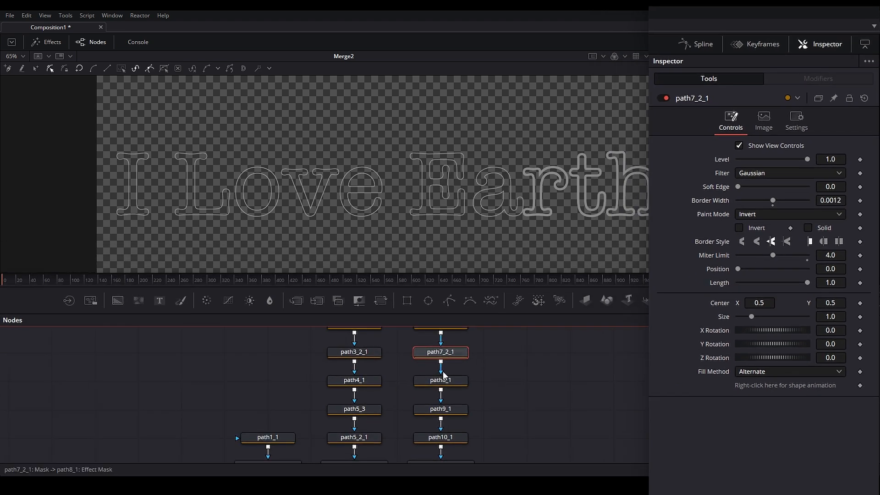
Set the Border Width of path8_1, path9_1 and path10_1 to 0.0012.
{"action": "left_click", "coordinate": [442, 380]}
{"action": "double_click", "coordinate": [829, 200]}
{"action": "type", "text": "0.0012"}
{"action": "left_click", "coordinate": [461, 409]}
{"action": "double_click", "coordinate": [830, 201]}
{"action": "type", "text": "0.0012"}
{"action": "left_click", "coordinate": [460, 436]}
{"action": "left_click", "coordinate": [828, 200]}
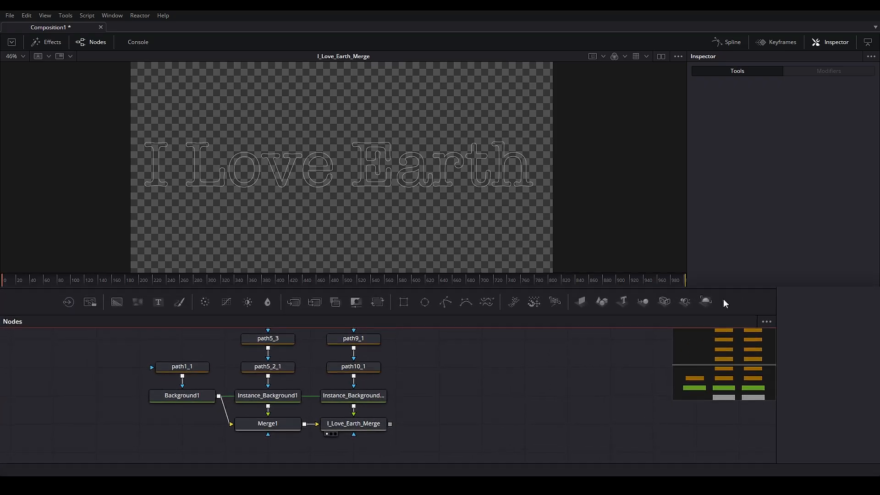
{"action": "left_click_drag", "start_coordinate": [723, 300], "coordinate": [654, 289]}
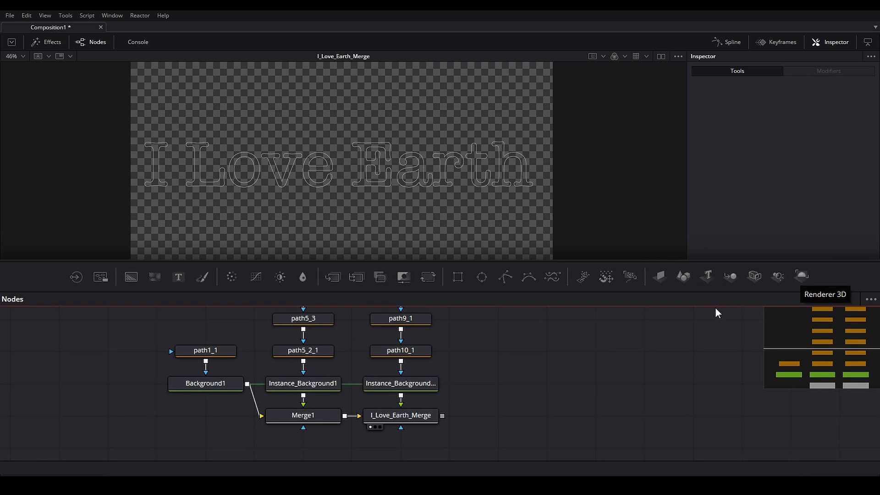
Add an Image Plane 3D node, show it in the viewer, and rename Merge2 as I_Love_Earth_Merge.
{"action": "left_click_drag", "start_coordinate": [661, 279], "coordinate": [399, 167]}
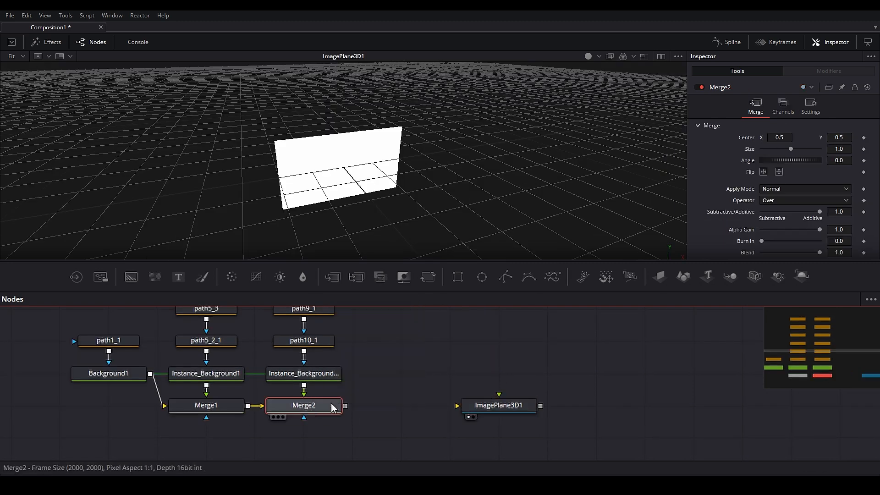
{"action": "key", "text": "F2"}
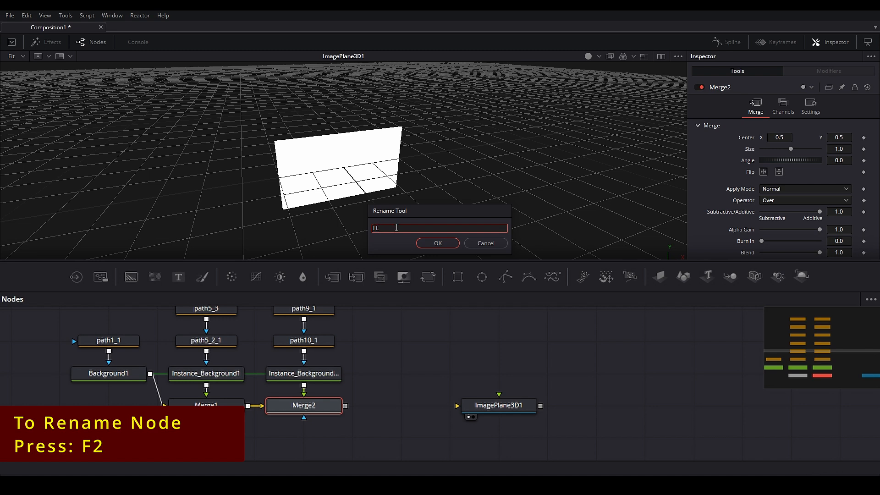
{"action": "type", "text": "I_Love_Earth_Mer"}
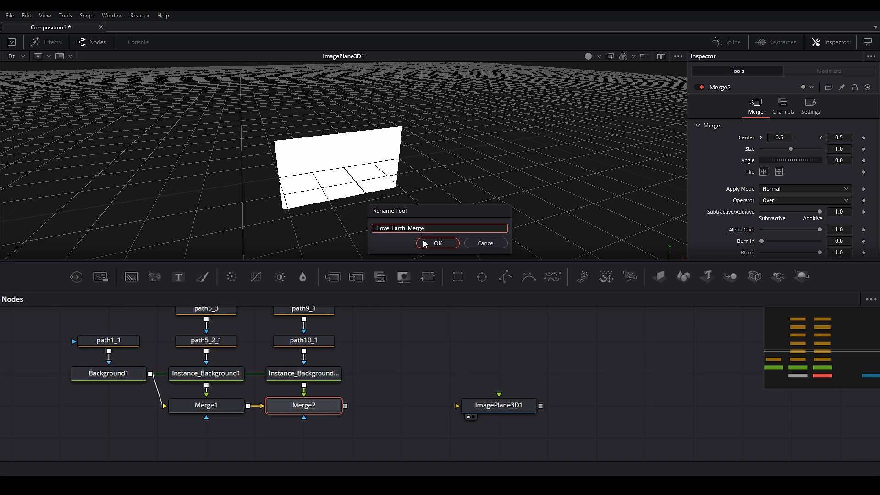
{"action": "type", "text": "ge"}
{"action": "left_click", "coordinate": [438, 243]}
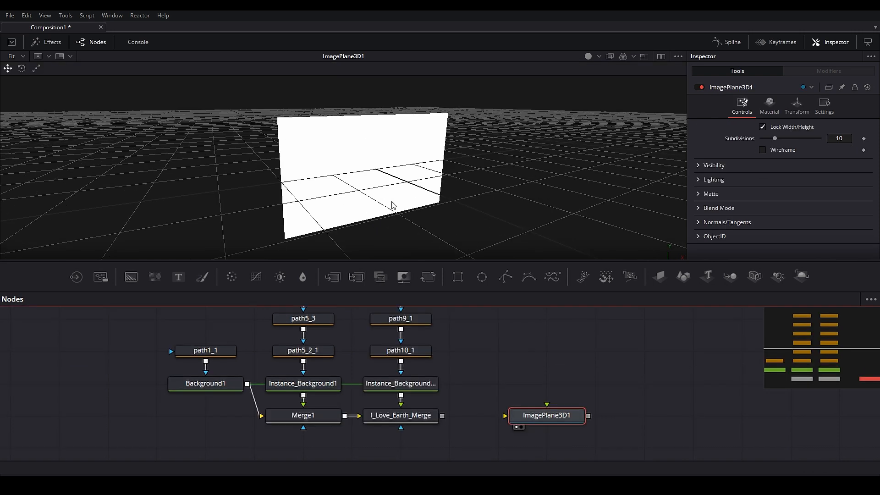
Show the on-screen transform controls for the image plane in the 3D view.
{"action": "left_click_drag", "start_coordinate": [392, 202], "coordinate": [408, 209]}
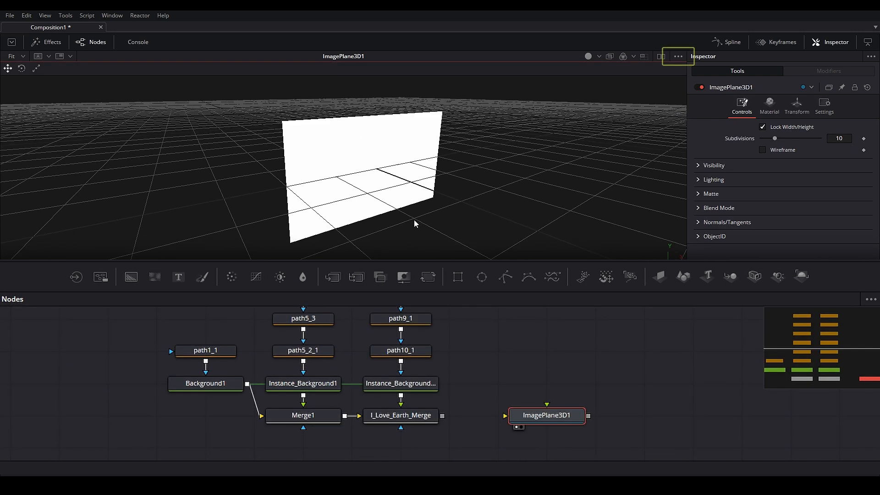
{"action": "left_click", "coordinate": [677, 56]}
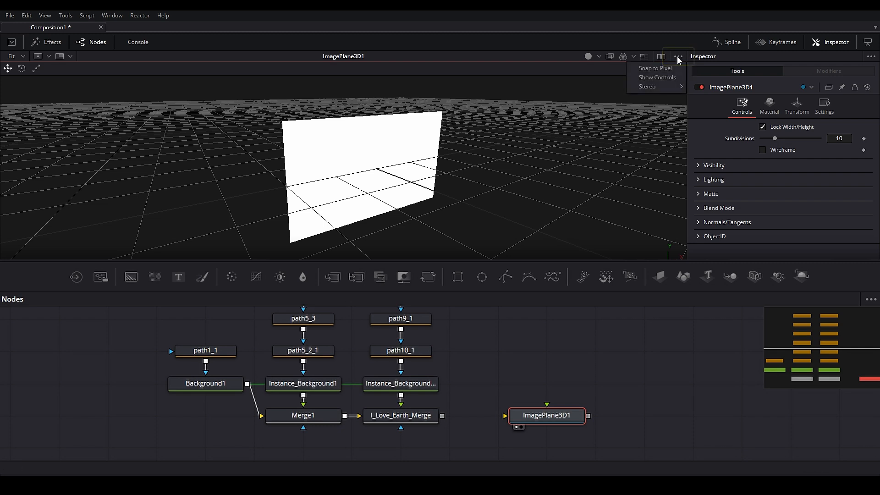
{"action": "left_click", "coordinate": [664, 79]}
Move the image plane along its X, Y and Z axes with the on-screen handles in the 3D view.
{"action": "left_click_drag", "start_coordinate": [397, 183], "coordinate": [395, 201]}
{"action": "left_click_drag", "start_coordinate": [399, 169], "coordinate": [413, 204]}
{"action": "key", "text": "ctrl+z"}
{"action": "mouse_move", "coordinate": [385, 155]}
{"action": "left_mouse_down"}
{"action": "mouse_move", "coordinate": [385, 91]}
{"action": "mouse_move", "coordinate": [385, 202]}
{"action": "mouse_move", "coordinate": [371, 96]}
{"action": "mouse_move", "coordinate": [391, 182]}
{"action": "mouse_move", "coordinate": [362, 200]}
{"action": "mouse_move", "coordinate": [449, 180]}
{"action": "left_mouse_up"}
{"action": "left_click_drag", "start_coordinate": [450, 215], "coordinate": [354, 170]}
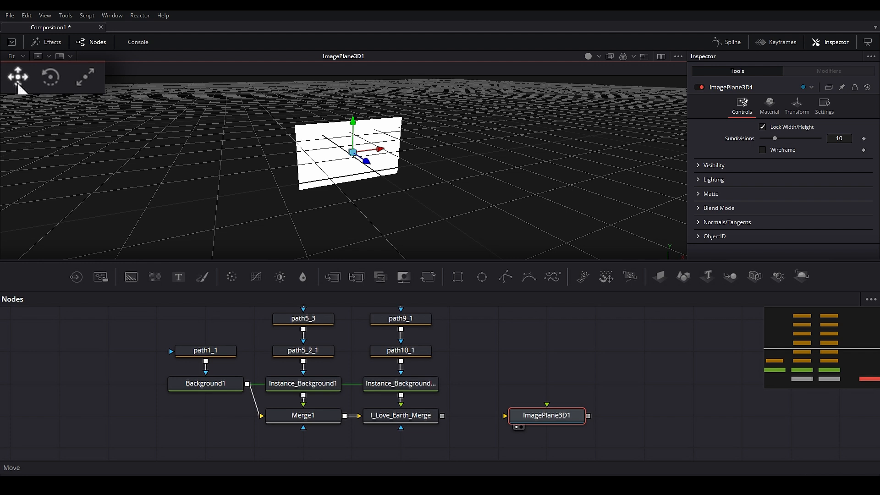
Rotate the image plane freehand to about X 50, Y -20, Z -38 degrees and scale it to about 0.92.
{"action": "left_click", "coordinate": [50, 76]}
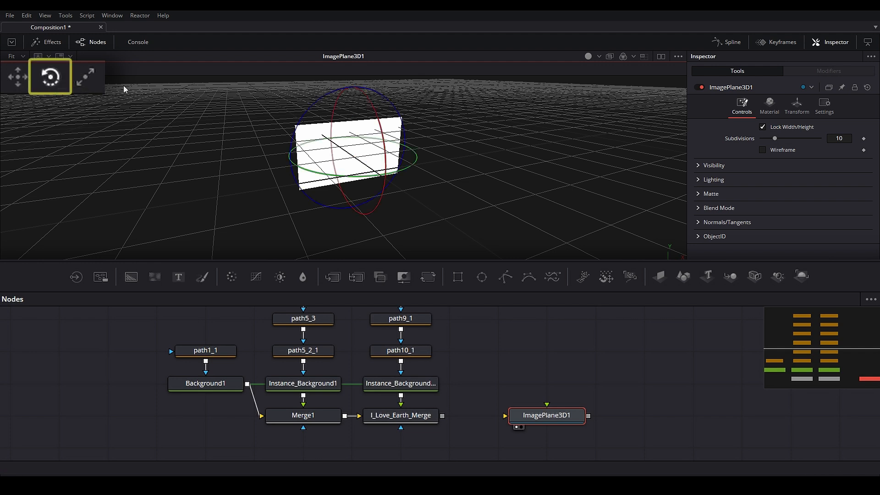
{"action": "left_click_drag", "start_coordinate": [374, 124], "coordinate": [388, 152]}
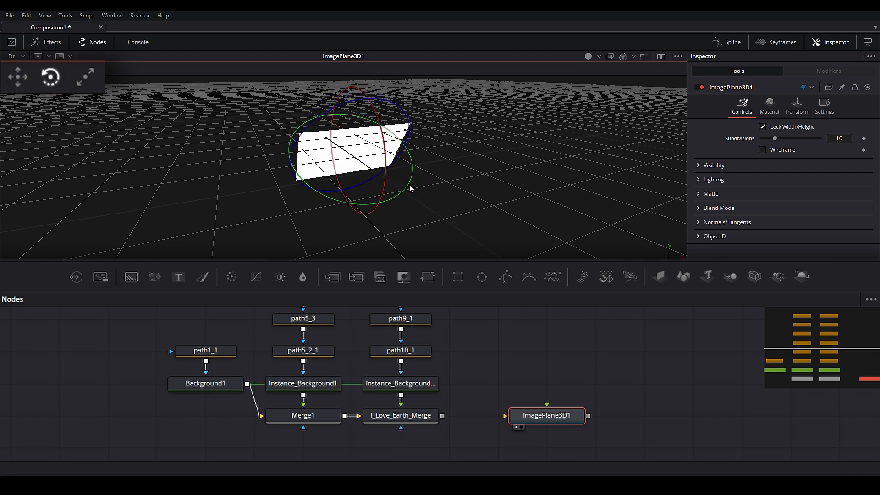
{"action": "left_click_drag", "start_coordinate": [411, 189], "coordinate": [384, 168]}
{"action": "left_click_drag", "start_coordinate": [388, 112], "coordinate": [362, 165]}
{"action": "left_click", "coordinate": [97, 86]}
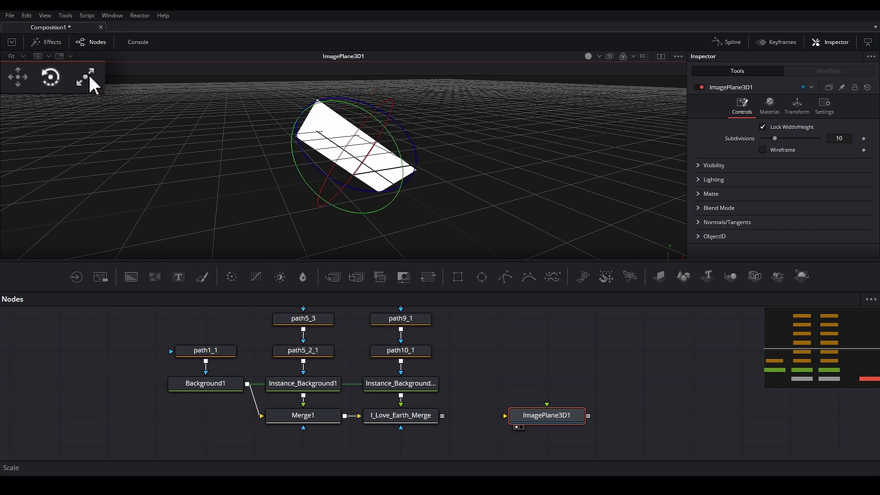
{"action": "left_click_drag", "start_coordinate": [380, 170], "coordinate": [344, 147]}
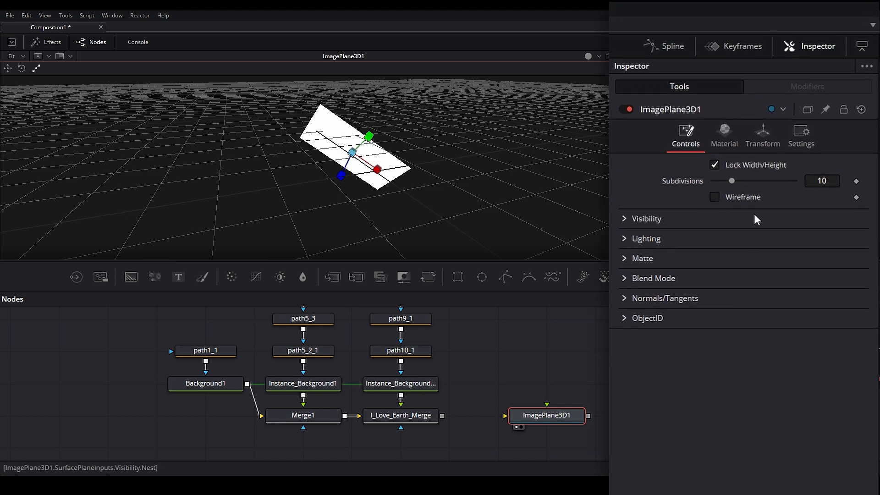
Set ImagePlane3D1's translation to X 0.428, Y -0.363 and Z -0.19 in its transform settings.
{"action": "left_click", "coordinate": [761, 142]}
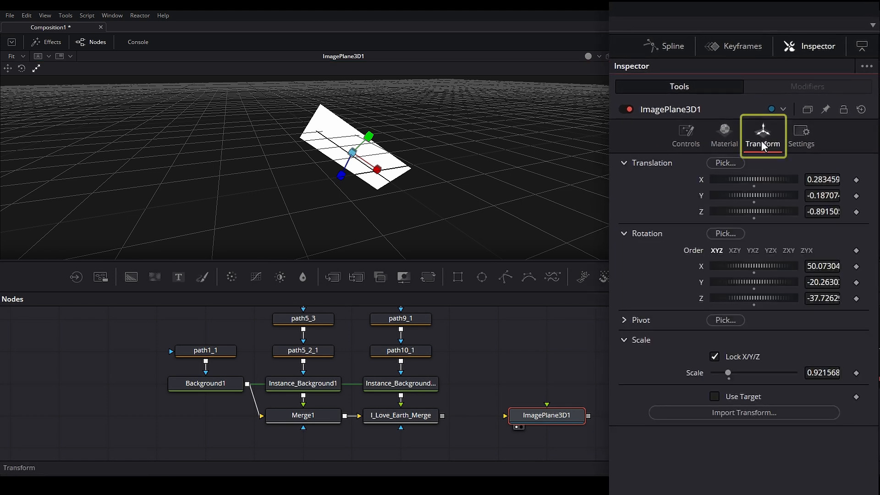
{"action": "mouse_move", "coordinate": [774, 184]}
{"action": "left_mouse_down"}
{"action": "mouse_move", "coordinate": [759, 185]}
{"action": "mouse_move", "coordinate": [778, 181]}
{"action": "mouse_move", "coordinate": [769, 196]}
{"action": "left_mouse_up"}
{"action": "left_click_drag", "start_coordinate": [748, 211], "coordinate": [771, 211]}
{"action": "left_click_drag", "start_coordinate": [829, 211], "coordinate": [820, 196]}
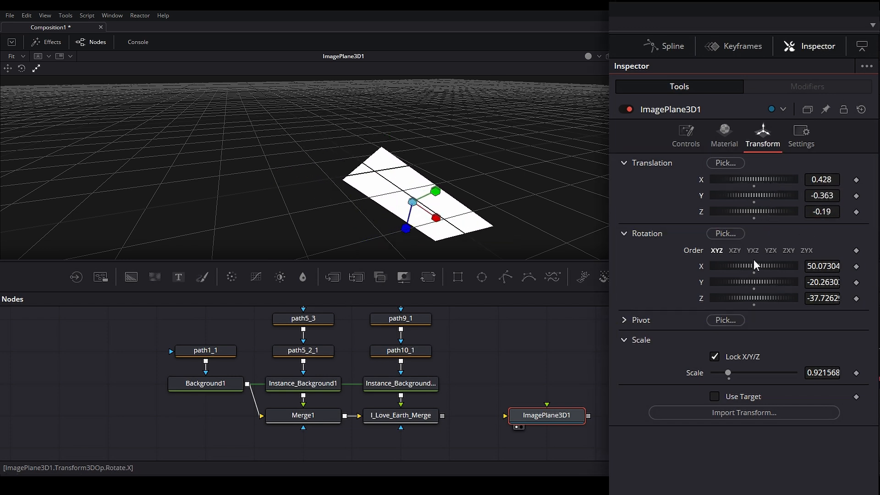
Reset ImagePlane3D1's translation and rotation to 0.0 and its scale to 1.0, returning to the Move manipulator.
{"action": "double_click", "coordinate": [755, 186]}
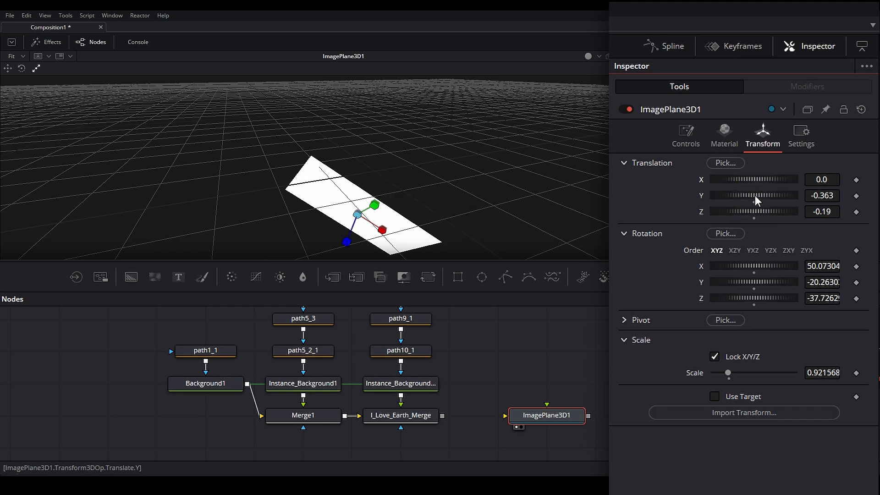
{"action": "double_click", "coordinate": [755, 202]}
{"action": "double_click", "coordinate": [754, 217]}
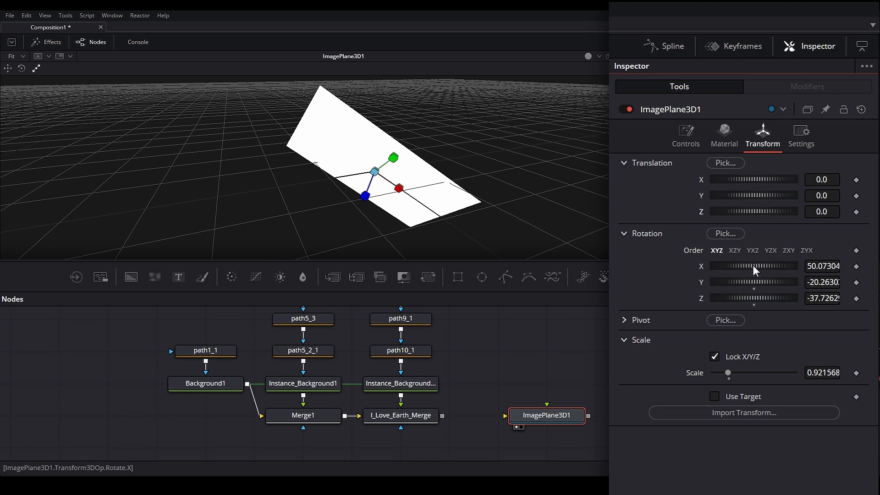
{"action": "double_click", "coordinate": [753, 272]}
{"action": "double_click", "coordinate": [754, 288]}
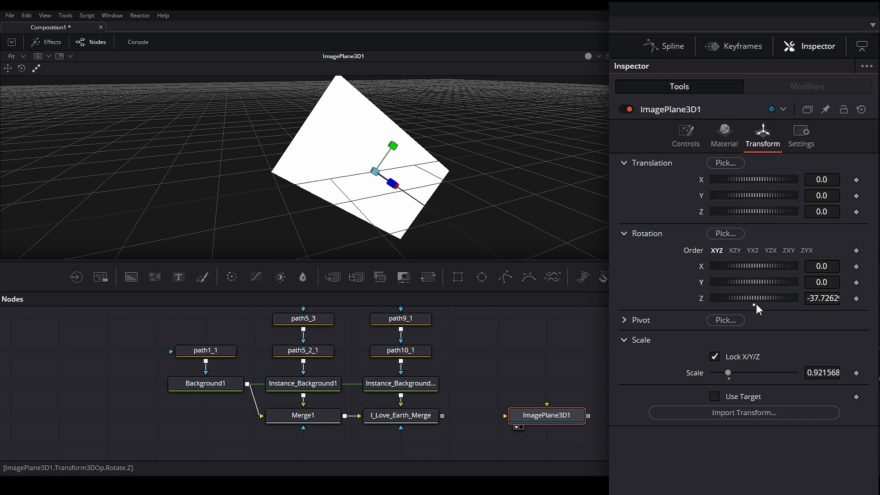
{"action": "double_click", "coordinate": [755, 304]}
{"action": "double_click", "coordinate": [728, 379]}
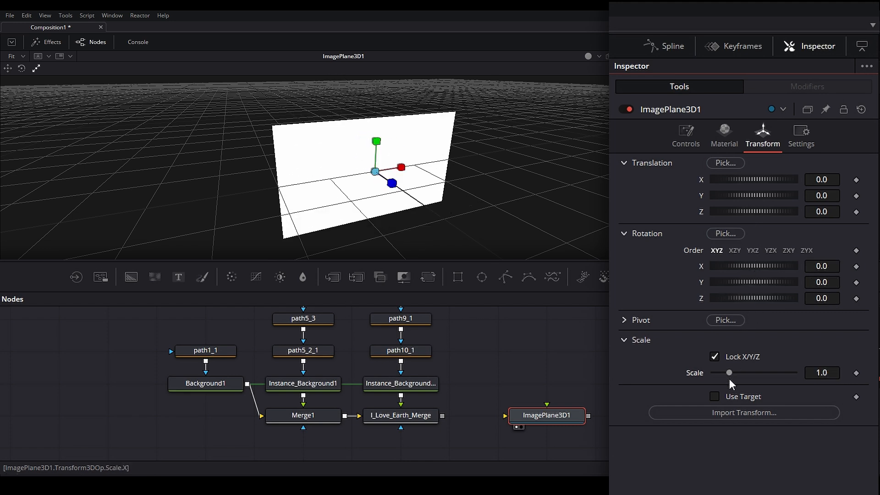
{"action": "left_click", "coordinate": [7, 69]}
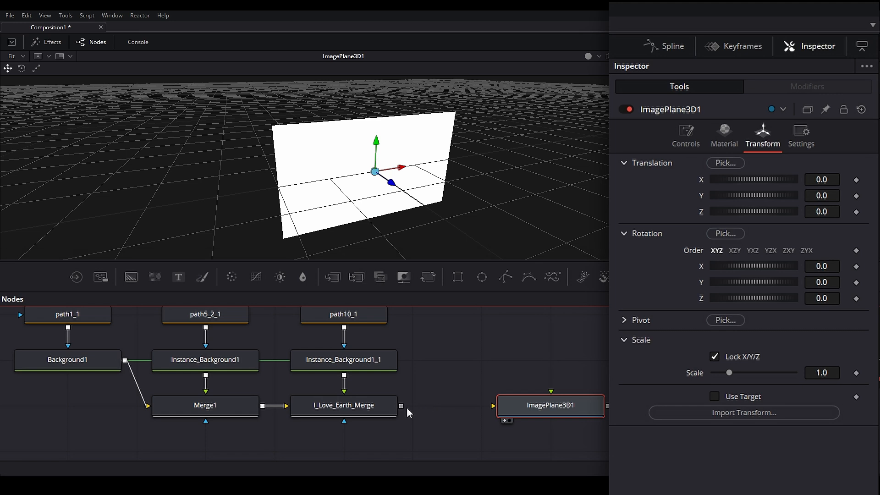
Connect the I_Love_Earth_Merge output to ImagePlane3D1 so the outlined text appears on the plane.
{"action": "left_click_drag", "start_coordinate": [402, 406], "coordinate": [526, 411]}
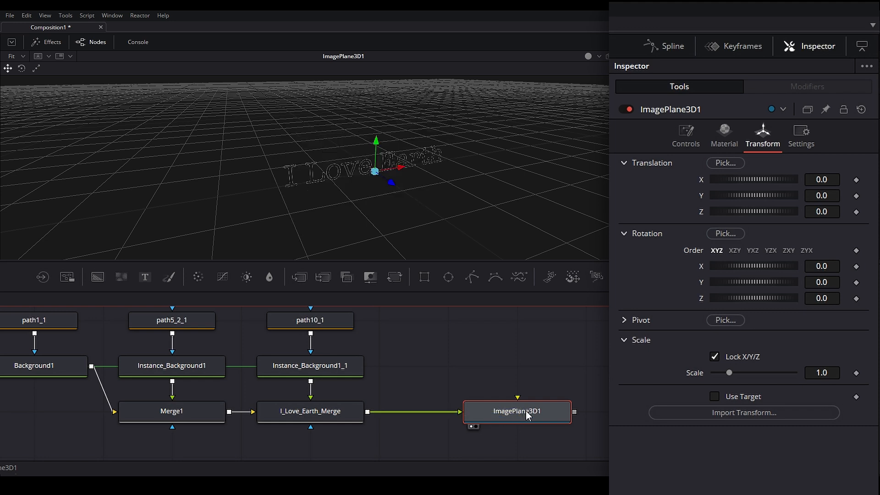
{"action": "scroll", "coordinate": [386, 179], "scroll_direction": "up", "scroll_amount": 3}
{"action": "scroll", "coordinate": [386, 179], "scroll_direction": "down", "scroll_amount": 1}
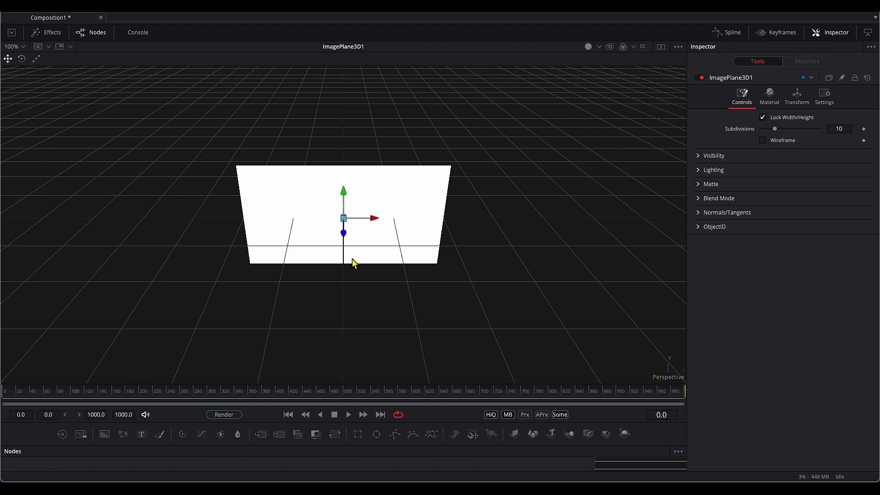
Examine the image plane in perspective from different angles and distances.
{"action": "left_click_drag", "start_coordinate": [353, 262], "coordinate": [366, 247]}
{"action": "left_click_drag", "start_coordinate": [301, 245], "coordinate": [367, 247]}
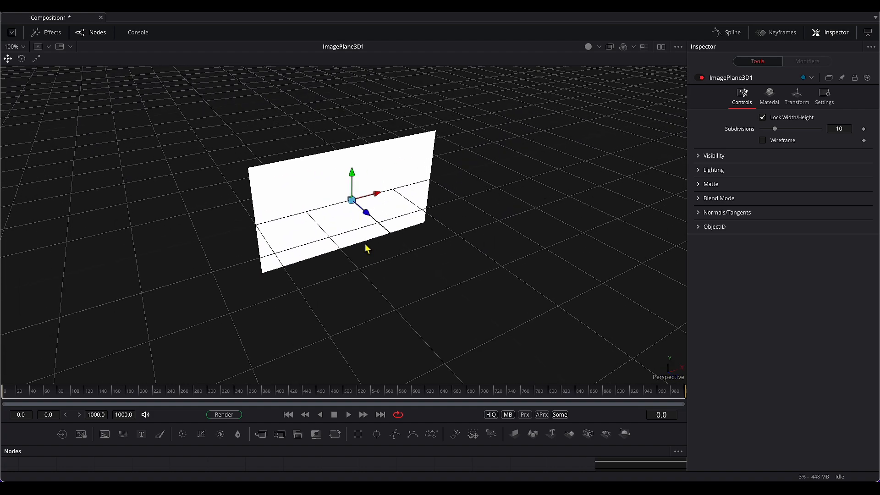
{"action": "scroll", "coordinate": [357, 244], "scroll_direction": "down", "scroll_amount": 3}
{"action": "scroll", "coordinate": [357, 244], "scroll_direction": "up", "scroll_amount": 5}
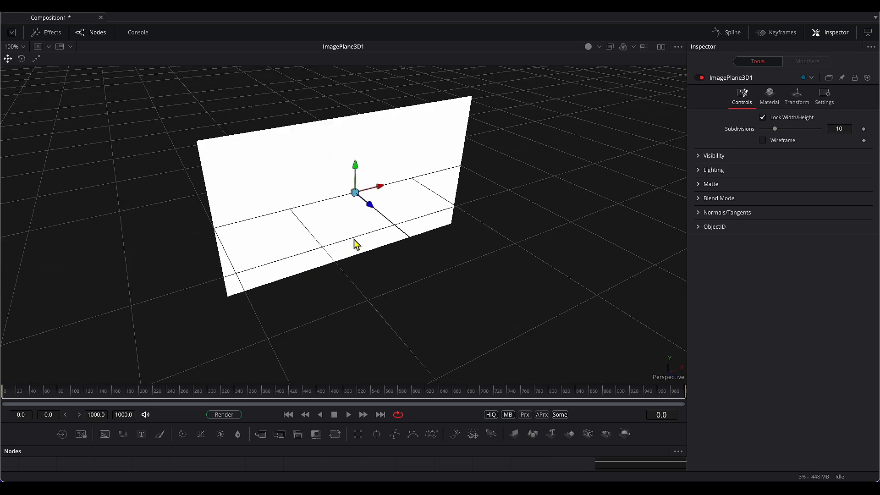
{"action": "scroll", "coordinate": [357, 245], "scroll_direction": "down", "scroll_amount": 5}
{"action": "scroll", "coordinate": [356, 244], "scroll_direction": "up", "scroll_amount": 7}
{"action": "scroll", "coordinate": [357, 244], "scroll_direction": "down", "scroll_amount": 4}
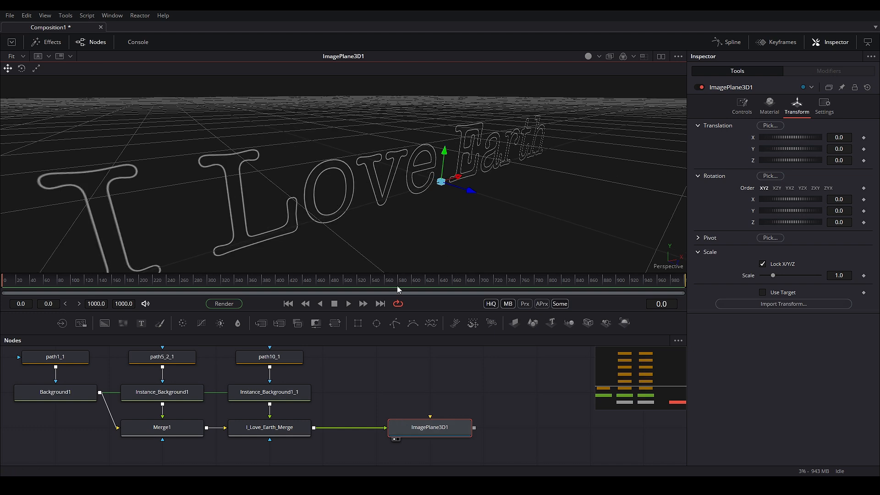
Paste two copies of ImagePlane3D1 above the original and feed both from I_Love_Earth_Merge.
{"action": "left_click", "coordinate": [541, 414]}
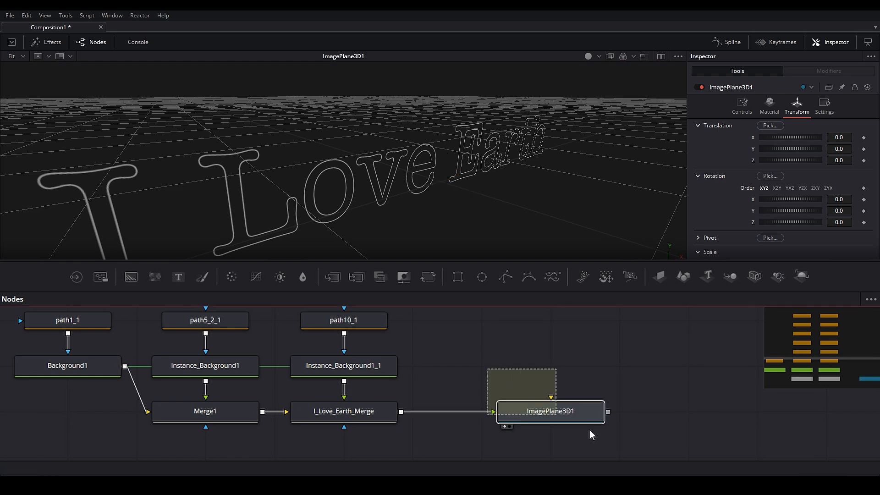
{"action": "left_click", "coordinate": [549, 356]}
{"action": "key", "text": "ctrl+v"}
{"action": "left_click", "coordinate": [537, 329]}
{"action": "key", "text": "ctrl+v"}
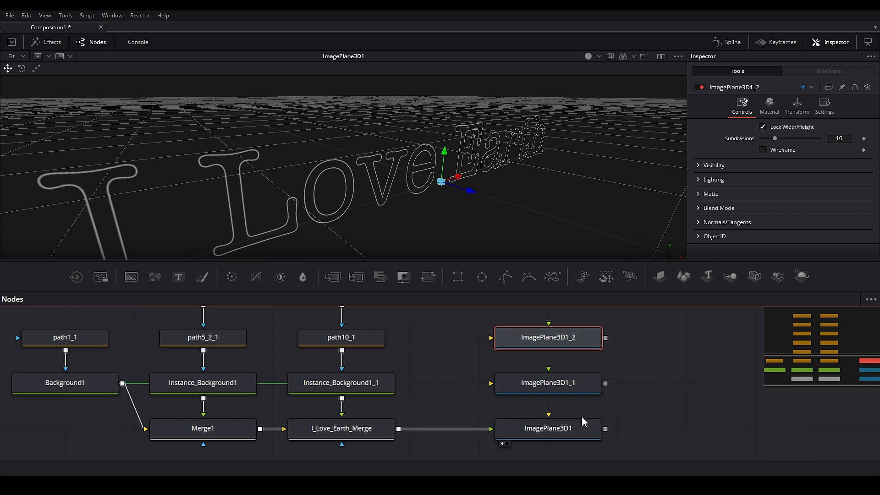
{"action": "left_click_drag", "start_coordinate": [398, 428], "coordinate": [491, 382]}
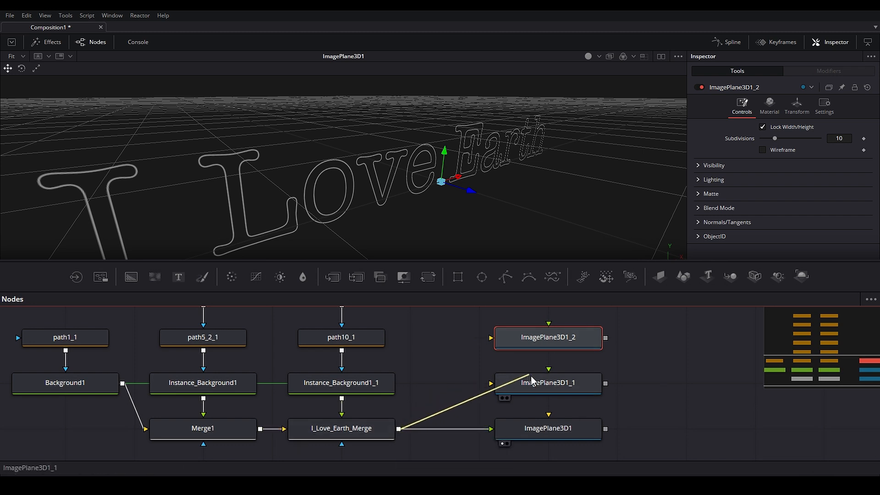
{"action": "left_click_drag", "start_coordinate": [399, 429], "coordinate": [502, 340]}
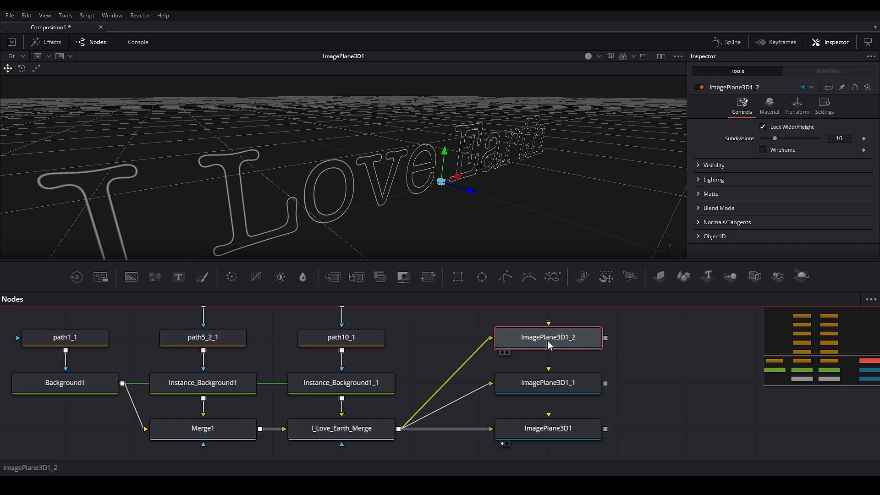
Rename ImagePlane3D1_2 as Front, ImagePlane3D1_1 as Middle and ImagePlane3D1 as Back.
{"action": "key", "text": "F2"}
{"action": "type", "text": "Front"}
{"action": "key", "text": "Return"}
{"action": "left_click", "coordinate": [522, 383]}
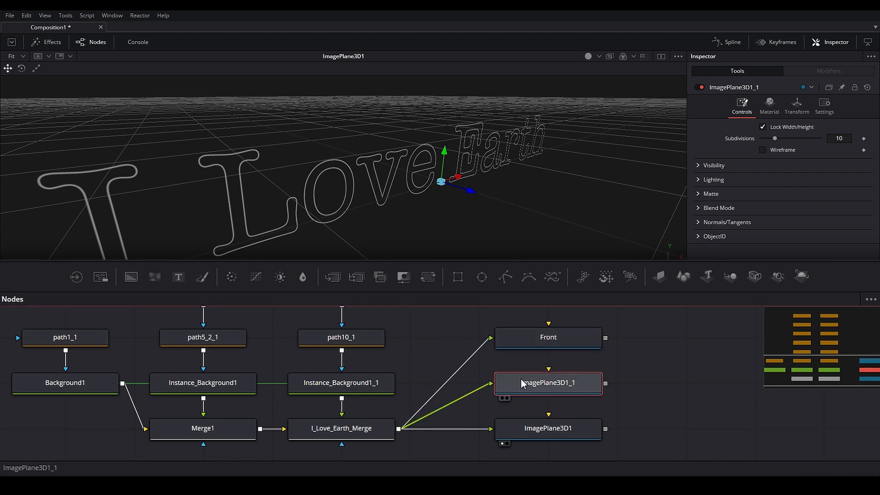
{"action": "key", "text": "F2"}
{"action": "type", "text": "Middle"}
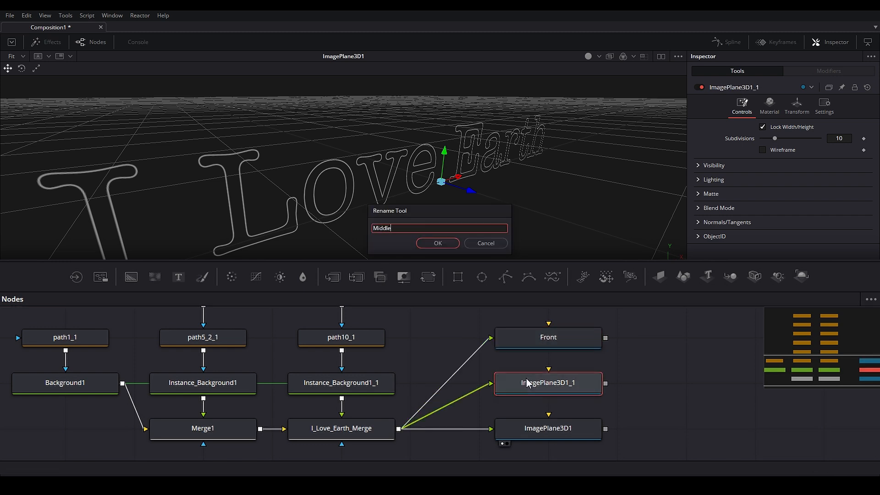
{"action": "key", "text": "Return"}
{"action": "key", "text": "F2"}
{"action": "type", "text": "Back"}
{"action": "key", "text": "Return"}
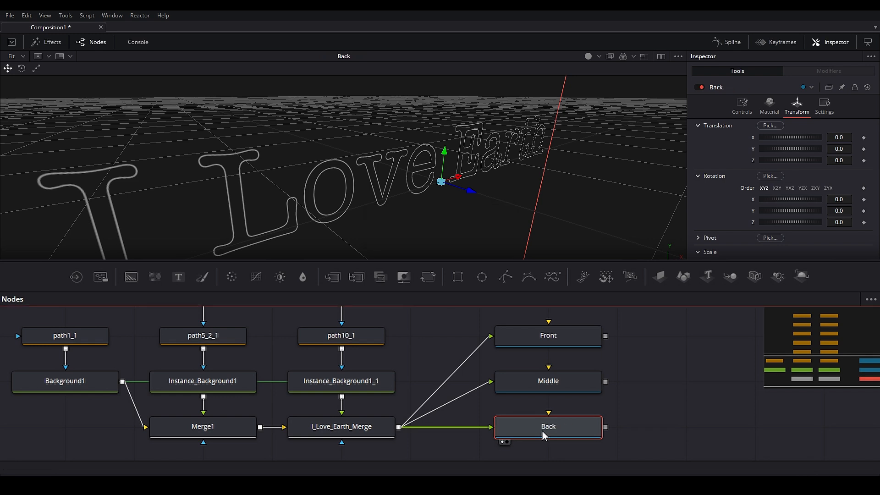
Add a Merge 3D node beside the image planes and connect Front, Middle and Back to it.
{"action": "left_click_drag", "start_coordinate": [605, 364], "coordinate": [456, 352]}
{"action": "left_click_drag", "start_coordinate": [487, 322], "coordinate": [372, 427]}
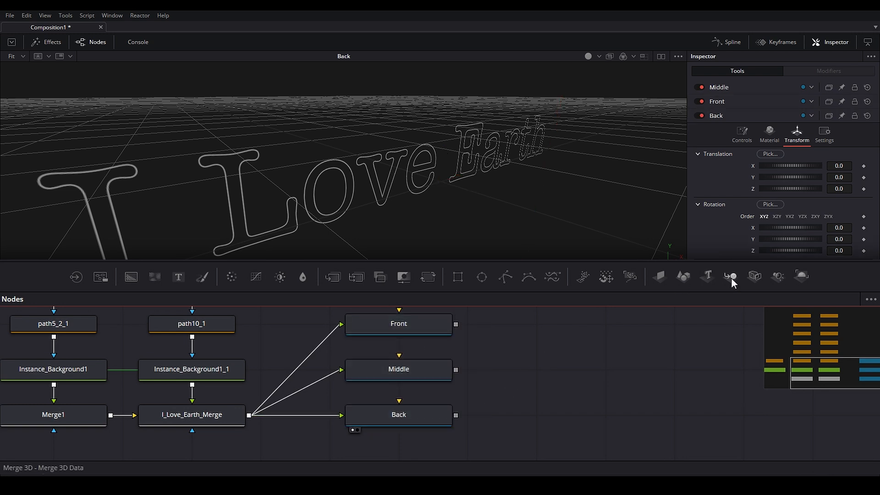
{"action": "left_click_drag", "start_coordinate": [730, 277], "coordinate": [572, 413]}
{"action": "left_click_drag", "start_coordinate": [456, 324], "coordinate": [572, 414]}
{"action": "left_click_drag", "start_coordinate": [456, 369], "coordinate": [571, 417]}
{"action": "left_click", "coordinate": [447, 413]}
{"action": "left_click_drag", "start_coordinate": [456, 414], "coordinate": [625, 420]}
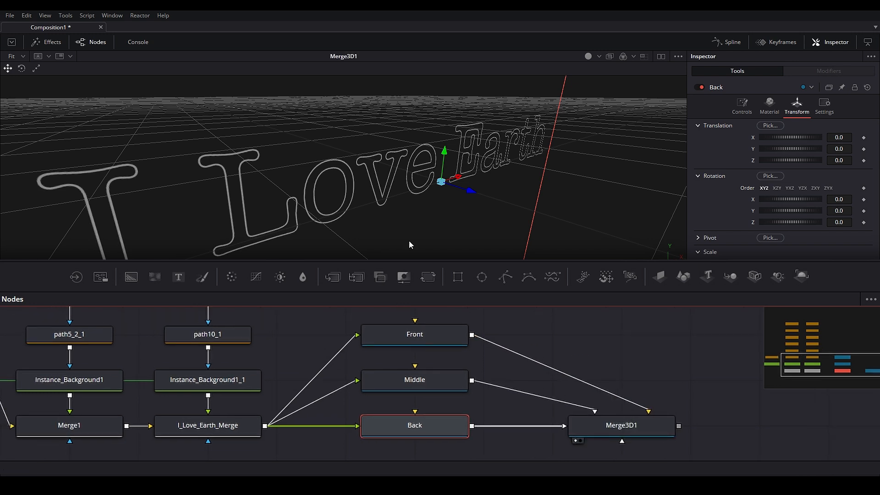
Set the Middle image plane's Z translation to -0.01.
{"action": "left_click_drag", "start_coordinate": [346, 316], "coordinate": [442, 423]}
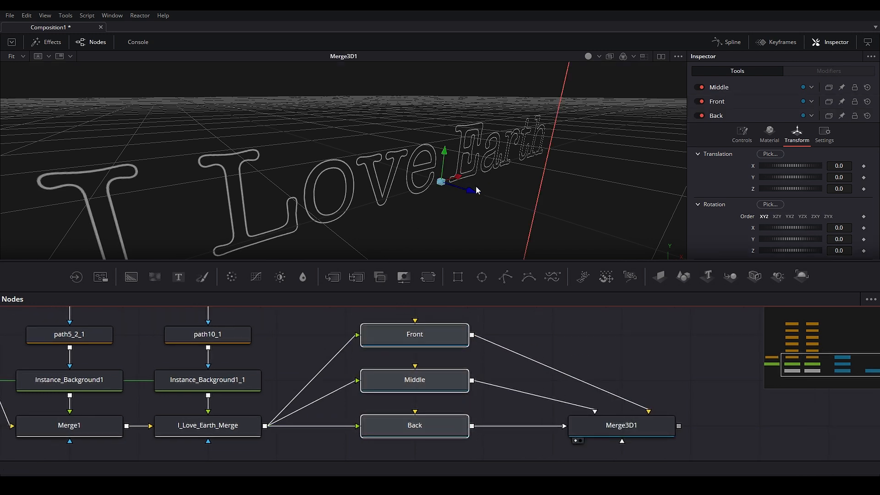
{"action": "left_click_drag", "start_coordinate": [426, 193], "coordinate": [447, 197]}
{"action": "left_click", "coordinate": [415, 379]}
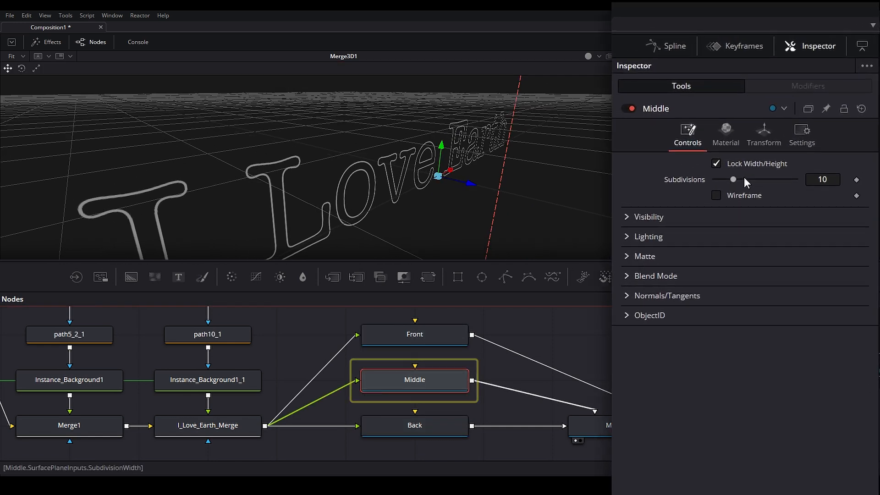
{"action": "left_click", "coordinate": [778, 123]}
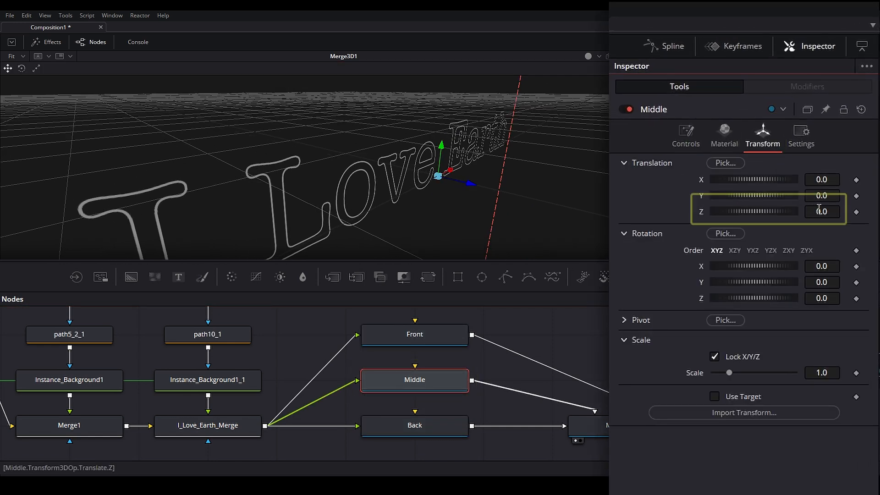
{"action": "left_click", "coordinate": [829, 212]}
{"action": "type", "text": "-"}
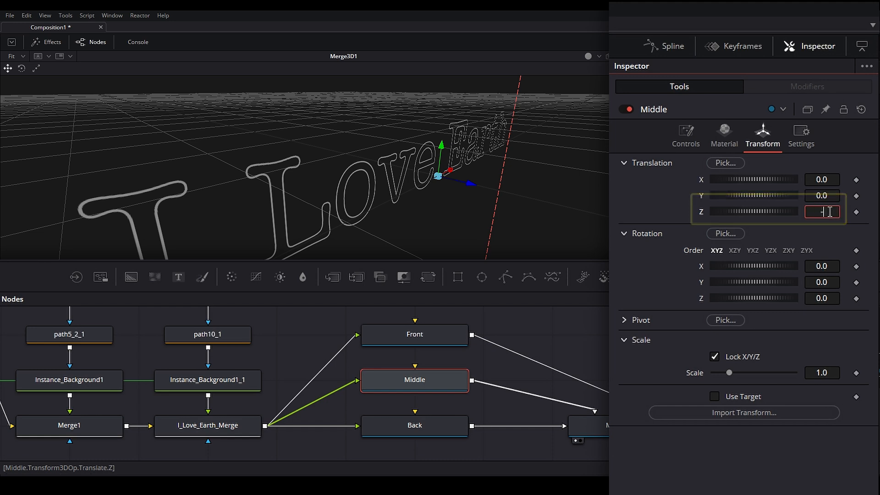
{"action": "type", "text": "0.01"}
{"action": "key", "text": "Return"}
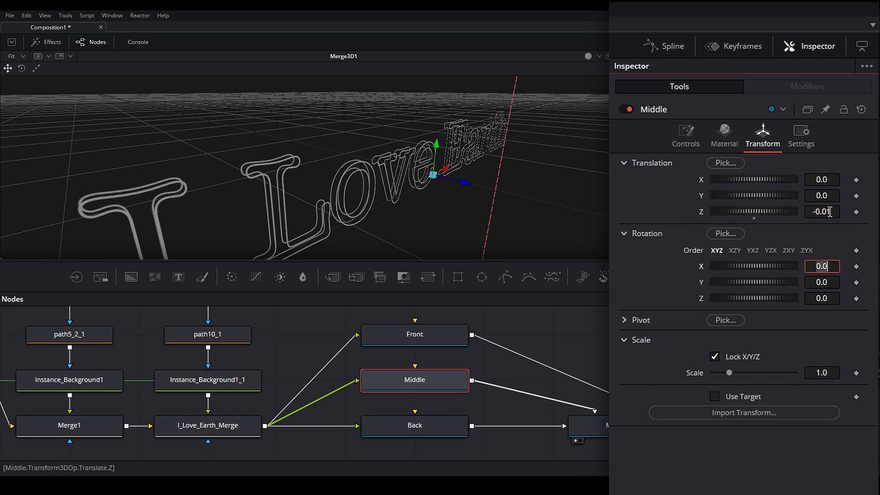
Set the Back image plane's Z translation to -0.03.
{"action": "left_click", "coordinate": [438, 433]}
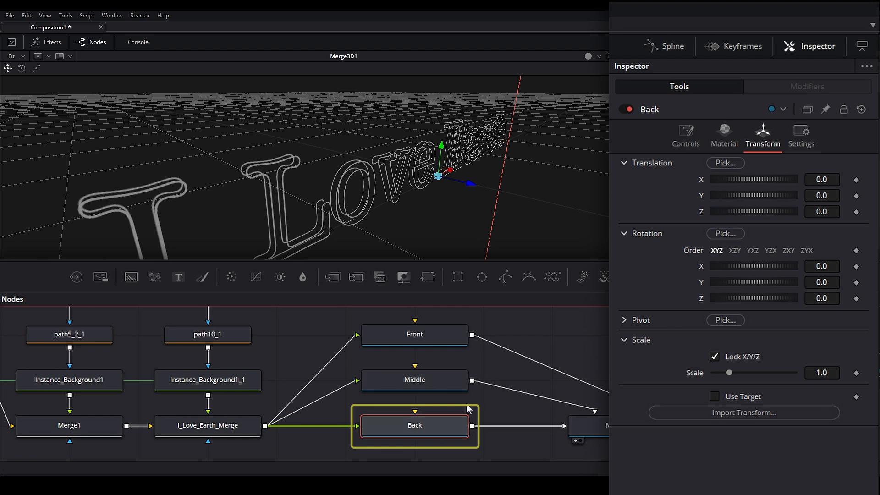
{"action": "left_click", "coordinate": [823, 212]}
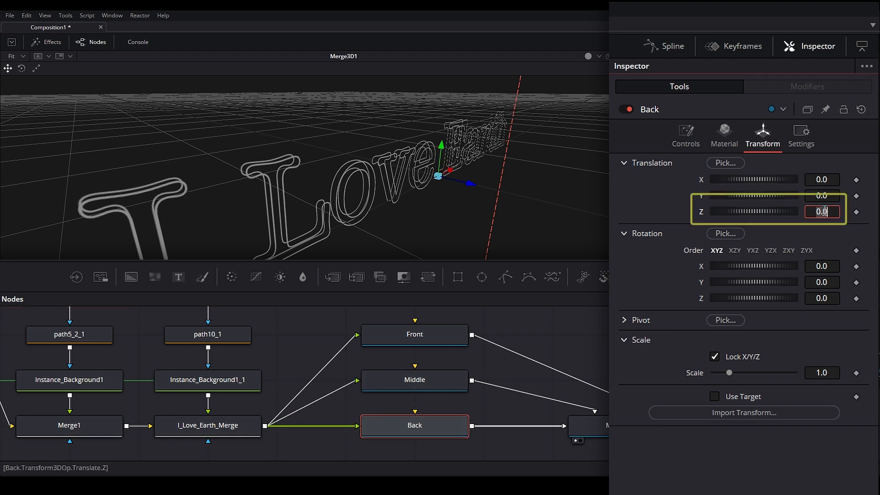
{"action": "type", "text": "-0.0"}
{"action": "key", "text": "Tab"}
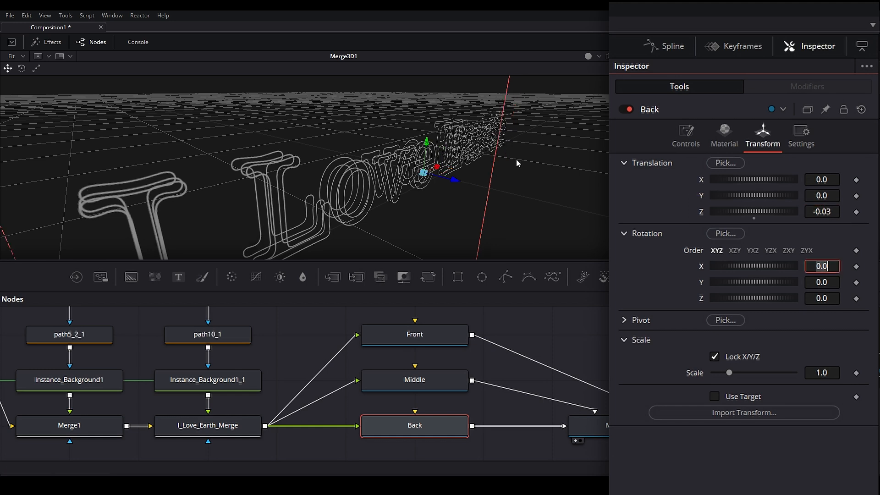
{"action": "left_click_drag", "start_coordinate": [378, 202], "coordinate": [402, 259]}
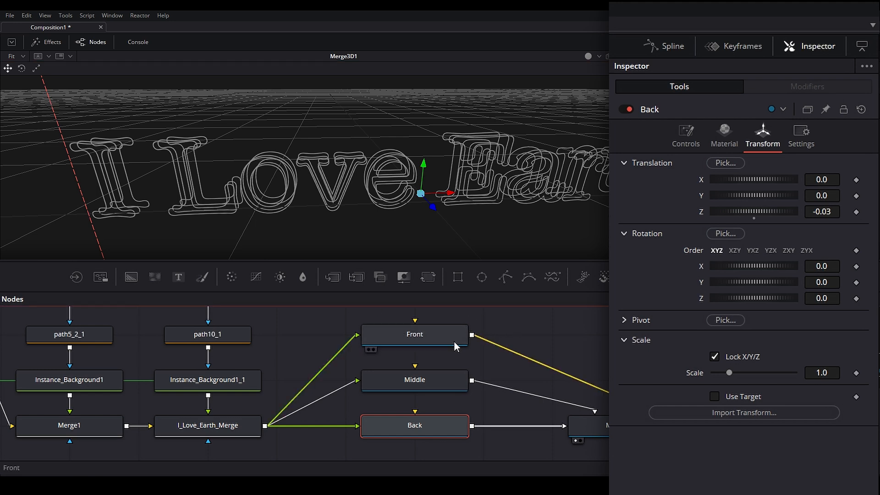
Set the Front image plane's diffuse material color to the muted red #ab6565.
{"action": "left_click", "coordinate": [408, 342]}
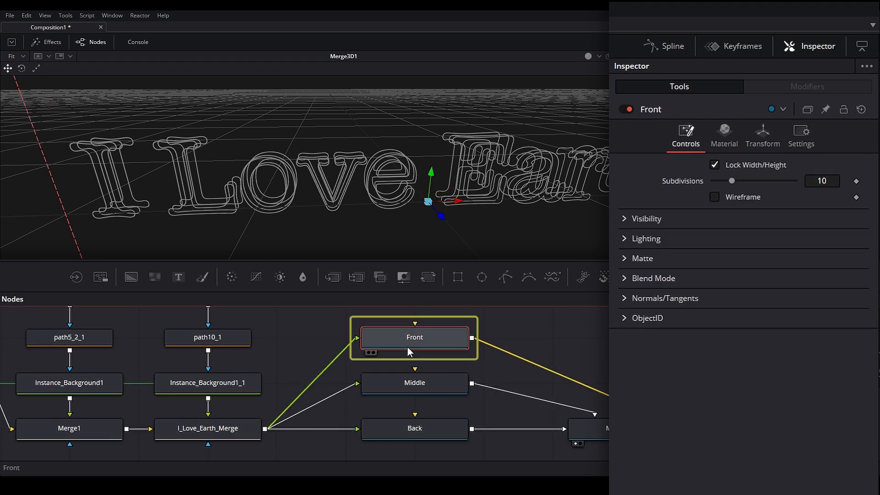
{"action": "left_click", "coordinate": [725, 136]}
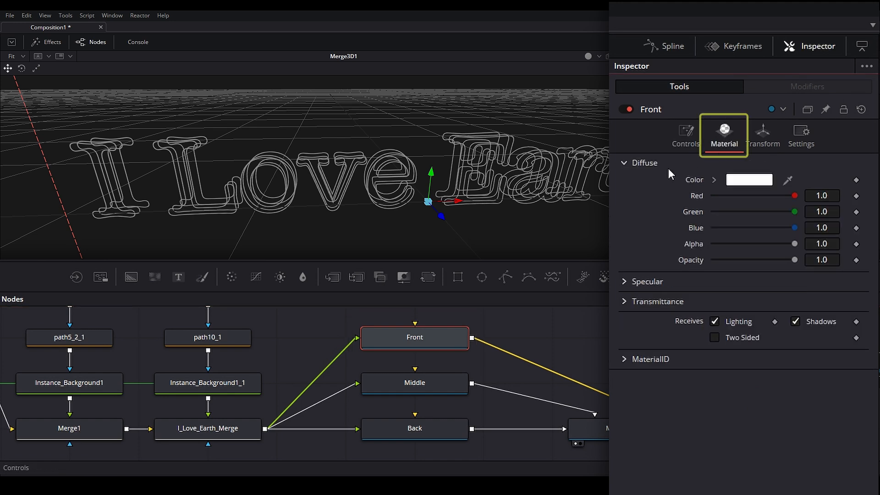
{"action": "left_click", "coordinate": [741, 180]}
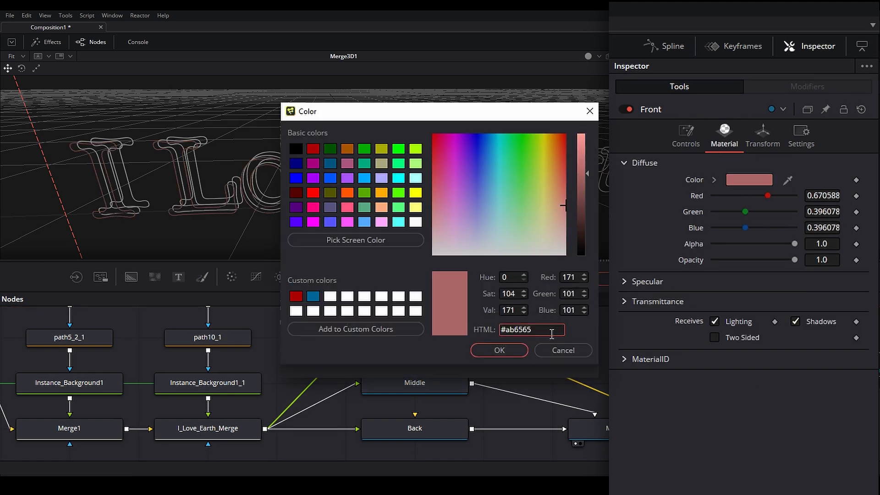
{"action": "left_click", "coordinate": [508, 348]}
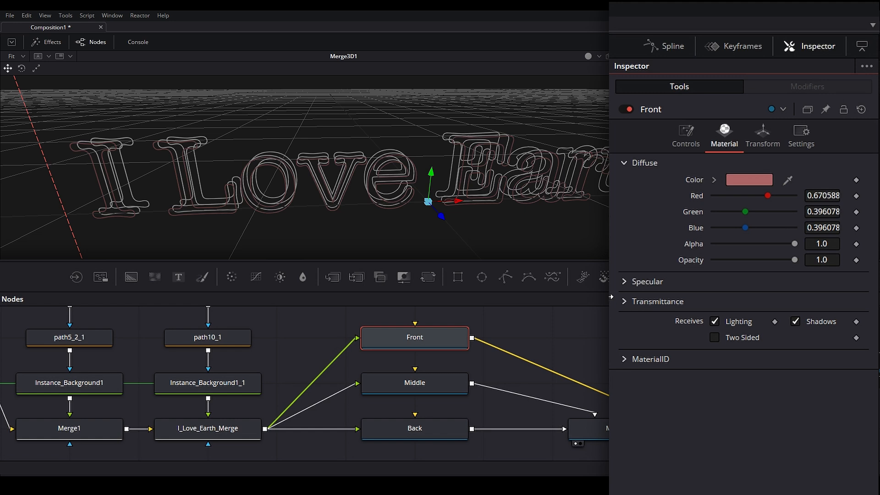
Set the Middle image plane's diffuse material color to a muted green, about 0.376 red, 0.561 green and 0.396 blue.
{"action": "left_click", "coordinate": [410, 386]}
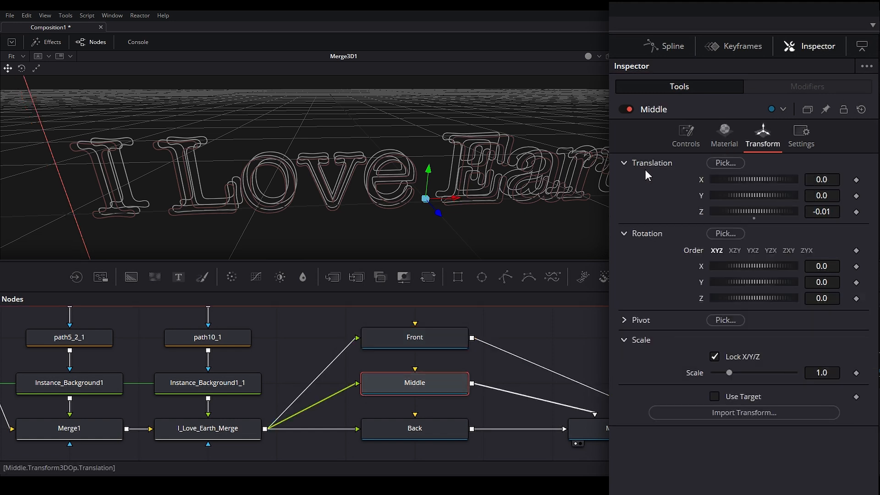
{"action": "left_click", "coordinate": [724, 135]}
{"action": "left_click", "coordinate": [749, 180]}
{"action": "left_click", "coordinate": [520, 213]}
{"action": "left_click", "coordinate": [581, 186]}
{"action": "left_click", "coordinate": [499, 350]}
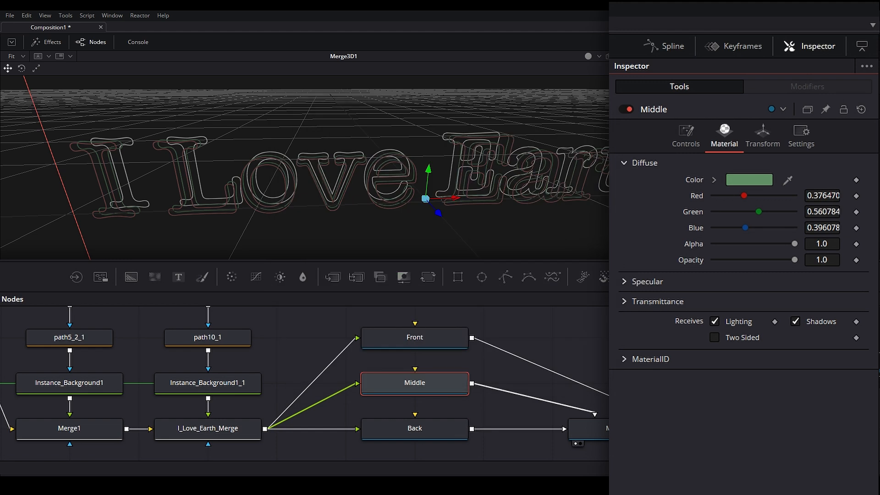
Set the Back image plane's diffuse material color to the muted blue #4f4f76.
{"action": "left_click", "coordinate": [433, 433]}
{"action": "left_click", "coordinate": [728, 137]}
{"action": "left_click", "coordinate": [740, 179]}
{"action": "left_click", "coordinate": [469, 200]}
{"action": "left_click", "coordinate": [565, 333]}
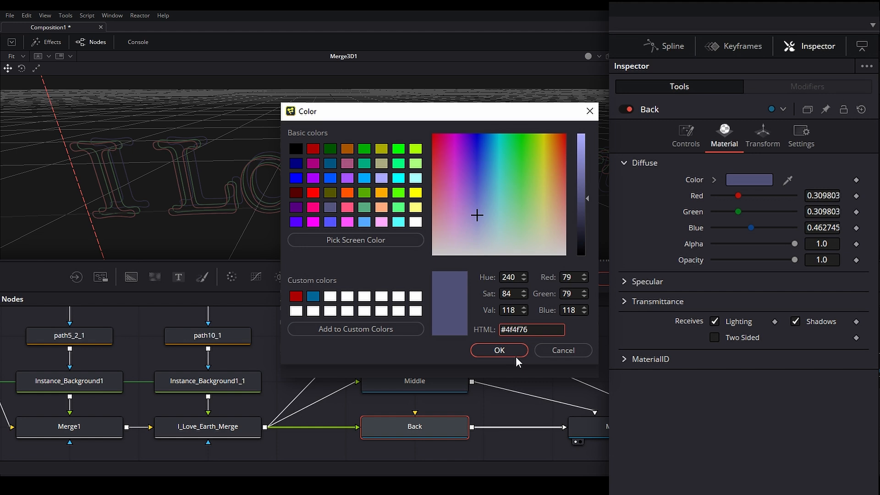
{"action": "left_click", "coordinate": [514, 352]}
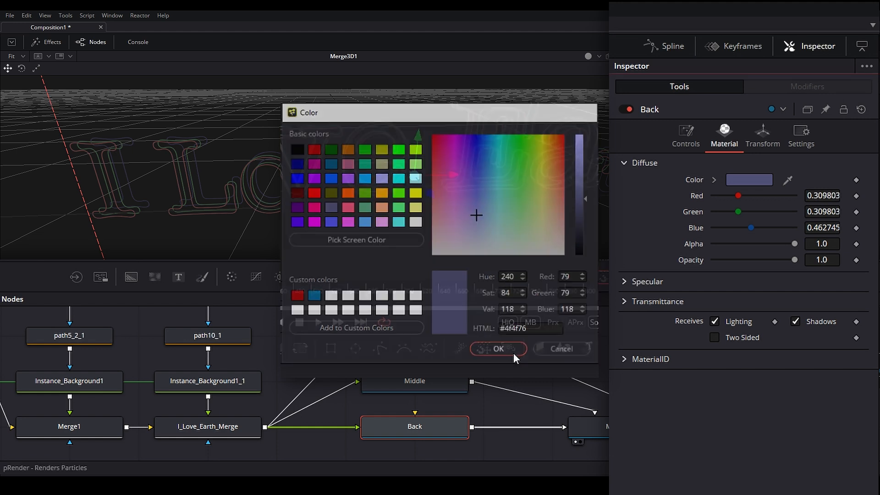
Add a second Merge 3D node fed by Merge3D1, connect a new Camera 3D to it and view the merged scene.
{"action": "scroll", "coordinate": [362, 193], "scroll_direction": "up", "scroll_amount": 2}
{"action": "left_click_drag", "start_coordinate": [361, 190], "coordinate": [440, 181]}
{"action": "left_click_drag", "start_coordinate": [605, 355], "coordinate": [391, 337]}
{"action": "left_click_drag", "start_coordinate": [528, 375], "coordinate": [486, 386]}
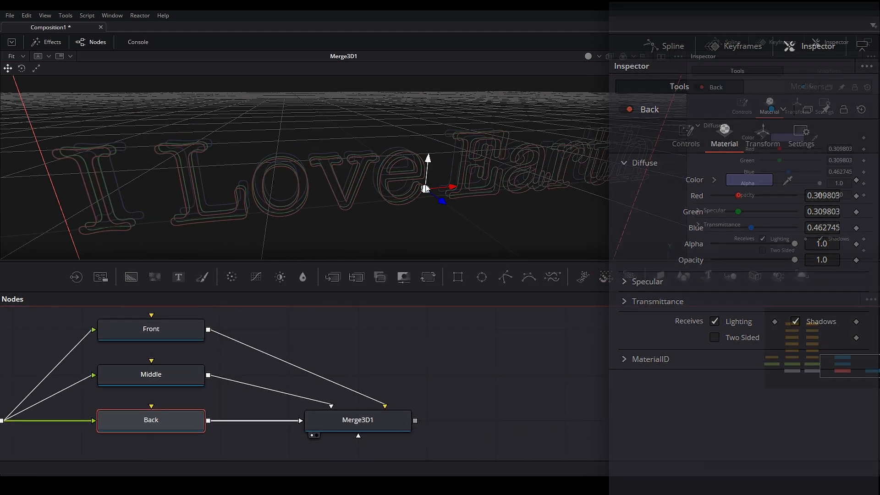
{"action": "left_click_drag", "start_coordinate": [729, 277], "coordinate": [555, 408]}
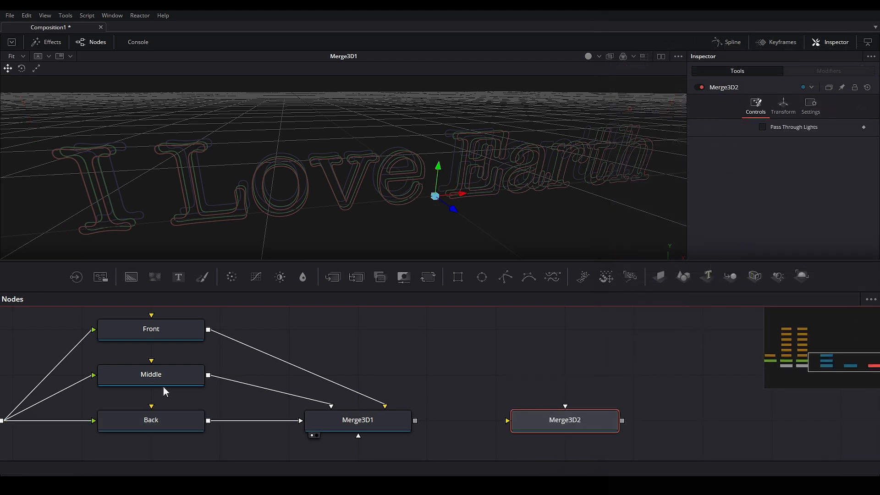
{"action": "left_click_drag", "start_coordinate": [416, 420], "coordinate": [534, 418]}
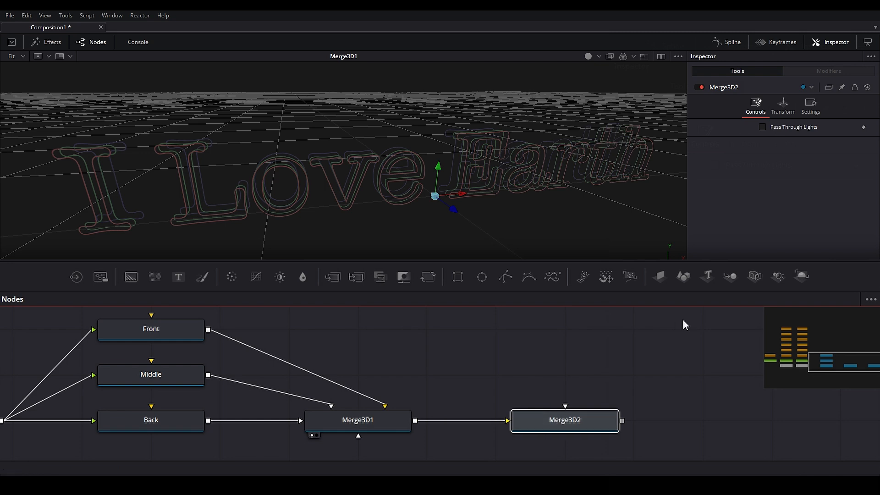
{"action": "left_click_drag", "start_coordinate": [753, 277], "coordinate": [592, 429]}
{"action": "left_click_drag", "start_coordinate": [421, 251], "coordinate": [414, 160]}
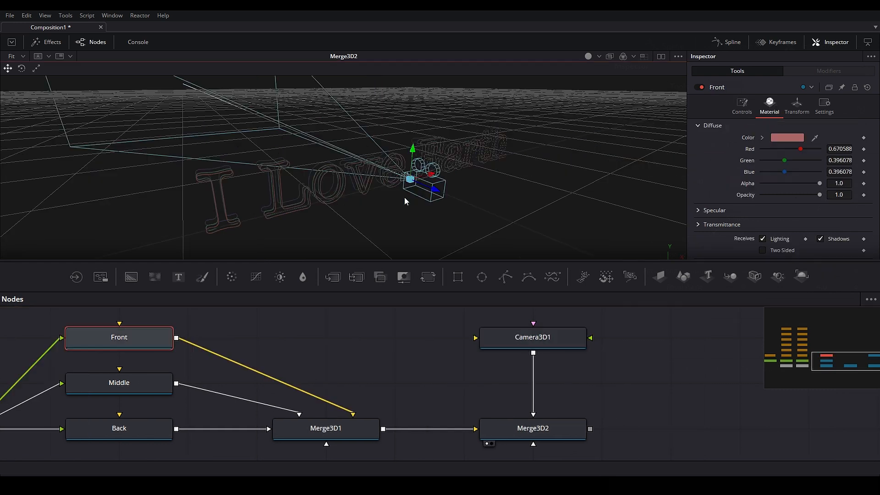
Add a Renderer 3D node after Merge3D2 and connect Merge3D2 to its input.
{"action": "left_click_drag", "start_coordinate": [689, 354], "coordinate": [609, 342]}
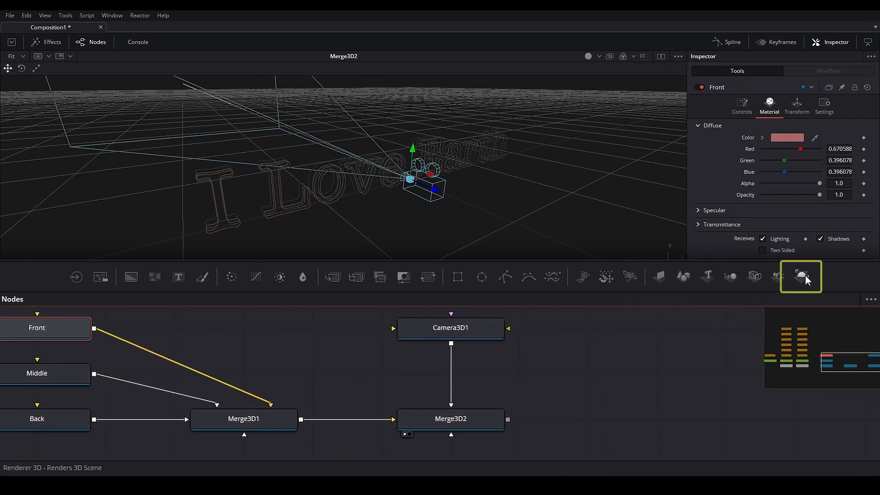
{"action": "left_click_drag", "start_coordinate": [805, 276], "coordinate": [680, 419]}
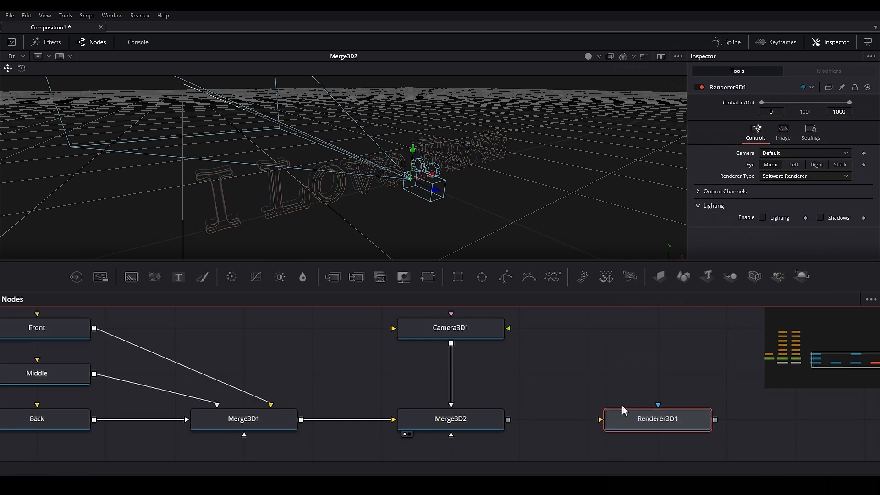
{"action": "left_click_drag", "start_coordinate": [507, 419], "coordinate": [656, 420]}
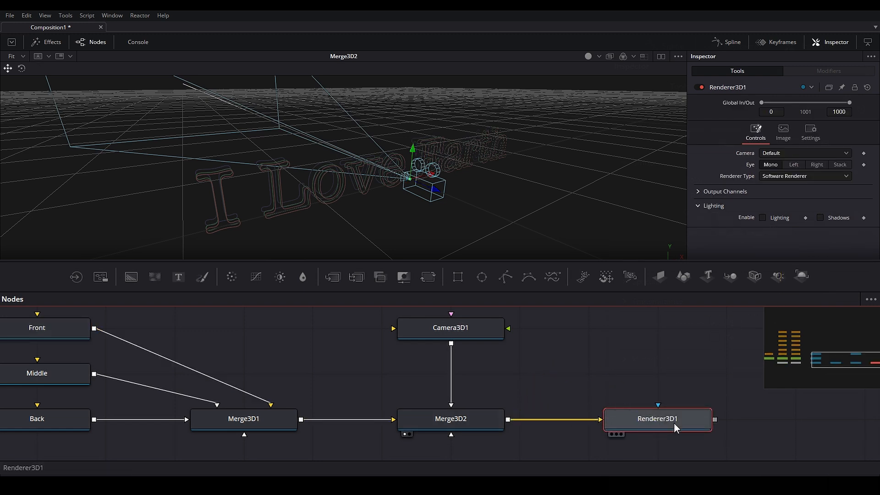
Enable dual viewers, display Renderer3D1 in the second viewer and fit its image to the viewer.
{"action": "left_click", "coordinate": [660, 57]}
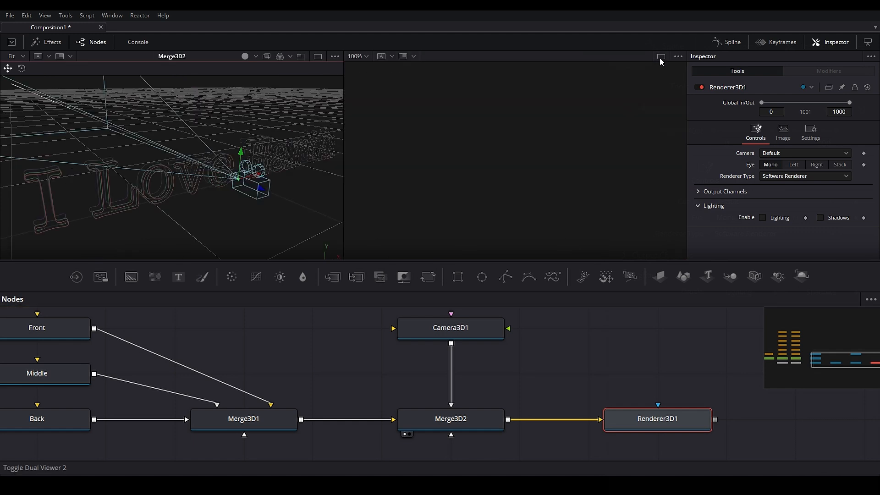
{"action": "left_click", "coordinate": [689, 418]}
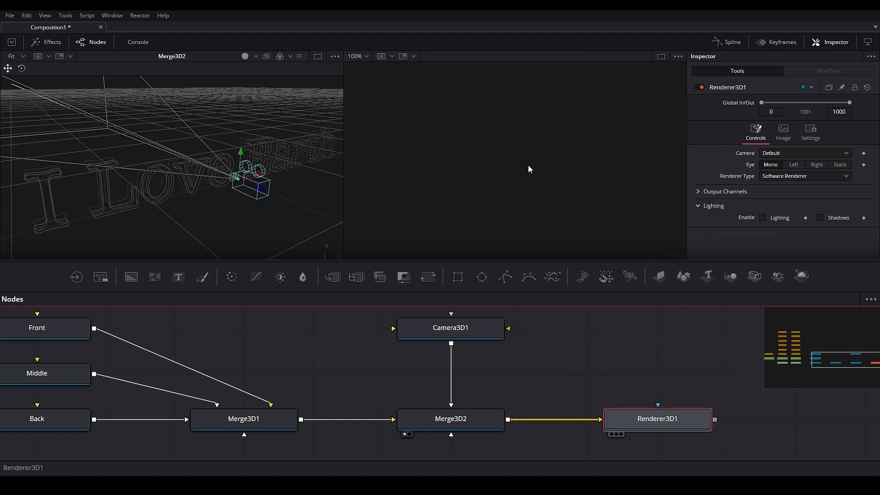
{"action": "key", "text": "2"}
{"action": "left_click", "coordinate": [367, 57]}
{"action": "left_click", "coordinate": [366, 68]}
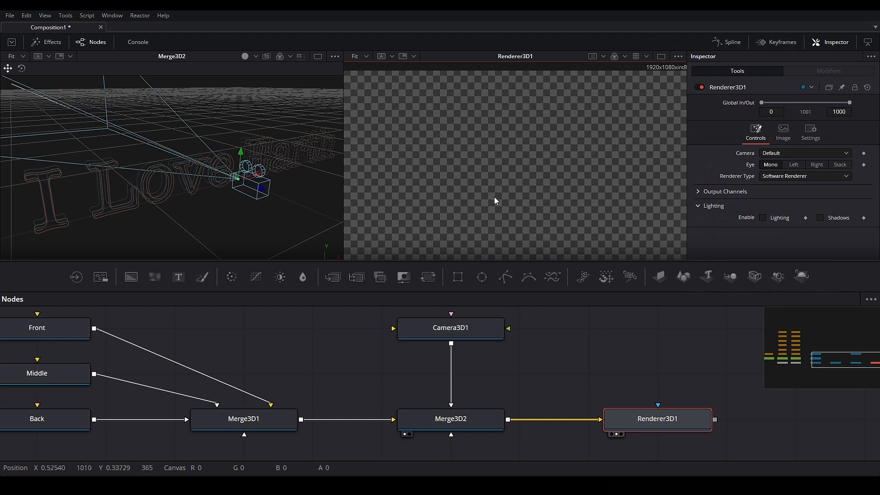
Pull Camera3D1 back along its Z axis to bring more of the text into the rendered frame.
{"action": "left_click_drag", "start_coordinate": [260, 188], "coordinate": [756, 259]}
{"action": "left_click", "coordinate": [450, 328]}
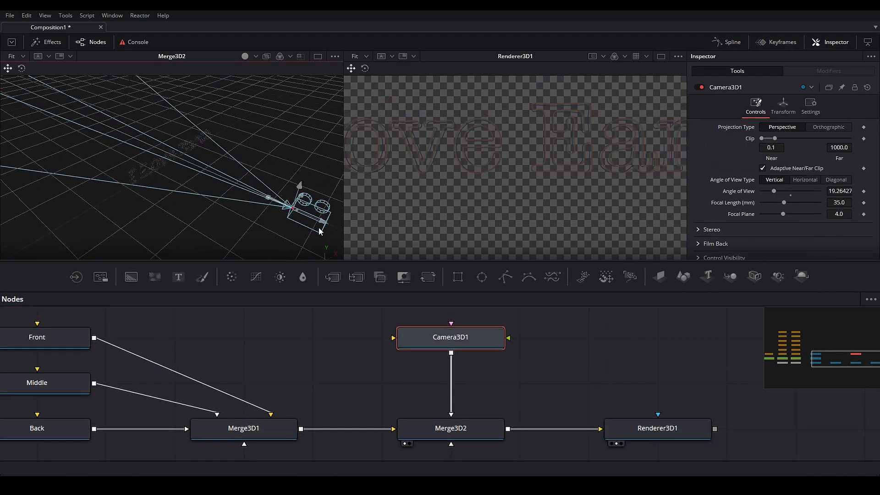
{"action": "scroll", "coordinate": [159, 187], "scroll_direction": "down", "scroll_amount": 5}
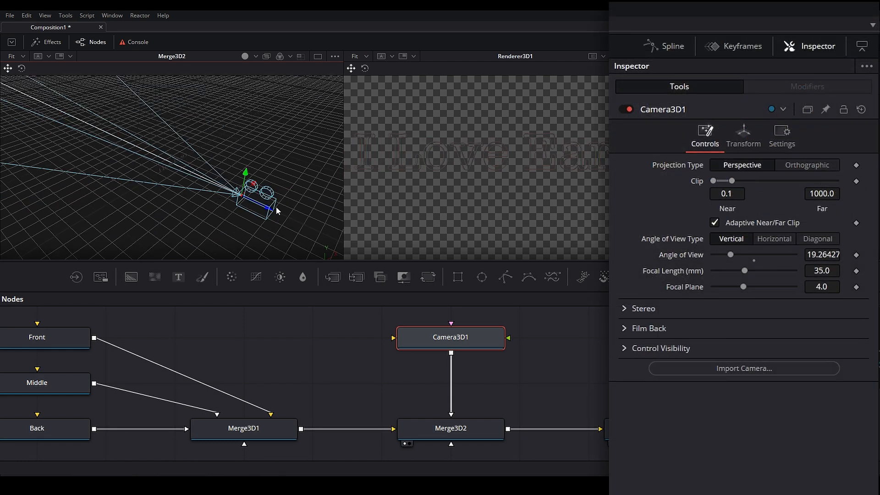
Set Camera3D1's focal length to 100 mm and pull the camera farther back to frame the whole text.
{"action": "left_click", "coordinate": [824, 270]}
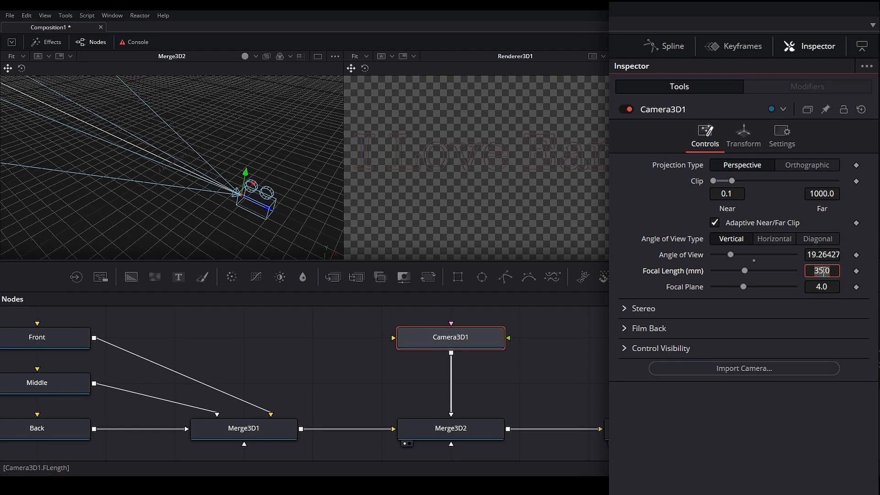
{"action": "type", "text": "100"}
{"action": "key", "text": "Tab"}
{"action": "left_click_drag", "start_coordinate": [269, 208], "coordinate": [450, 266]}
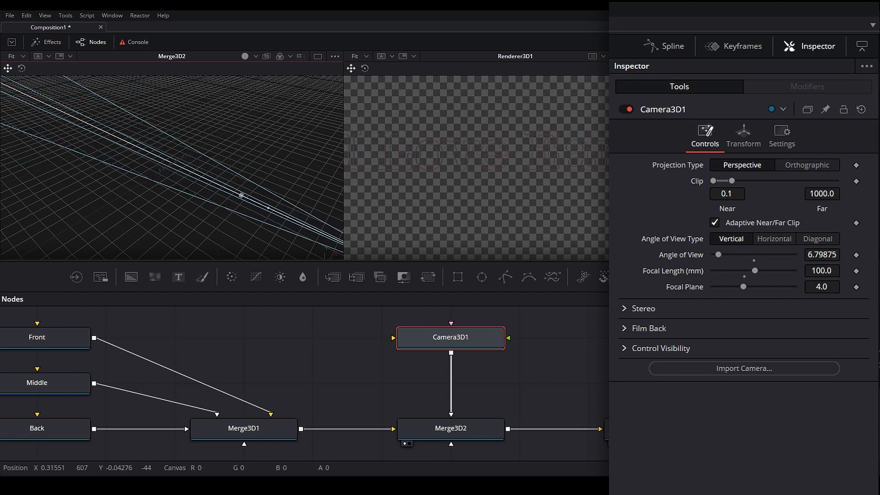
Add a Background node and a Merge node beside Renderer3D1, with the Background feeding the Merge's background input.
{"action": "left_click_drag", "start_coordinate": [680, 407], "coordinate": [635, 404]}
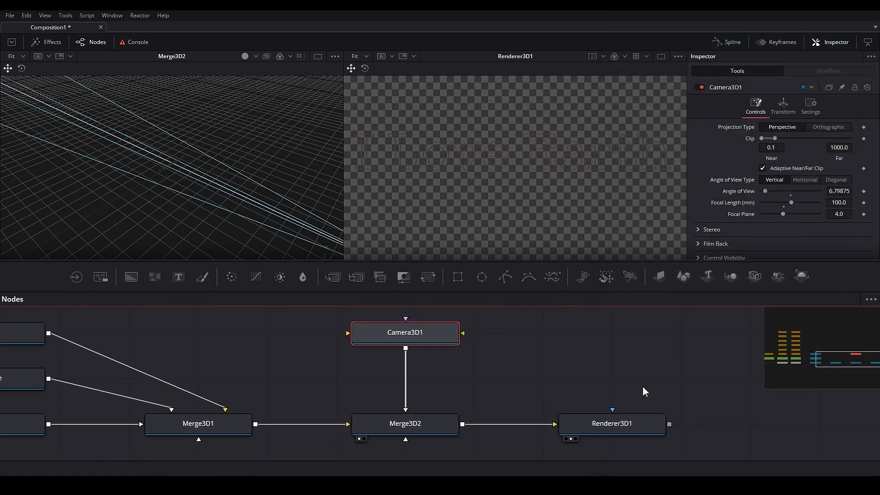
{"action": "left_click_drag", "start_coordinate": [631, 402], "coordinate": [573, 381]}
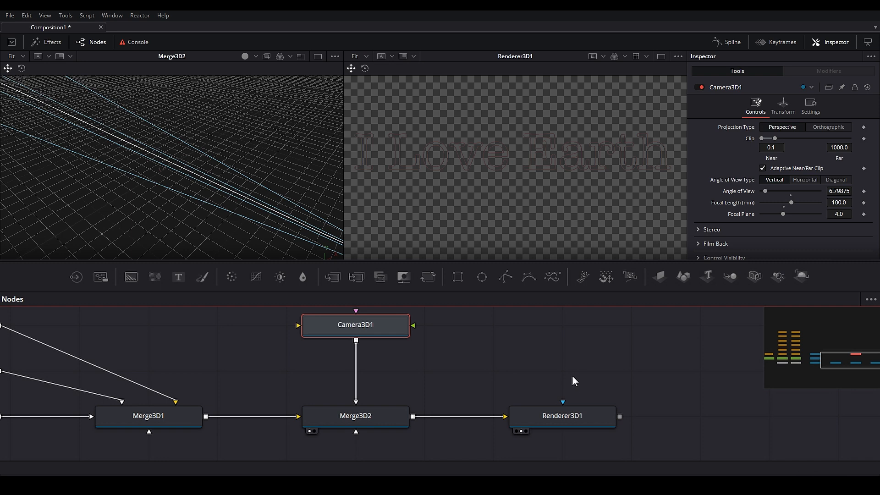
{"action": "left_click", "coordinate": [584, 385]}
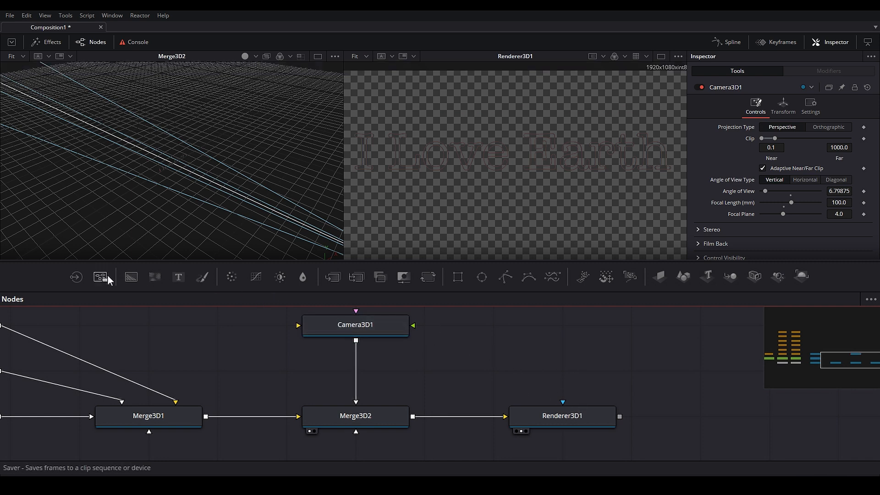
{"action": "left_click_drag", "start_coordinate": [132, 279], "coordinate": [727, 389]}
{"action": "left_click_drag", "start_coordinate": [333, 278], "coordinate": [689, 428]}
{"action": "left_click_drag", "start_coordinate": [746, 370], "coordinate": [712, 411]}
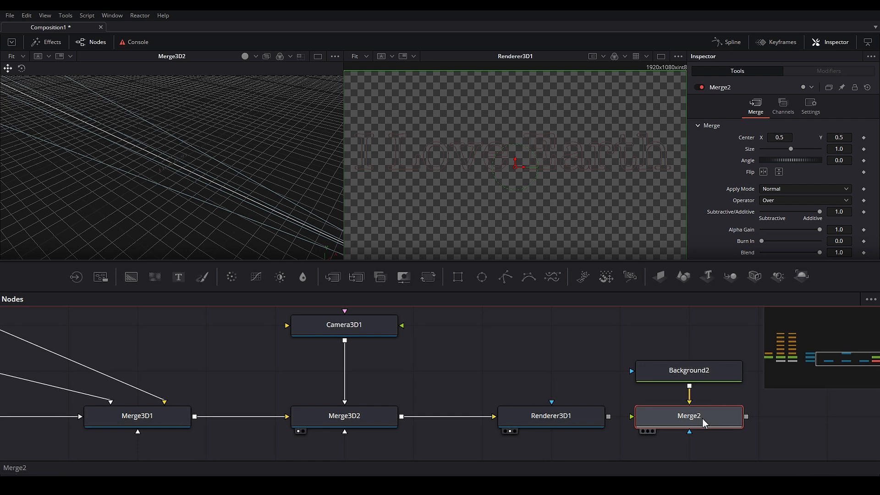
Connect Renderer3D1 to Merge2's foreground input and display Merge2 in the second viewer with the whole frame in view.
{"action": "left_click_drag", "start_coordinate": [608, 416], "coordinate": [695, 413]}
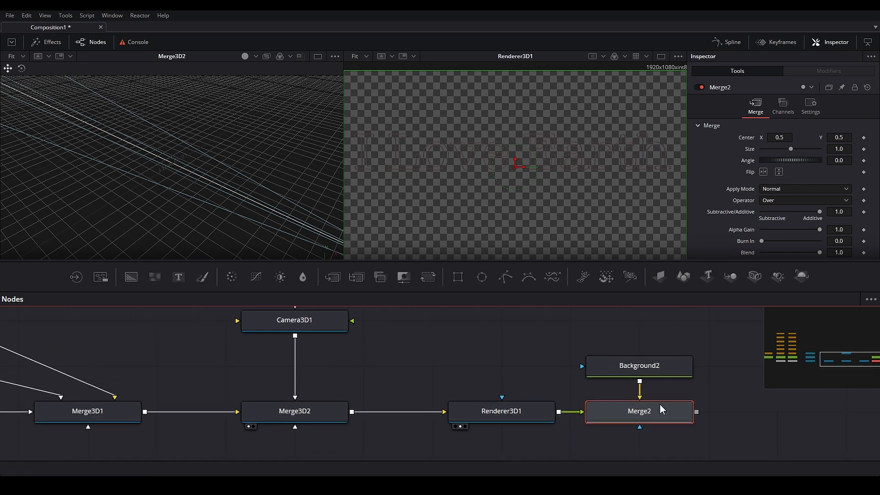
{"action": "left_click_drag", "start_coordinate": [657, 340], "coordinate": [576, 158]}
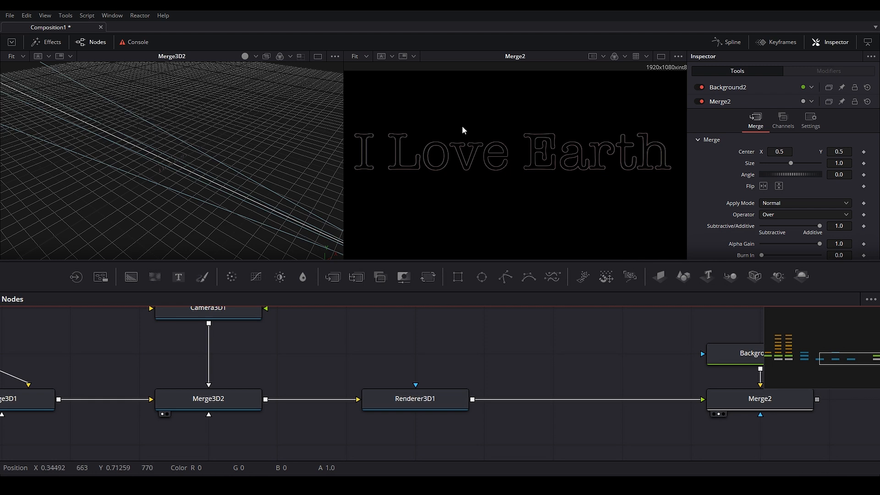
{"action": "scroll", "coordinate": [463, 130], "scroll_direction": "down", "scroll_amount": 1}
{"action": "left_click_drag", "start_coordinate": [469, 147], "coordinate": [471, 151]}
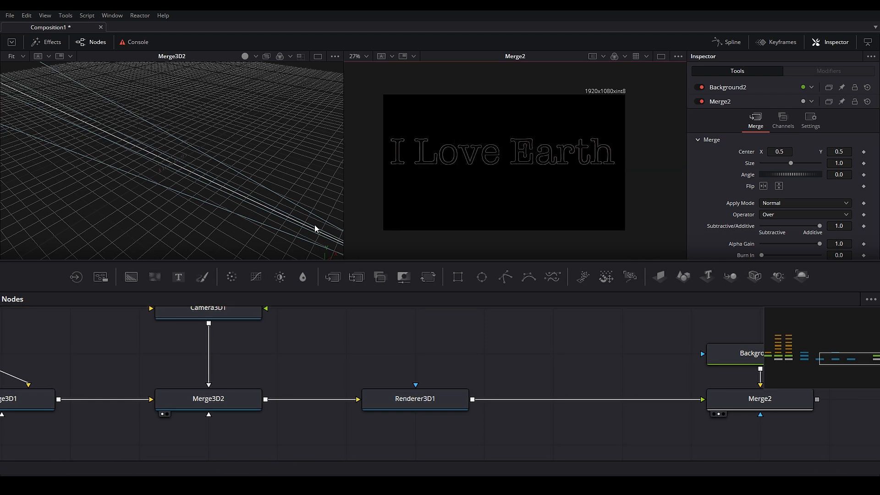
Raise Camera3D1 to a Y translation of 0.023 and move it back to a Z translation of 4.93432.
{"action": "left_click_drag", "start_coordinate": [292, 334], "coordinate": [345, 373]}
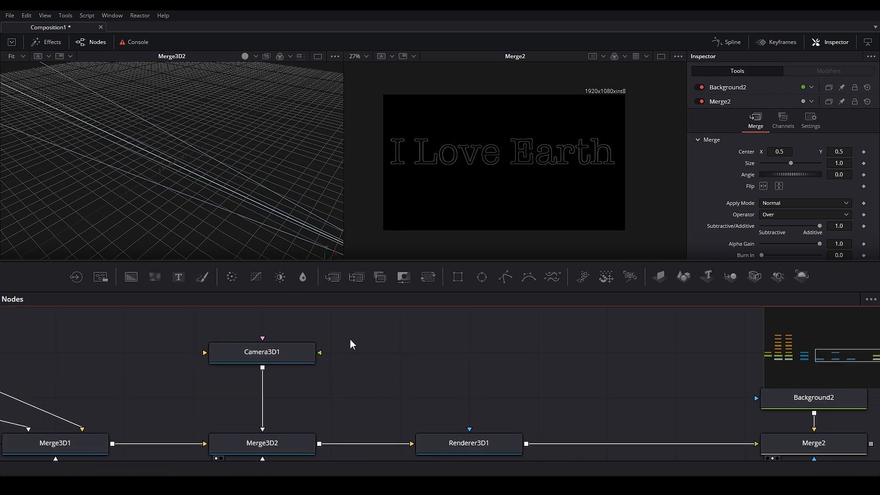
{"action": "left_click", "coordinate": [295, 359]}
{"action": "left_click_drag", "start_coordinate": [259, 190], "coordinate": [214, 156]}
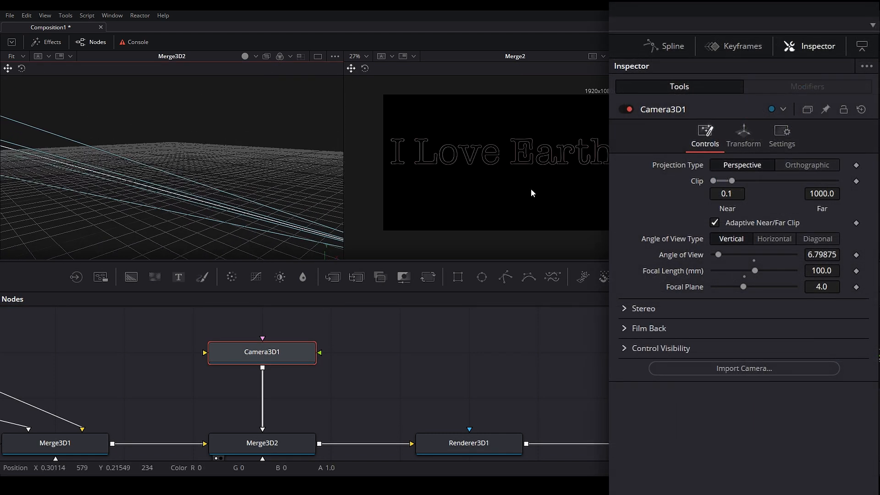
{"action": "left_click", "coordinate": [744, 140]}
{"action": "mouse_move", "coordinate": [833, 196]}
{"action": "left_mouse_down"}
{"action": "mouse_move", "coordinate": [824, 212]}
{"action": "mouse_move", "coordinate": [832, 212]}
{"action": "left_mouse_up"}
Set Renderer3D1 to render through Camera3D1 with the Software Renderer.
{"action": "left_click_drag", "start_coordinate": [540, 420], "coordinate": [436, 398]}
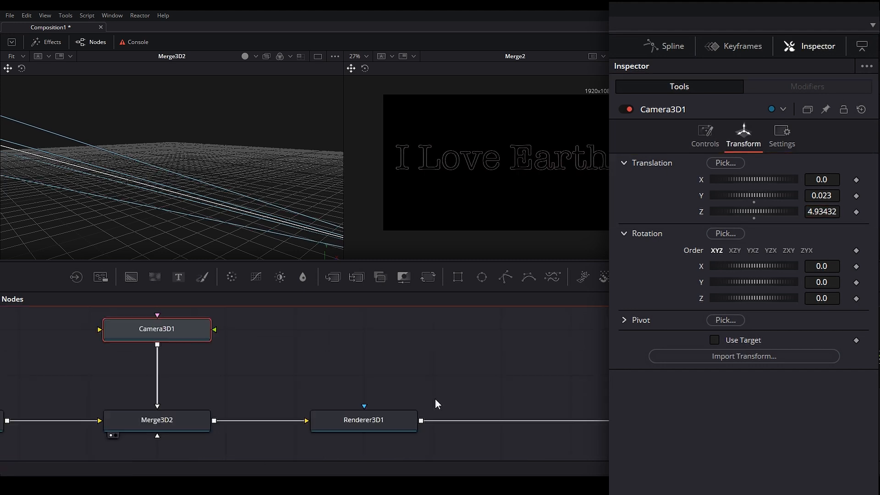
{"action": "left_click", "coordinate": [383, 422]}
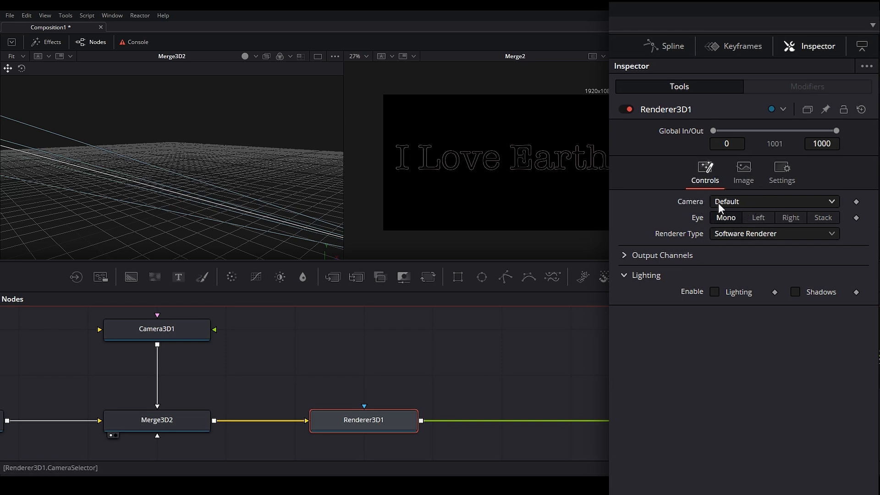
{"action": "left_click", "coordinate": [736, 203]}
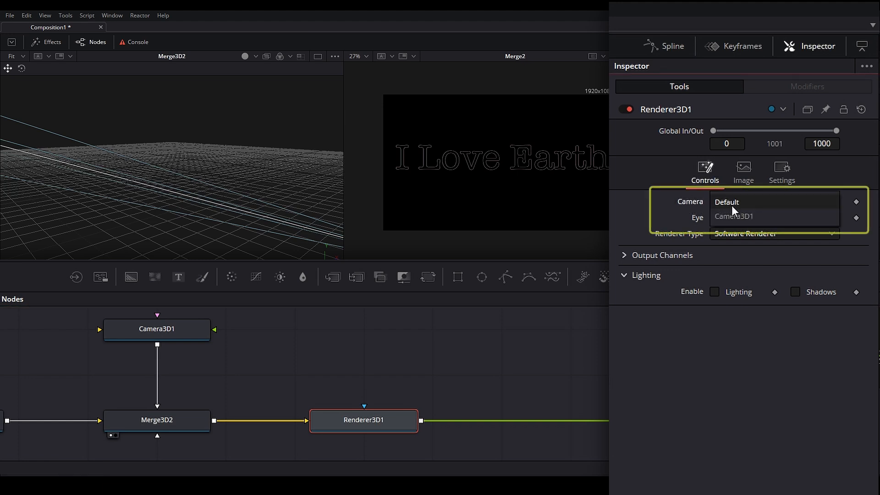
{"action": "left_click", "coordinate": [699, 204]}
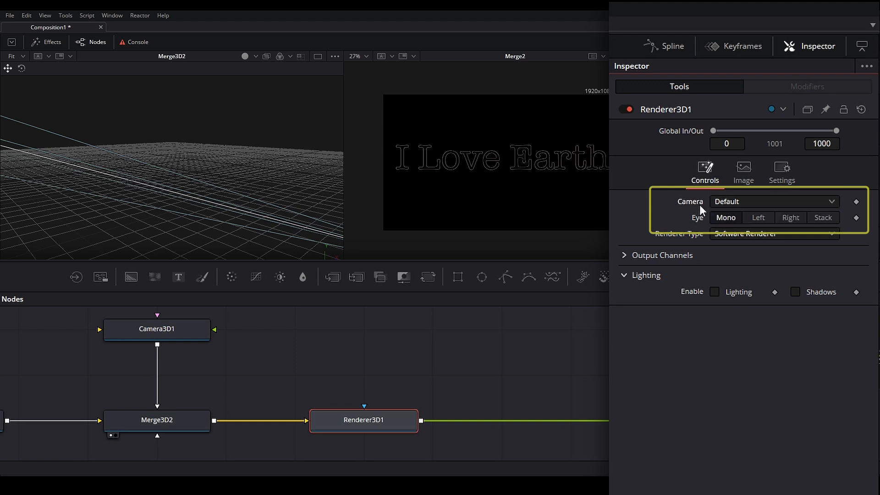
{"action": "left_click", "coordinate": [729, 199]}
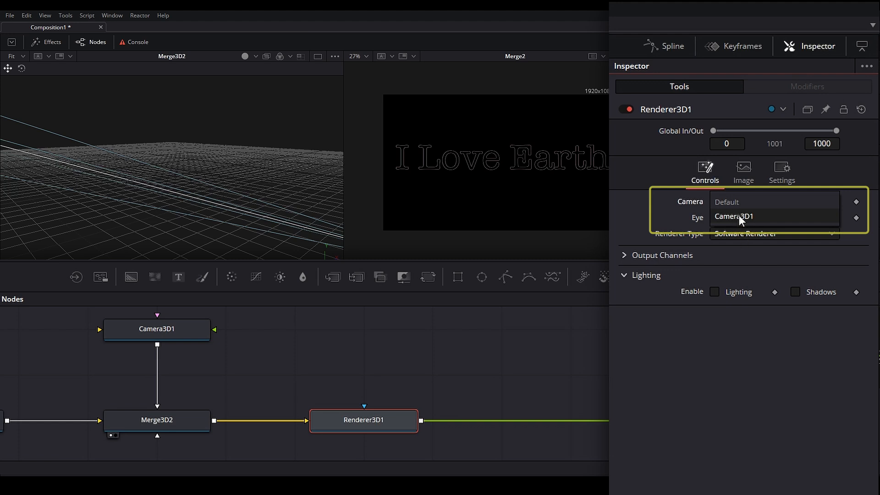
{"action": "left_click", "coordinate": [738, 215]}
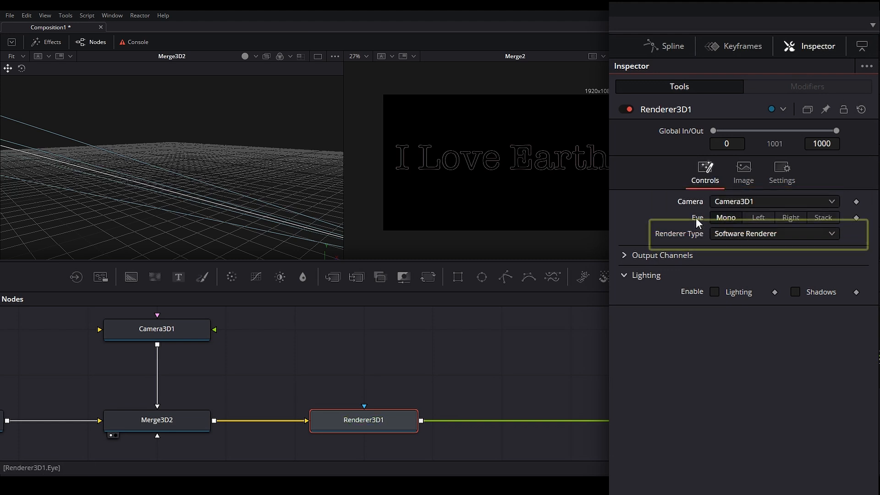
{"action": "left_click", "coordinate": [717, 233]}
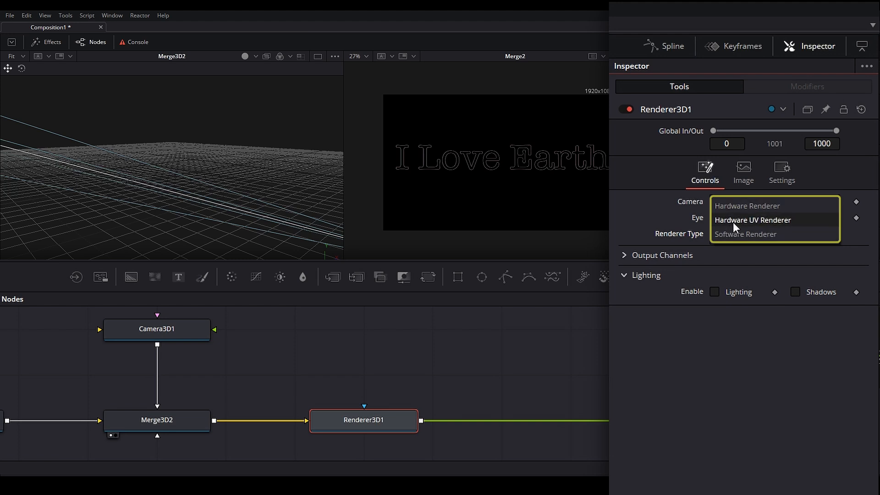
{"action": "left_click", "coordinate": [734, 234]}
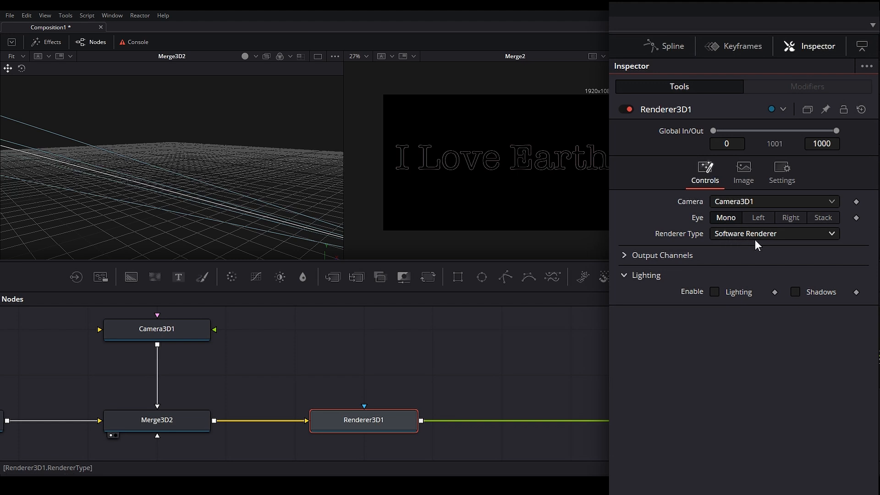
Set the image depth to int16 on Renderer3D1 and to float16 on Background2.
{"action": "left_click", "coordinate": [746, 167]}
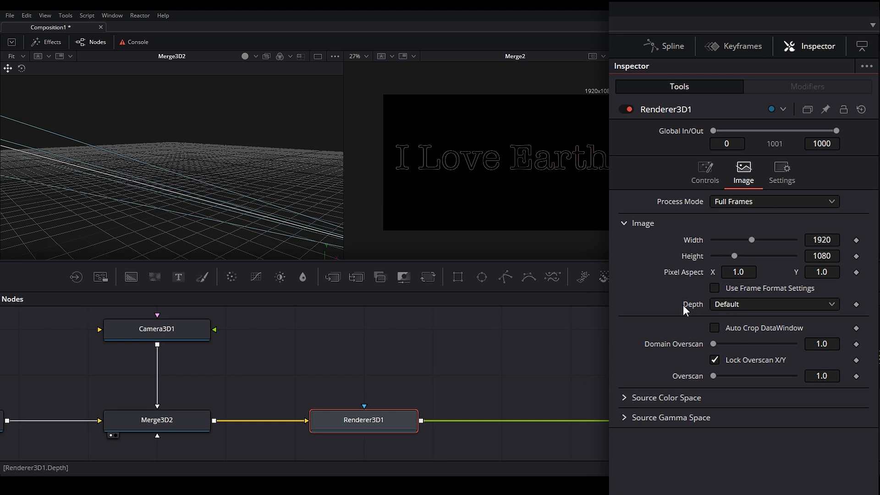
{"action": "left_click", "coordinate": [739, 303]}
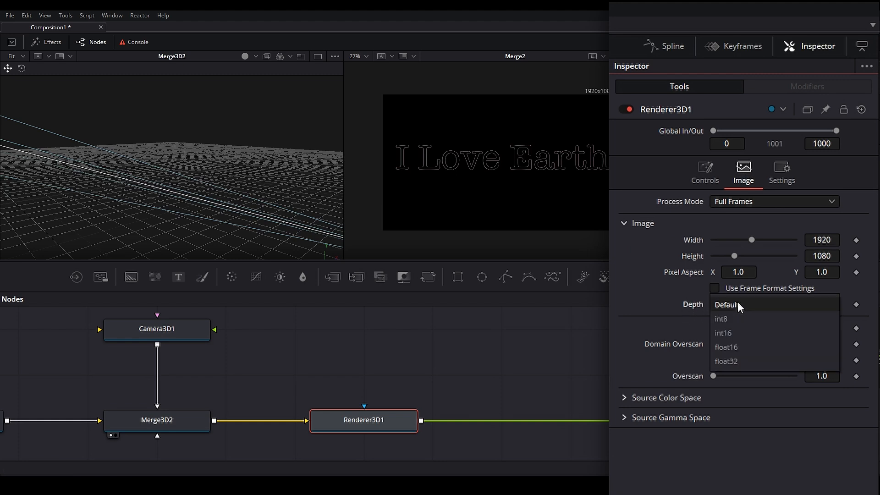
{"action": "left_click", "coordinate": [735, 334]}
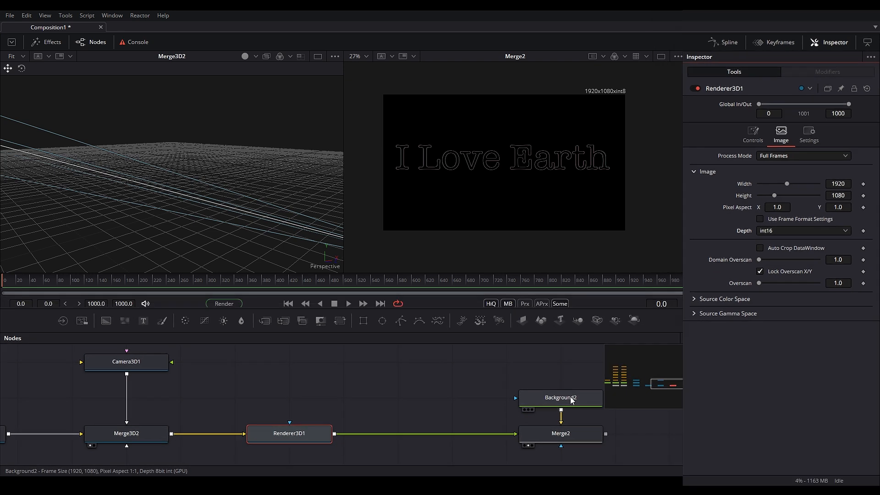
{"action": "left_click", "coordinate": [561, 398]}
{"action": "left_click", "coordinate": [783, 131]}
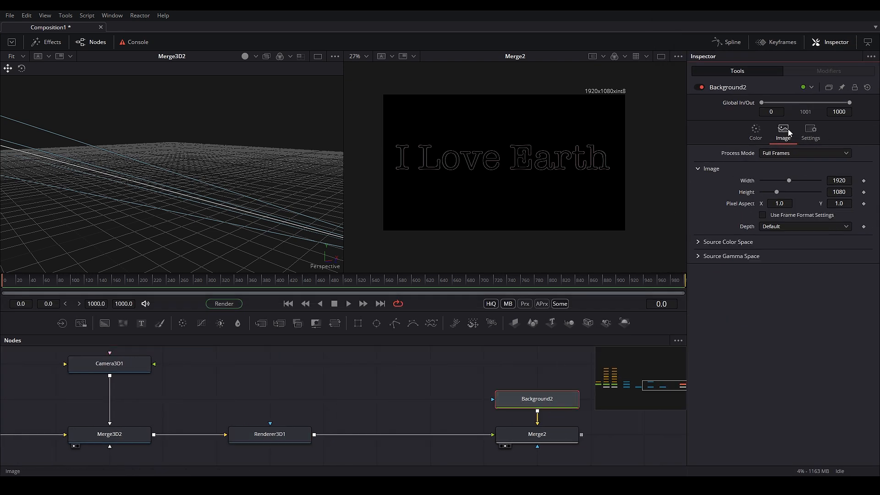
{"action": "left_click", "coordinate": [772, 227]}
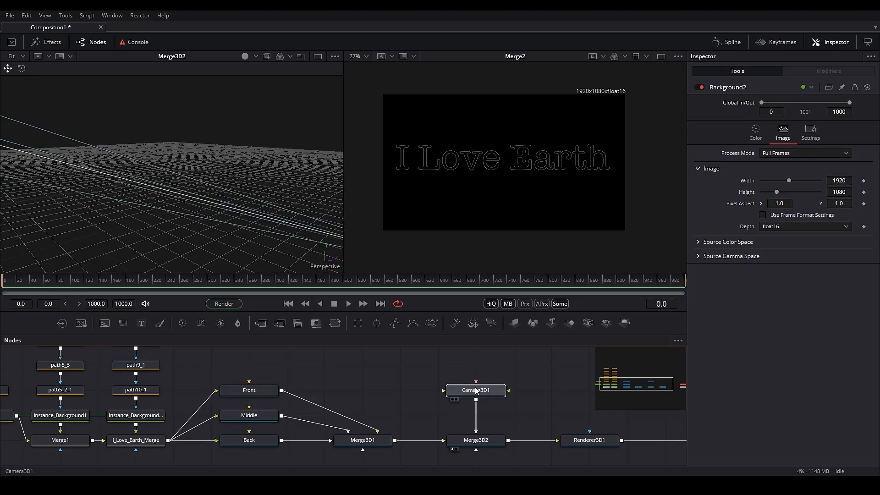
Insert a Transform 3D node between Camera3D1 and Merge3D2.
{"action": "left_click", "coordinate": [477, 370]}
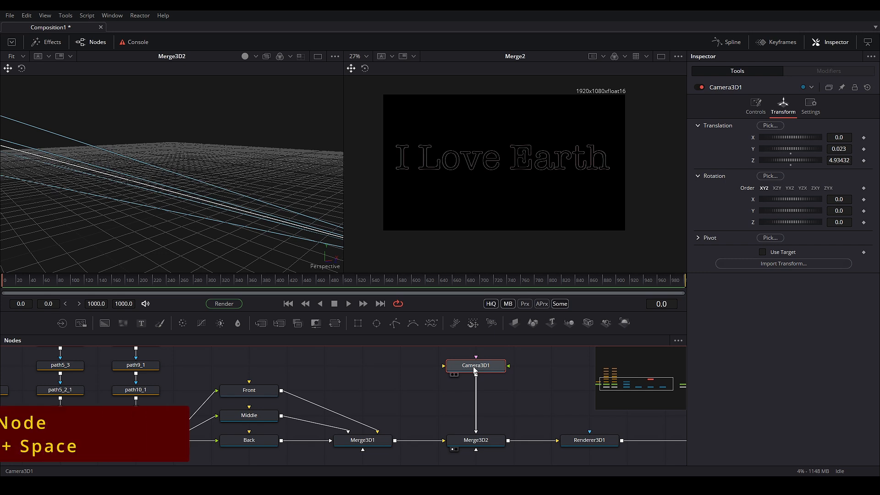
{"action": "key", "text": "shift+space"}
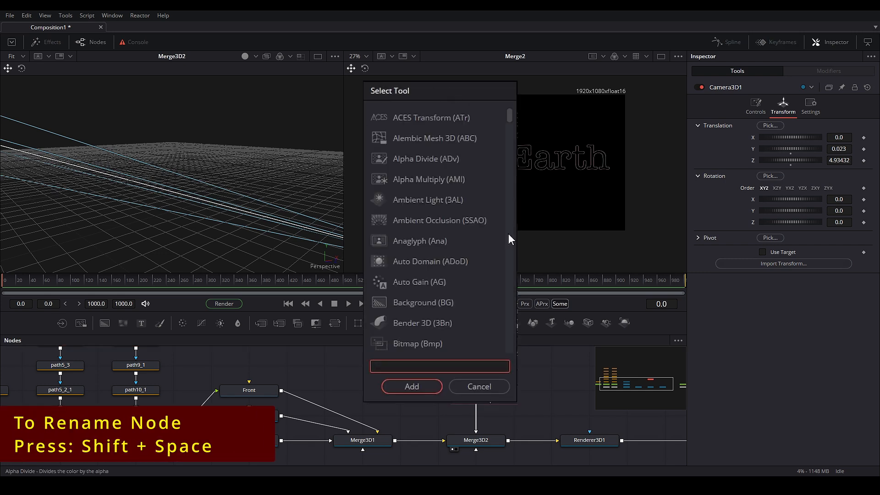
{"action": "type", "text": "t"}
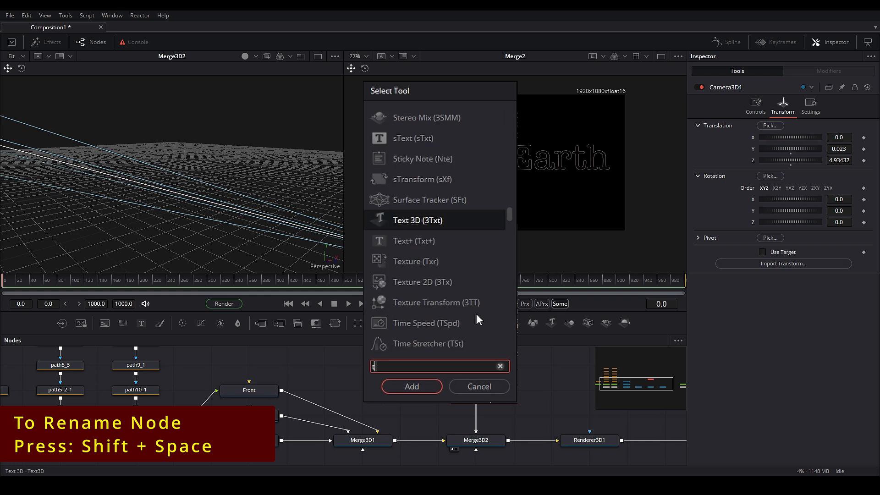
{"action": "type", "text": "ransform"}
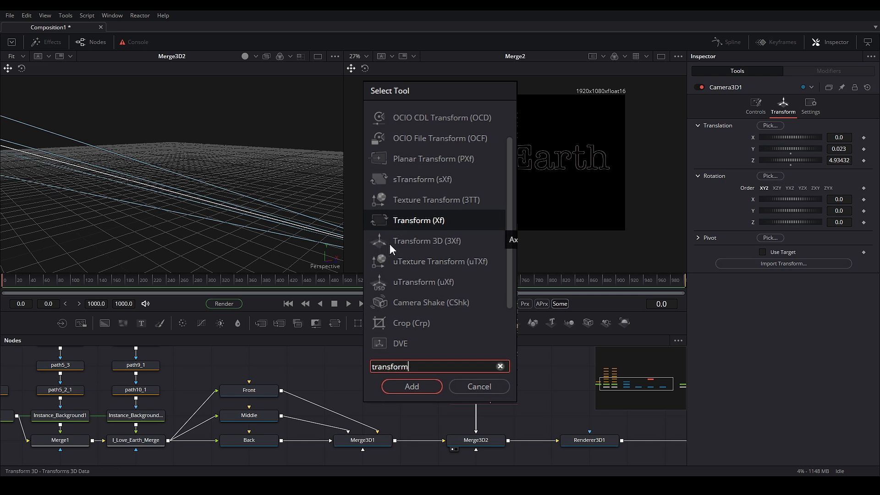
{"action": "left_click", "coordinate": [424, 242]}
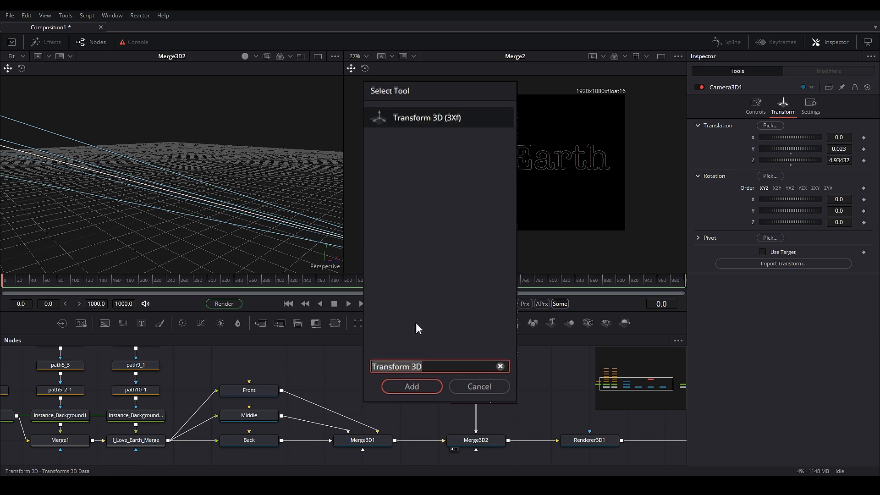
{"action": "left_click", "coordinate": [412, 386]}
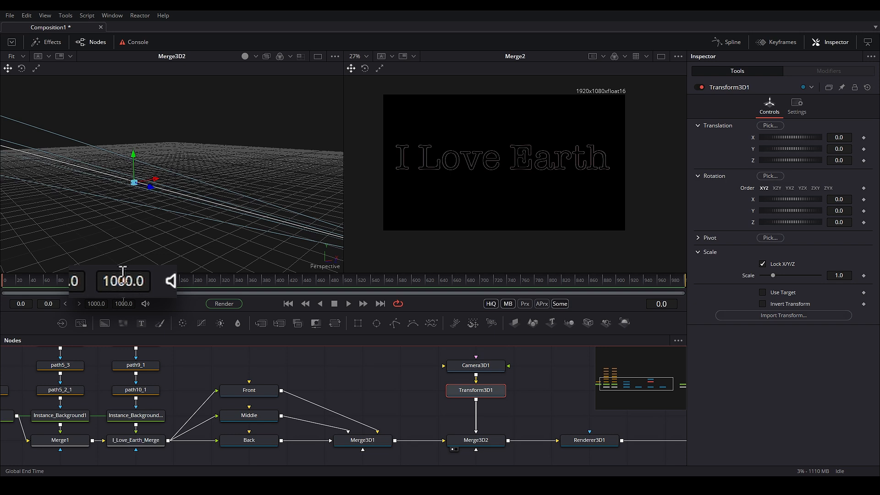
Set the composition's global end time to 80.
{"action": "left_click", "coordinate": [131, 303]}
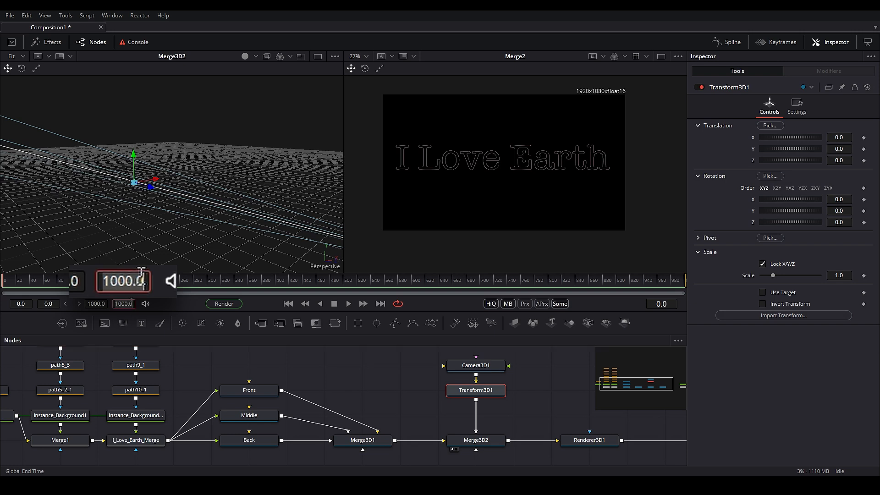
{"action": "type", "text": "80"}
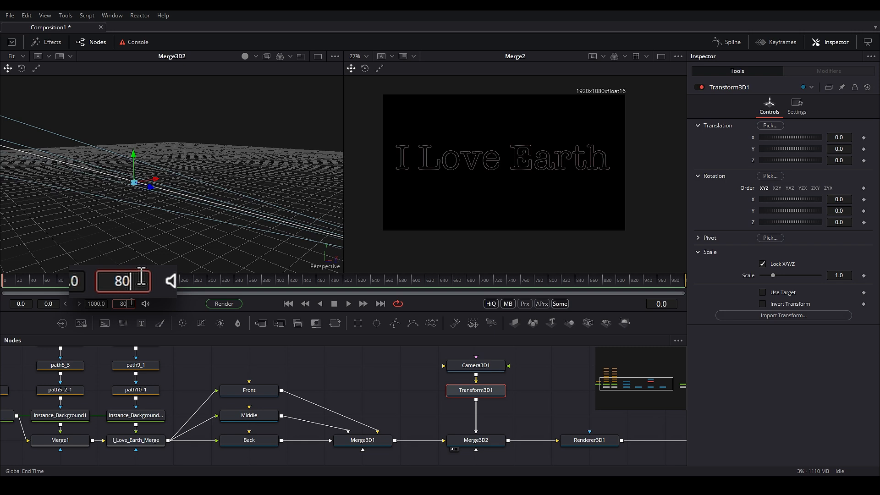
{"action": "key", "text": "Return"}
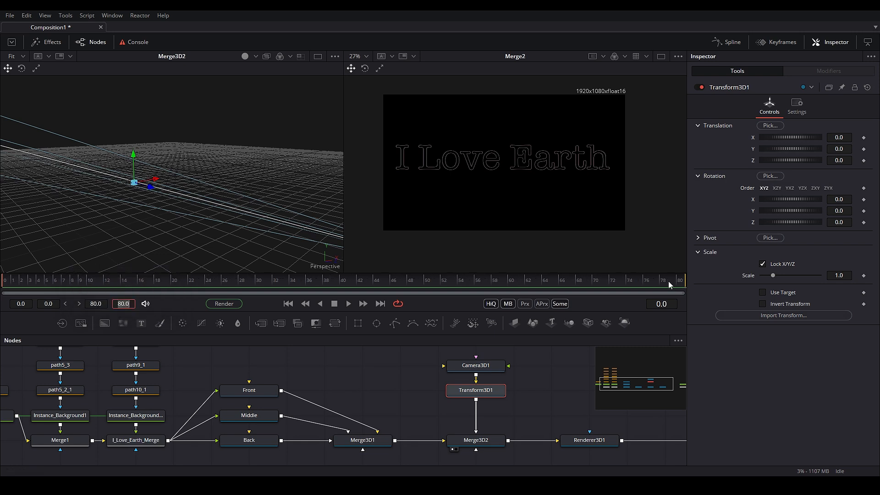
At frame 42, set keyframes for Transform3D1's X, Y and Z translation, X, Y and Z rotation, and scale.
{"action": "left_click", "coordinate": [360, 282]}
{"action": "left_click", "coordinate": [478, 391]}
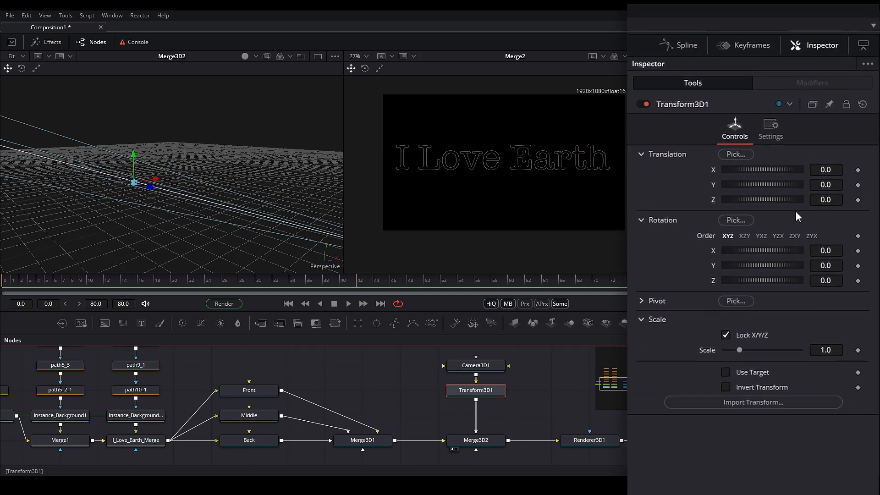
{"action": "left_click", "coordinate": [855, 180]}
{"action": "left_click", "coordinate": [855, 196]}
{"action": "left_click", "coordinate": [855, 212]}
{"action": "left_click", "coordinate": [855, 266]}
{"action": "left_click", "coordinate": [856, 283]}
{"action": "left_click", "coordinate": [856, 298]}
{"action": "left_click", "coordinate": [856, 372]}
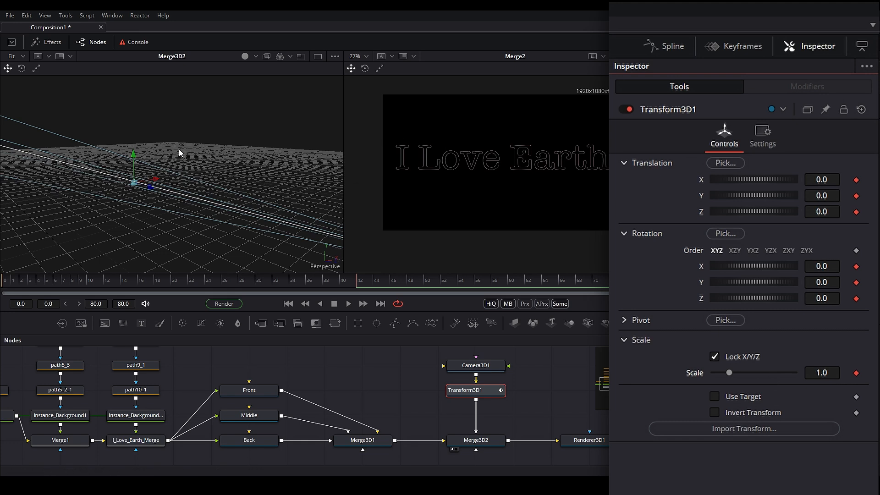
Switch the Merge3D2 viewer from Perspective to the Top view.
{"action": "right_click", "coordinate": [143, 104]}
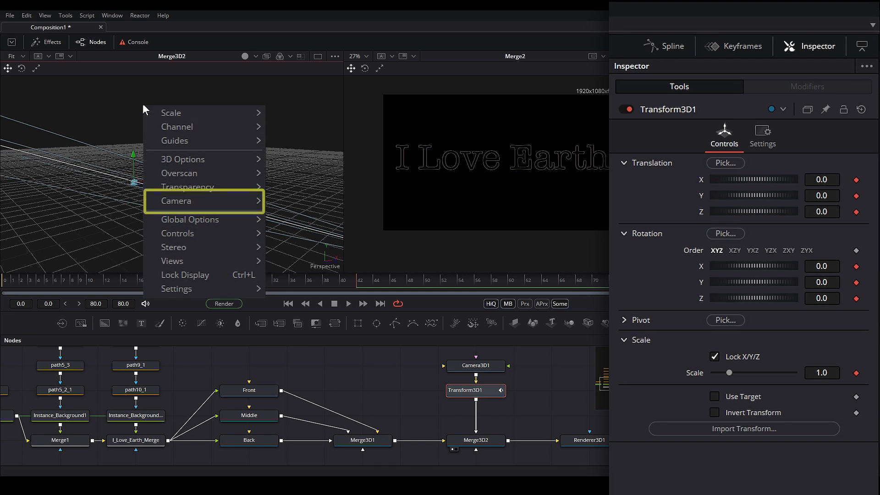
{"action": "mouse_move", "coordinate": [173, 202]}
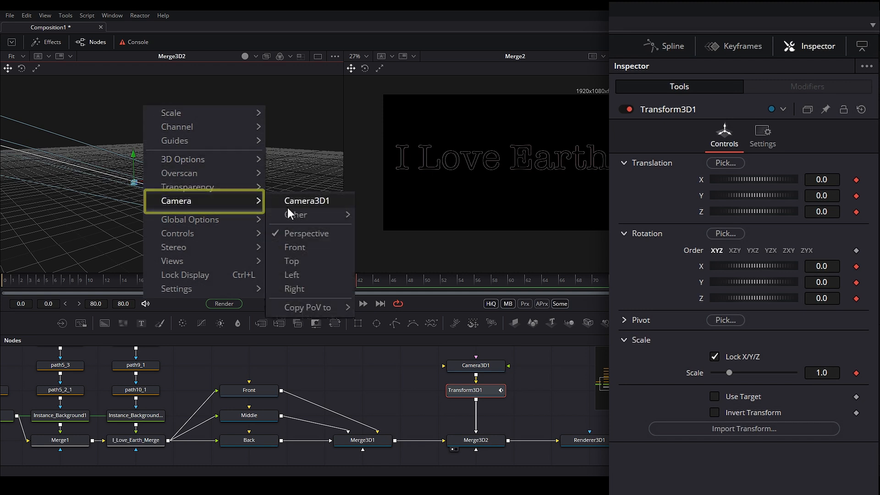
{"action": "left_click", "coordinate": [320, 254]}
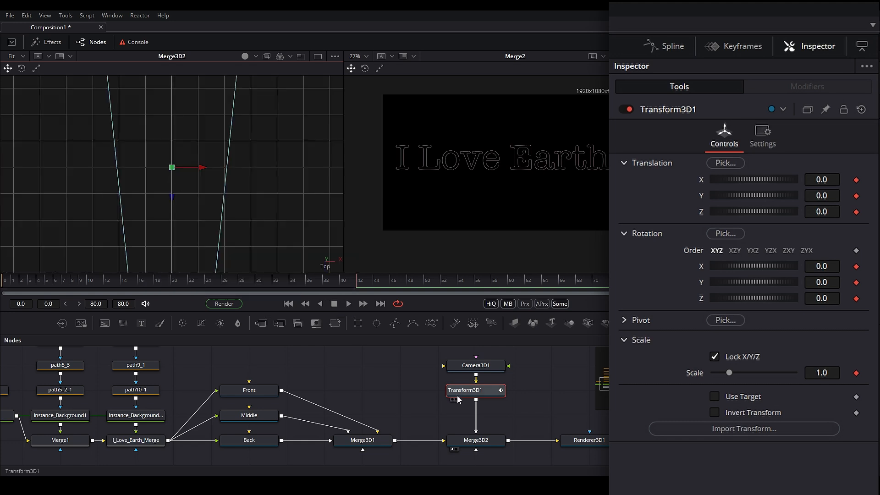
At frame 0, set Transform3D1's scale to 0.2089, translation to X -0.005 and Y 0.026, and rotation to Y 20.6 and Z 28.9.
{"action": "left_click_drag", "start_coordinate": [353, 286], "coordinate": [3, 285]}
{"action": "left_click_drag", "start_coordinate": [841, 373], "coordinate": [814, 371]}
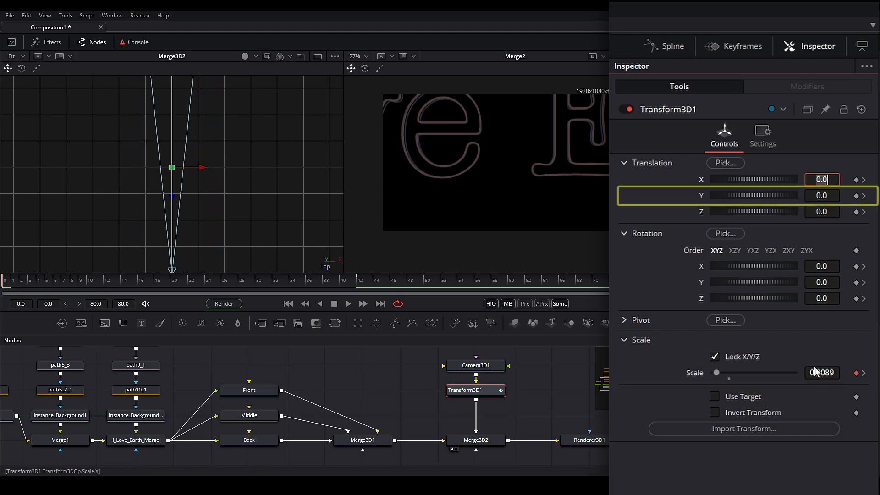
{"action": "left_click_drag", "start_coordinate": [778, 195], "coordinate": [785, 195]}
{"action": "left_click_drag", "start_coordinate": [822, 282], "coordinate": [854, 298]}
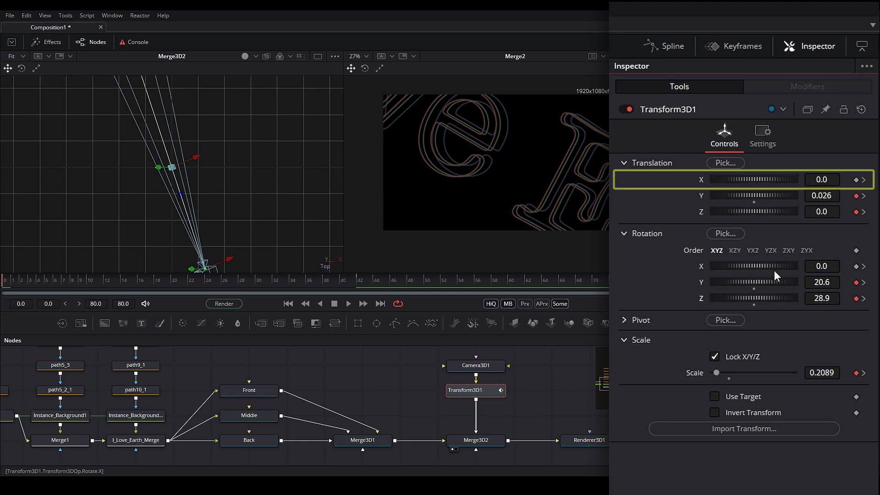
{"action": "left_click_drag", "start_coordinate": [821, 178], "coordinate": [819, 177]}
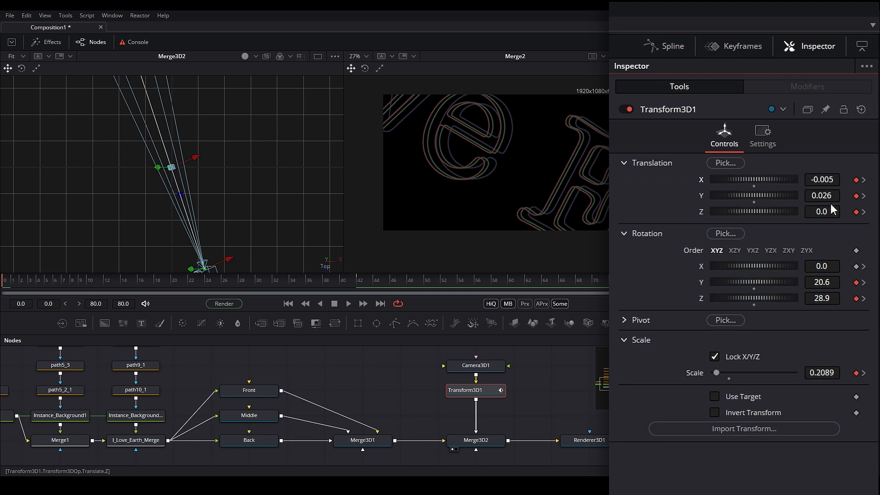
Keyframe Transform3D1's scale at 1.0 on frame 57 and at 0.001 on frame 75.
{"action": "left_click_drag", "start_coordinate": [12, 287], "coordinate": [358, 287]}
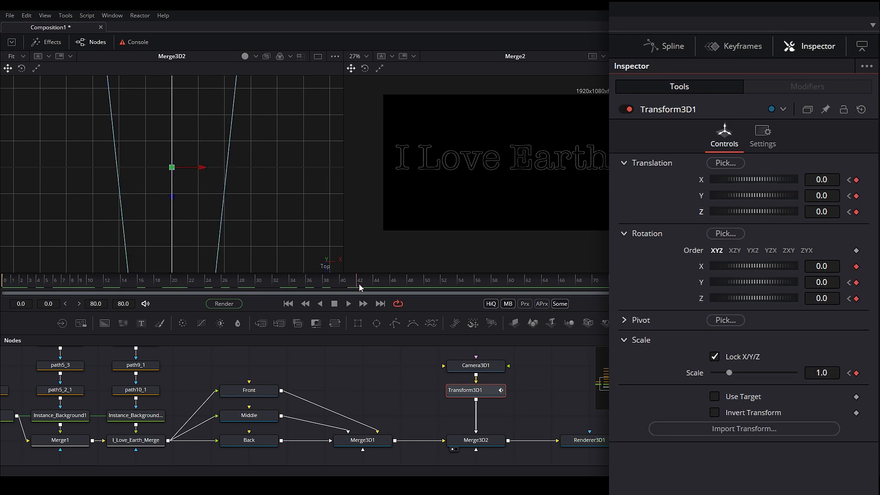
{"action": "left_click_drag", "start_coordinate": [362, 288], "coordinate": [449, 280]}
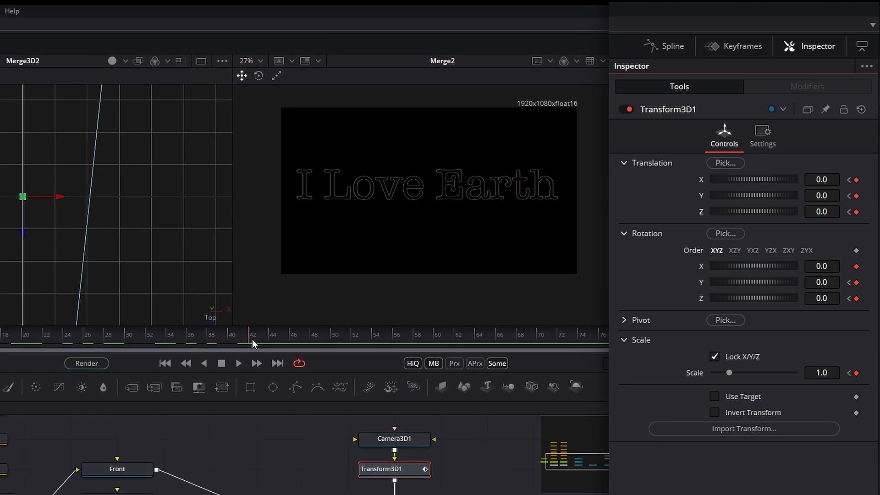
{"action": "left_click_drag", "start_coordinate": [261, 397], "coordinate": [279, 397]}
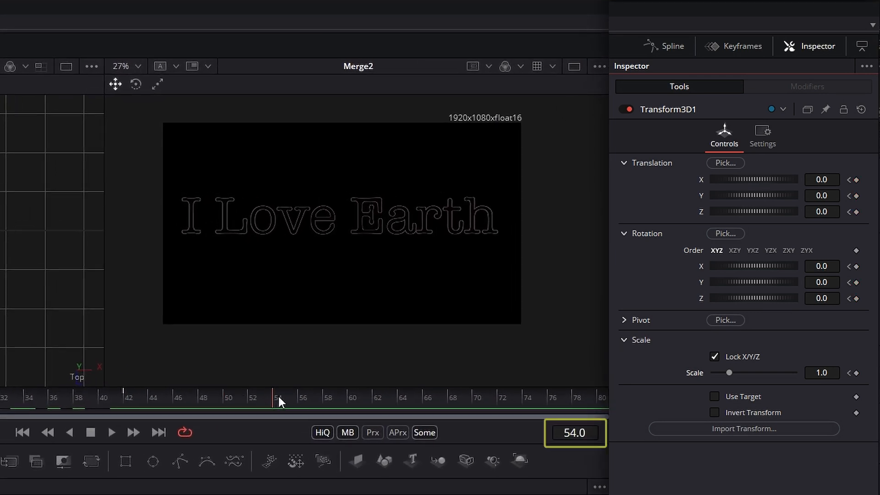
{"action": "key", "text": "Left"}
{"action": "left_click", "coordinate": [856, 373]}
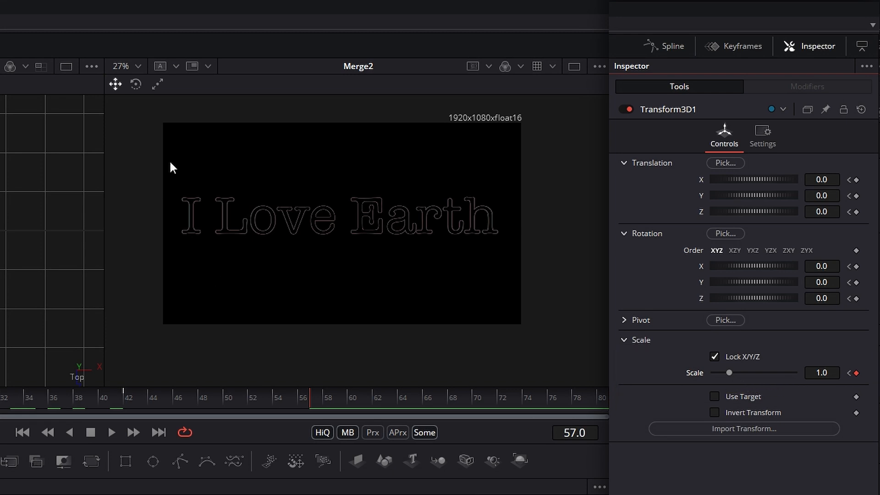
{"action": "left_click_drag", "start_coordinate": [322, 401], "coordinate": [538, 403]}
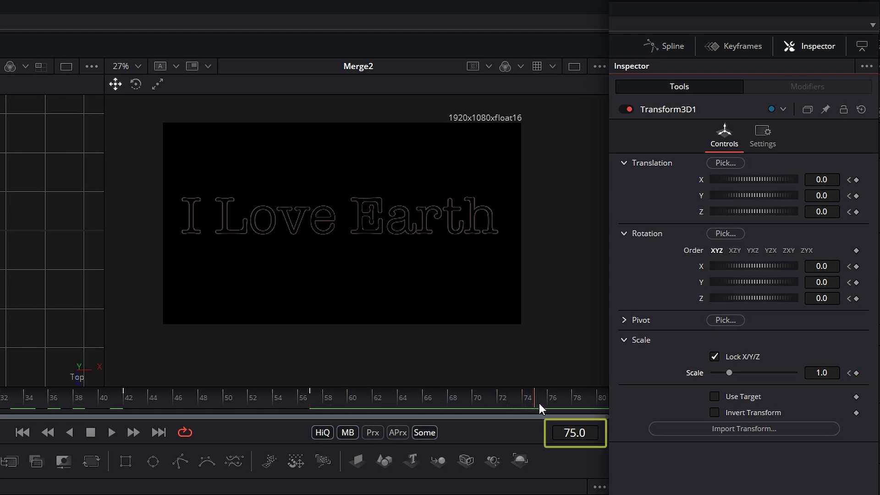
{"action": "left_click_drag", "start_coordinate": [813, 373], "coordinate": [757, 373]}
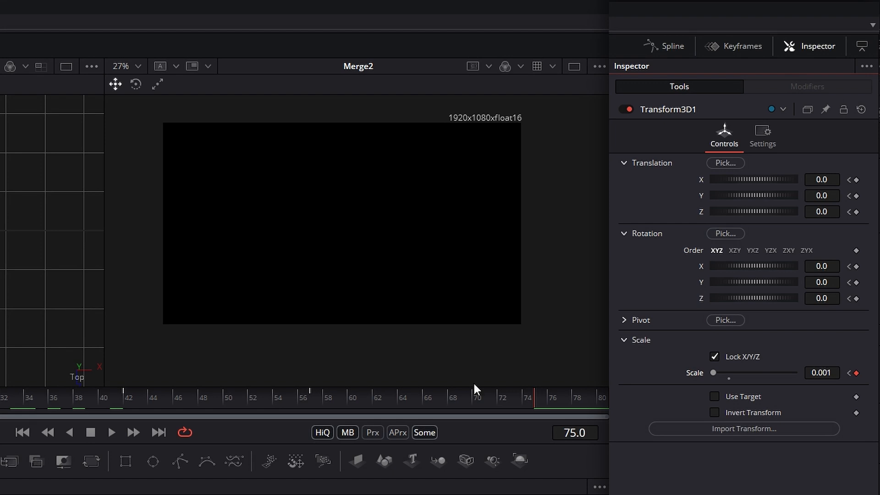
Play back the animation to review the camera's closing scale move, and stop the playback.
{"action": "left_click_drag", "start_coordinate": [532, 403], "coordinate": [96, 429]}
{"action": "left_click", "coordinate": [111, 430]}
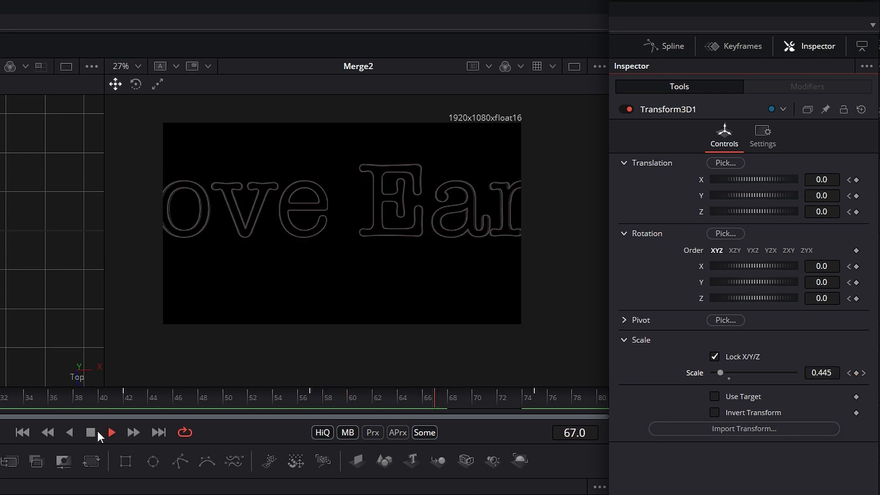
{"action": "left_click", "coordinate": [90, 433]}
Keyframe Transform3D1's scale at 1.0 on frame 62 and at 1.064 on frame 60.
{"action": "left_click", "coordinate": [296, 396]}
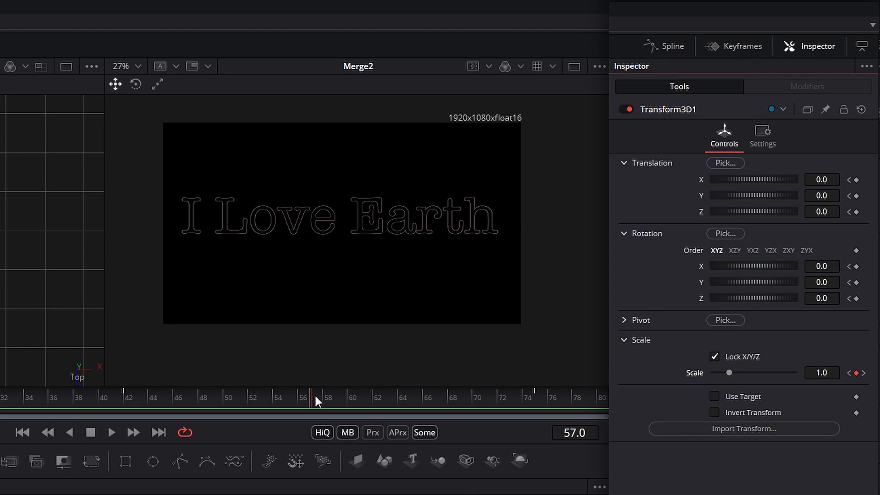
{"action": "left_click_drag", "start_coordinate": [319, 395], "coordinate": [377, 403]}
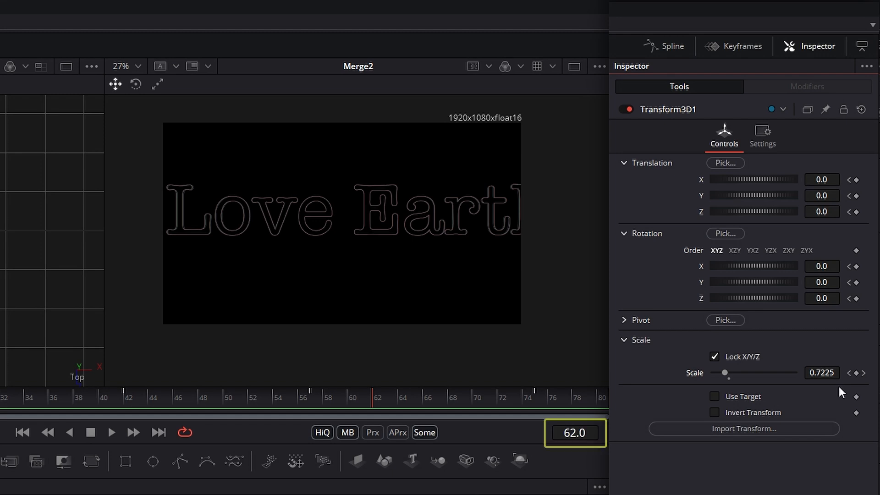
{"action": "left_click", "coordinate": [729, 379]}
{"action": "left_click", "coordinate": [361, 397]}
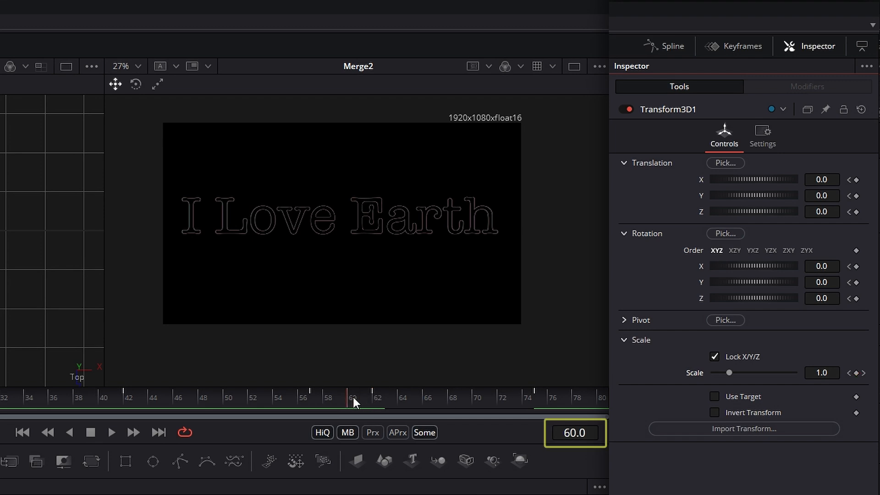
{"action": "left_click_drag", "start_coordinate": [821, 373], "coordinate": [829, 373]}
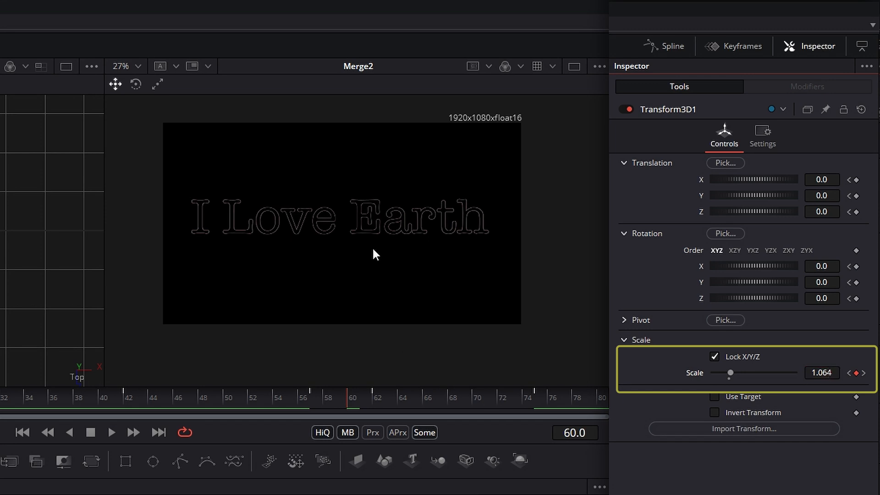
Play the whole camera animation from the start to check the scale bump around frame 60.
{"action": "left_click_drag", "start_coordinate": [342, 403], "coordinate": [1, 423]}
{"action": "left_click", "coordinate": [112, 432]}
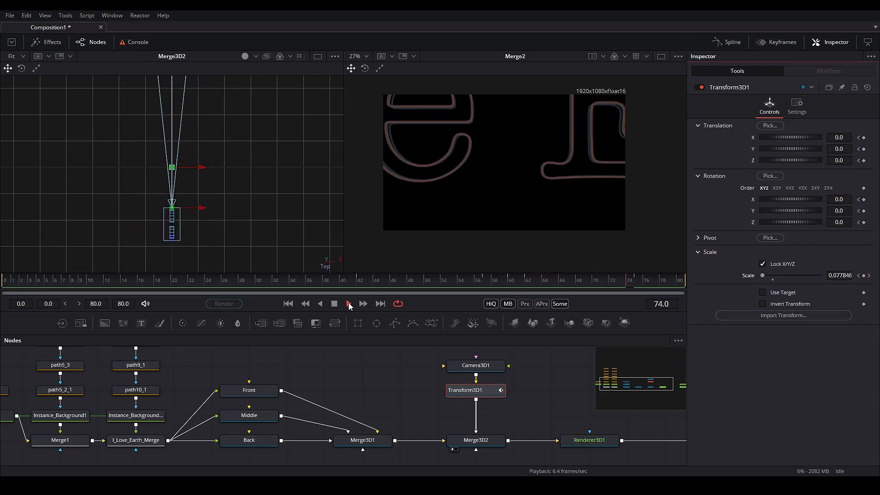
{"action": "left_click", "coordinate": [348, 304]}
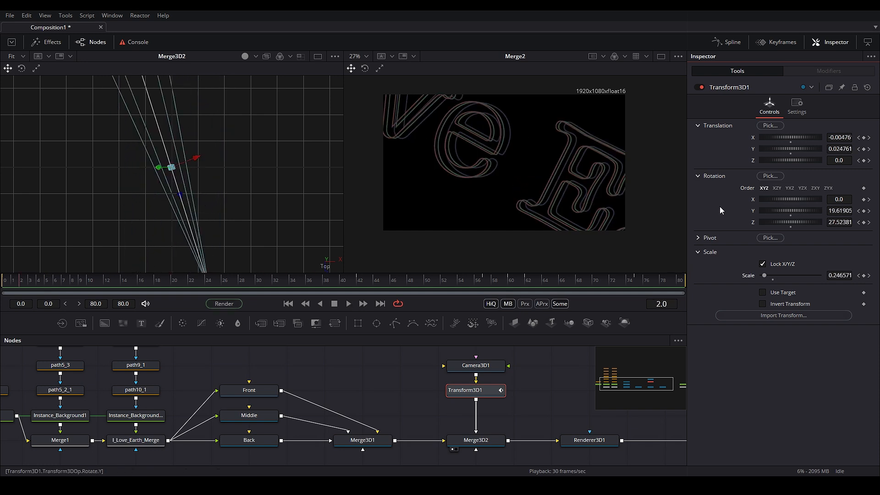
Open the Spline editor, extend the lower work area to full width, limit the splines to the selected tool and enlarge the graph area.
{"action": "left_click", "coordinate": [725, 50]}
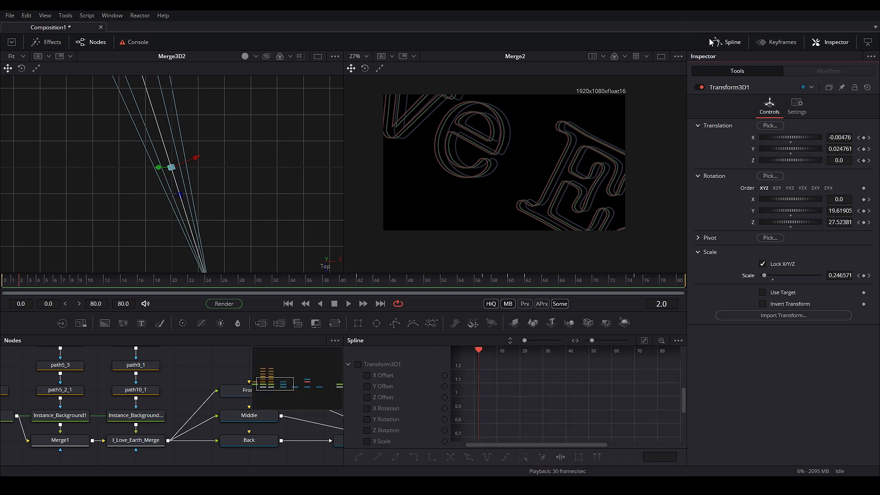
{"action": "left_click", "coordinate": [868, 44]}
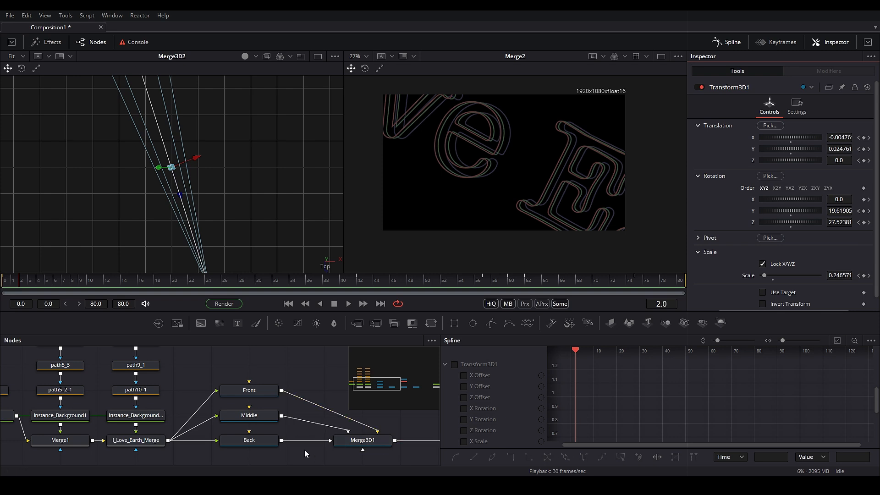
{"action": "left_click_drag", "start_coordinate": [311, 412], "coordinate": [228, 430]}
{"action": "left_click_drag", "start_coordinate": [340, 413], "coordinate": [215, 399]}
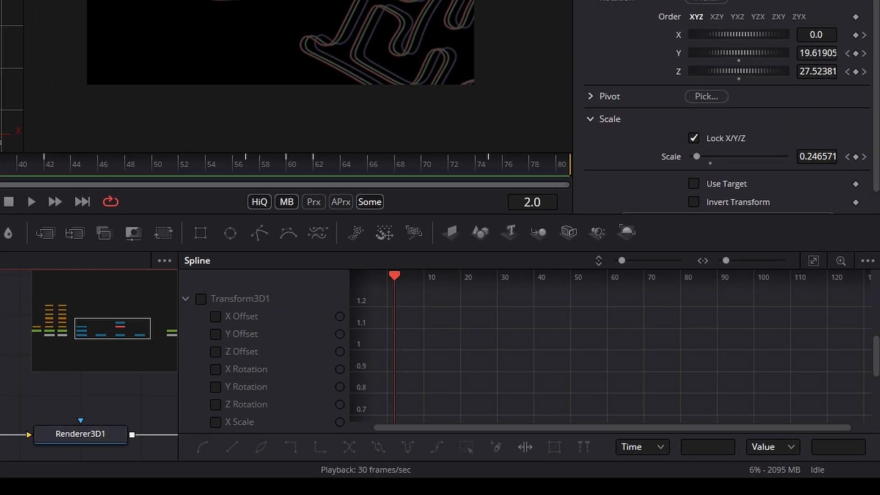
{"action": "left_click", "coordinate": [867, 262]}
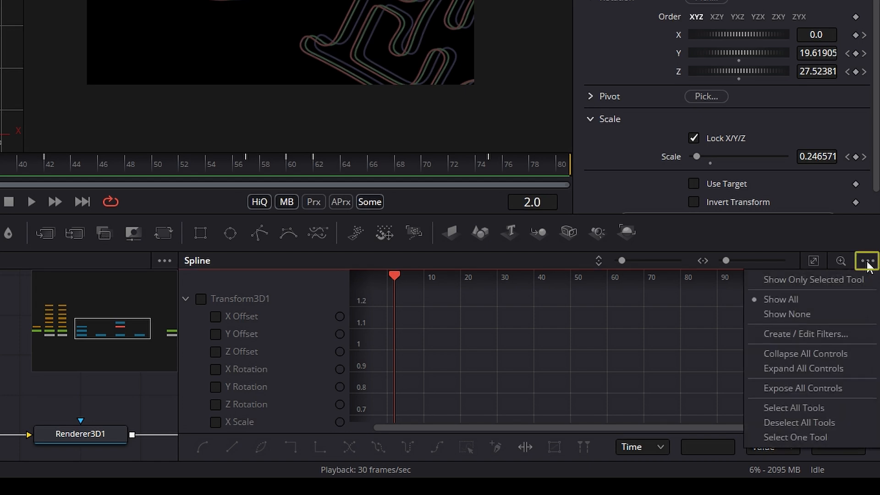
{"action": "left_click", "coordinate": [802, 281]}
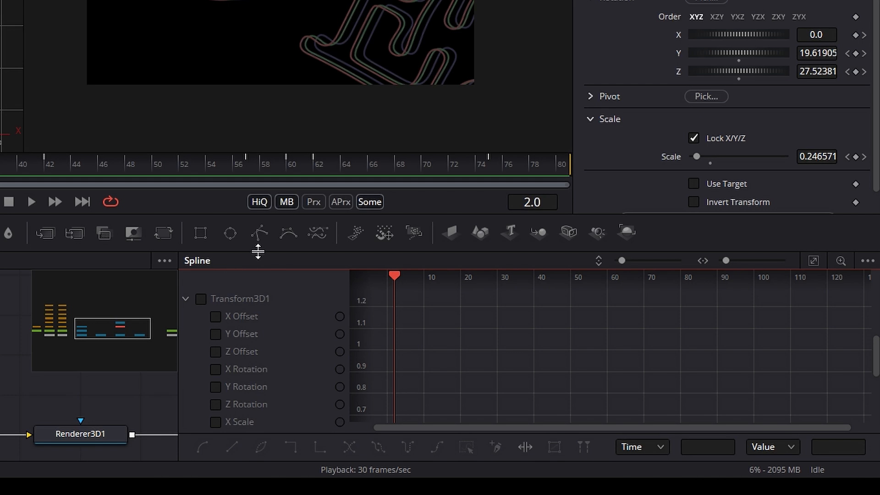
{"action": "left_click_drag", "start_coordinate": [258, 251], "coordinate": [258, 210]}
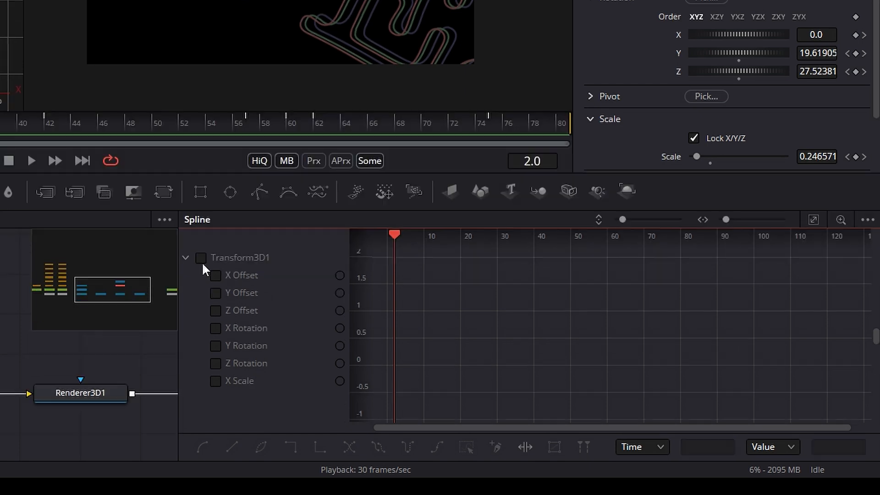
Display only Transform3D1's X Scale curve in the Spline editor, with all its keyframes in view.
{"action": "left_click", "coordinate": [215, 382]}
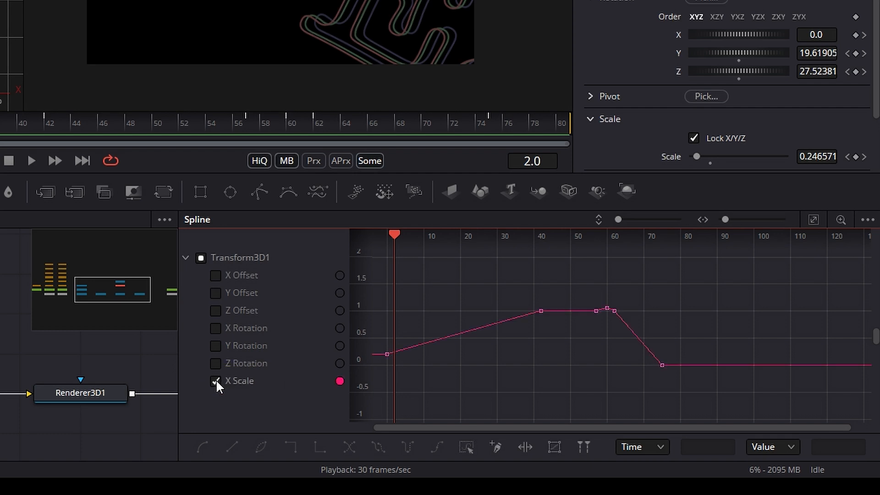
{"action": "scroll", "coordinate": [650, 306], "scroll_direction": "up", "scroll_amount": 3}
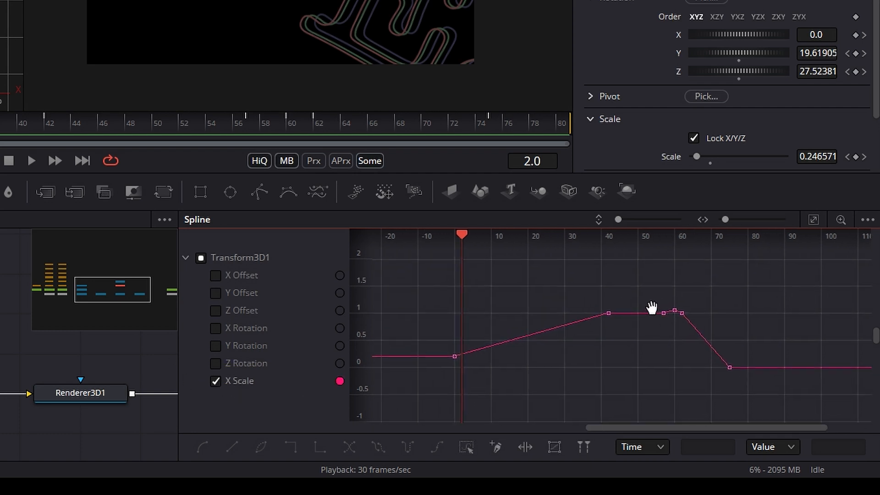
{"action": "left_click", "coordinate": [674, 303]}
{"action": "scroll", "coordinate": [556, 318], "scroll_direction": "left", "scroll_amount": 1}
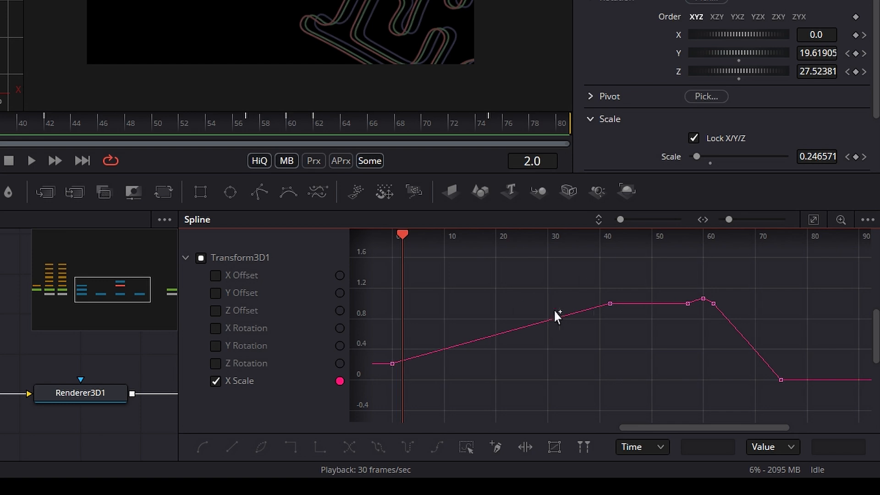
Smooth Transform3D1's X Scale curve between the keyframes at frames 0 and 42, and lengthen the first keyframe's easing handle.
{"action": "left_click_drag", "start_coordinate": [384, 264], "coordinate": [631, 410]}
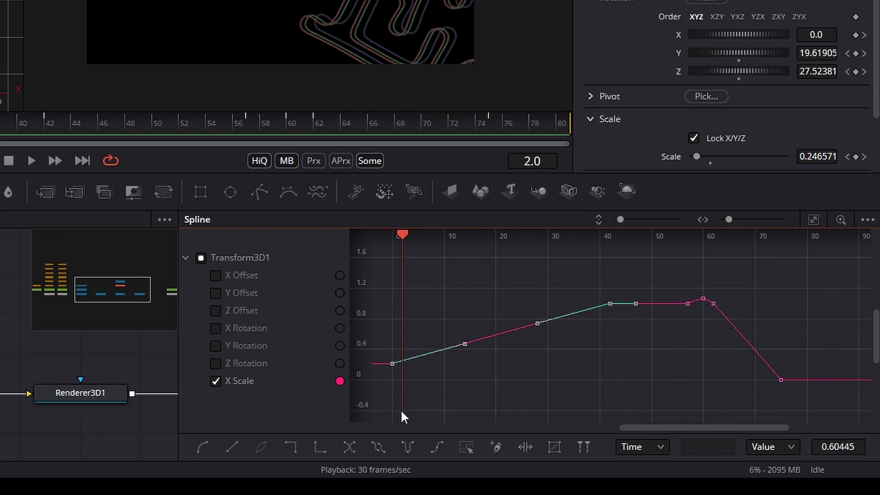
{"action": "left_click", "coordinate": [204, 443]}
{"action": "left_click_drag", "start_coordinate": [463, 366], "coordinate": [635, 416]}
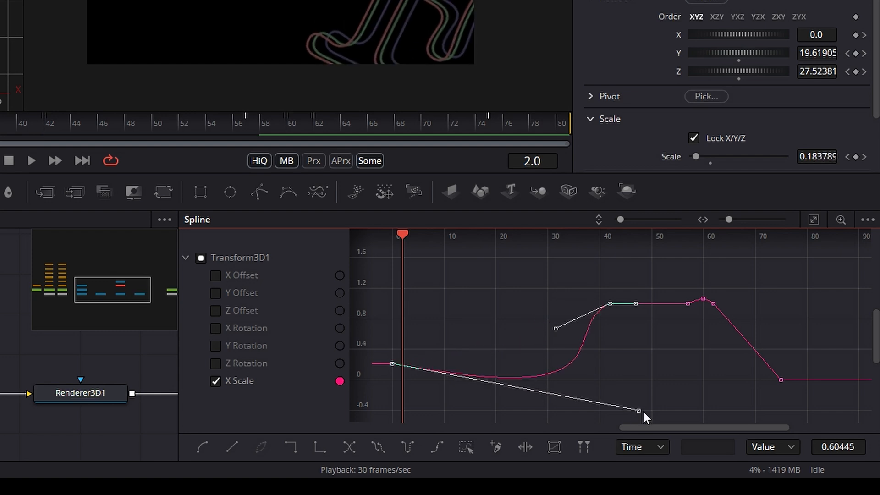
{"action": "left_click_drag", "start_coordinate": [690, 282], "coordinate": [723, 321]}
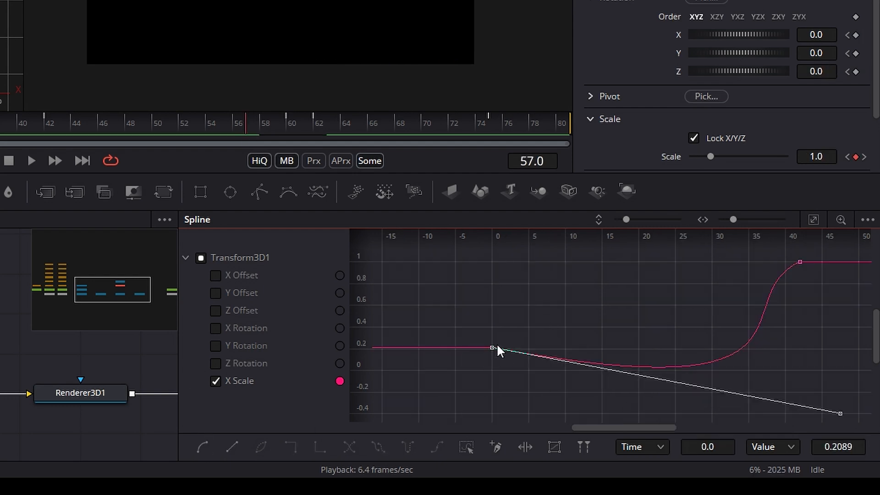
Move the first X Scale keyframe to frame -11 with a value of 0.21, and raise its easing handle to reduce the dip.
{"action": "left_click_drag", "start_coordinate": [497, 345], "coordinate": [528, 323]}
{"action": "left_click_drag", "start_coordinate": [499, 362], "coordinate": [503, 378]}
{"action": "left_click_drag", "start_coordinate": [508, 338], "coordinate": [431, 338]}
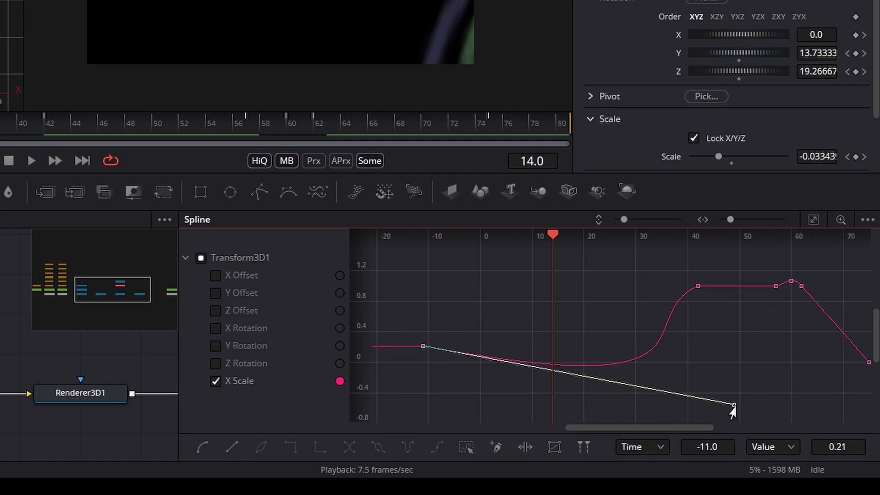
{"action": "left_click_drag", "start_coordinate": [731, 407], "coordinate": [732, 381]}
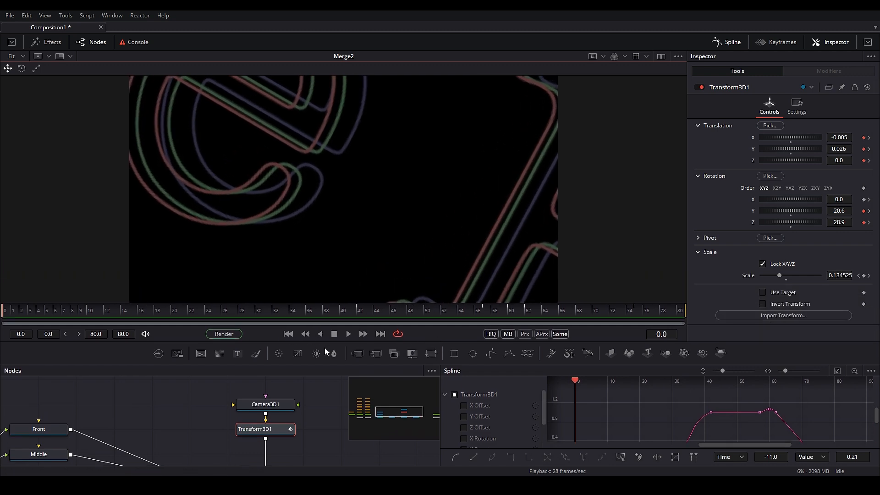
Play back the eased camera animation, stop it, and close the Spline editor.
{"action": "left_click", "coordinate": [348, 335]}
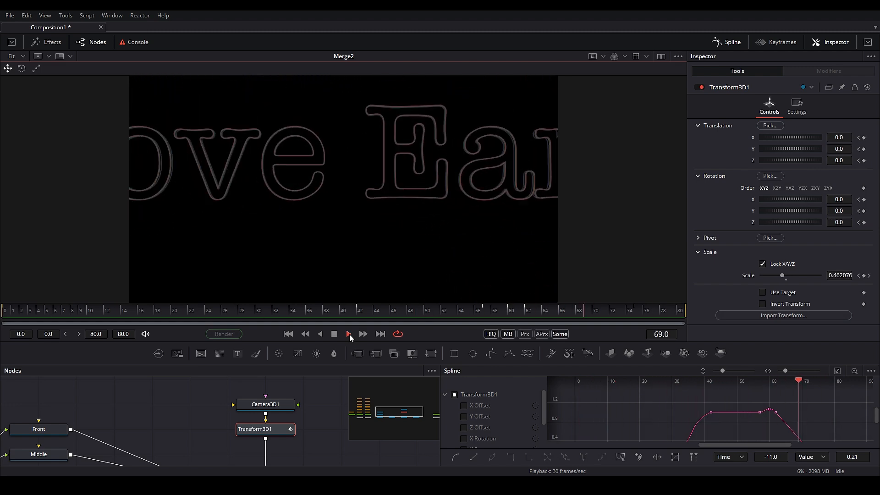
{"action": "left_click", "coordinate": [334, 334]}
{"action": "left_click", "coordinate": [727, 43]}
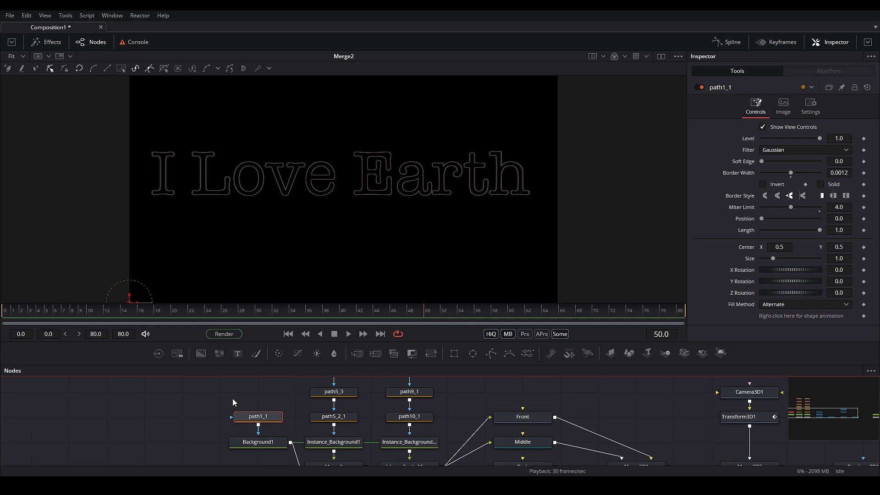
Test the write-on effect on the letter I by varying path1_1's Length, and return it to 1.0.
{"action": "scroll", "coordinate": [174, 177], "scroll_direction": "up", "scroll_amount": 5}
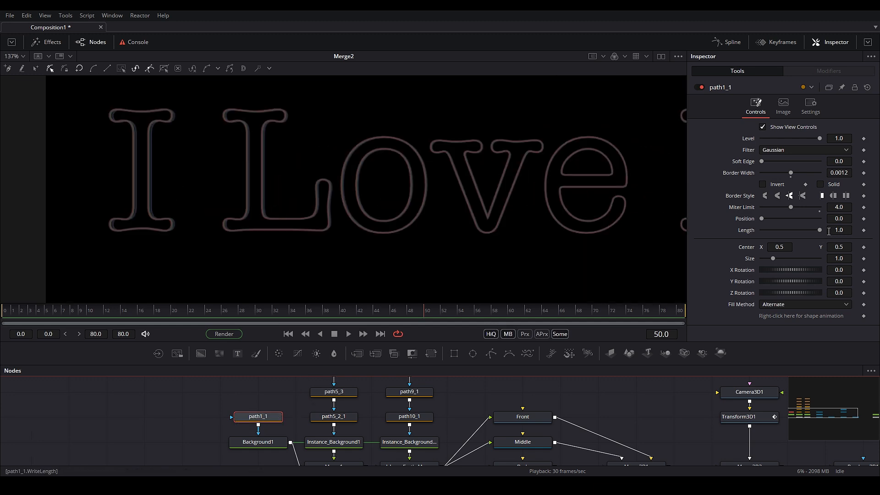
{"action": "left_click_drag", "start_coordinate": [820, 229], "coordinate": [752, 233]}
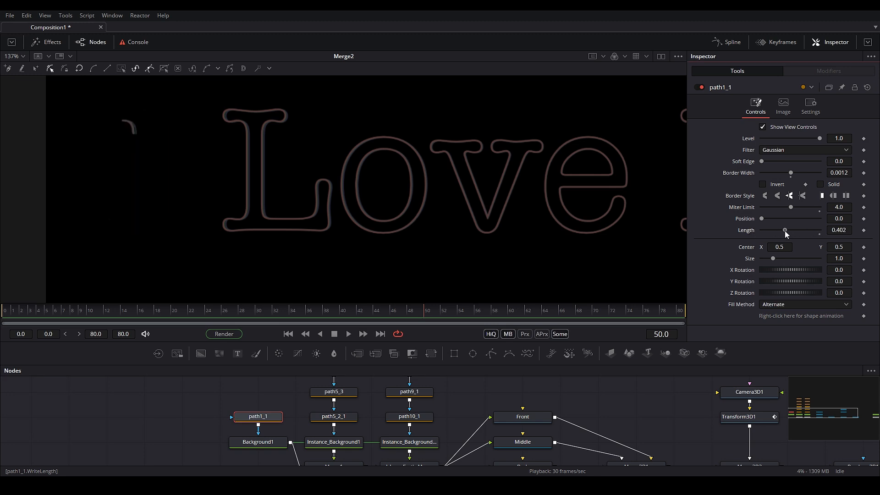
{"action": "left_click_drag", "start_coordinate": [814, 232], "coordinate": [840, 234]}
{"action": "left_click_drag", "start_coordinate": [771, 234], "coordinate": [835, 242]}
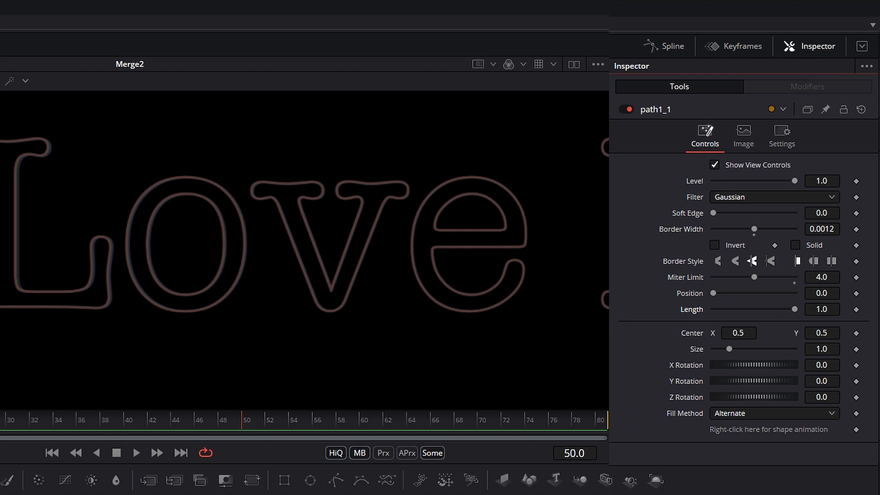
Keyframe path1_1's Length at 1.0 on frame 30 and 0.0 on frame 0.
{"action": "left_click_drag", "start_coordinate": [0, 420], "coordinate": [13, 444]}
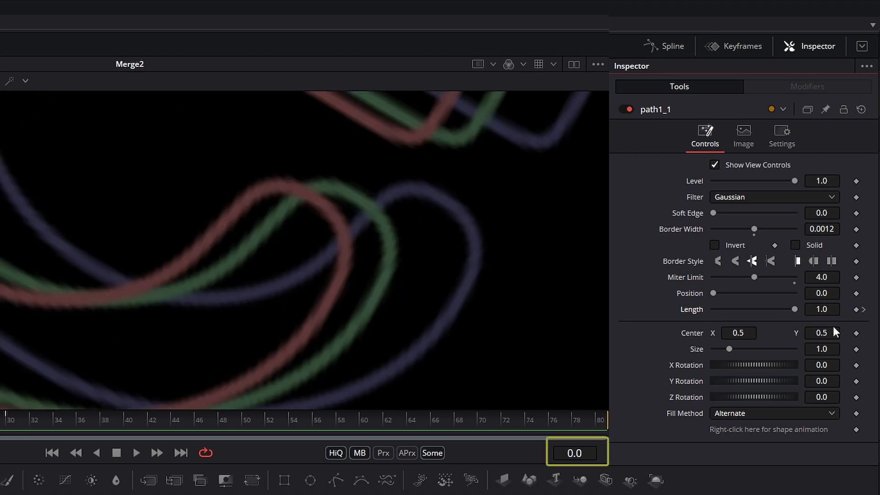
{"action": "left_click_drag", "start_coordinate": [795, 309], "coordinate": [546, 309]}
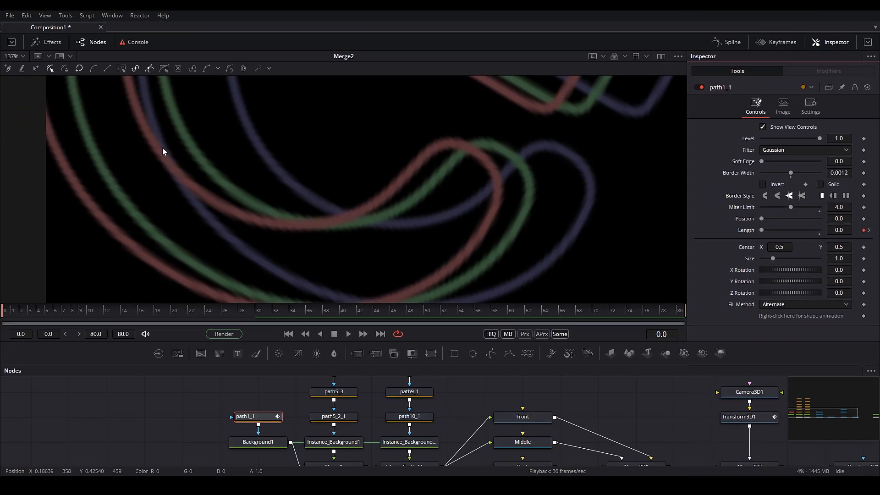
Show I_Love_Earth_Merge in the viewer with its on-screen controls hidden, and preview the letter I writing on.
{"action": "scroll", "coordinate": [295, 203], "scroll_direction": "down", "scroll_amount": 4}
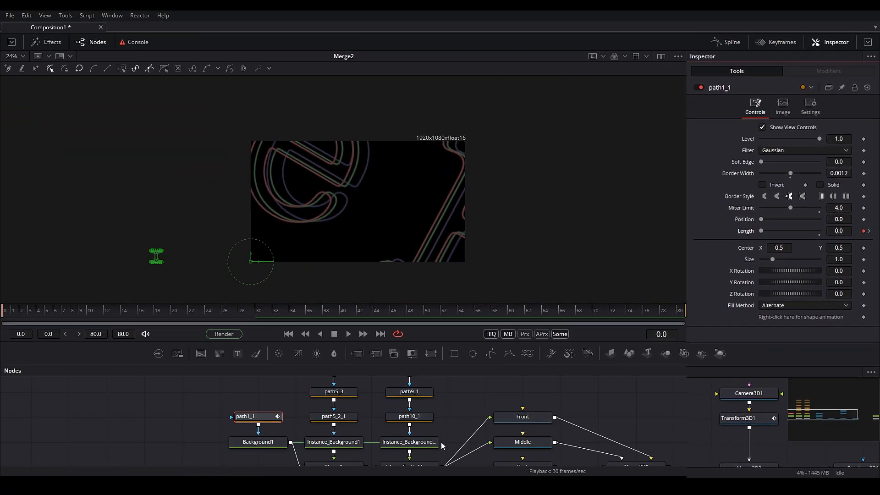
{"action": "left_click_drag", "start_coordinate": [442, 446], "coordinate": [407, 430]}
{"action": "left_click_drag", "start_coordinate": [391, 458], "coordinate": [348, 206]}
{"action": "scroll", "coordinate": [280, 187], "scroll_direction": "up", "scroll_amount": 4}
{"action": "scroll", "coordinate": [280, 188], "scroll_direction": "down", "scroll_amount": 3}
{"action": "left_click", "coordinate": [679, 56]}
{"action": "left_click", "coordinate": [664, 79]}
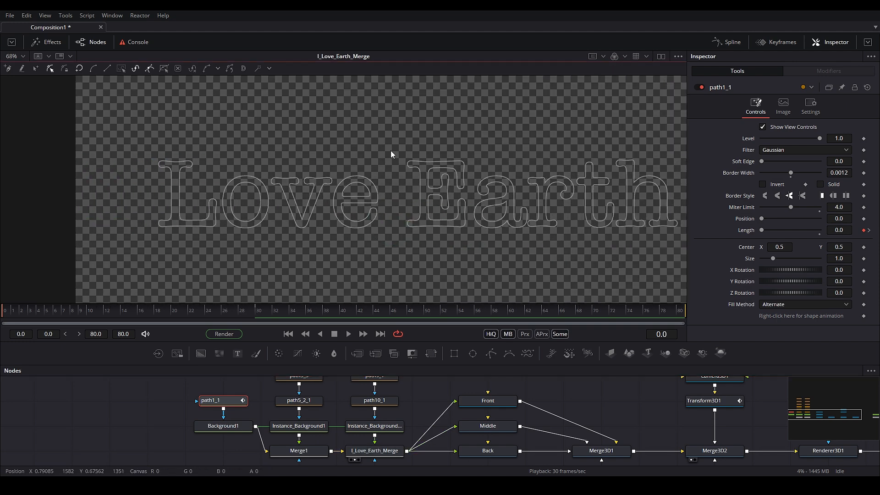
{"action": "left_click", "coordinate": [333, 336]}
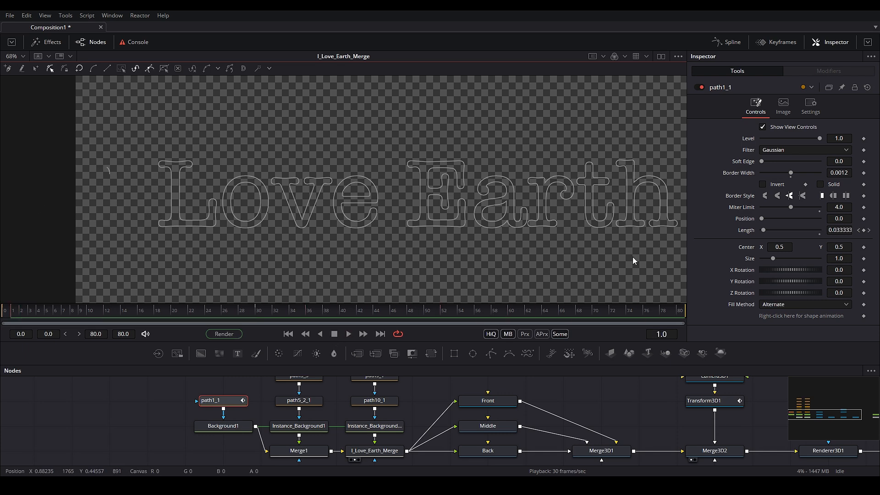
Add a Length keyframe of 1.0 at frame 30 to the path nodes of the word Love.
{"action": "scroll", "coordinate": [282, 420], "scroll_direction": "down", "scroll_amount": 3}
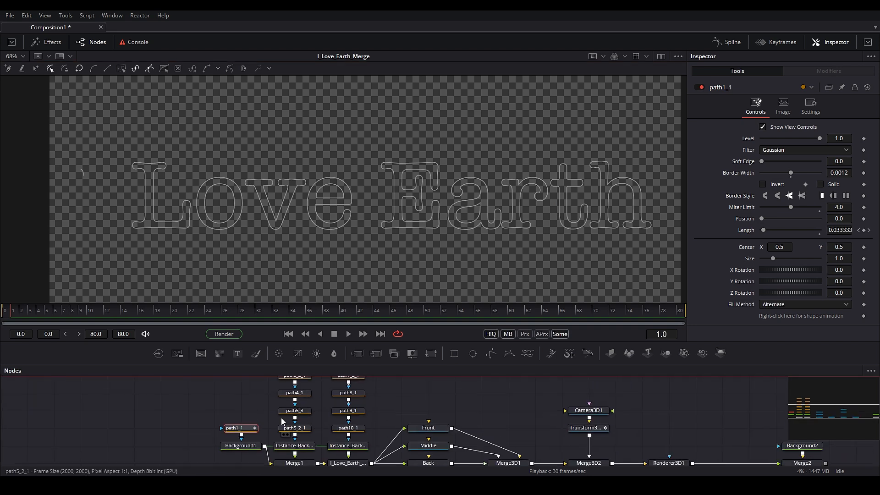
{"action": "left_click", "coordinate": [293, 410]}
{"action": "left_click", "coordinate": [864, 241]}
{"action": "left_click", "coordinate": [295, 393]}
{"action": "left_click", "coordinate": [863, 241]}
{"action": "scroll", "coordinate": [326, 405], "scroll_direction": "up", "scroll_amount": 1}
{"action": "left_click", "coordinate": [295, 400]}
{"action": "left_click", "coordinate": [863, 242]}
{"action": "left_click", "coordinate": [295, 396]}
{"action": "left_click", "coordinate": [864, 242]}
{"action": "scroll", "coordinate": [397, 396], "scroll_direction": "down", "scroll_amount": 1}
Add a Length keyframe of 1.0 at frame 30 to the Earth path nodes, from path9_1 up to path6_1.
{"action": "left_click", "coordinate": [370, 427]}
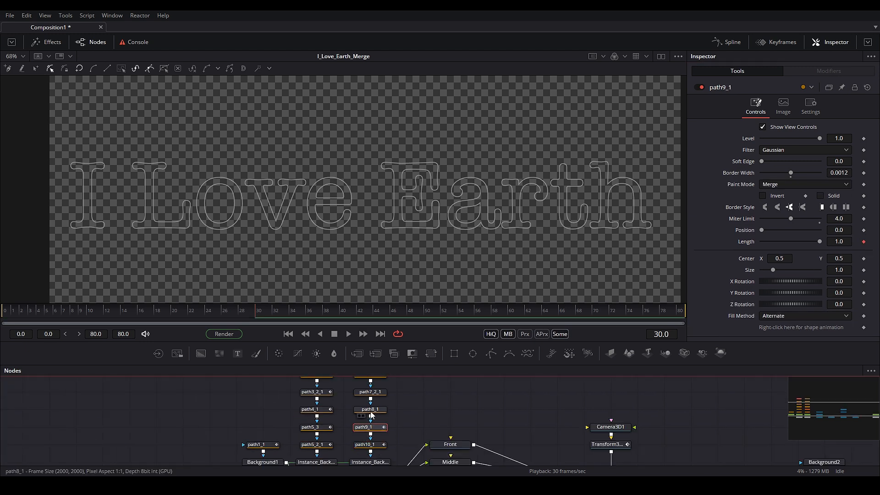
{"action": "scroll", "coordinate": [404, 412], "scroll_direction": "up", "scroll_amount": 1}
{"action": "left_click", "coordinate": [372, 395]}
{"action": "left_click", "coordinate": [864, 242]}
{"action": "scroll", "coordinate": [384, 395], "scroll_direction": "up", "scroll_amount": 1}
{"action": "left_click", "coordinate": [384, 395]}
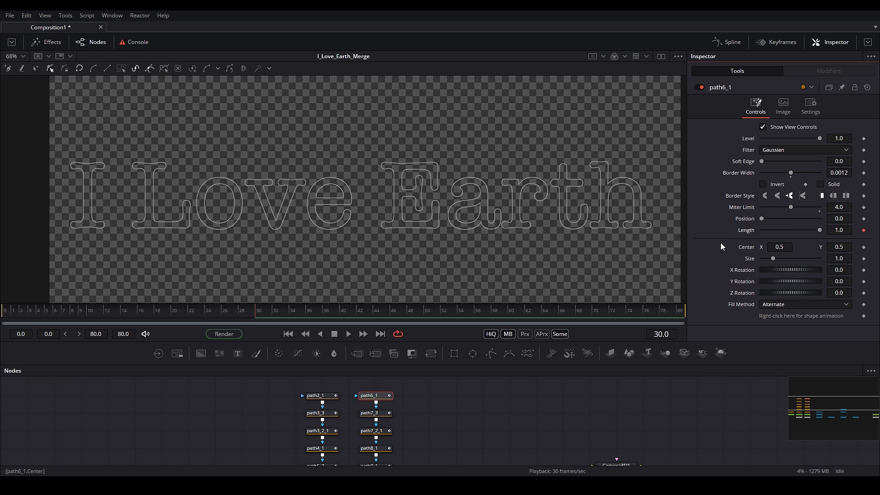
{"action": "left_click", "coordinate": [863, 230]}
Go to frame 0 and set Length to 0.0 on the path nodes of the word Earth.
{"action": "key", "text": "ctrl+Left"}
{"action": "left_click_drag", "start_coordinate": [819, 230], "coordinate": [605, 249]}
{"action": "left_click", "coordinate": [381, 416]}
{"action": "left_click", "coordinate": [380, 431]}
{"action": "scroll", "coordinate": [390, 431], "scroll_direction": "down", "scroll_amount": 1}
{"action": "left_click", "coordinate": [409, 409]}
{"action": "left_click", "coordinate": [408, 427]}
{"action": "left_click_drag", "start_coordinate": [819, 242], "coordinate": [664, 243]}
{"action": "left_click", "coordinate": [409, 445]}
Set Length to 0.0 at frame 0 on the Love path nodes up to path2_1, and play the full write-on.
{"action": "left_click", "coordinate": [356, 427]}
{"action": "left_click", "coordinate": [355, 409]}
{"action": "left_click_drag", "start_coordinate": [820, 242], "coordinate": [598, 243]}
{"action": "left_click", "coordinate": [355, 392]}
{"action": "scroll", "coordinate": [405, 428], "scroll_direction": "up", "scroll_amount": 1}
{"action": "left_click", "coordinate": [355, 403]}
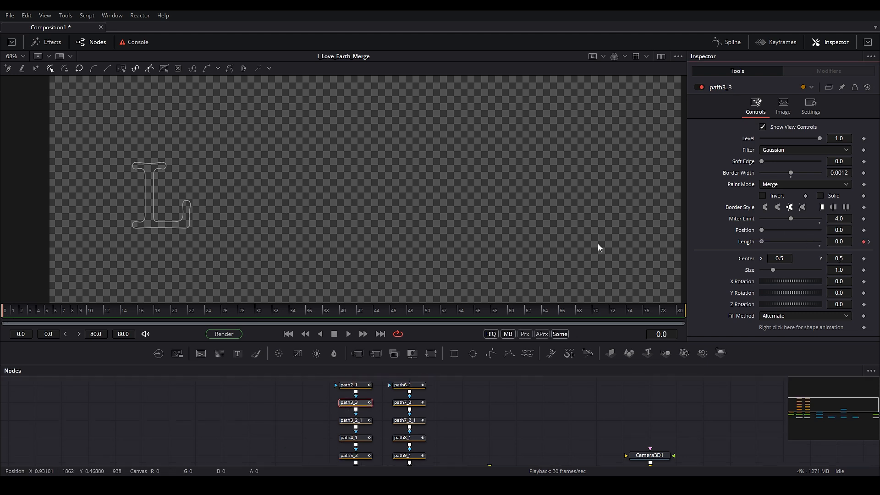
{"action": "left_click", "coordinate": [353, 385]}
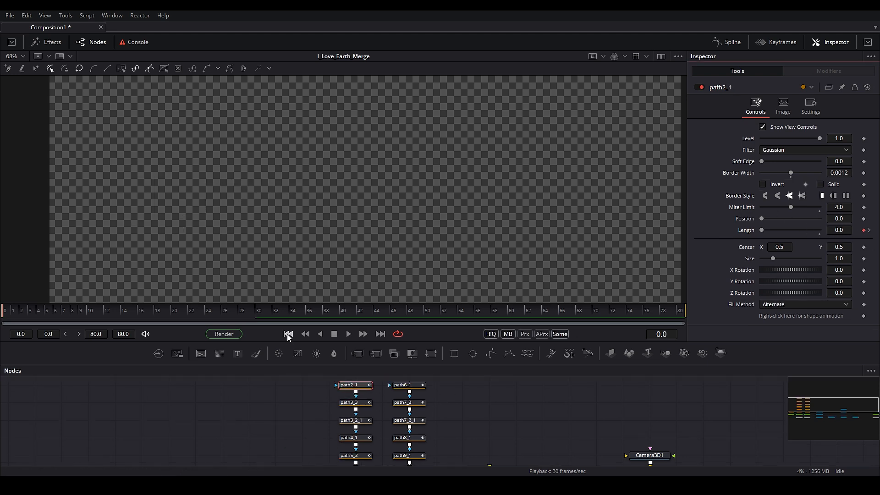
{"action": "left_click", "coordinate": [346, 335]}
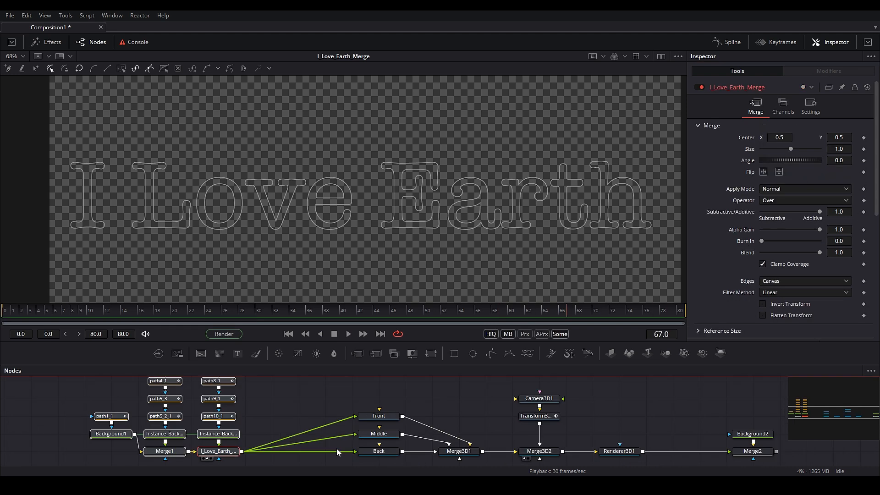
Add a Time Speed node in the space between I_Love_Earth_Merge and the Front, Middle and Back nodes.
{"action": "scroll", "coordinate": [337, 449], "scroll_direction": "up", "scroll_amount": 2}
{"action": "left_click", "coordinate": [305, 381]}
{"action": "left_click_drag", "start_coordinate": [348, 423], "coordinate": [352, 433]}
{"action": "left_click_drag", "start_coordinate": [379, 405], "coordinate": [411, 396]}
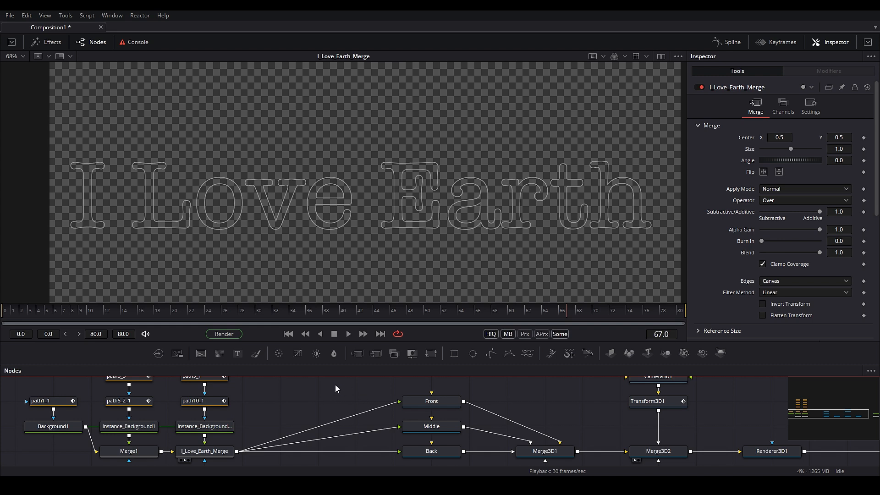
{"action": "key", "text": "shift+space"}
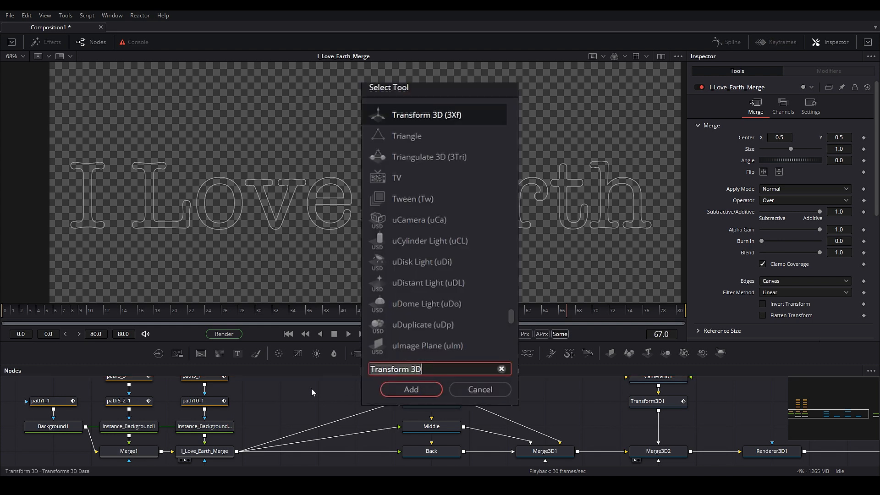
{"action": "type", "text": "time"}
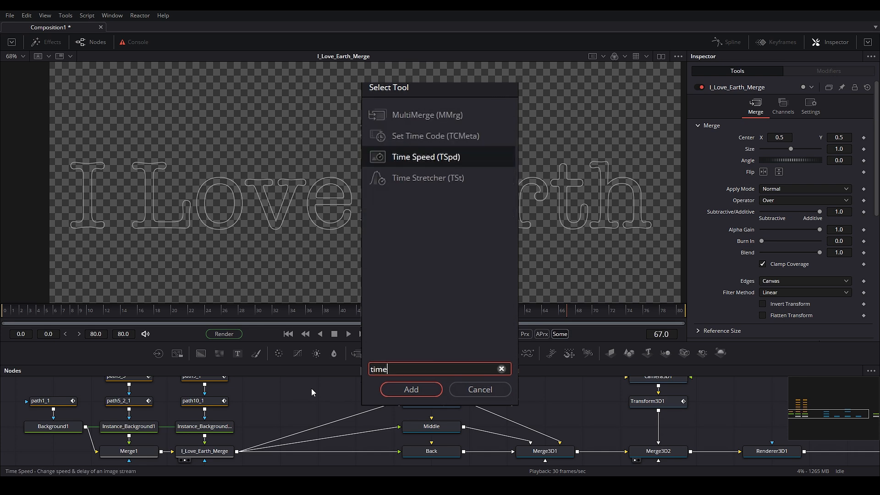
{"action": "left_click", "coordinate": [440, 157]}
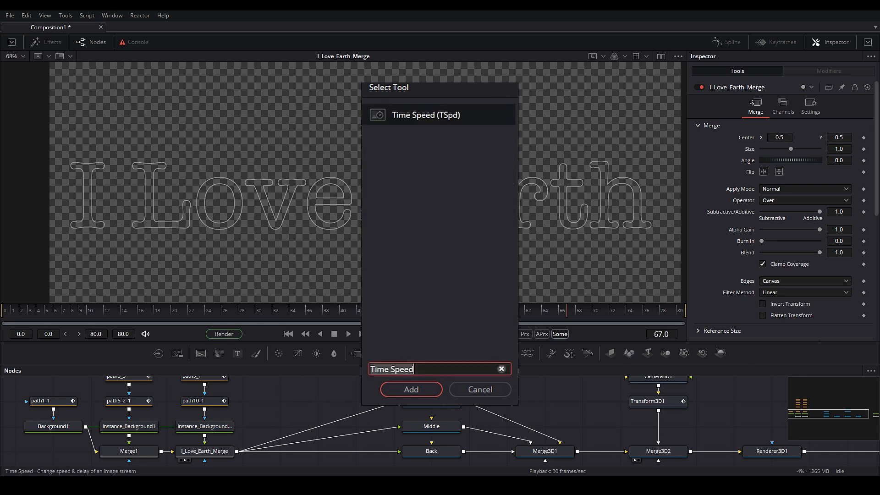
{"action": "left_click", "coordinate": [411, 389]}
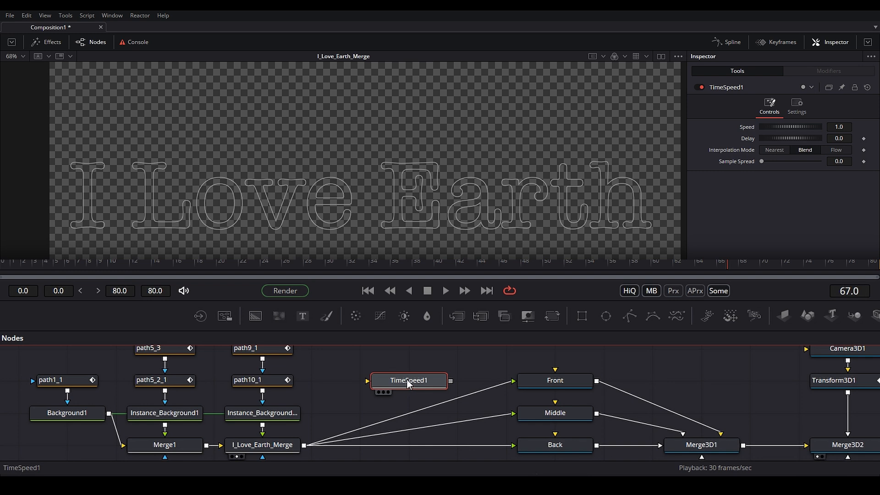
{"action": "left_click_drag", "start_coordinate": [403, 397], "coordinate": [410, 425]}
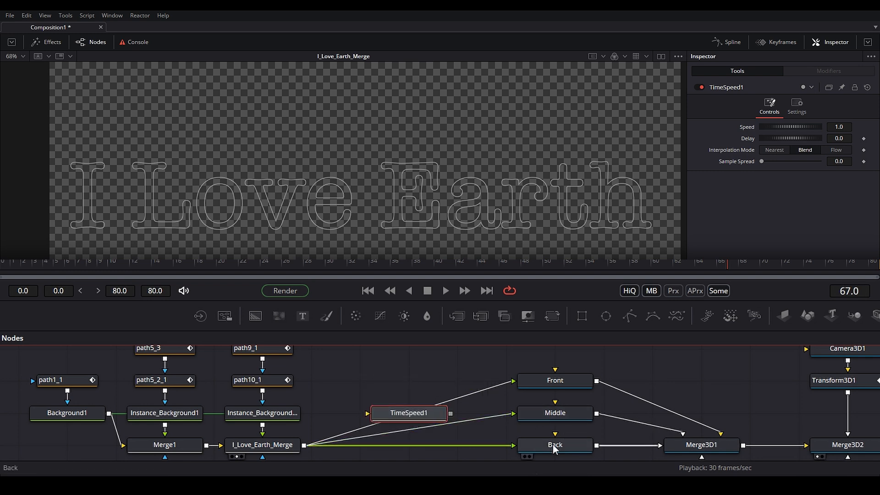
Connect TimeSpeed1 between I_Love_Earth_Merge and Middle, and set its Delay to 2.
{"action": "left_click_drag", "start_coordinate": [305, 444], "coordinate": [521, 390]}
{"action": "double_click", "coordinate": [819, 165]}
{"action": "type", "text": "2"}
{"action": "key", "text": "Return"}
Paste a copy of the Time Speed node, connect it between I_Love_Earth_Merge and Back, and set its Delay to -1.
{"action": "left_click", "coordinate": [389, 433]}
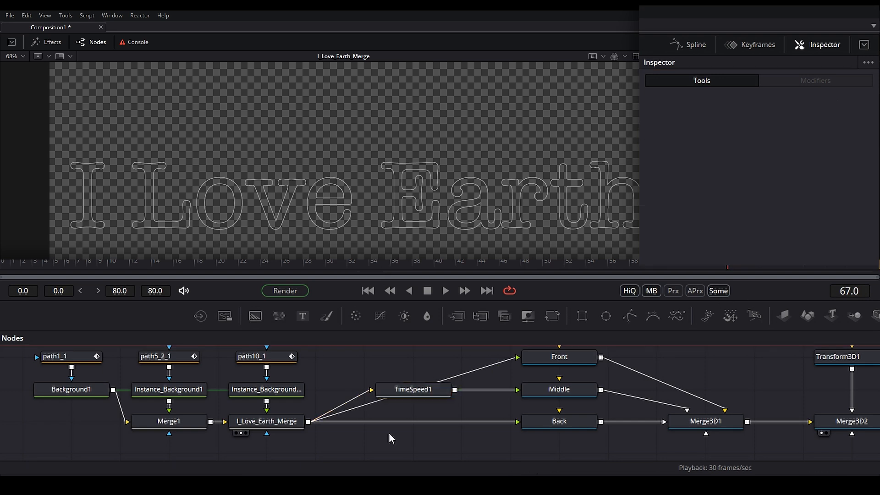
{"action": "key", "text": "ctrl+v"}
{"action": "left_click_drag", "start_coordinate": [314, 421], "coordinate": [317, 378]}
{"action": "left_click_drag", "start_coordinate": [367, 414], "coordinate": [371, 422]}
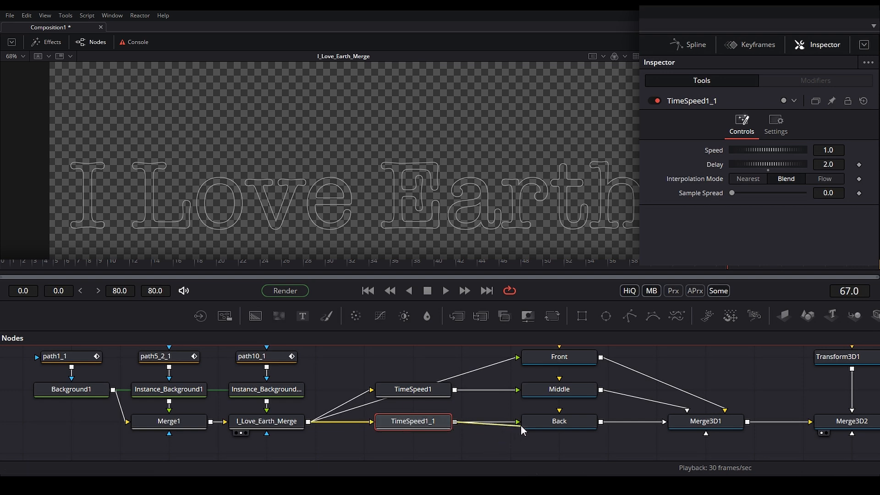
{"action": "left_click", "coordinate": [825, 165]}
{"action": "type", "text": "-1"}
{"action": "key", "text": "Tab"}
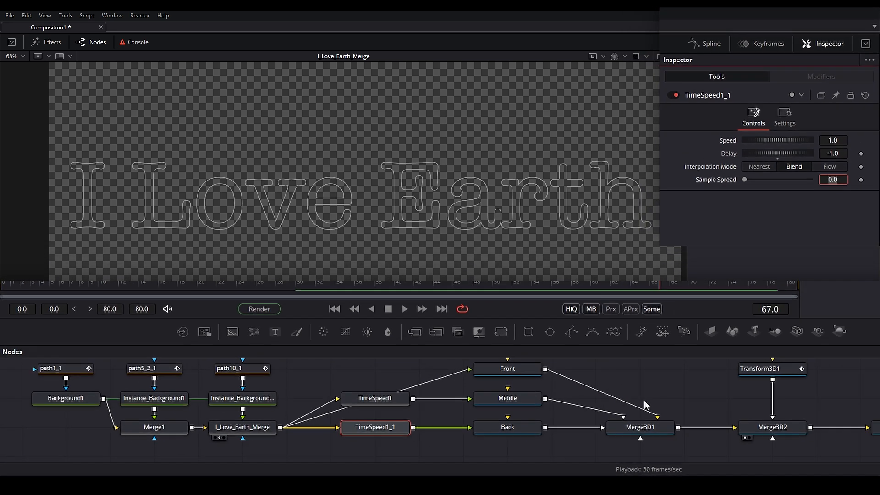
Show Merge2 in the viewer and play the composite from the first frame.
{"action": "left_click_drag", "start_coordinate": [621, 401], "coordinate": [525, 409]}
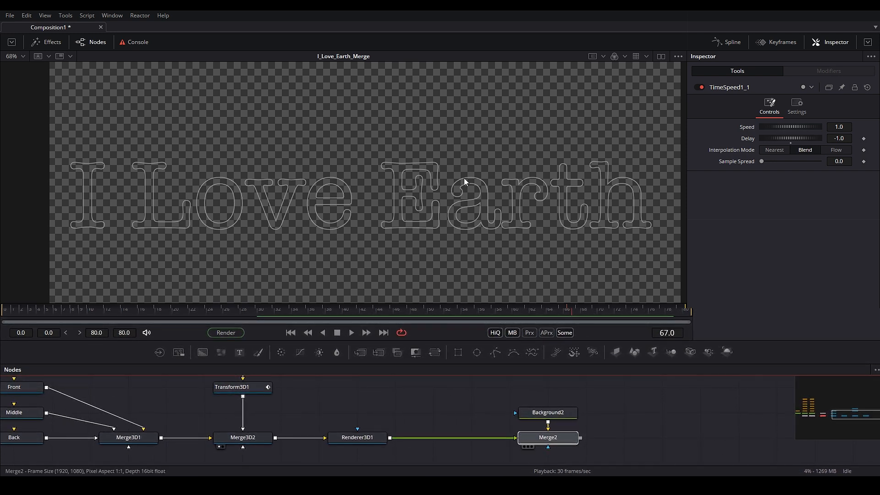
{"action": "key", "text": "1"}
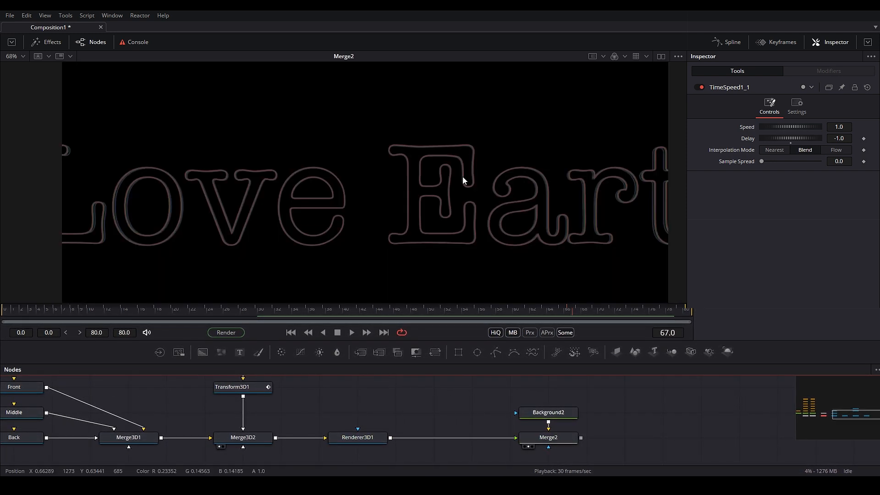
{"action": "left_click", "coordinate": [291, 333]}
{"action": "left_click", "coordinate": [352, 332]}
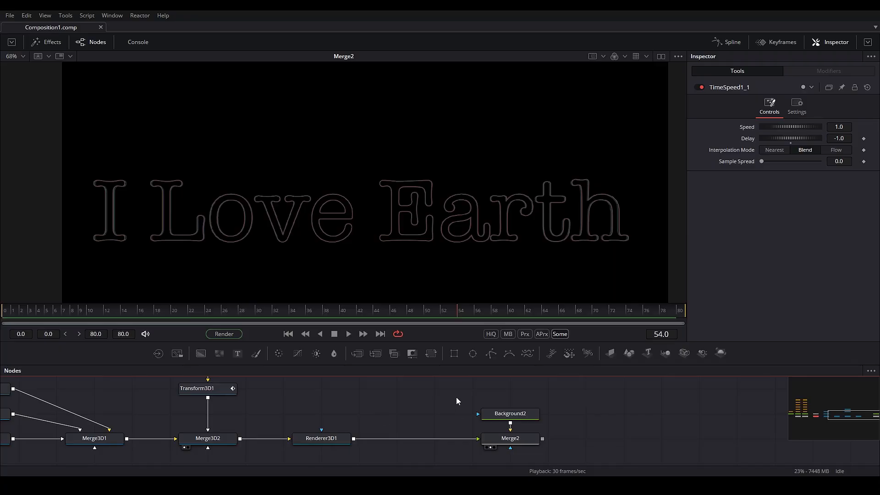
Move Background2 and Merge2 farther from Renderer3D1 to make room in the node graph, and select Renderer3D1.
{"action": "left_click_drag", "start_coordinate": [456, 396], "coordinate": [736, 439]}
{"action": "left_click_drag", "start_coordinate": [524, 433], "coordinate": [419, 436]}
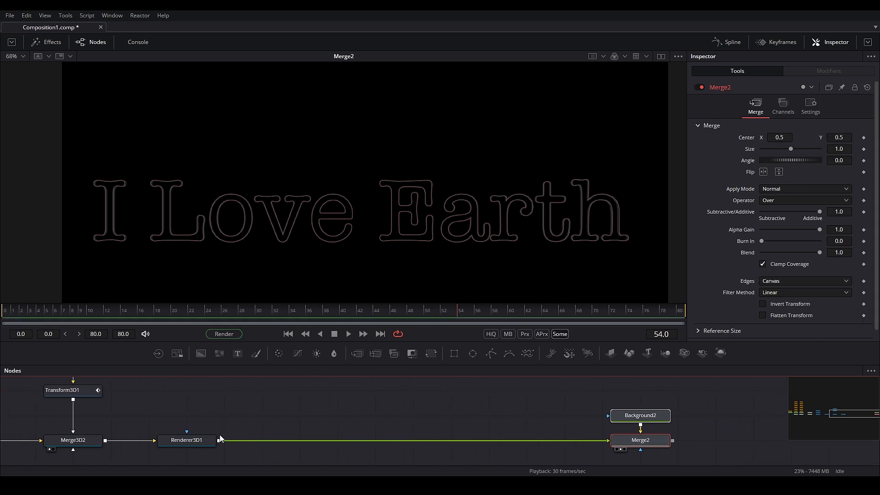
{"action": "left_click", "coordinate": [200, 442]}
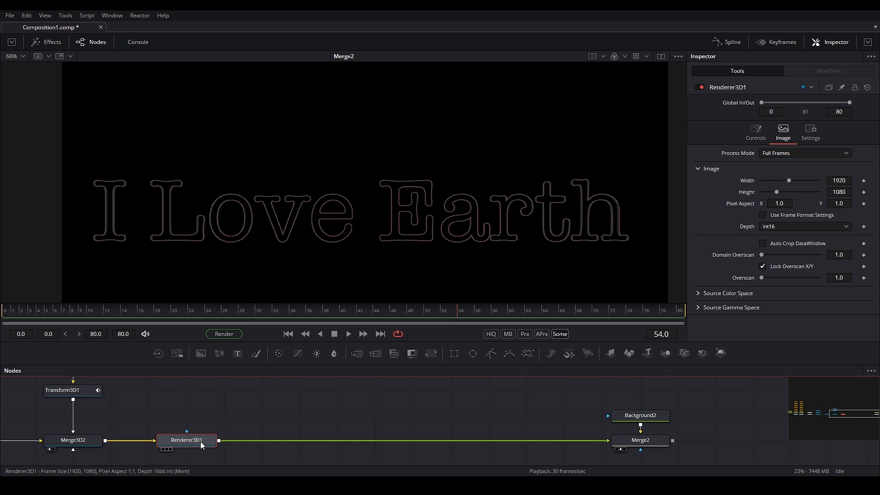
Add a Glow node between Renderer3D1 and Merge2.
{"action": "key", "text": "shift+space"}
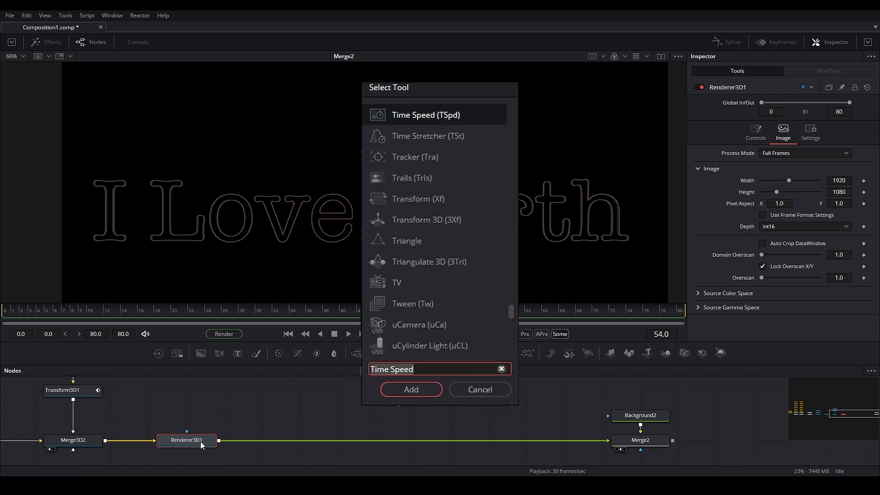
{"action": "type", "text": "Glow"}
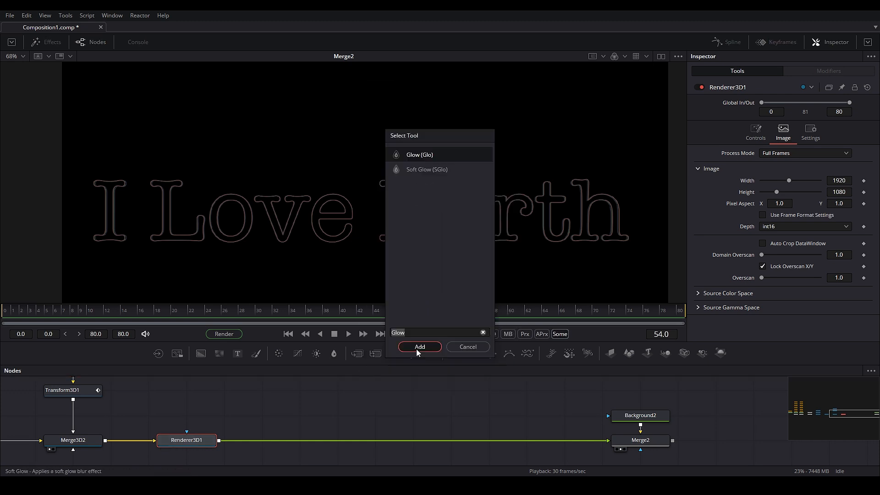
{"action": "left_click", "coordinate": [419, 347]}
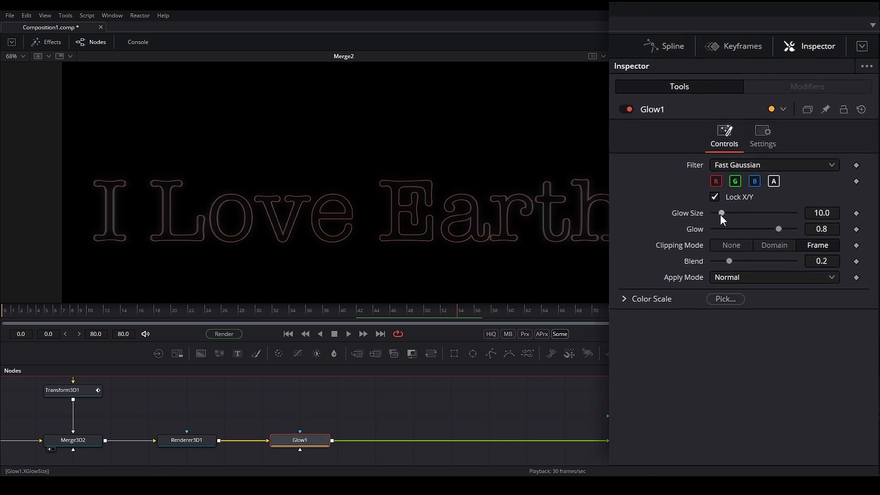
Set Glow1's Glow Size to 0 and its Glow amount to 0.961.
{"action": "left_click_drag", "start_coordinate": [721, 213], "coordinate": [713, 214]}
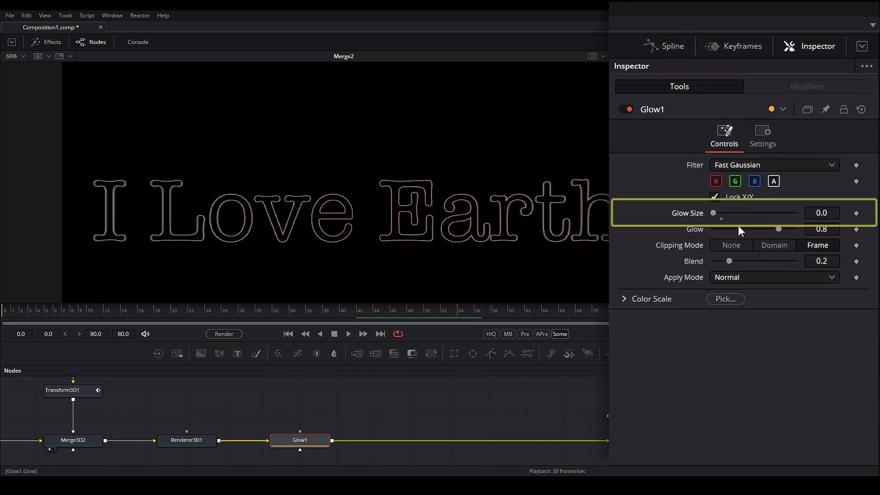
{"action": "left_click", "coordinate": [822, 228]}
{"action": "type", "text": "0.3"}
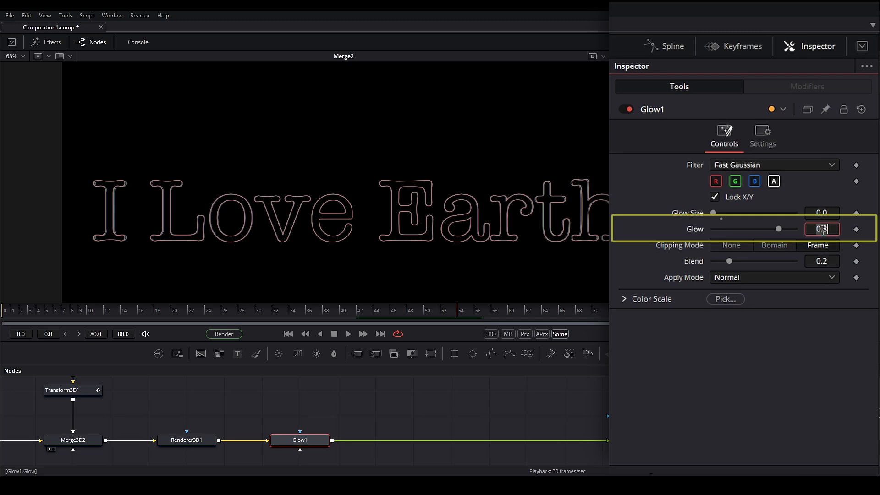
{"action": "key", "text": "BackSpace"}
{"action": "type", "text": "961"}
{"action": "key", "text": "Return"}
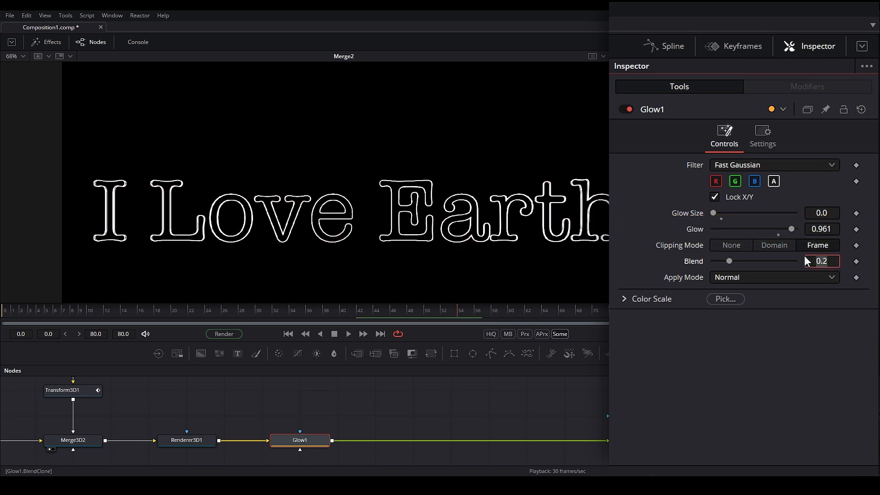
Move Glow1 away from Renderer3D1 and add a Time Speed node above it as a separate branch from Renderer3D1.
{"action": "left_click_drag", "start_coordinate": [294, 443], "coordinate": [332, 444]}
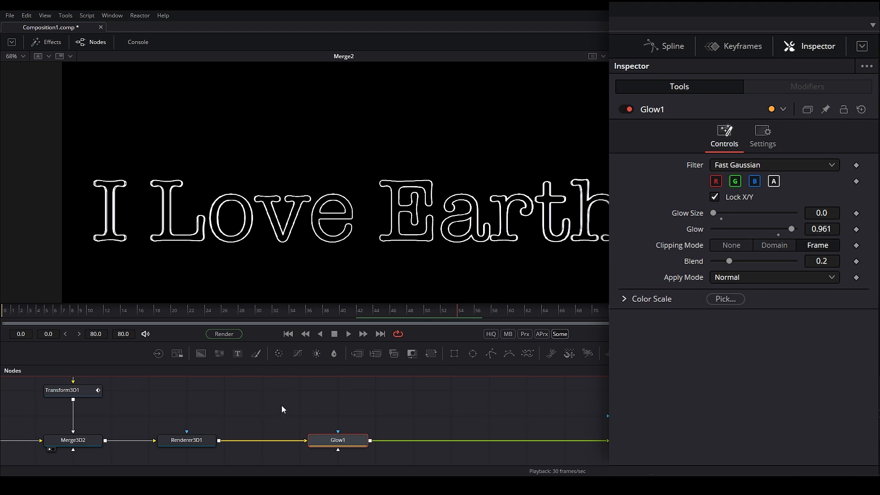
{"action": "left_click", "coordinate": [196, 440]}
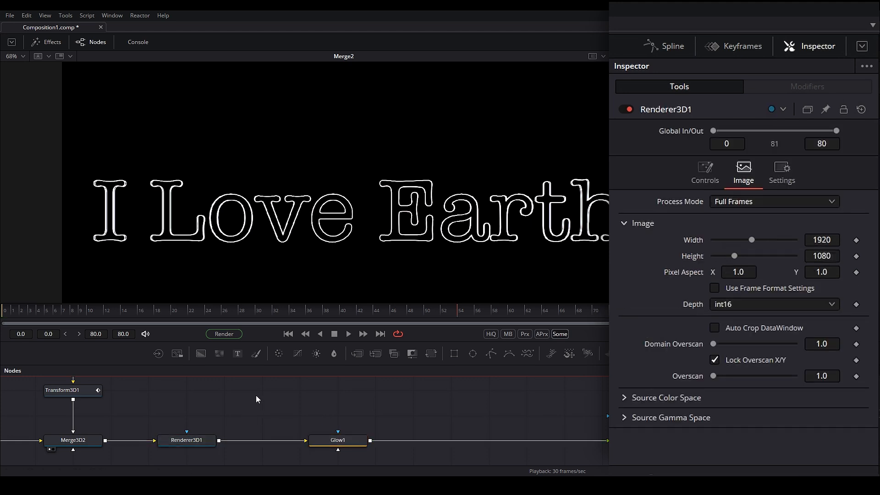
{"action": "key", "text": "shift+space"}
{"action": "type", "text": "time speed"}
{"action": "key", "text": "Return"}
{"action": "left_click_drag", "start_coordinate": [220, 448], "coordinate": [338, 415]}
{"action": "scroll", "coordinate": [257, 403], "scroll_direction": "up", "scroll_amount": 1}
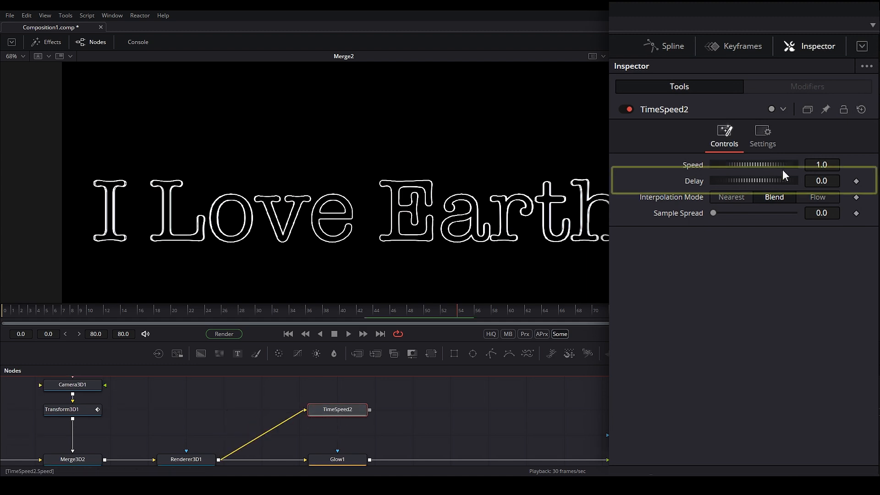
Set TimeSpeed2's Delay to 30 and show the node in the viewer.
{"action": "left_click", "coordinate": [818, 182]}
{"action": "type", "text": "30"}
{"action": "key", "text": "Tab"}
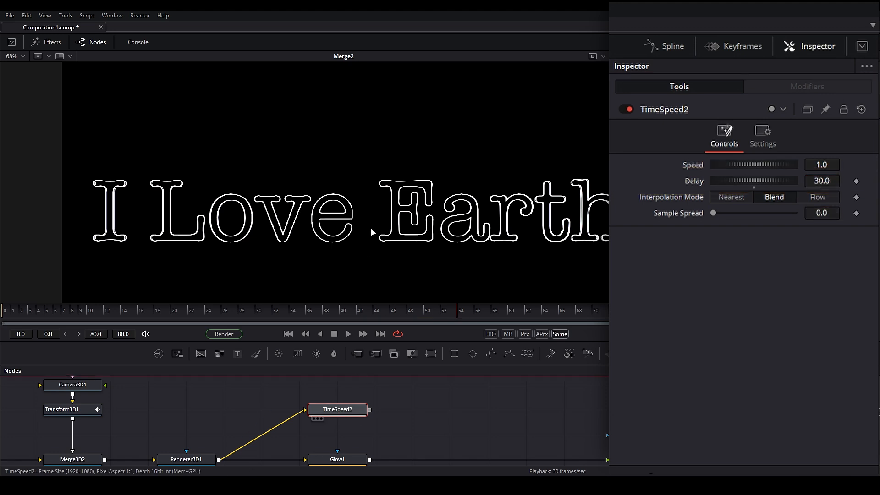
{"action": "key", "text": "1"}
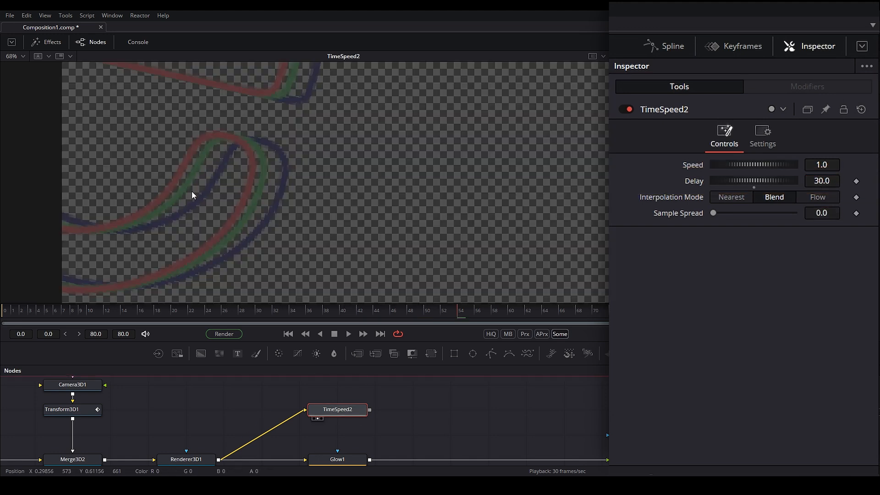
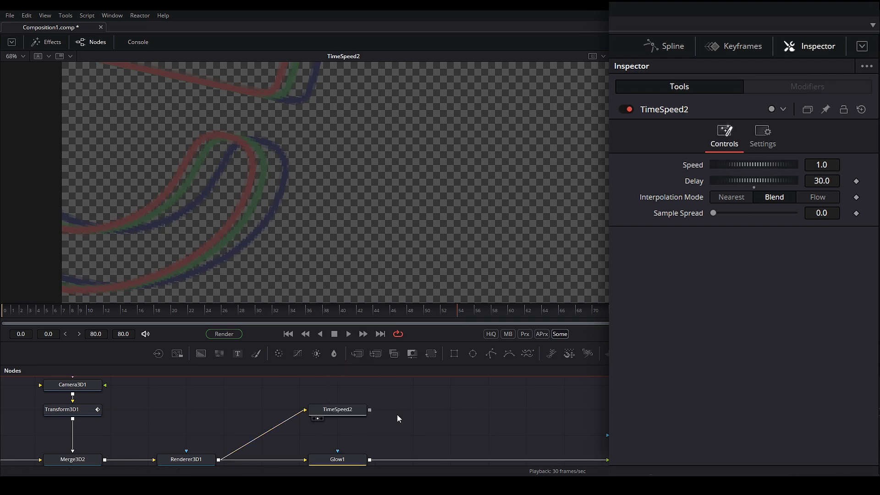
Add a Bitmap node beside TimeSpeed2, connect TimeSpeed2's output to it, and show the bitmap in the viewer.
{"action": "key", "text": "shift+space"}
{"action": "type", "text": "b"}
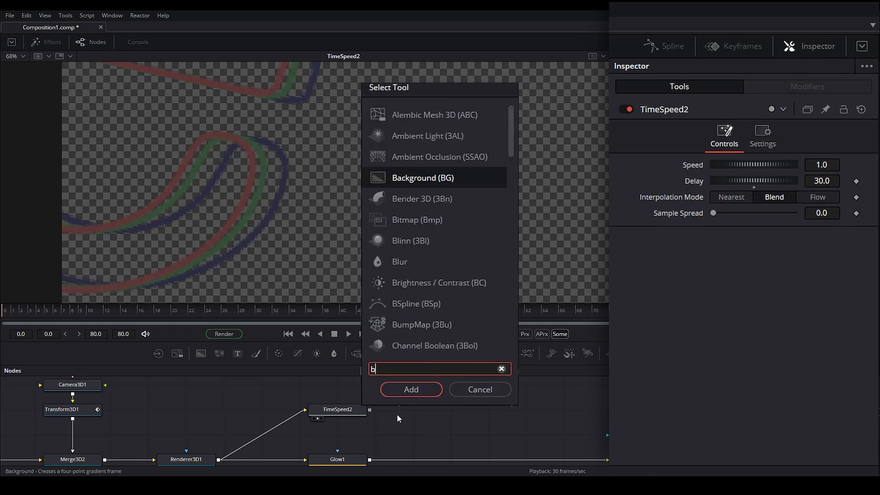
{"action": "type", "text": "itmap"}
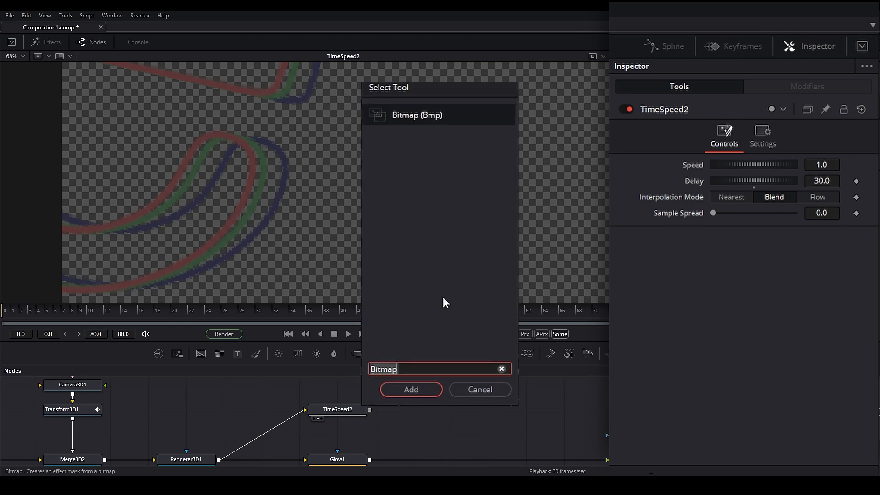
{"action": "left_click", "coordinate": [408, 388]}
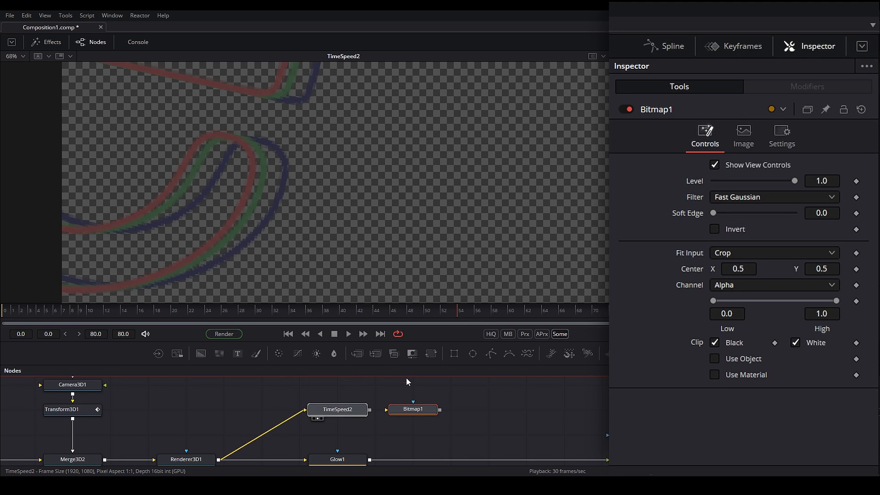
{"action": "left_click_drag", "start_coordinate": [369, 409], "coordinate": [429, 414]}
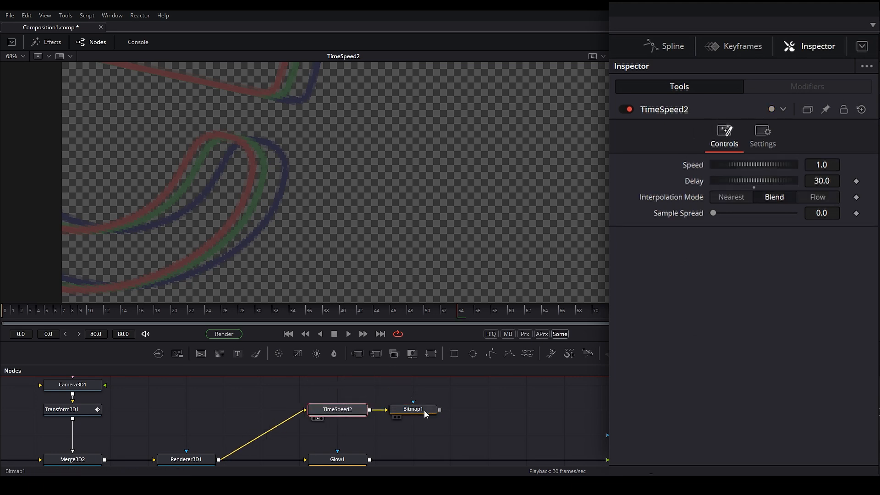
{"action": "key", "text": "1"}
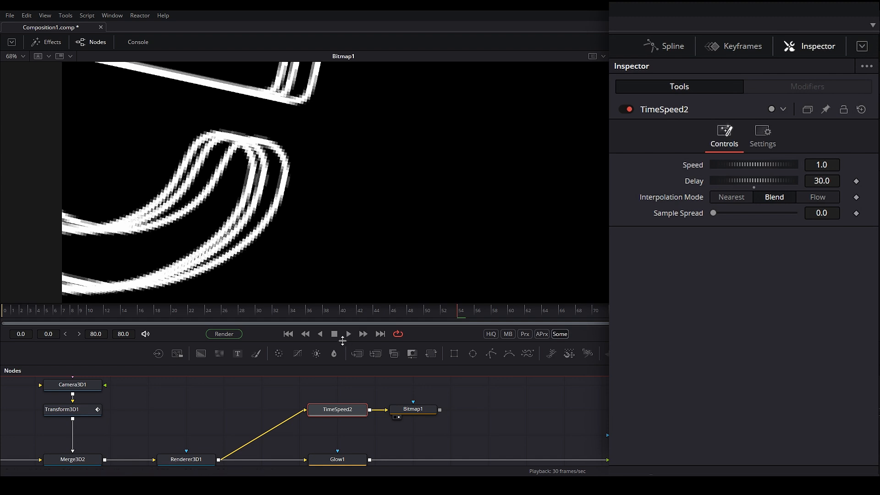
Shift TimeSpeed2 and Bitmap1 closer to Renderer3D1, paste a copy of Bitmap1 below TimeSpeed2, and feed it directly from Renderer3D1.
{"action": "left_click_drag", "start_coordinate": [285, 388], "coordinate": [363, 385]}
{"action": "left_click", "coordinate": [381, 385]}
{"action": "scroll", "coordinate": [381, 384], "scroll_direction": "up", "scroll_amount": 1}
{"action": "key", "text": "ctrl+c"}
{"action": "key", "text": "ctrl+v"}
{"action": "scroll", "coordinate": [257, 434], "scroll_direction": "down", "scroll_amount": 2}
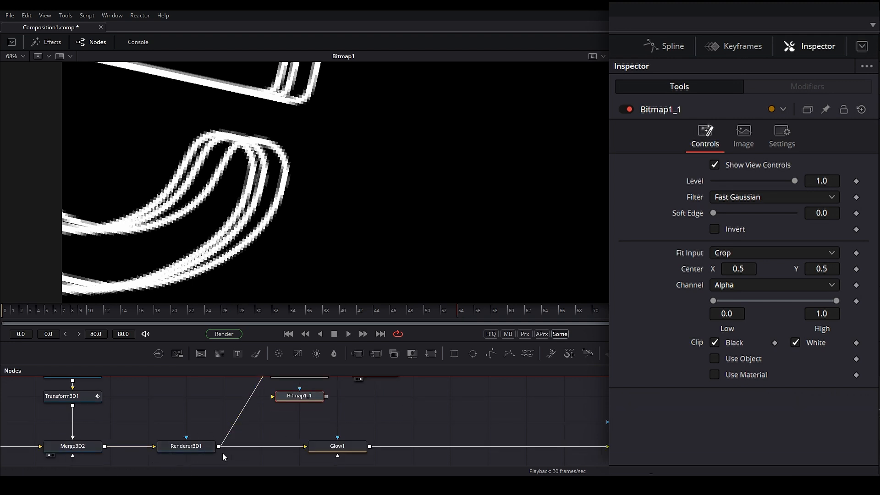
{"action": "left_click_drag", "start_coordinate": [230, 431], "coordinate": [313, 400]}
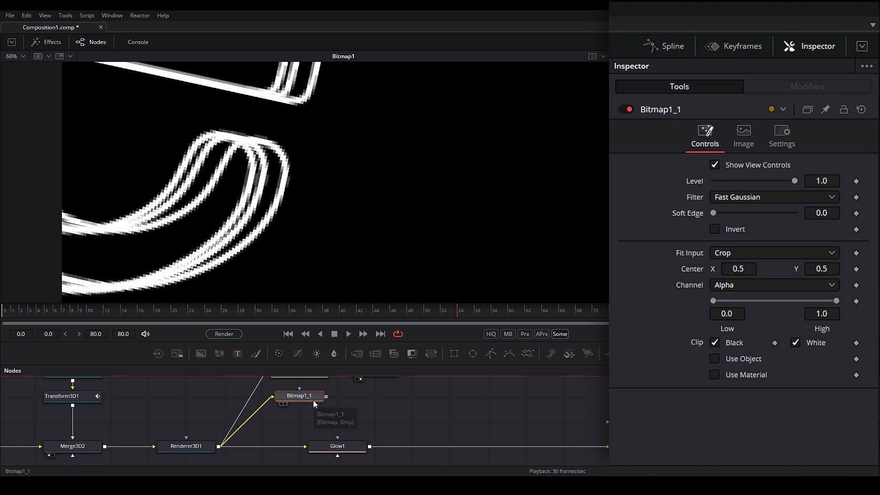
{"action": "scroll", "coordinate": [314, 408], "scroll_direction": "up", "scroll_amount": 1}
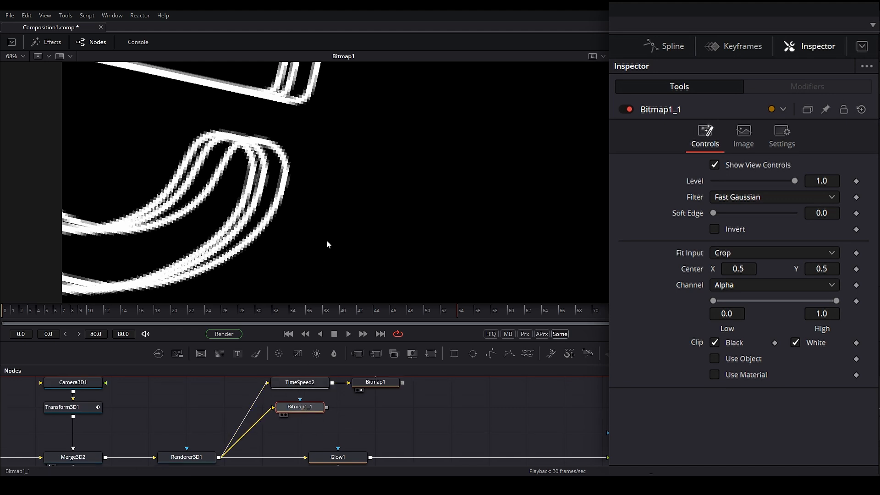
Compare the delayed output of TimeSpeed2 with the undelayed Bitmap1_1 in the viewer.
{"action": "left_click_drag", "start_coordinate": [326, 244], "coordinate": [321, 242]}
{"action": "left_click_drag", "start_coordinate": [300, 383], "coordinate": [314, 272]}
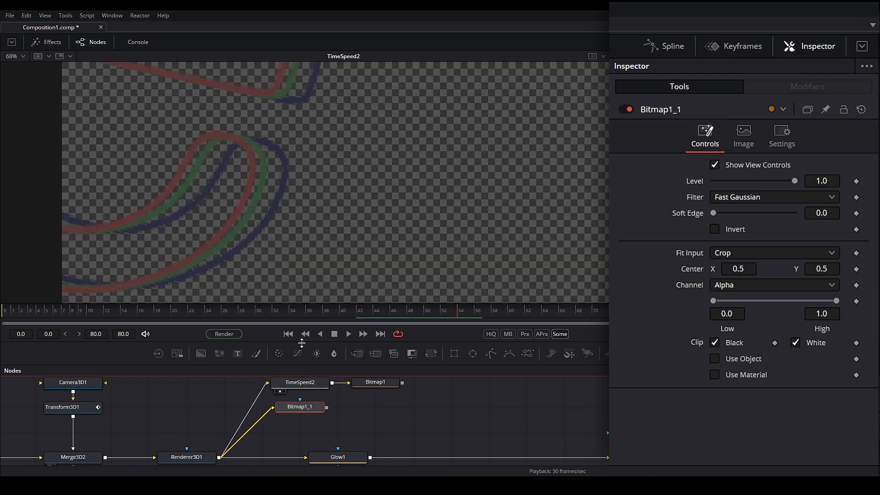
{"action": "left_click", "coordinate": [307, 384]}
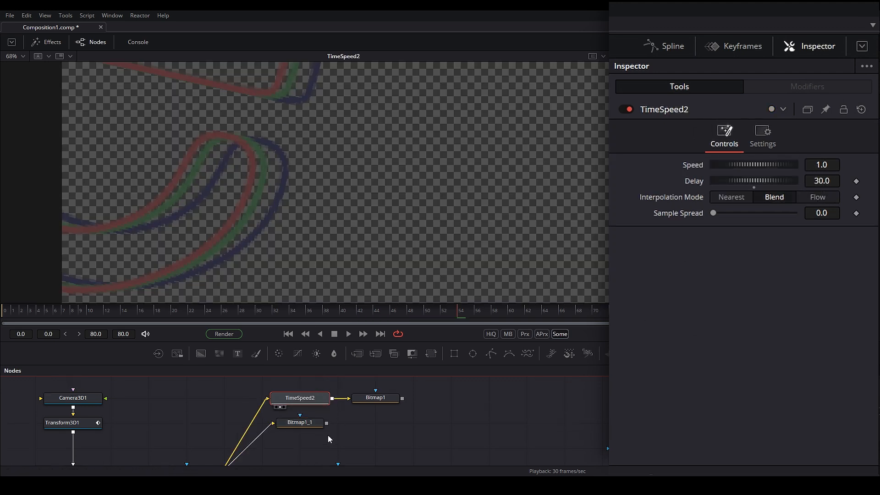
{"action": "scroll", "coordinate": [325, 433], "scroll_direction": "down", "scroll_amount": 1}
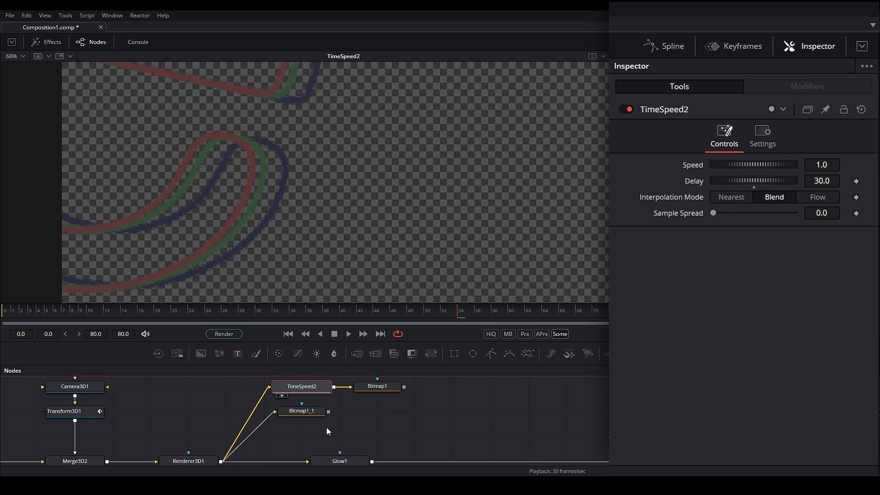
{"action": "left_click_drag", "start_coordinate": [303, 412], "coordinate": [229, 175]}
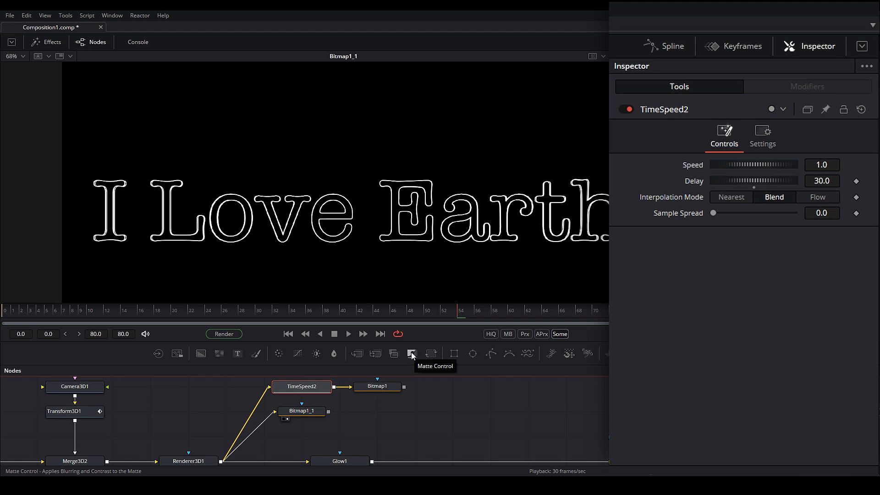
Add a Matte Control node with Bitmap1_1 as its background and Bitmap1 as its foreground, and show it in the viewer.
{"action": "left_click_drag", "start_coordinate": [411, 353], "coordinate": [378, 414]}
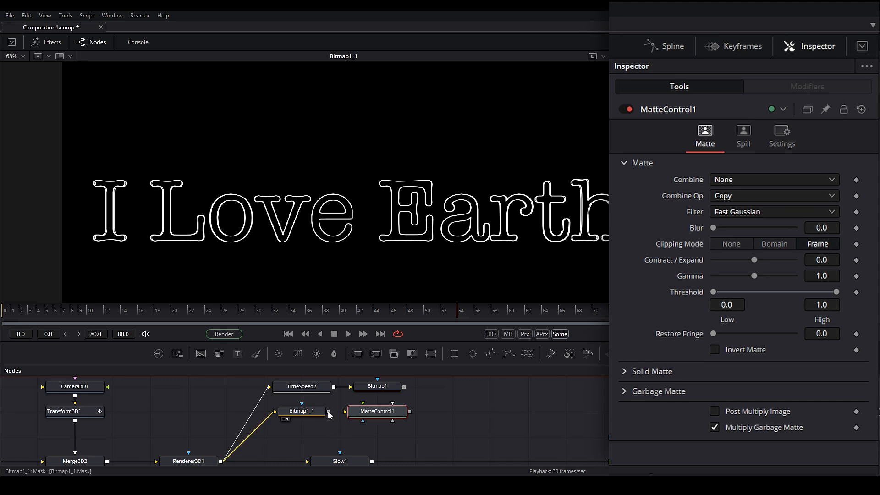
{"action": "left_click_drag", "start_coordinate": [329, 412], "coordinate": [377, 412]}
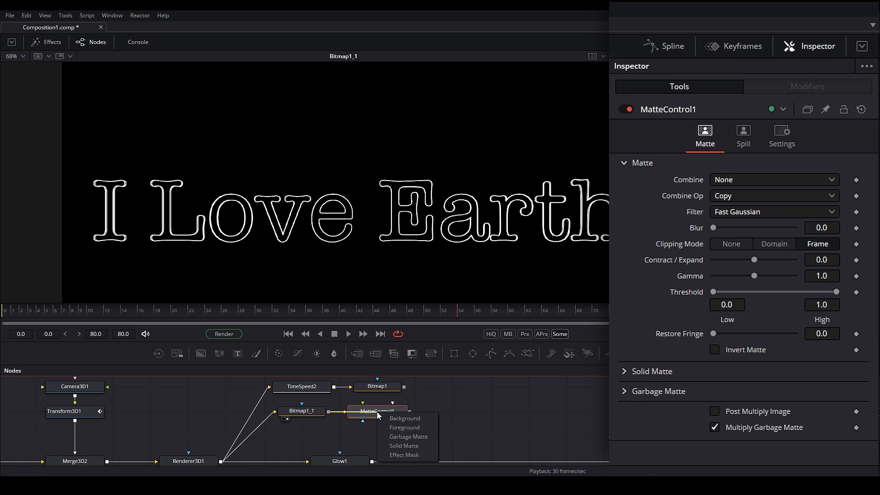
{"action": "left_click", "coordinate": [404, 423]}
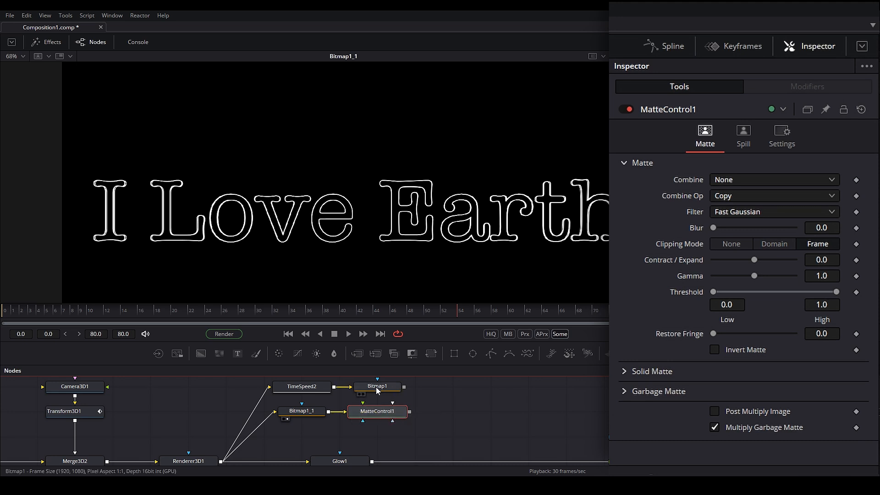
{"action": "left_click_drag", "start_coordinate": [404, 389], "coordinate": [367, 421]}
{"action": "left_click", "coordinate": [384, 439]}
{"action": "key", "text": "1"}
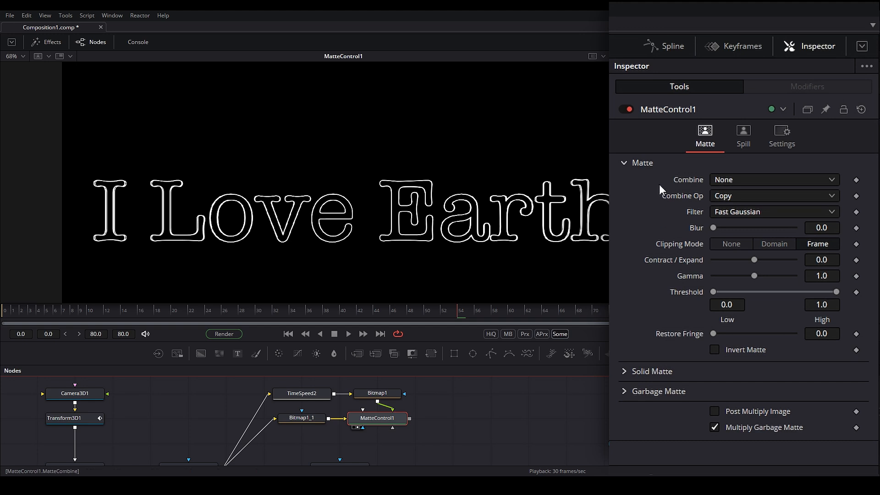
Set MatteControl1's Combine to Combine Alpha and its Combine Op to Subtract.
{"action": "left_click", "coordinate": [715, 181]}
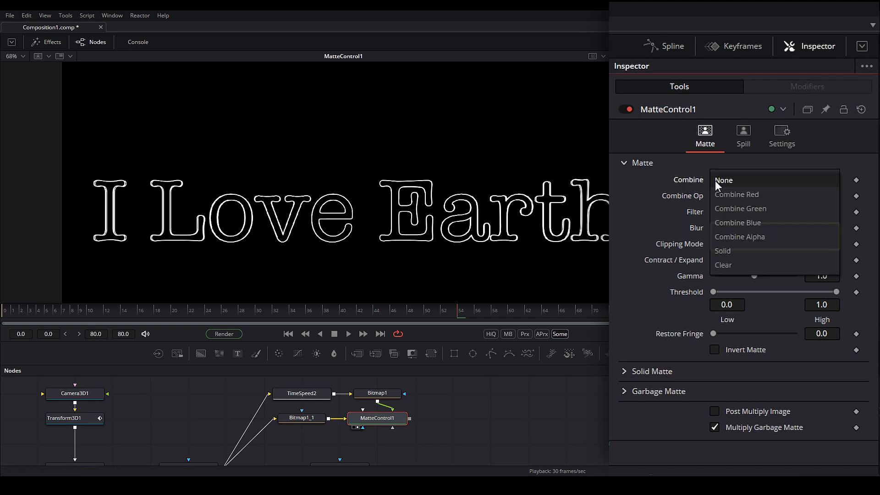
{"action": "left_click", "coordinate": [722, 235]}
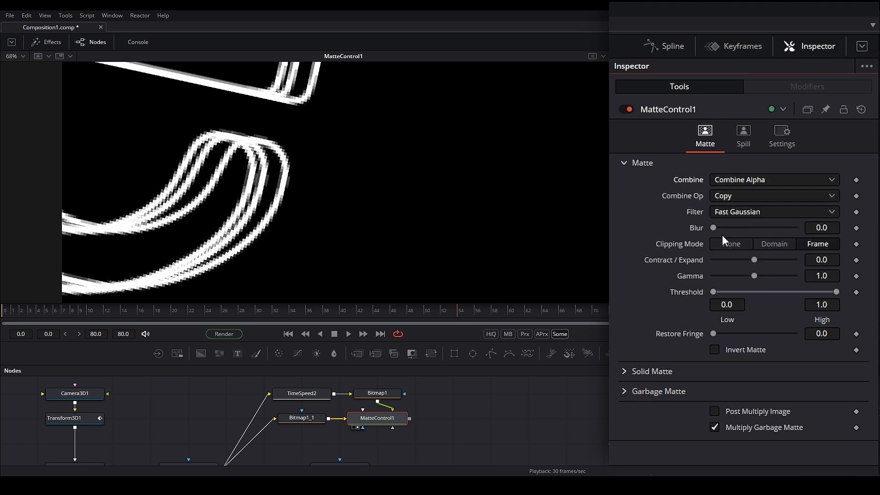
{"action": "left_click", "coordinate": [725, 197]}
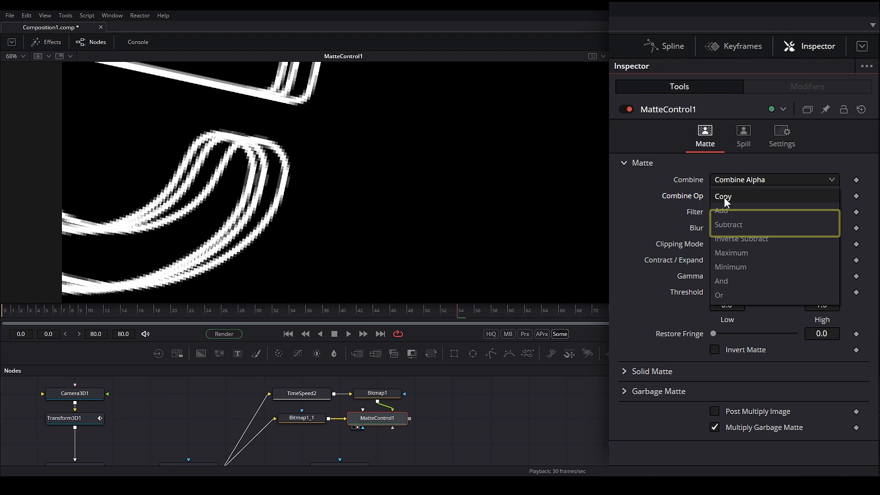
{"action": "left_click", "coordinate": [735, 227]}
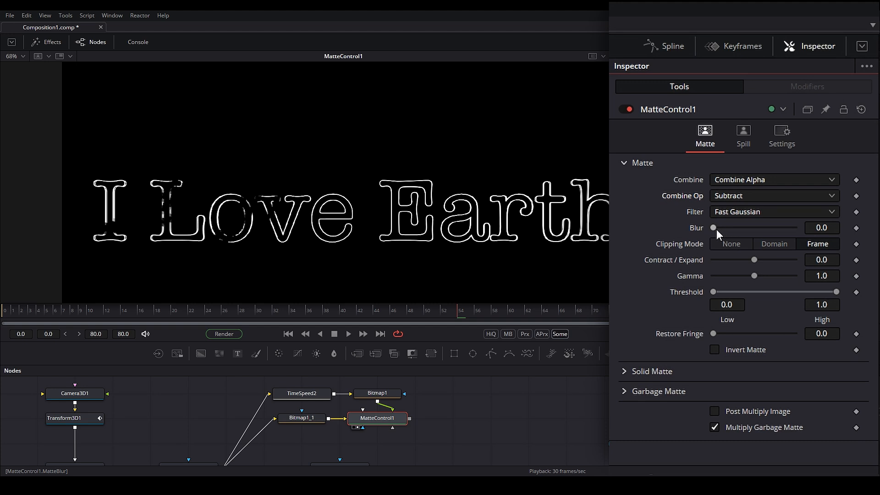
Set MatteControl1's Blur to 3.46 and connect its output to Glow1 as the effect mask.
{"action": "left_click", "coordinate": [815, 228]}
{"action": "type", "text": "3.4"}
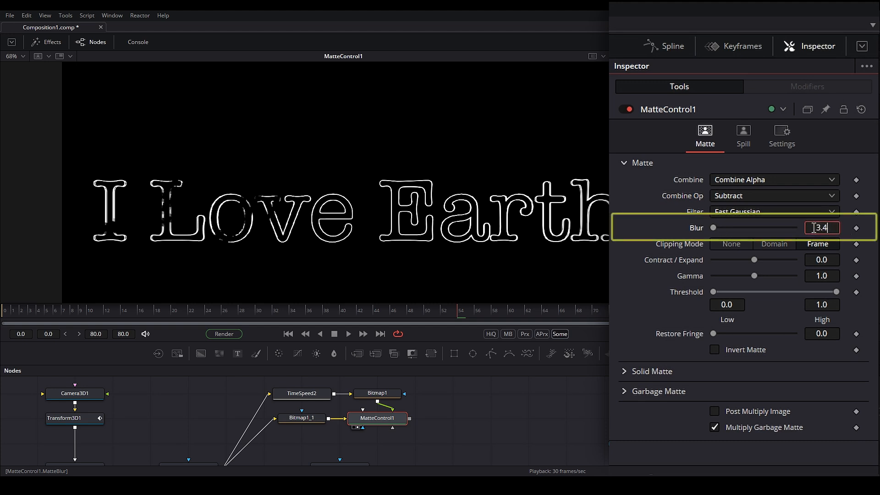
{"action": "type", "text": "6"}
{"action": "key", "text": "Tab"}
{"action": "scroll", "coordinate": [408, 413], "scroll_direction": "down", "scroll_amount": 1}
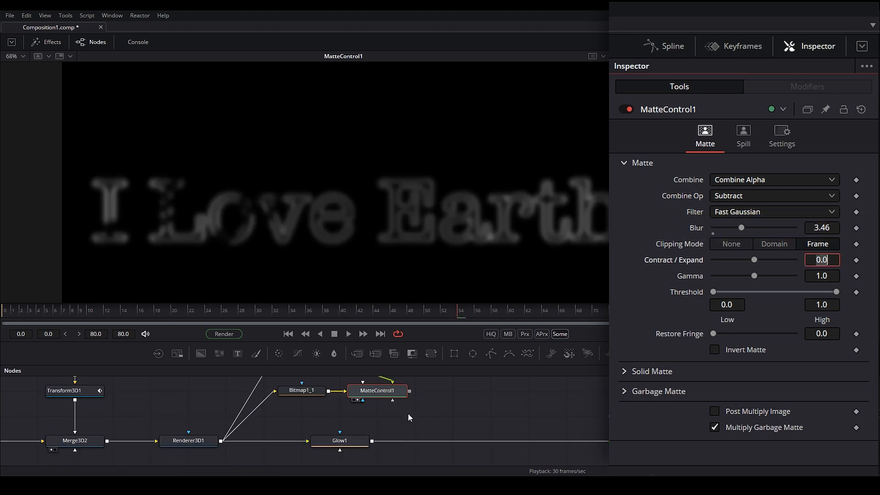
{"action": "left_click_drag", "start_coordinate": [409, 391], "coordinate": [378, 439]}
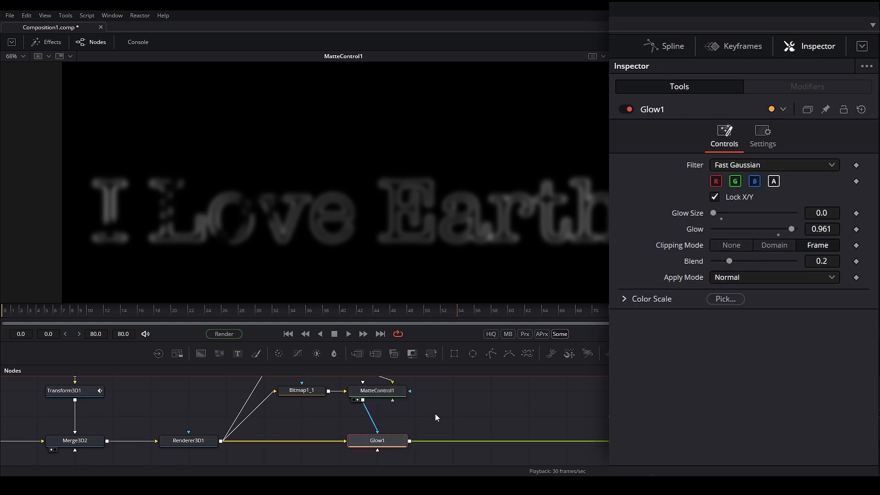
Show Merge2 in the viewer, then scrub through and play the animation to check the masked glow.
{"action": "left_click", "coordinate": [347, 310]}
{"action": "left_click_drag", "start_coordinate": [361, 318], "coordinate": [442, 314]}
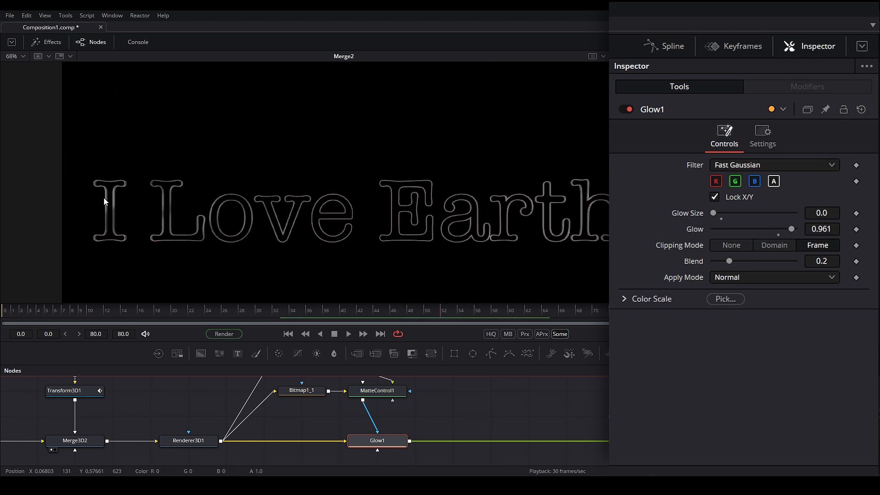
{"action": "left_click", "coordinate": [363, 333]}
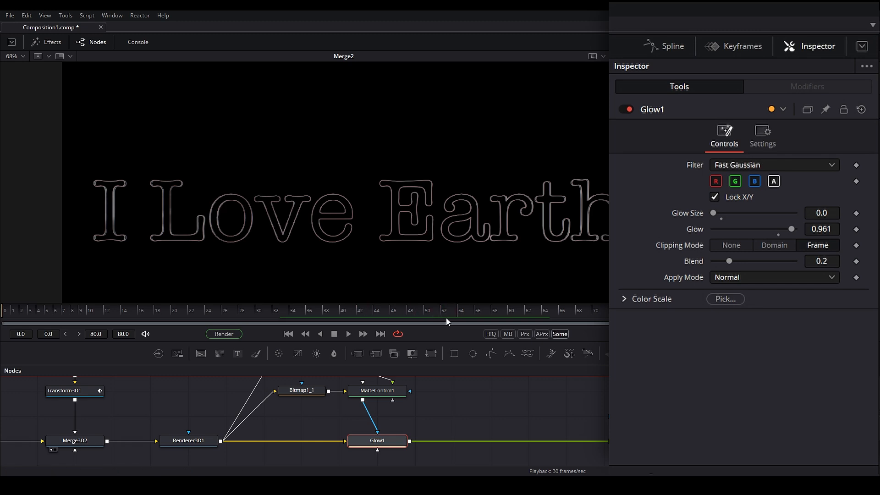
{"action": "left_click", "coordinate": [287, 333]}
{"action": "left_click", "coordinate": [348, 334]}
{"action": "left_click", "coordinate": [334, 333]}
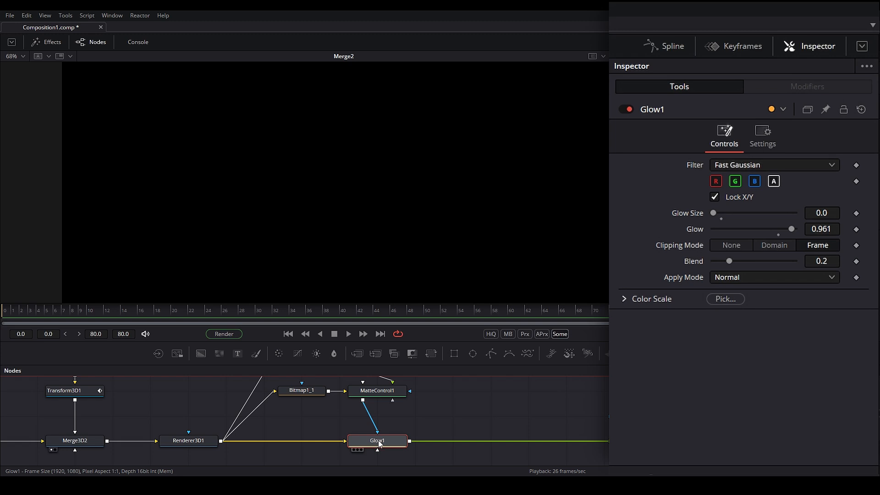
Add a Soft Glow node after Glow1, ahead of Merge2.
{"action": "key", "text": "shift+space"}
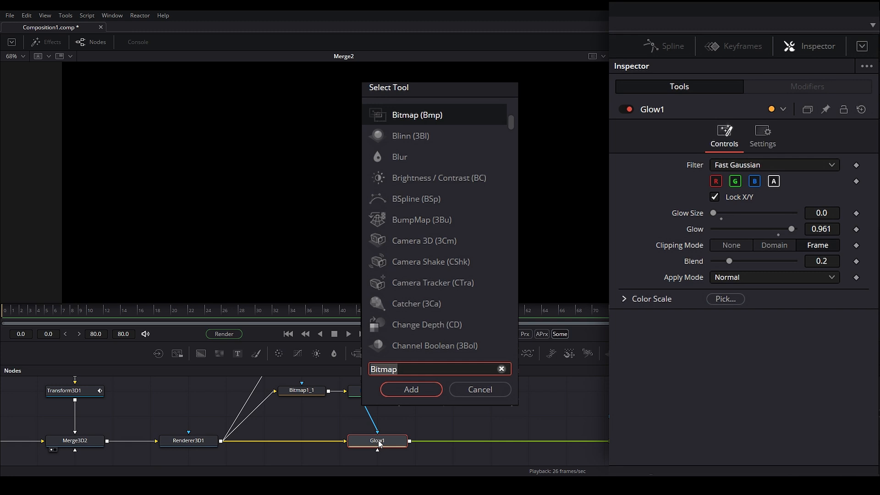
{"action": "type", "text": "soft glow"}
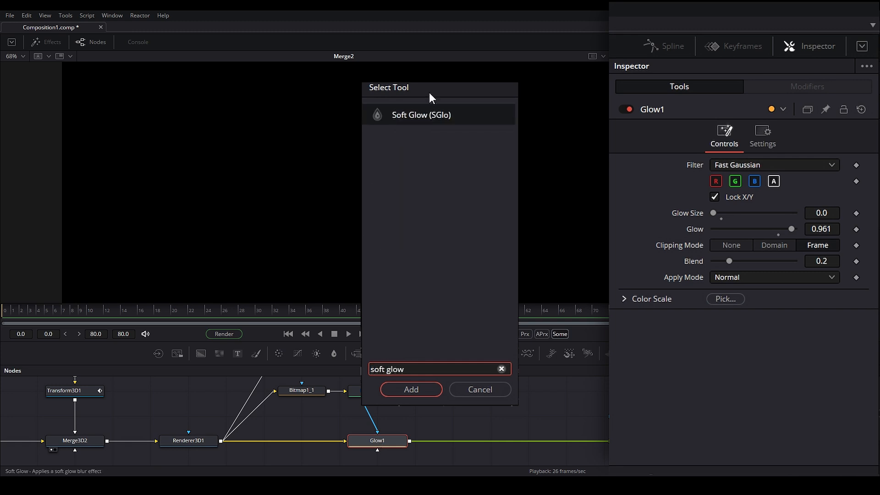
{"action": "left_click", "coordinate": [424, 113]}
{"action": "left_click", "coordinate": [411, 389]}
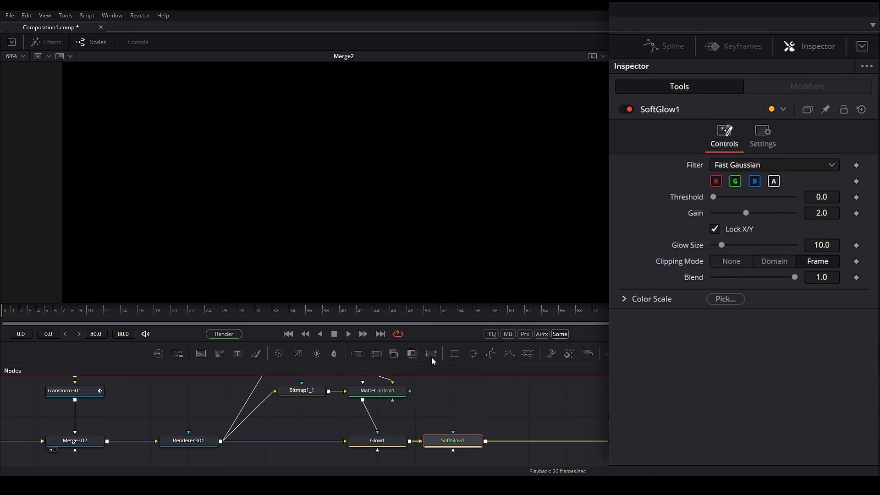
{"action": "mouse_move", "coordinate": [451, 440]}
{"action": "left_mouse_down"}
{"action": "mouse_move", "coordinate": [458, 463]}
{"action": "mouse_move", "coordinate": [458, 440]}
{"action": "left_mouse_up"}
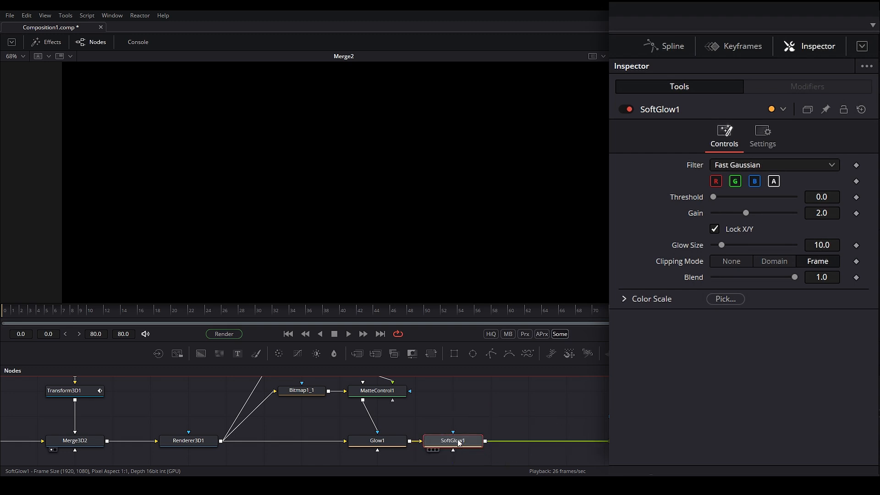
At frame 54, turn off the red and green channels of SoftGlow1, leaving blue and alpha on.
{"action": "left_click_drag", "start_coordinate": [55, 315], "coordinate": [245, 315]}
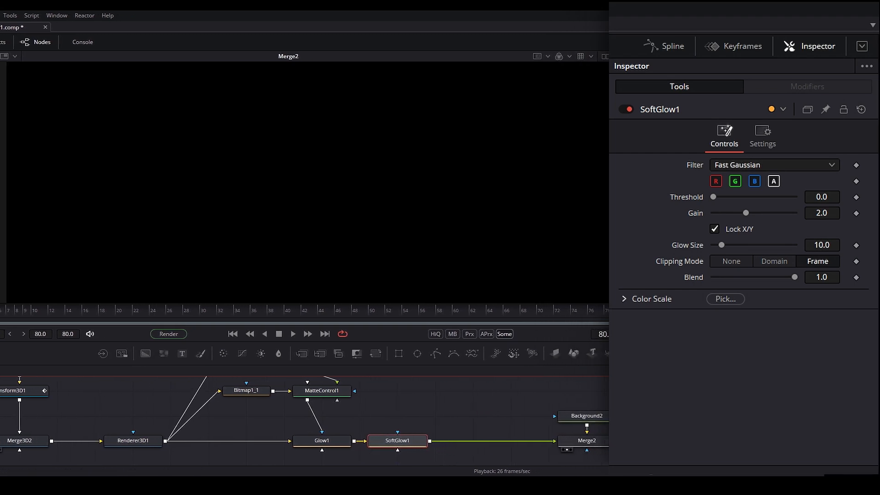
{"action": "left_click_drag", "start_coordinate": [302, 310], "coordinate": [378, 315]}
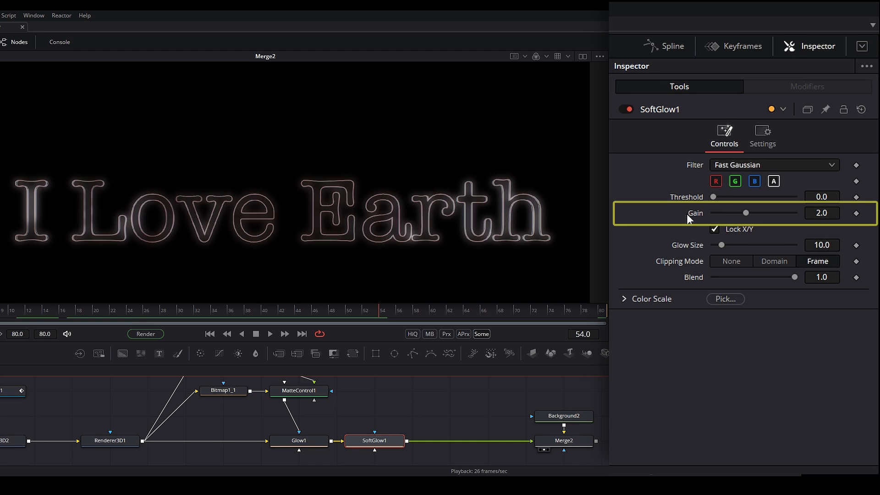
{"action": "left_click", "coordinate": [716, 181]}
{"action": "left_click", "coordinate": [735, 180]}
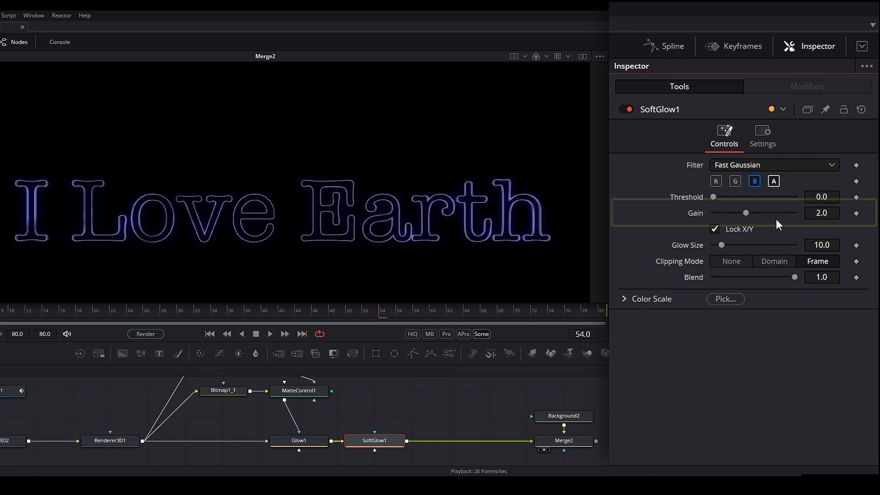
Set SoftGlow1's Gain to 4.57 and its Glow Size to 14.2.
{"action": "left_click", "coordinate": [812, 216]}
{"action": "type", "text": "4.57"}
{"action": "key", "text": "Tab"}
{"action": "type", "text": "1"}
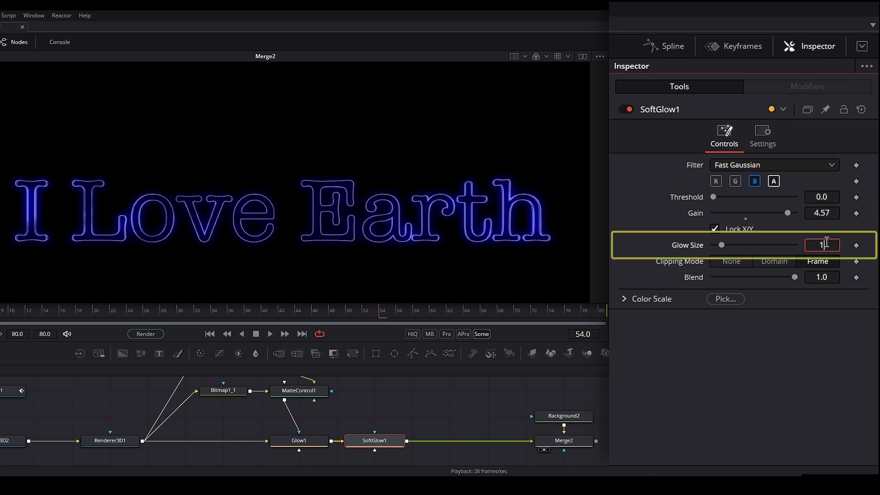
{"action": "type", "text": "4.2"}
{"action": "key", "text": "Tab"}
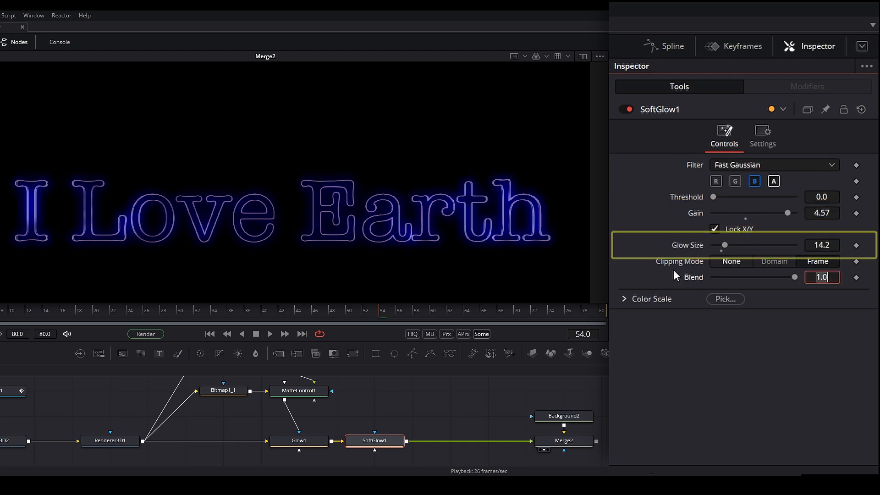
At frame 61, keyframe the colour channels and the Gain of SoftGlow1.
{"action": "left_click_drag", "start_coordinate": [397, 316], "coordinate": [439, 318]}
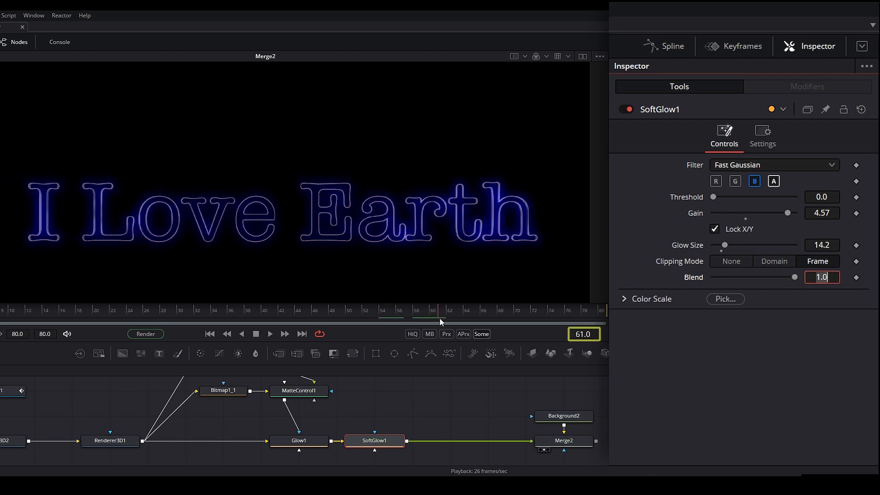
{"action": "left_click", "coordinate": [856, 181]}
{"action": "left_click", "coordinate": [856, 214]}
Keyframe SoftGlow1's colour channels by enabling green at frame 63 and red at frame 65.
{"action": "left_click_drag", "start_coordinate": [443, 313], "coordinate": [456, 315]}
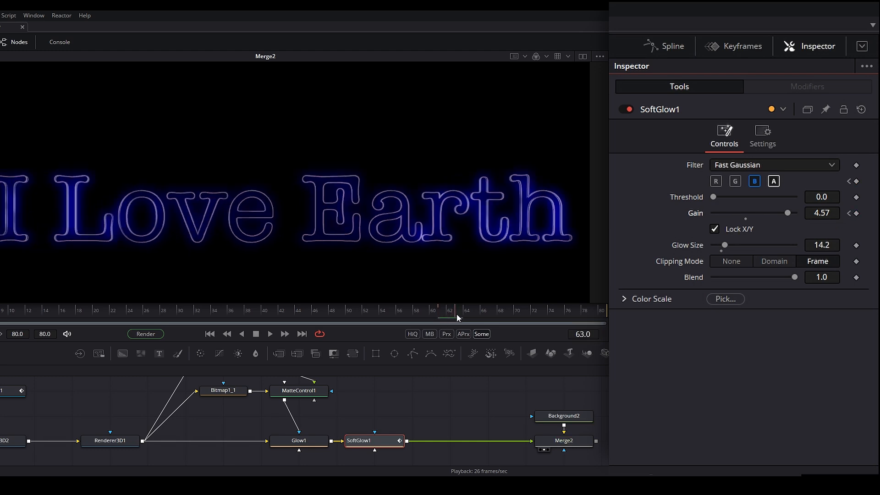
{"action": "left_click", "coordinate": [856, 181]}
{"action": "left_click", "coordinate": [738, 182]}
{"action": "left_click_drag", "start_coordinate": [452, 312], "coordinate": [472, 318]}
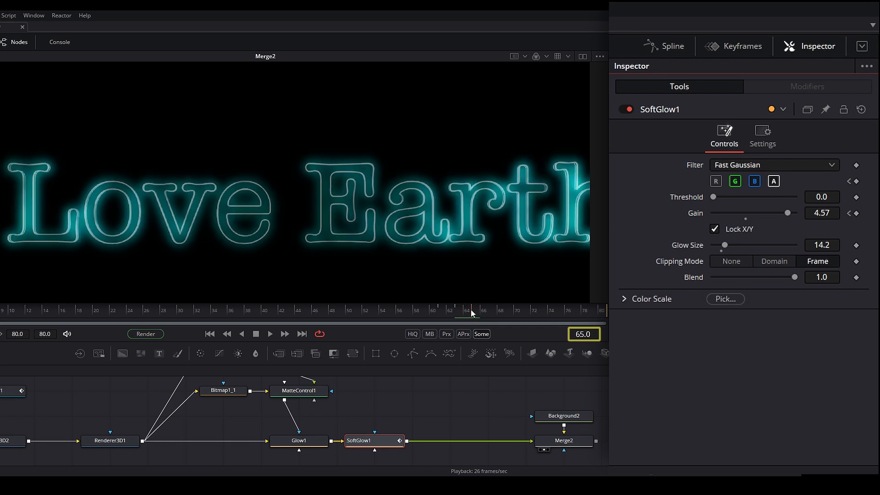
{"action": "left_click", "coordinate": [718, 182]}
At frame 66, set SoftGlow1's Gain to 2.68.
{"action": "left_click_drag", "start_coordinate": [470, 311], "coordinate": [488, 312]}
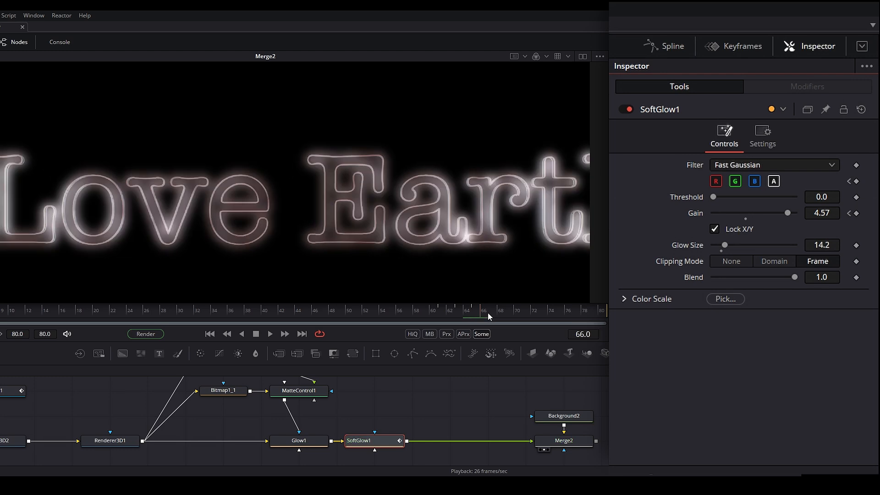
{"action": "left_click_drag", "start_coordinate": [788, 212], "coordinate": [747, 214]}
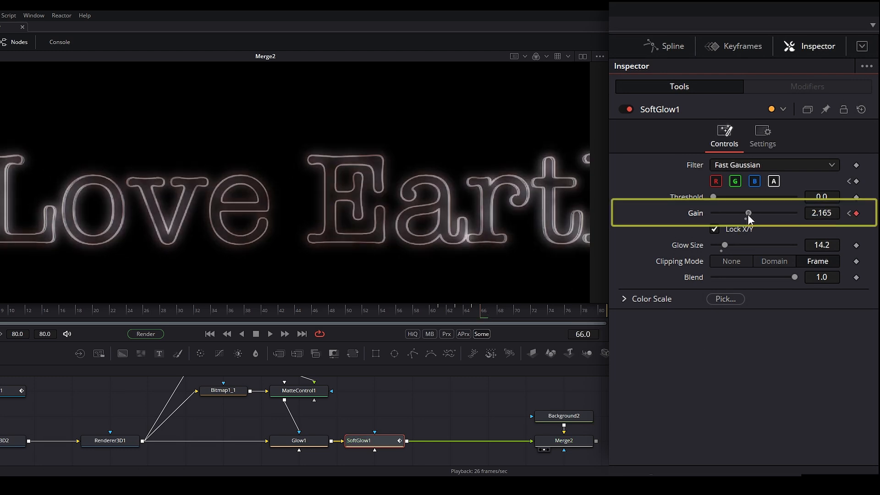
{"action": "double_click", "coordinate": [811, 211]}
{"action": "type", "text": "2.68"}
{"action": "key", "text": "Tab"}
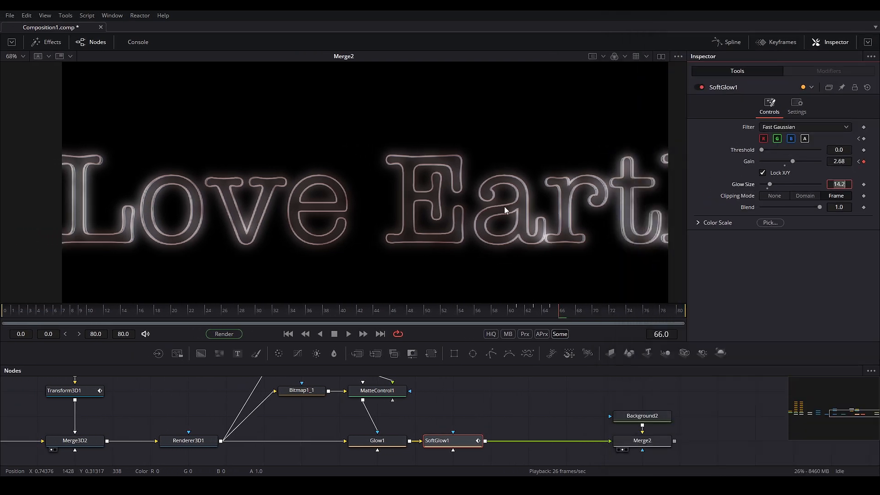
Open the Spline editor and hide SoftGlow1's Alpha and Gain curves so only Red, Green and Blue remain.
{"action": "left_click", "coordinate": [728, 42]}
{"action": "left_click_drag", "start_coordinate": [610, 344], "coordinate": [608, 284]}
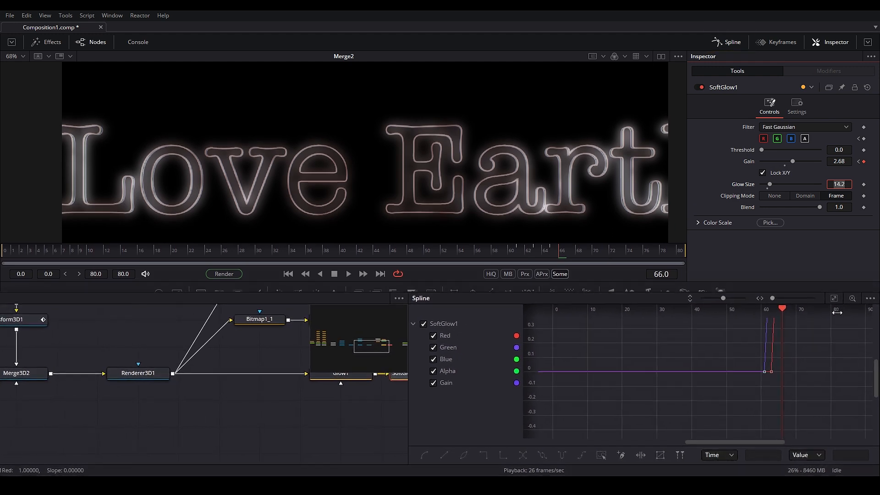
{"action": "left_click", "coordinate": [827, 267]}
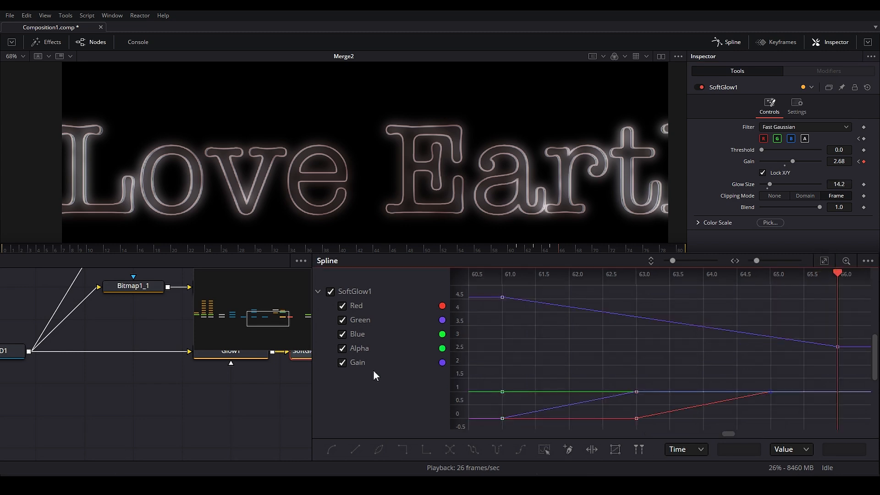
{"action": "left_click", "coordinate": [343, 362]}
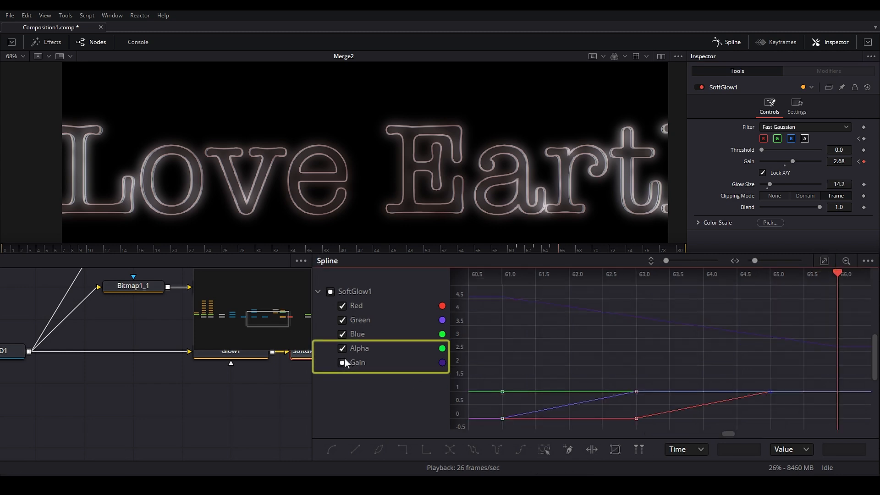
{"action": "left_click", "coordinate": [343, 348]}
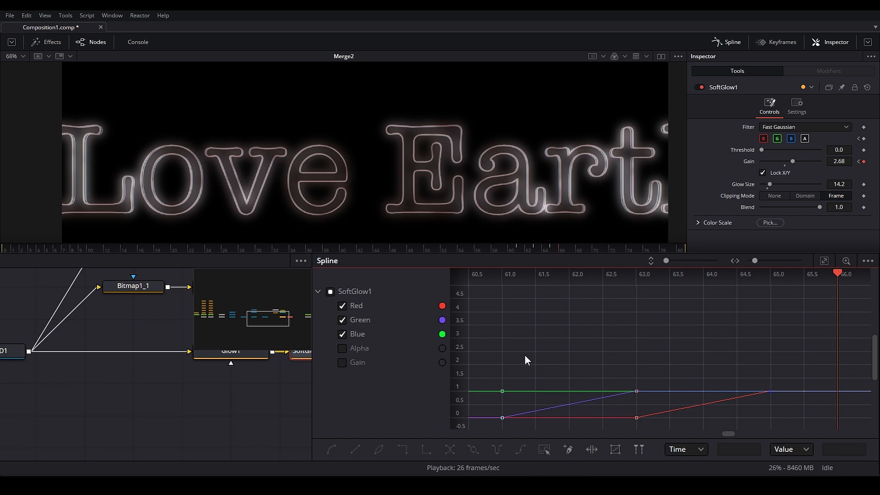
Select all Red, Green and Blue keyframes, apply Step In interpolation to them, and close the Spline editor.
{"action": "left_click_drag", "start_coordinate": [486, 318], "coordinate": [782, 439]}
{"action": "left_click_drag", "start_coordinate": [544, 399], "coordinate": [581, 383]}
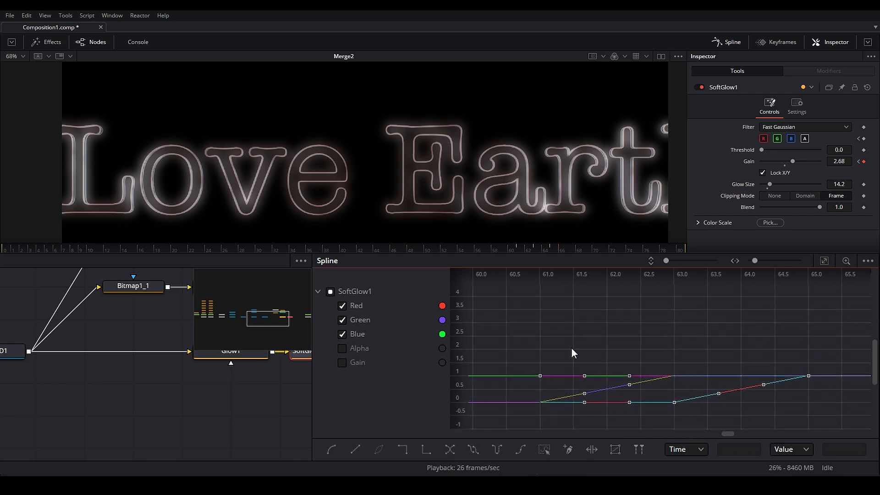
{"action": "left_click", "coordinate": [404, 446]}
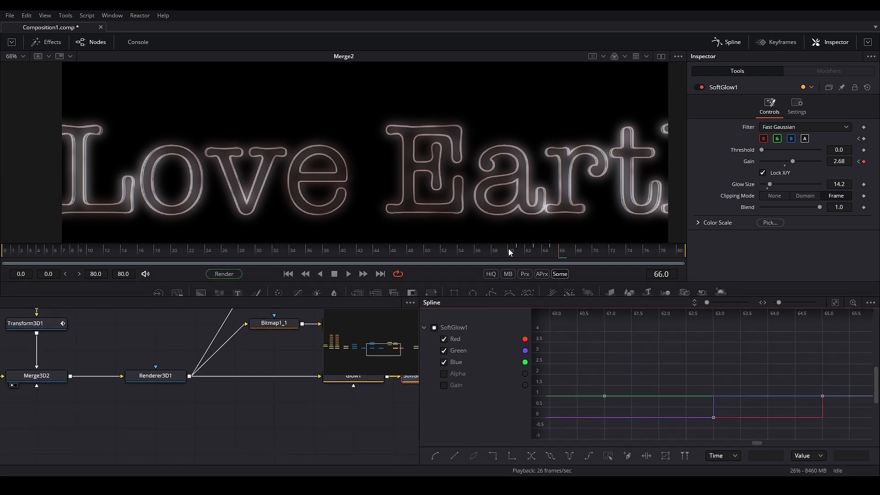
{"action": "left_click", "coordinate": [729, 44]}
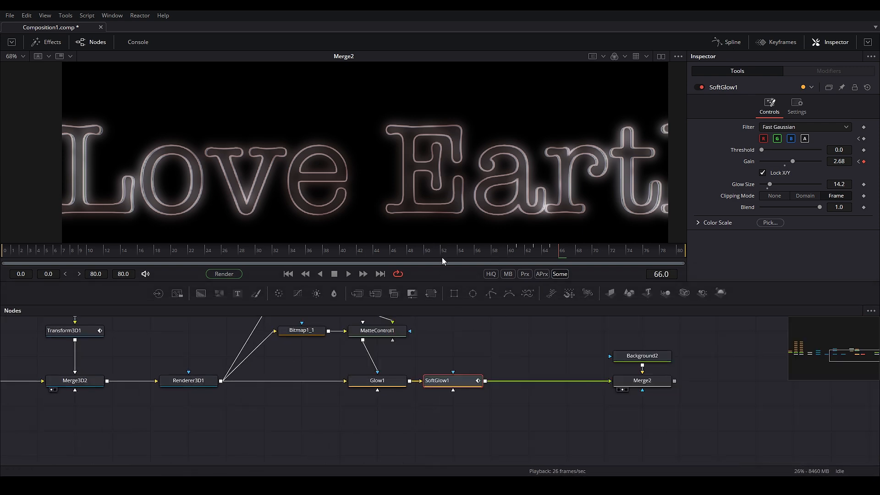
Play the animation from the first frame to check the stepped glow colours, stopping at frame 47.
{"action": "left_click", "coordinate": [288, 274]}
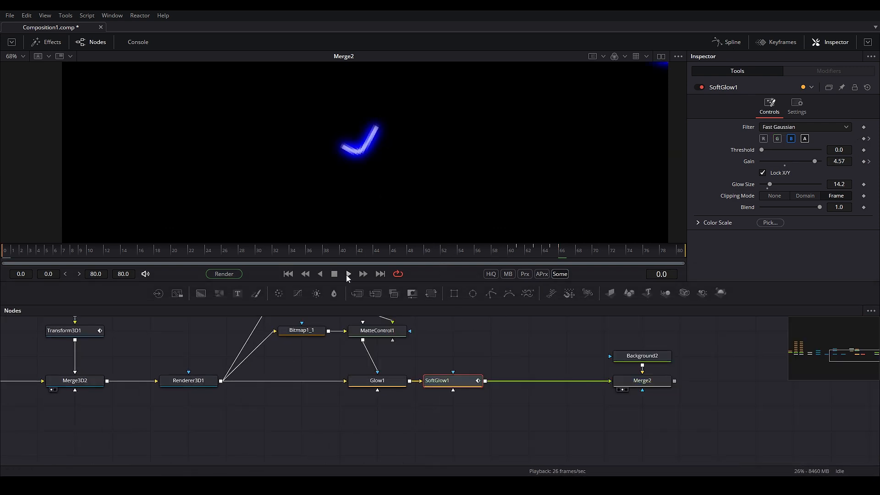
{"action": "left_click", "coordinate": [347, 274]}
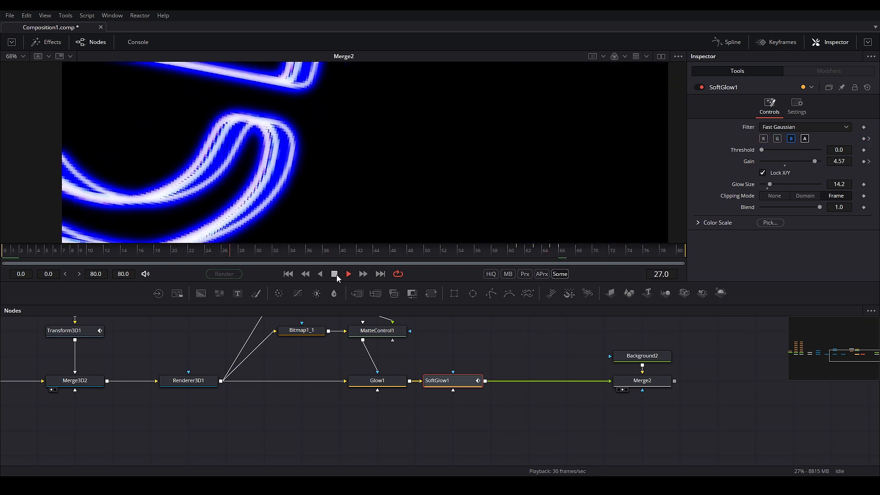
{"action": "left_click", "coordinate": [334, 274]}
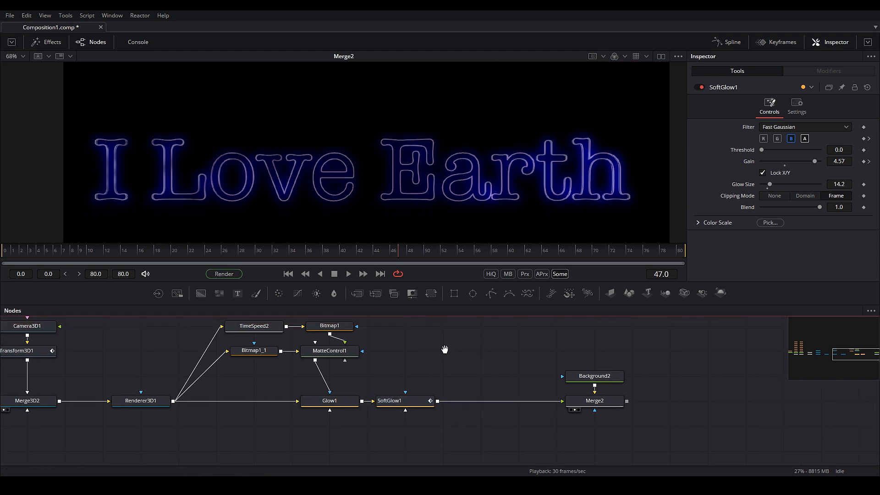
Add a Directional Blur node above SoftGlow1 and feed it SoftGlow1's output.
{"action": "left_click_drag", "start_coordinate": [474, 332], "coordinate": [435, 361]}
{"action": "key", "text": "shift+space"}
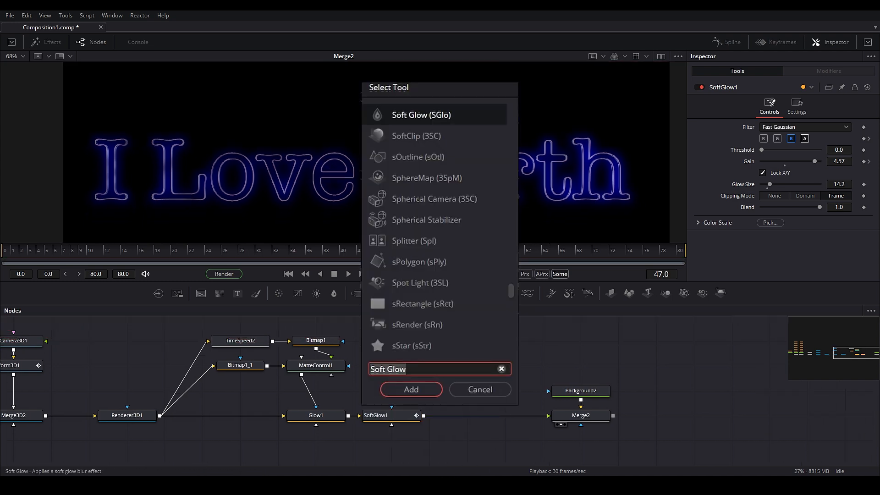
{"action": "type", "text": "blur"}
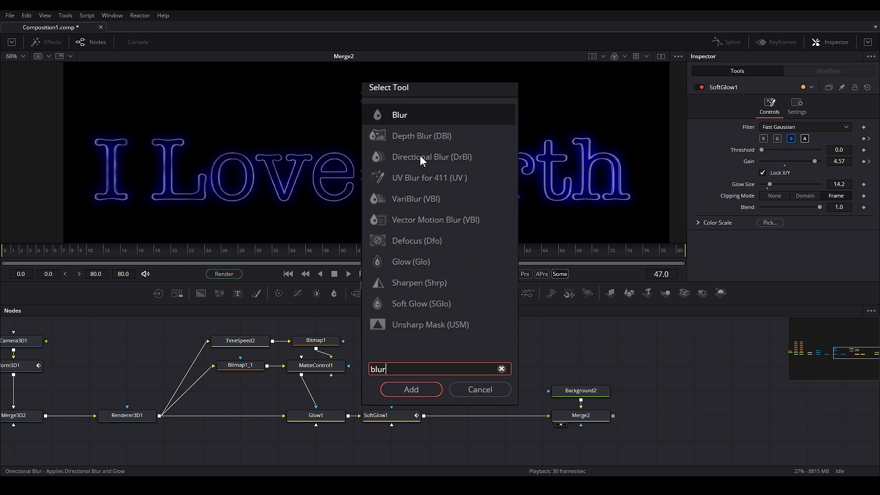
{"action": "left_click", "coordinate": [418, 157]}
{"action": "left_click", "coordinate": [415, 387]}
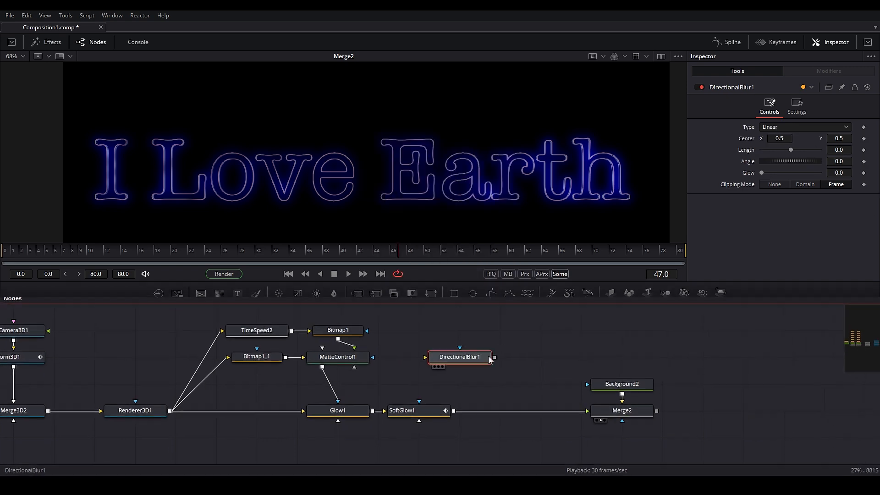
{"action": "left_click_drag", "start_coordinate": [542, 397], "coordinate": [572, 300]}
{"action": "left_click_drag", "start_coordinate": [626, 347], "coordinate": [585, 348]}
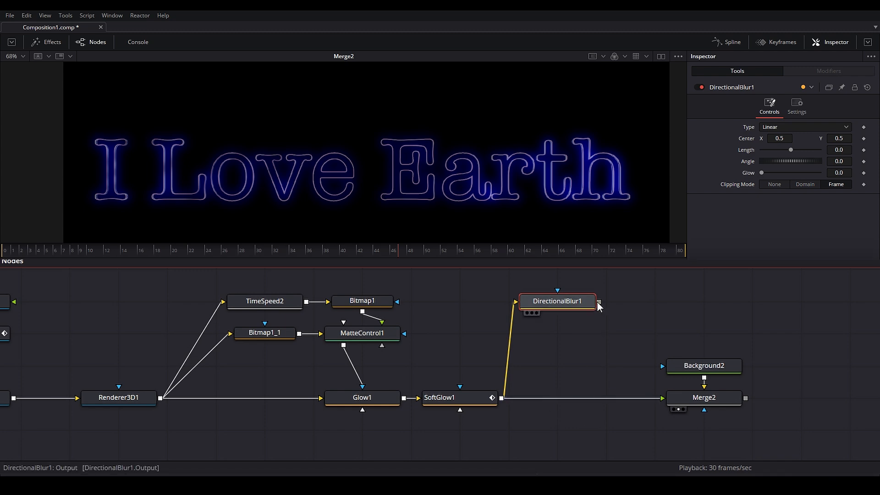
Merge DirectionalBlur1 over SoftGlow1's output ahead of Merge2, and arrange the blur directly above the new merge node.
{"action": "left_click_drag", "start_coordinate": [597, 302], "coordinate": [501, 397]}
{"action": "left_click_drag", "start_coordinate": [615, 286], "coordinate": [550, 398]}
{"action": "left_click_drag", "start_coordinate": [539, 399], "coordinate": [588, 400]}
{"action": "left_click", "coordinate": [540, 414]}
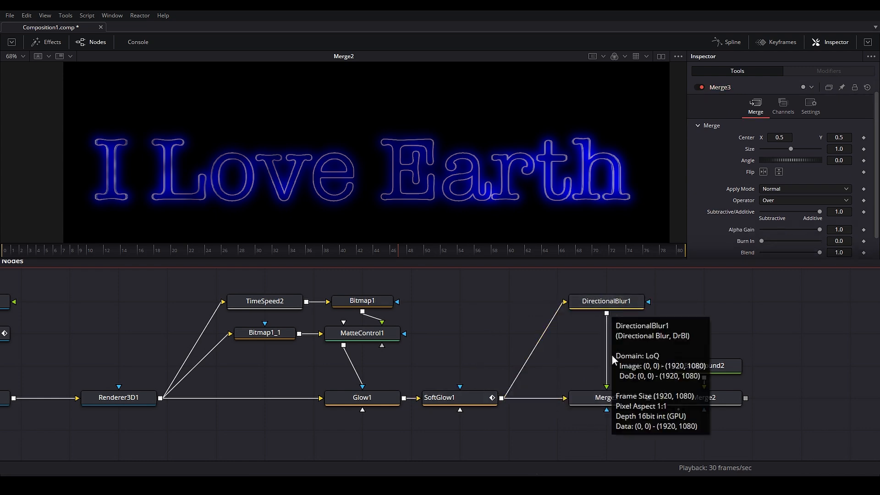
{"action": "left_click_drag", "start_coordinate": [791, 342], "coordinate": [682, 398]}
{"action": "left_click_drag", "start_coordinate": [664, 404], "coordinate": [803, 407]}
Set DirectionalBlur1 to the Centered type with length 0.51 and glow 0.409.
{"action": "left_click", "coordinate": [596, 310]}
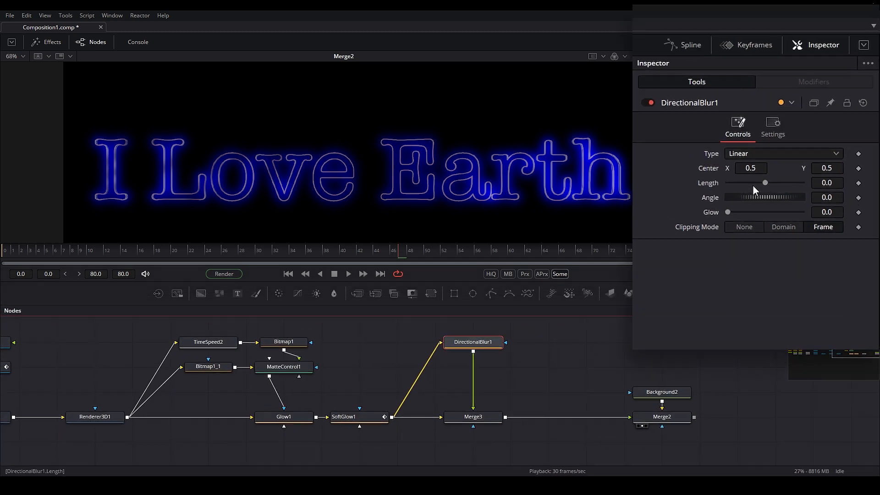
{"action": "left_click", "coordinate": [840, 150]}
{"action": "type", "text": "0"}
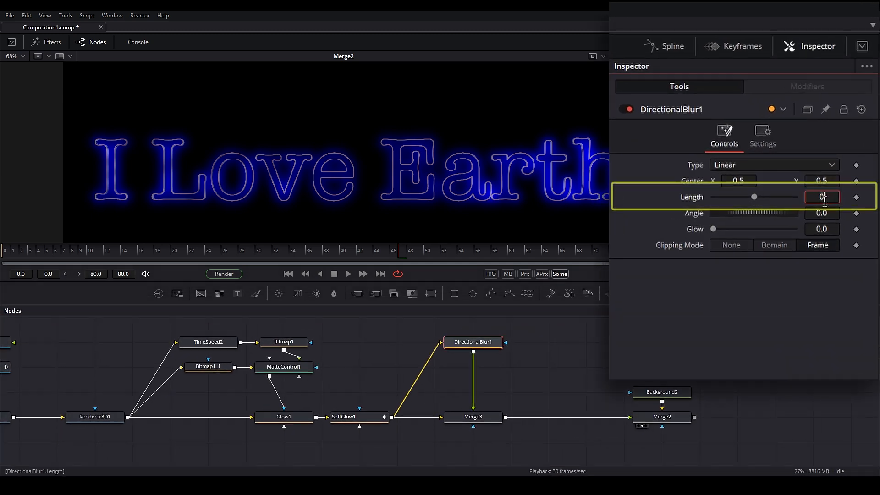
{"action": "type", "text": ".51"}
{"action": "left_click", "coordinate": [820, 229]}
{"action": "type", "text": "0.409"}
{"action": "key", "text": "Tab"}
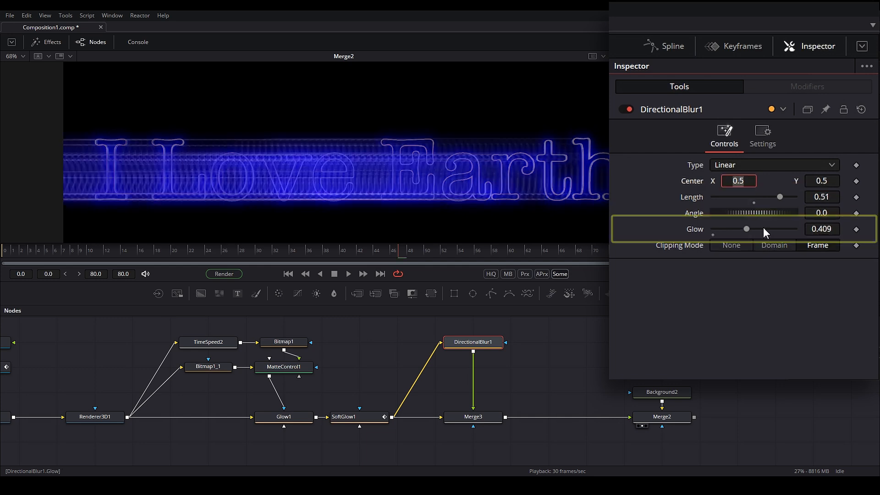
{"action": "left_click", "coordinate": [727, 164]}
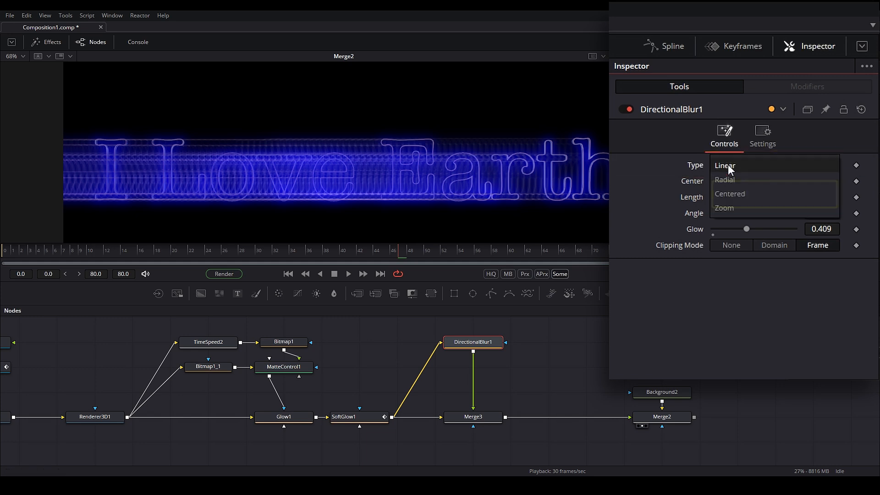
{"action": "left_click", "coordinate": [727, 193]}
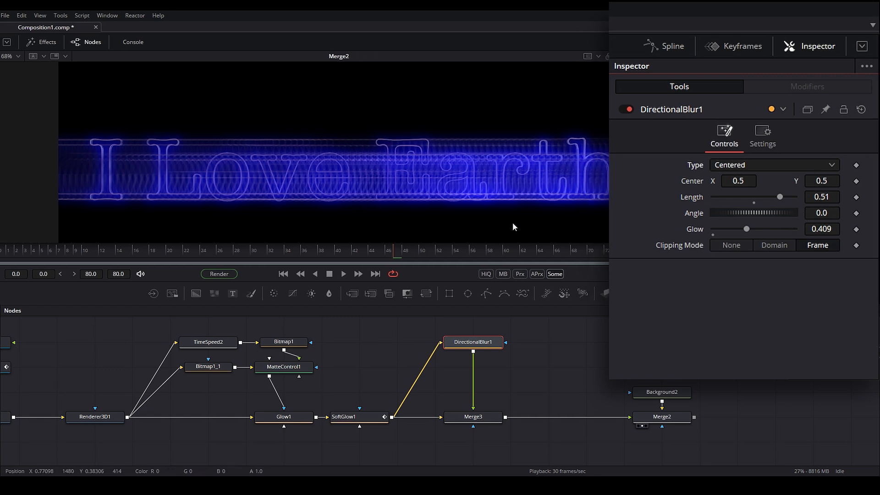
Keyframe the directional blur's angle at 68.7 on frame 60 and at a larger angle on the first frame.
{"action": "left_click_drag", "start_coordinate": [379, 252], "coordinate": [432, 253]}
{"action": "left_click_drag", "start_coordinate": [735, 213], "coordinate": [760, 223]}
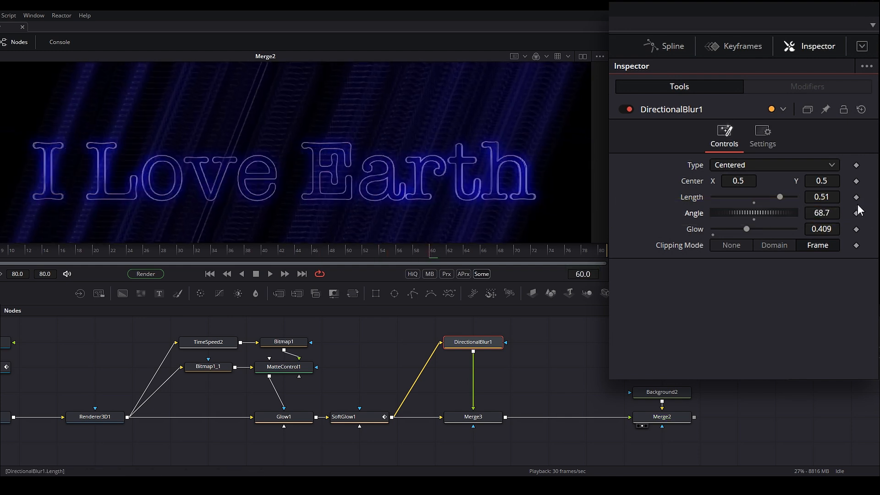
{"action": "left_click", "coordinate": [856, 214]}
{"action": "left_click", "coordinate": [415, 253]}
{"action": "left_click_drag", "start_coordinate": [415, 254], "coordinate": [1, 248]}
{"action": "left_click_drag", "start_coordinate": [783, 214], "coordinate": [794, 215]}
Play the animation to check the rotating blur streaks, stopping at frame 61.
{"action": "left_click", "coordinate": [270, 274]}
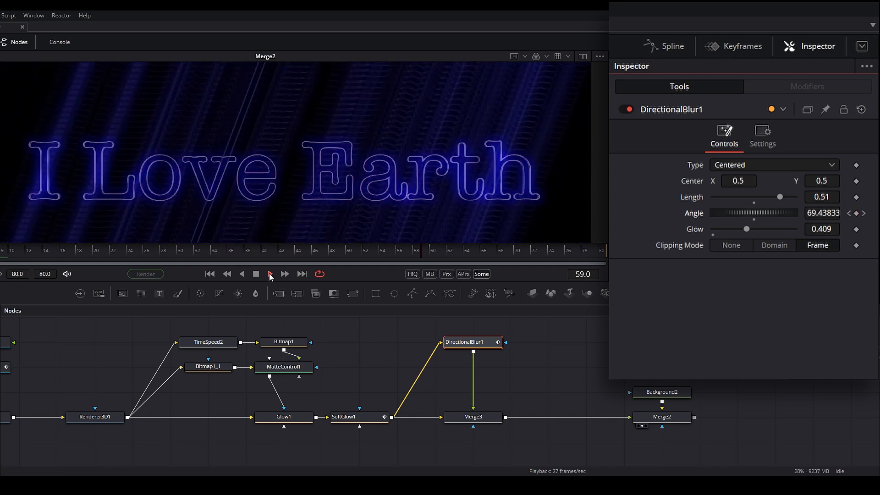
{"action": "left_click", "coordinate": [256, 275]}
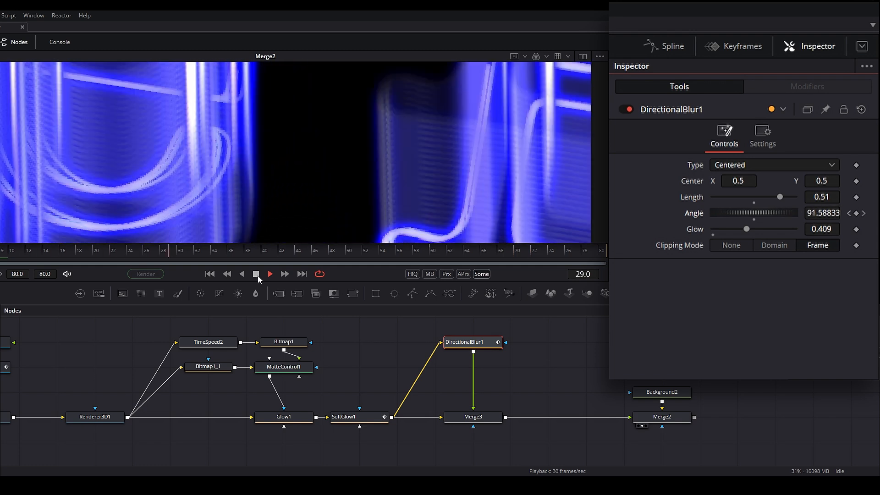
{"action": "left_click", "coordinate": [256, 274]}
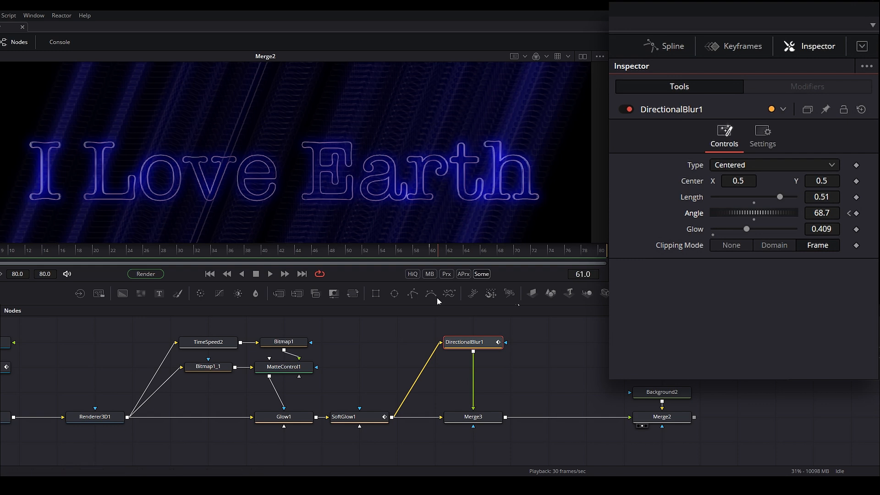
Insert a Blur node after DirectionalBlur1 and set its blur size to 9.2.
{"action": "left_click", "coordinate": [482, 344]}
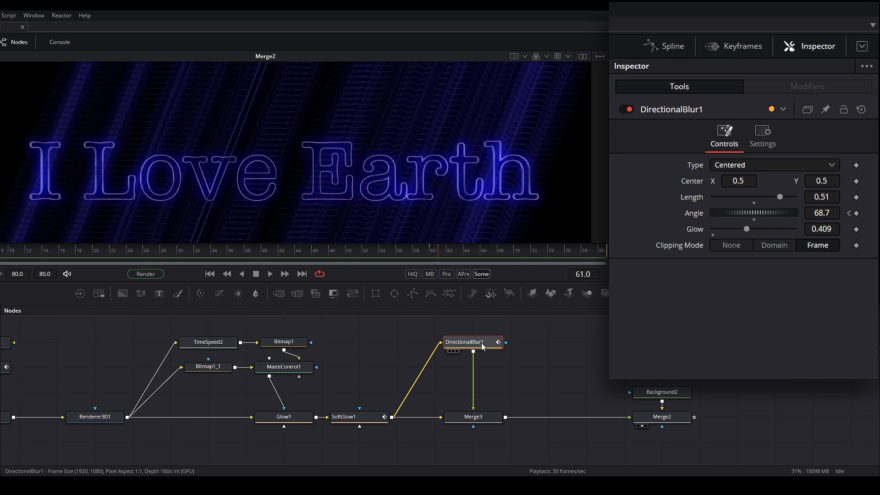
{"action": "key", "text": "shift+space"}
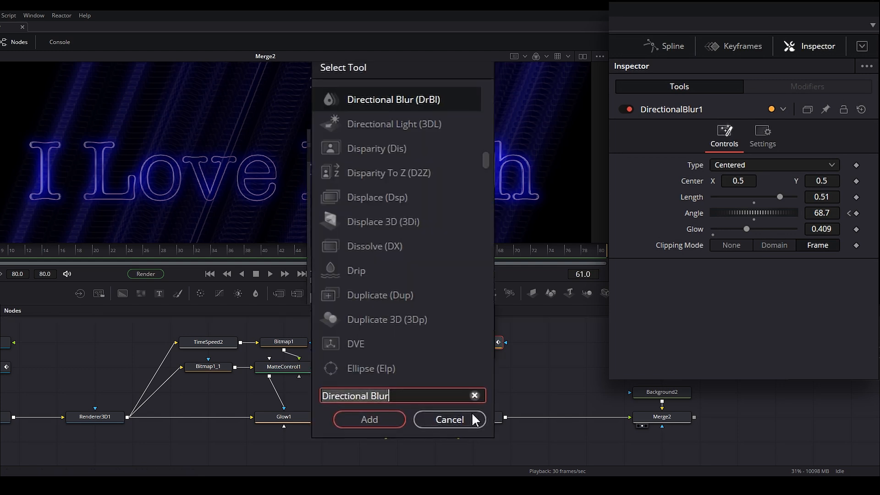
{"action": "type", "text": "blur"}
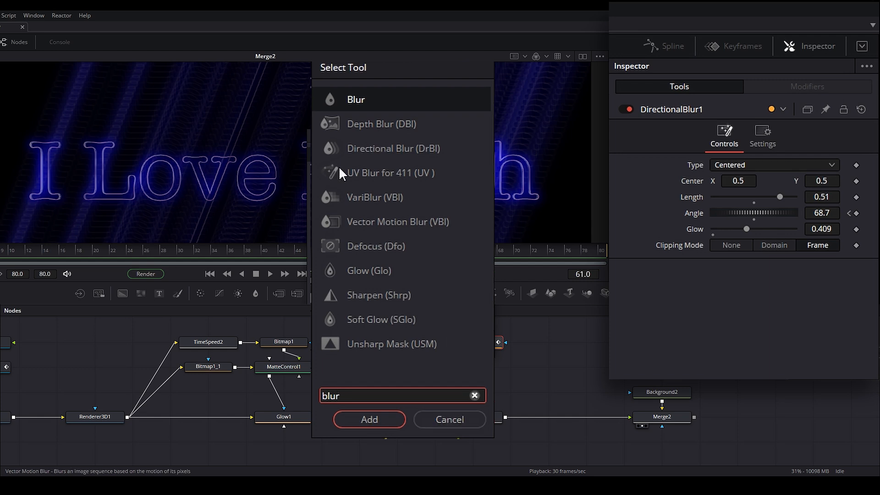
{"action": "left_click", "coordinate": [375, 420]}
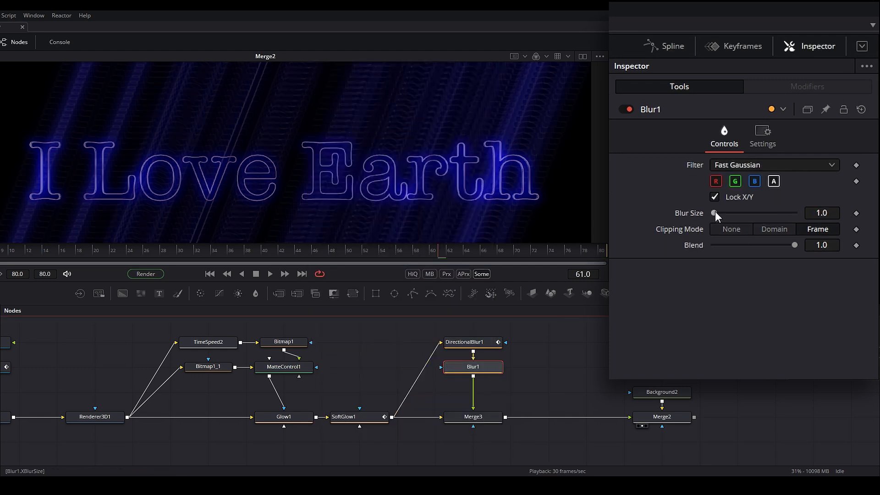
{"action": "left_click_drag", "start_coordinate": [713, 212], "coordinate": [719, 214]}
{"action": "left_click", "coordinate": [828, 213]}
{"action": "key", "text": "Tab"}
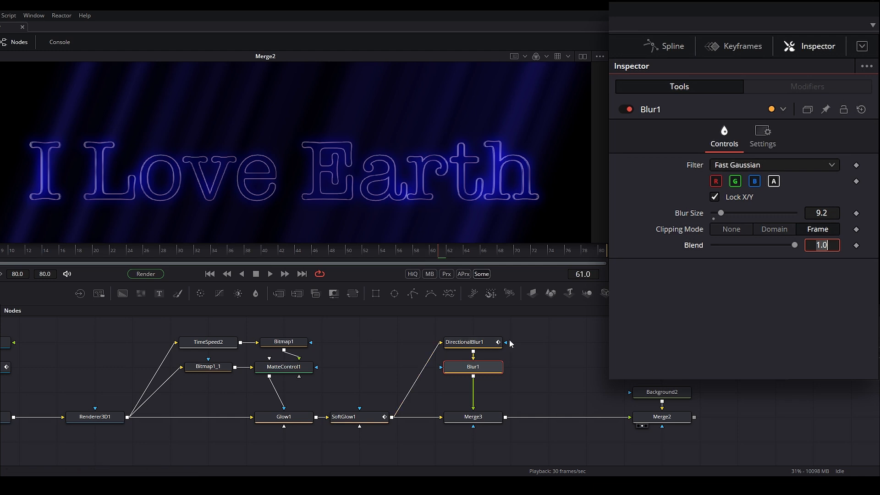
Move both blur nodes up, insert Color Curves between Blur1 and Merge3, and shift its white point to about 0.845 in, 0.919 out.
{"action": "left_click_drag", "start_coordinate": [439, 334], "coordinate": [513, 378]}
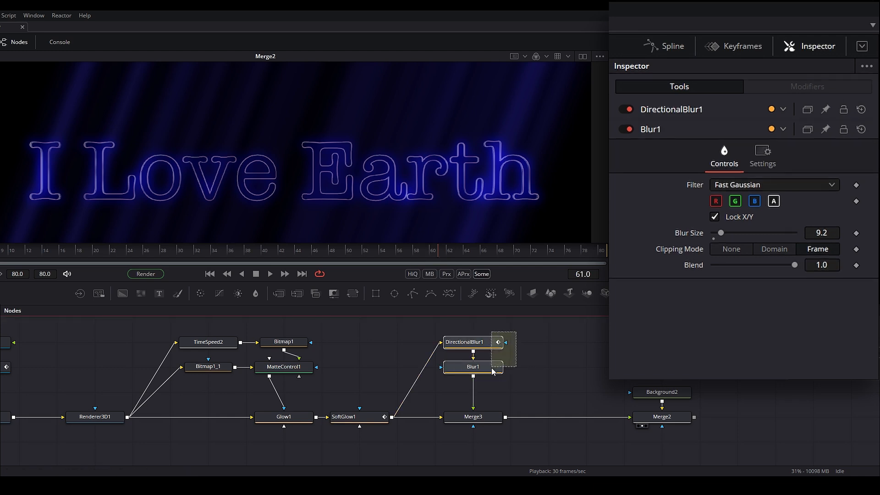
{"action": "left_click_drag", "start_coordinate": [489, 366], "coordinate": [489, 342]}
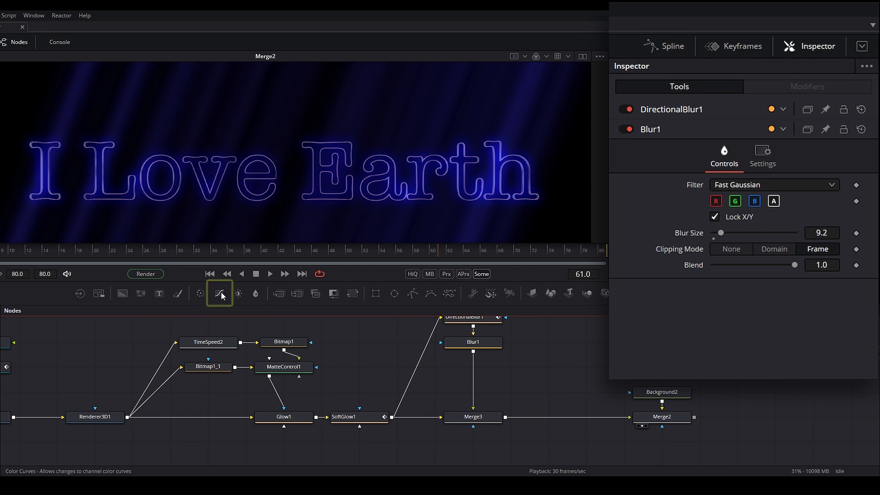
{"action": "left_click_drag", "start_coordinate": [224, 296], "coordinate": [474, 373]}
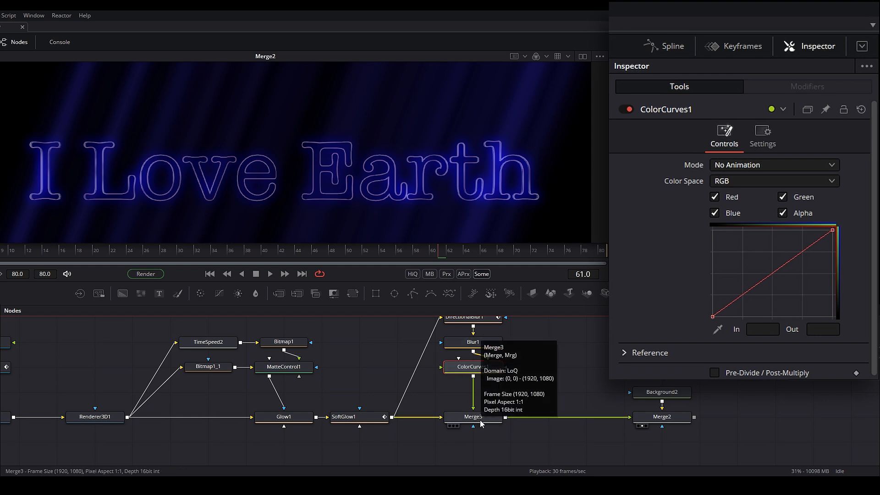
{"action": "left_click_drag", "start_coordinate": [832, 229], "coordinate": [826, 231]}
{"action": "left_click_drag", "start_coordinate": [818, 236], "coordinate": [814, 237]}
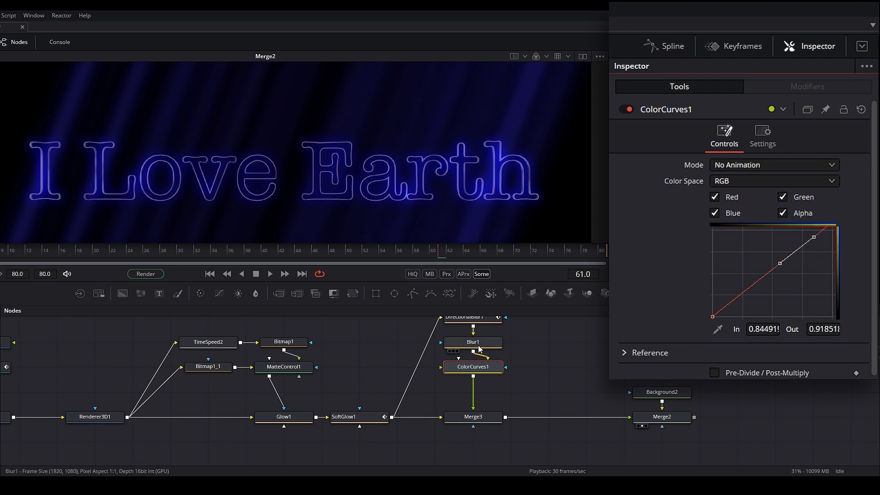
Shift the upstream nodes away from Merge2 to make room and insert a Color Corrector node after Merge3.
{"action": "key", "text": "ctrl+f"}
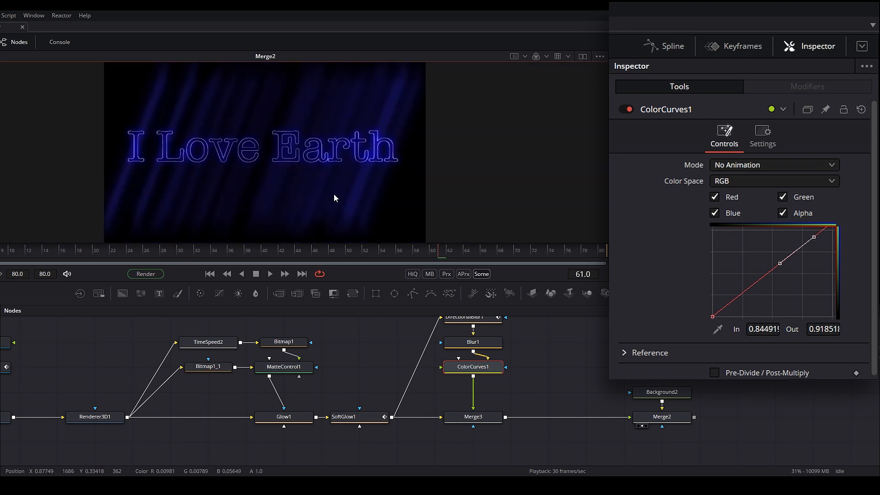
{"action": "left_click_drag", "start_coordinate": [535, 384], "coordinate": [458, 385]}
{"action": "left_click_drag", "start_coordinate": [493, 352], "coordinate": [619, 429]}
{"action": "left_click_drag", "start_coordinate": [585, 418], "coordinate": [662, 418]}
{"action": "left_click", "coordinate": [452, 438]}
{"action": "left_click", "coordinate": [398, 418]}
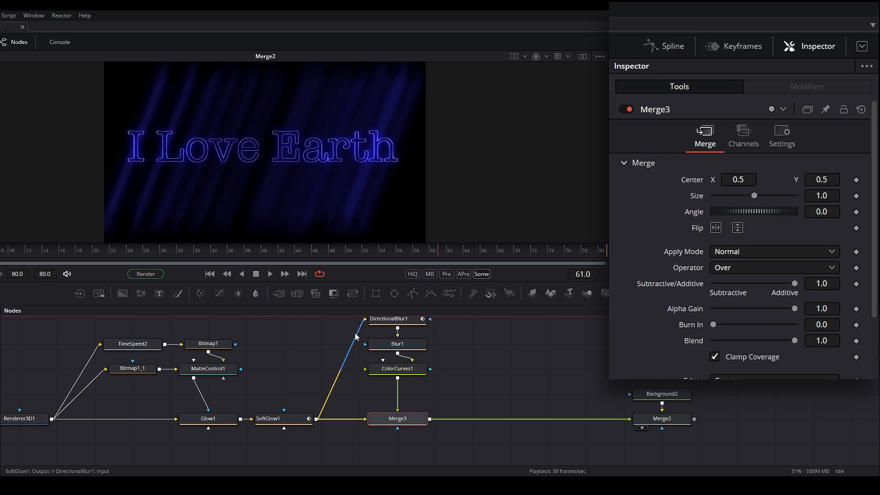
{"action": "left_click_drag", "start_coordinate": [202, 297], "coordinate": [472, 419]}
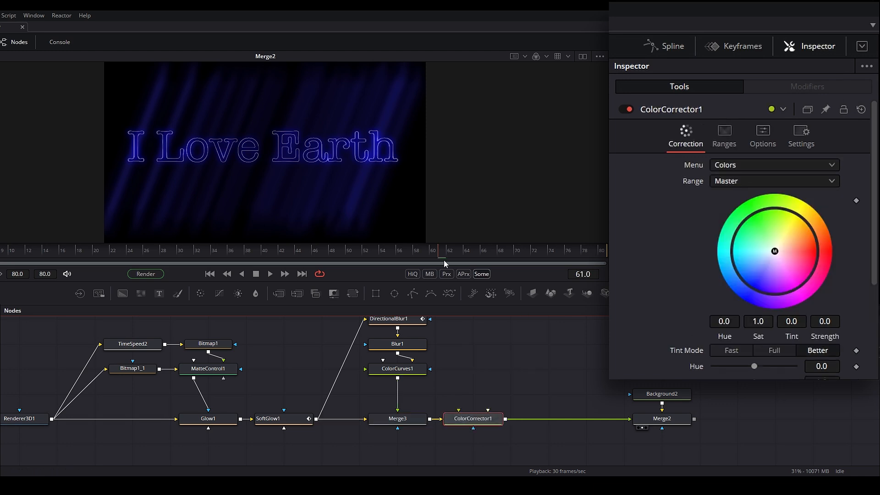
Set ColorCorrector1's RGB gain to 1.83 and its blue channel gain to 0.69.
{"action": "scroll", "coordinate": [711, 249], "scroll_direction": "down", "scroll_amount": 3}
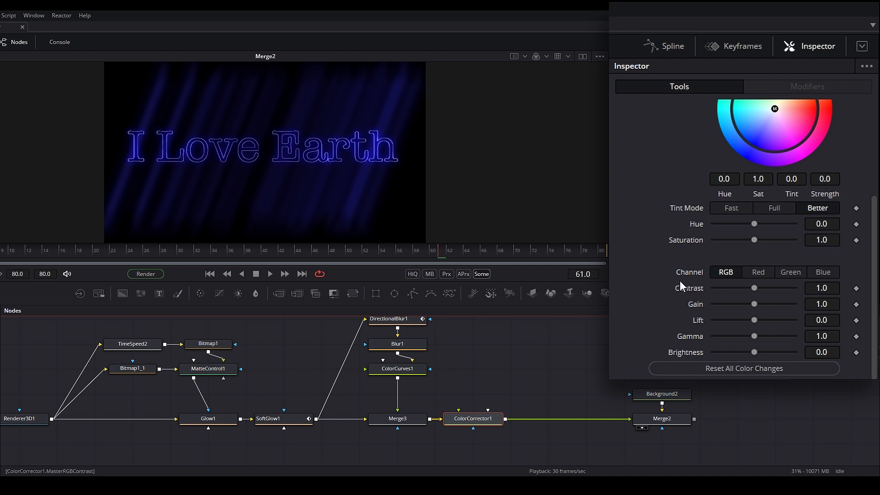
{"action": "left_click", "coordinate": [815, 304]}
{"action": "key", "text": "BackSpace"}
{"action": "type", "text": "83"}
{"action": "key", "text": "Tab"}
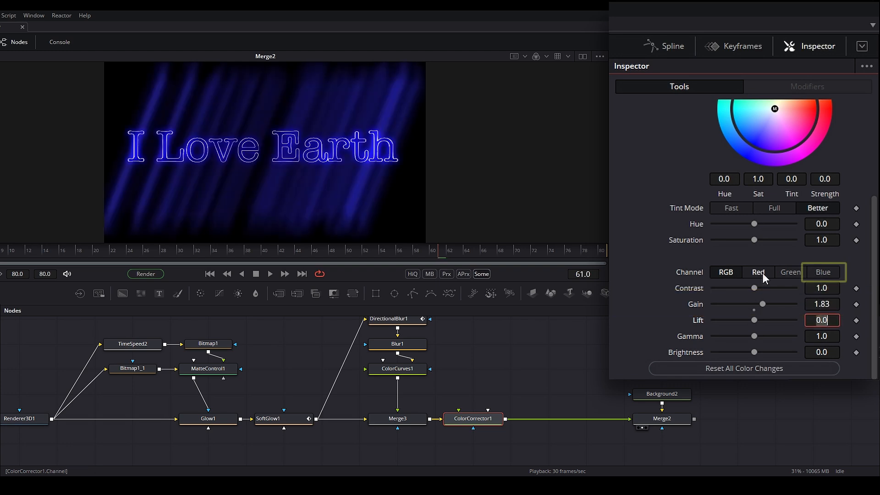
{"action": "left_click", "coordinate": [823, 274]}
{"action": "left_click", "coordinate": [818, 304]}
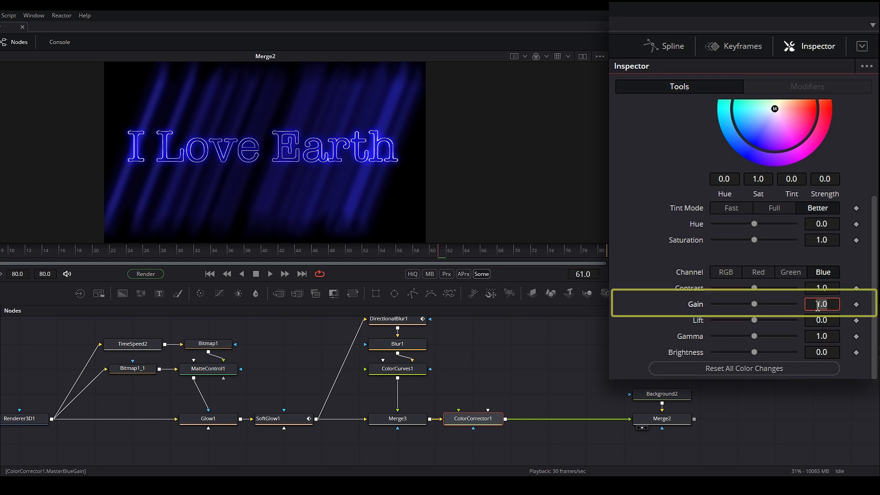
{"action": "type", "text": "0.69"}
{"action": "key", "text": "Tab"}
At frame 55, add a Soft Glow node after ColorCorrector1 with gain 0.394 and glow size 11.0.
{"action": "left_click", "coordinate": [388, 250]}
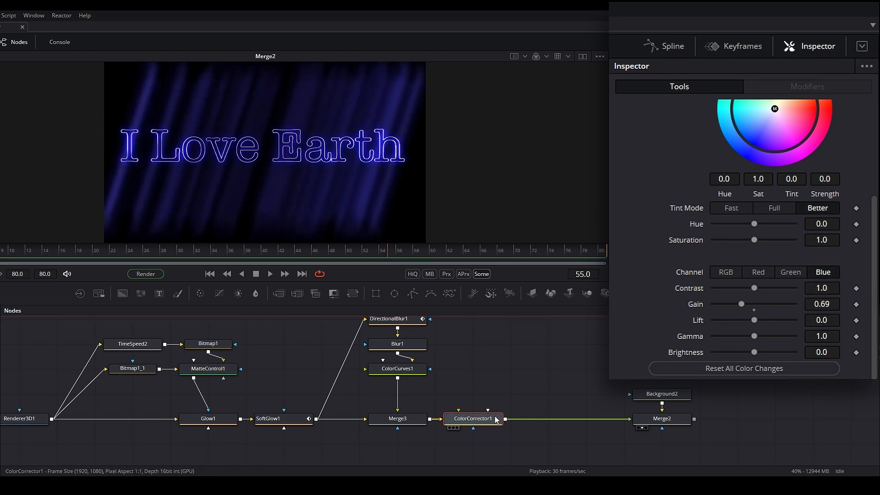
{"action": "key", "text": "shift+space"}
{"action": "type", "text": "blur"}
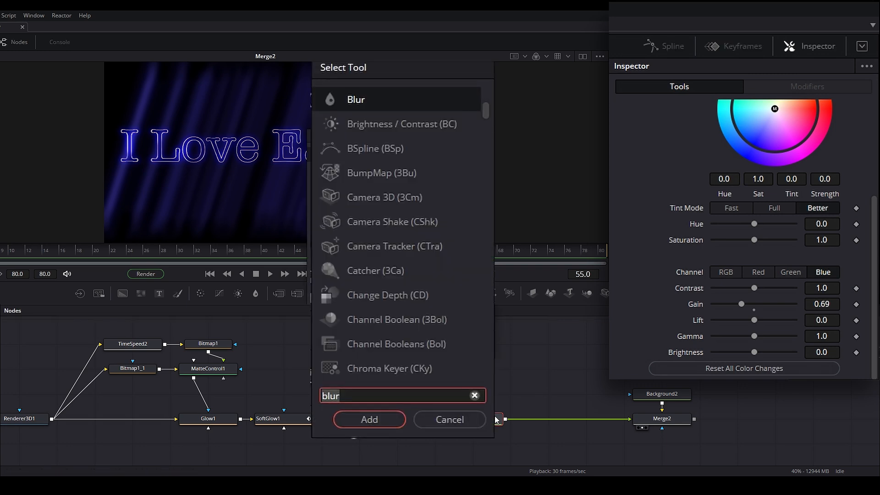
{"action": "key", "text": "BackSpace"}
{"action": "key", "text": "BackSpace"}
{"action": "key", "text": "BackSpace"}
{"action": "key", "text": "BackSpace"}
{"action": "type", "text": "soft"}
{"action": "key", "text": "Return"}
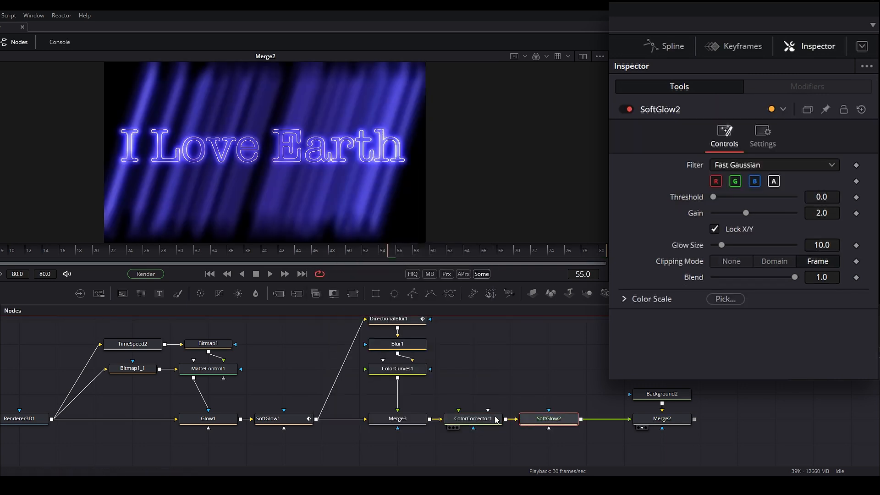
{"action": "left_click_drag", "start_coordinate": [745, 212], "coordinate": [716, 211]}
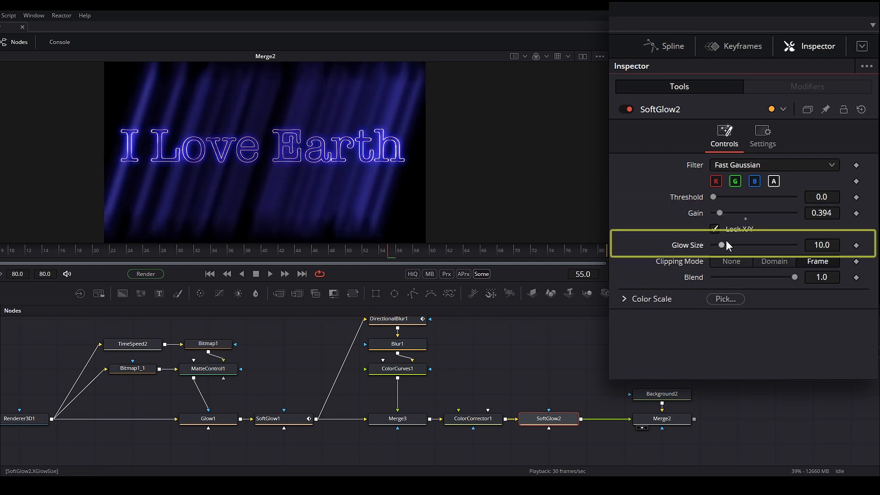
{"action": "left_click_drag", "start_coordinate": [722, 245], "coordinate": [724, 246]}
Play the animation to check the combined glow and blur streaks, and move back to frame 47.
{"action": "left_click", "coordinate": [269, 274]}
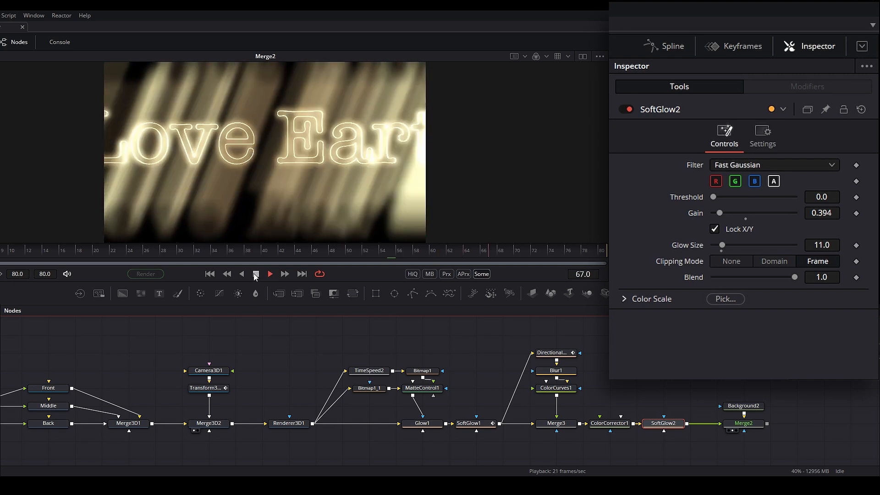
{"action": "left_click", "coordinate": [256, 274]}
{"action": "left_click_drag", "start_coordinate": [327, 251], "coordinate": [306, 258]}
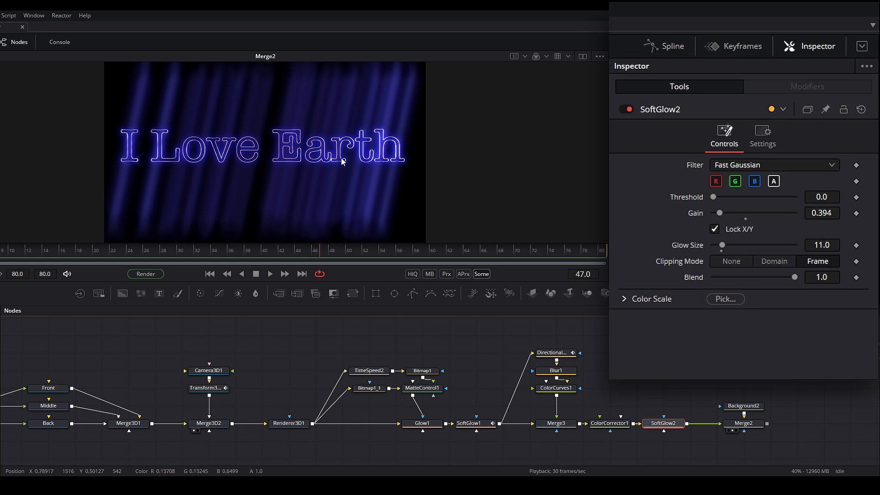
Keyframe Merge3's blend at 0.354 on frame 33.
{"action": "left_click", "coordinate": [565, 424]}
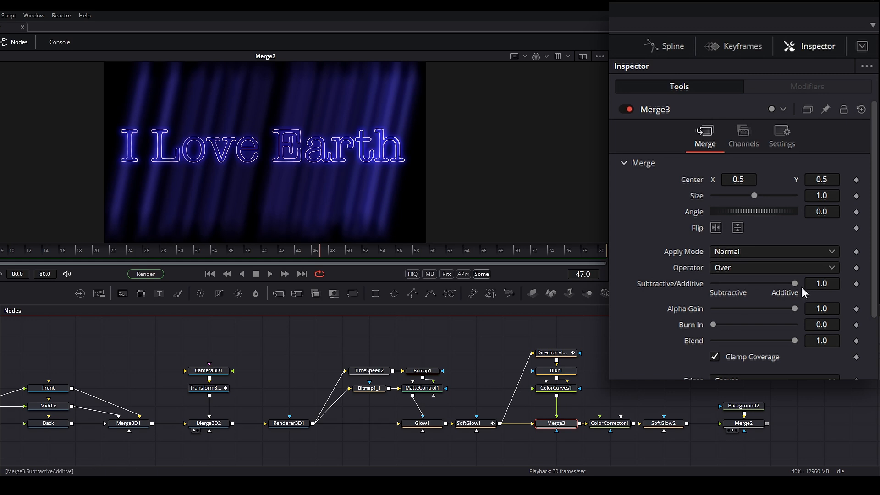
{"action": "mouse_move", "coordinate": [793, 340]}
{"action": "left_mouse_down"}
{"action": "mouse_move", "coordinate": [718, 350]}
{"action": "mouse_move", "coordinate": [810, 351]}
{"action": "mouse_move", "coordinate": [700, 347]}
{"action": "mouse_move", "coordinate": [800, 349]}
{"action": "left_mouse_up"}
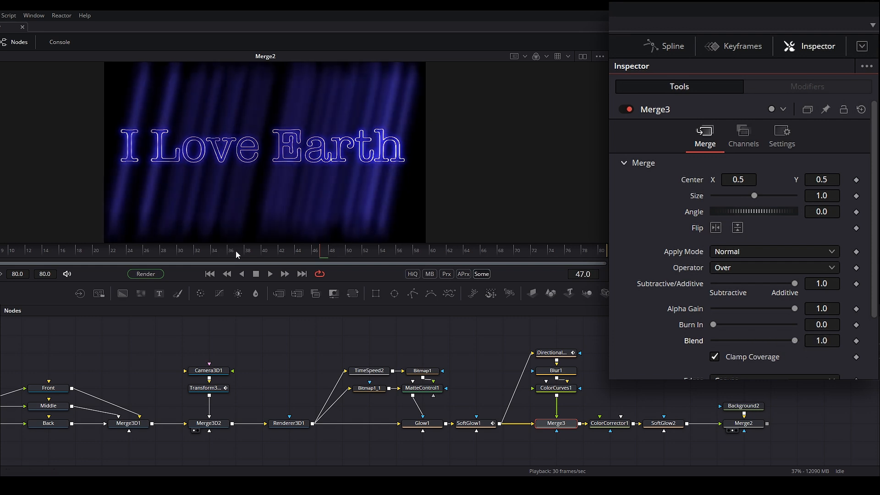
{"action": "left_click_drag", "start_coordinate": [237, 255], "coordinate": [201, 255]}
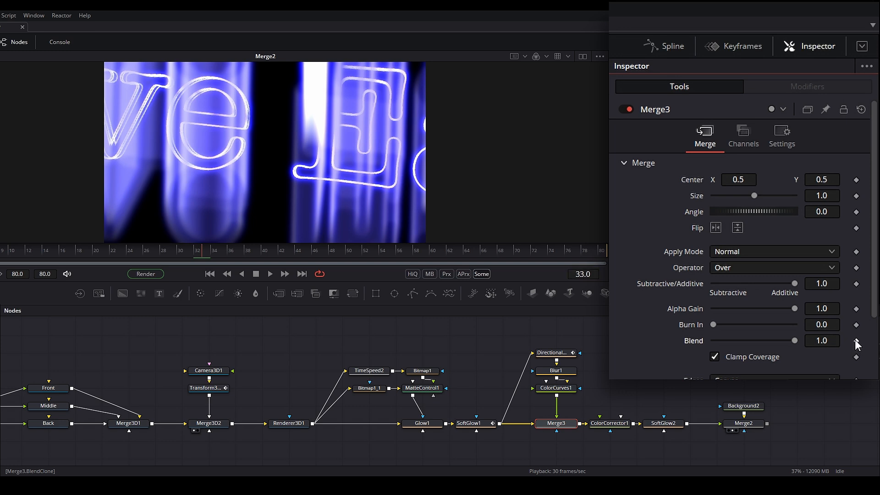
{"action": "scroll", "coordinate": [857, 344], "scroll_direction": "down", "scroll_amount": 3}
{"action": "left_click_drag", "start_coordinate": [794, 263], "coordinate": [742, 265]}
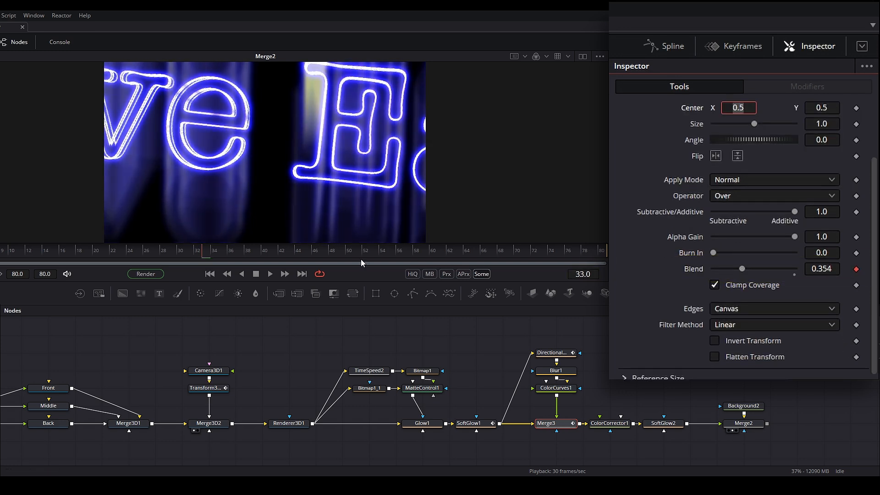
Keyframe Merge3's blend at 0.677 on frame 26.
{"action": "left_click_drag", "start_coordinate": [164, 254], "coordinate": [148, 254]}
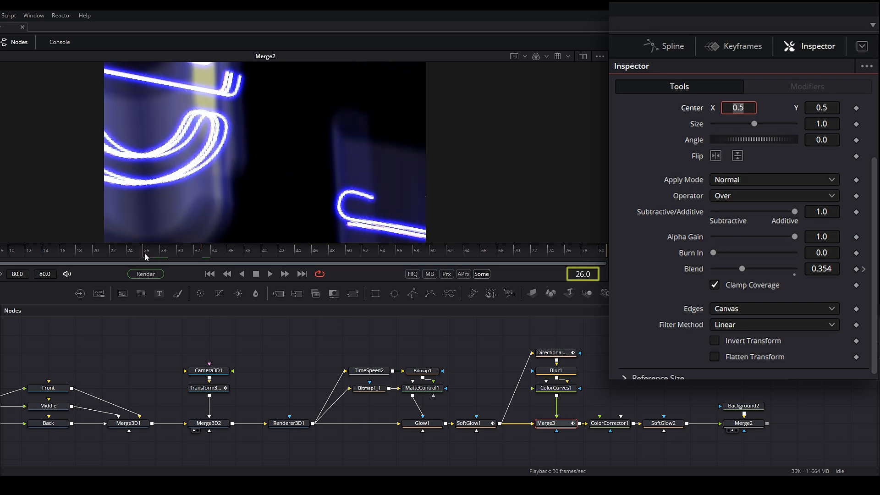
{"action": "left_click", "coordinate": [836, 268]}
{"action": "type", "text": "0.677"}
{"action": "key", "text": "Return"}
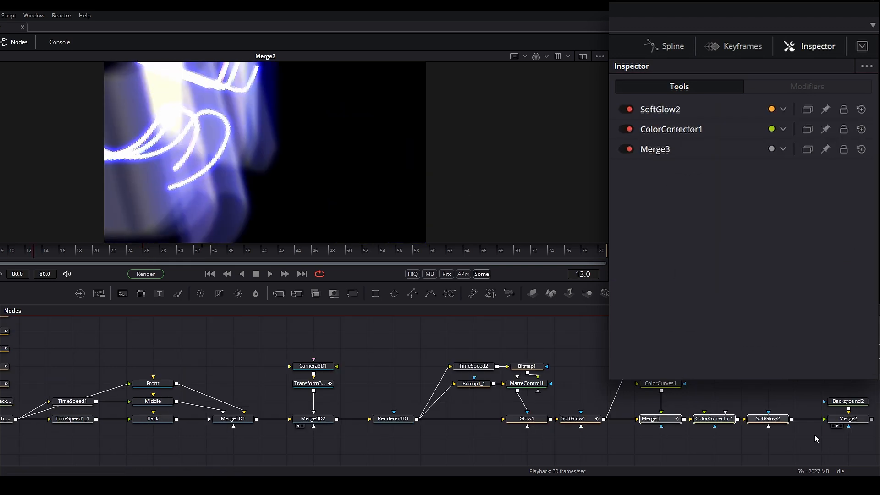
Scrub through the early frames of the animation to examine the colours of the light streaks.
{"action": "left_click", "coordinate": [814, 435]}
{"action": "left_click", "coordinate": [95, 251]}
{"action": "left_click_drag", "start_coordinate": [95, 251], "coordinate": [2, 262]}
{"action": "left_click", "coordinate": [70, 254]}
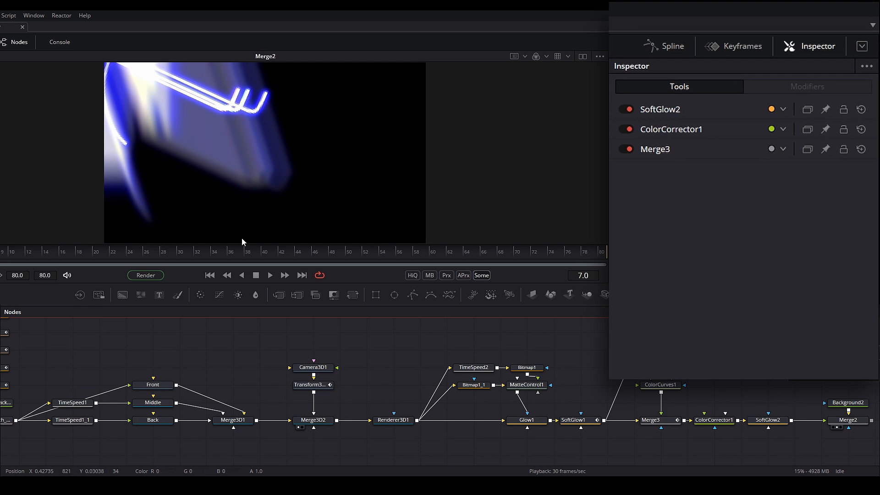
{"action": "scroll", "coordinate": [138, 415], "scroll_direction": "up", "scroll_amount": 3}
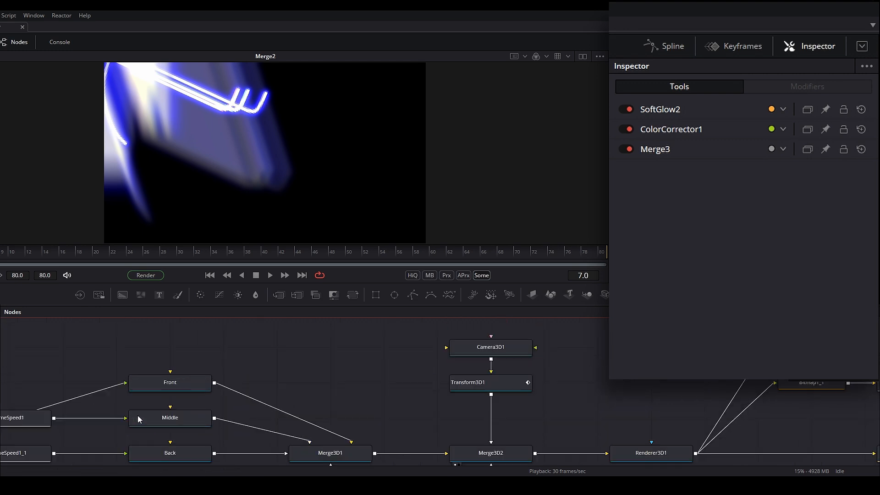
{"action": "left_click_drag", "start_coordinate": [138, 415], "coordinate": [175, 421]}
{"action": "left_click_drag", "start_coordinate": [180, 255], "coordinate": [52, 260]}
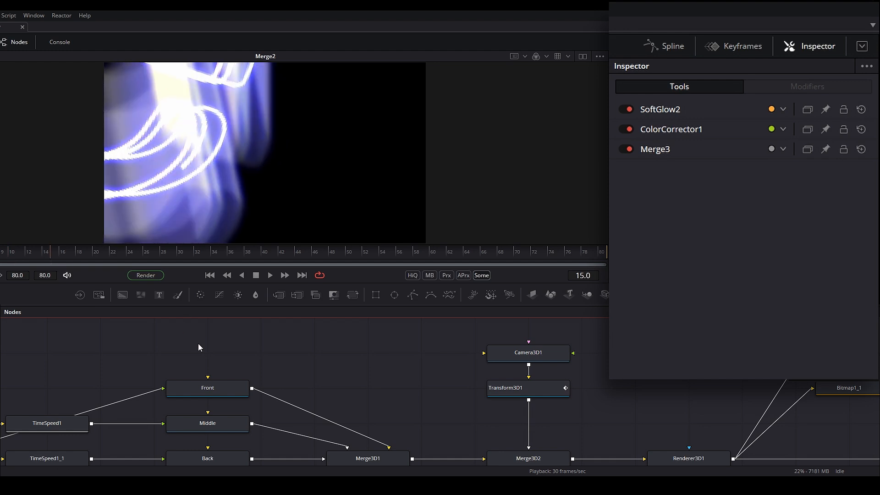
{"action": "left_click", "coordinate": [40, 255]}
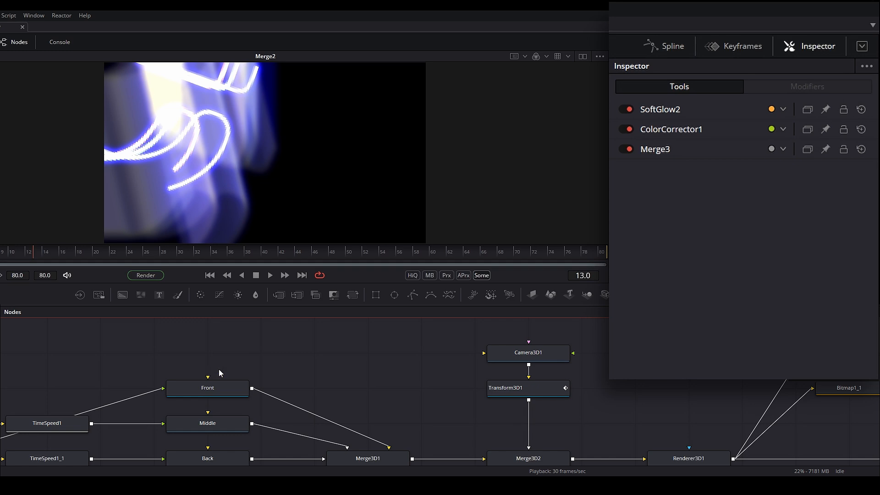
At frame 38, keyframe the diffuse red, green and blue of the Front, Middle and Back image planes.
{"action": "left_click_drag", "start_coordinate": [219, 372], "coordinate": [255, 352]}
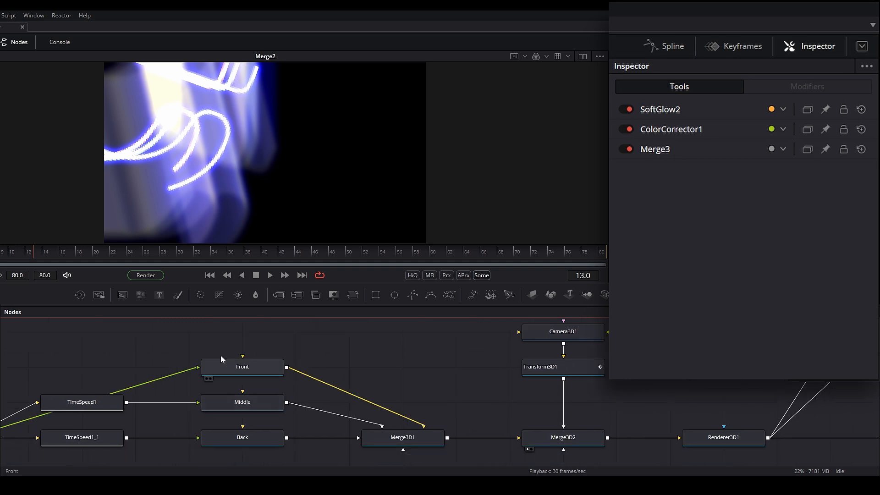
{"action": "left_click_drag", "start_coordinate": [188, 335], "coordinate": [263, 373]}
{"action": "left_click", "coordinate": [244, 370]}
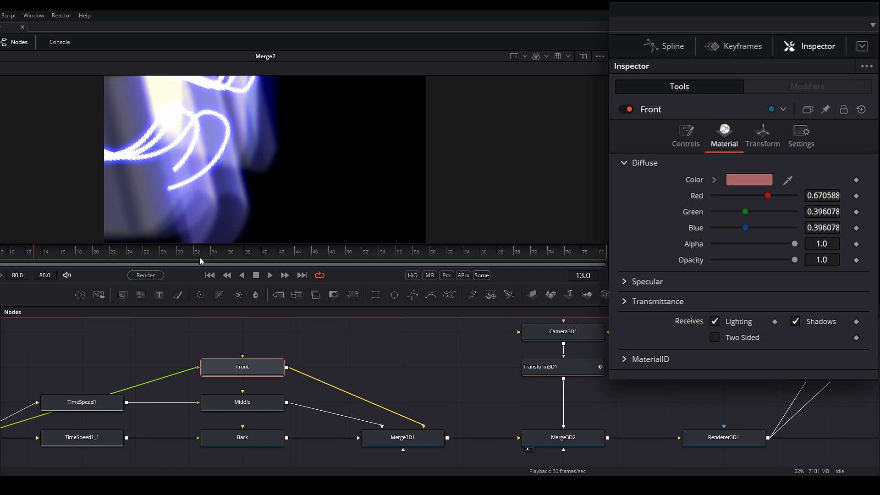
{"action": "left_click_drag", "start_coordinate": [79, 256], "coordinate": [234, 258]}
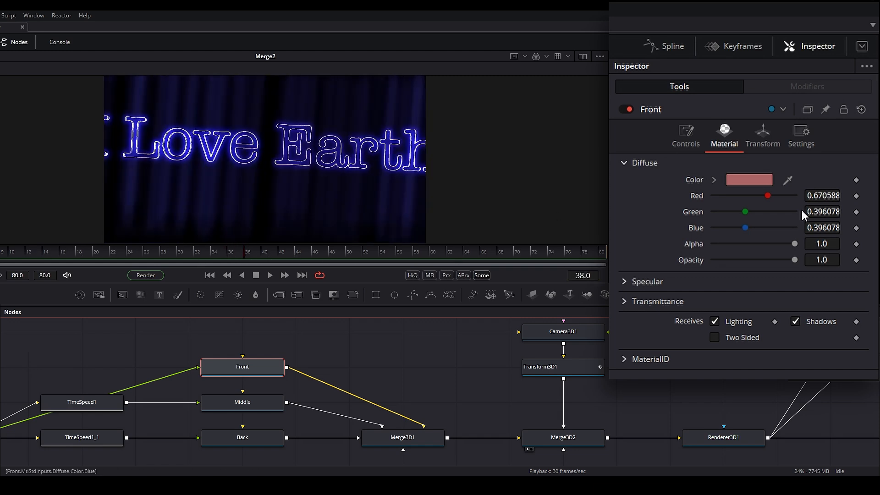
{"action": "left_click", "coordinate": [855, 196]}
{"action": "left_click", "coordinate": [856, 212]}
{"action": "left_click", "coordinate": [856, 228]}
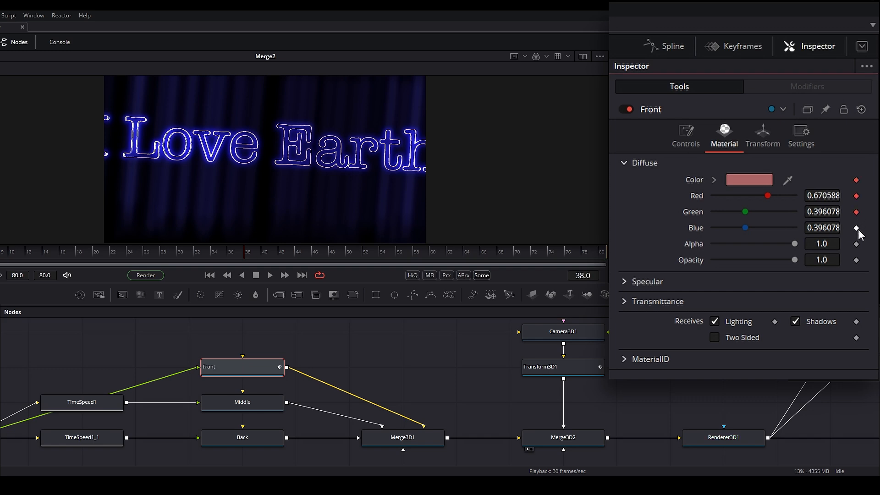
{"action": "left_click", "coordinate": [224, 403]}
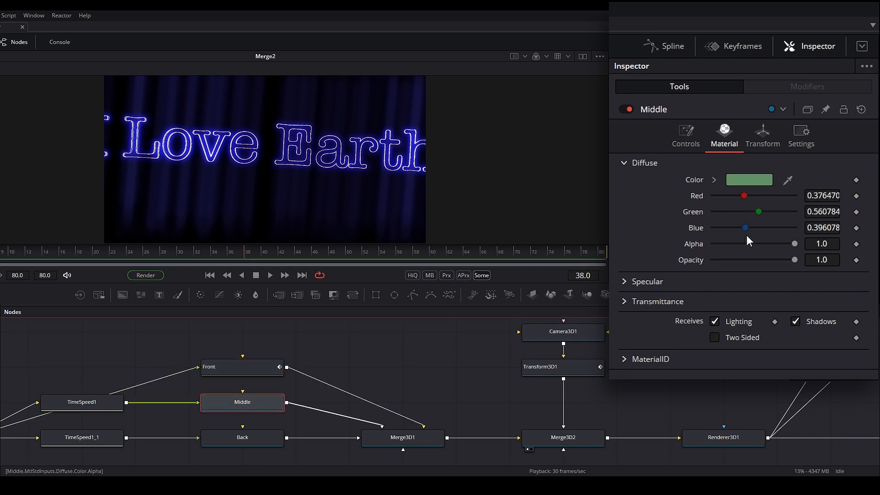
{"action": "left_click", "coordinate": [283, 438]}
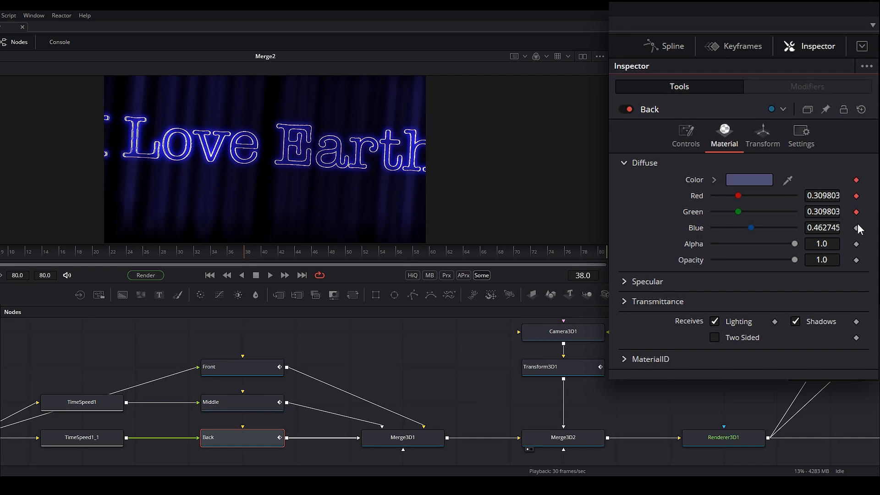
At frame 20, set the Front plane's diffuse colour to red 0.66, green 0.0 and blue 0.0.
{"action": "left_click", "coordinate": [97, 256]}
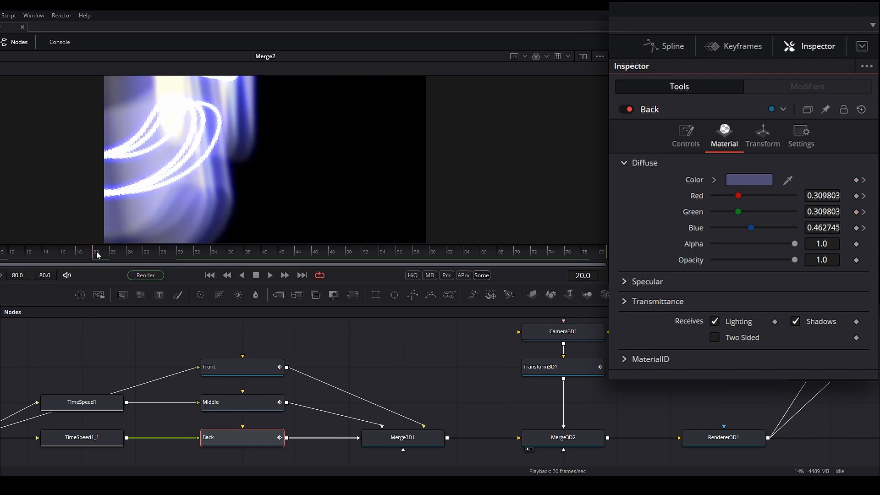
{"action": "left_click_drag", "start_coordinate": [140, 256], "coordinate": [98, 255]}
{"action": "left_click", "coordinate": [255, 371]}
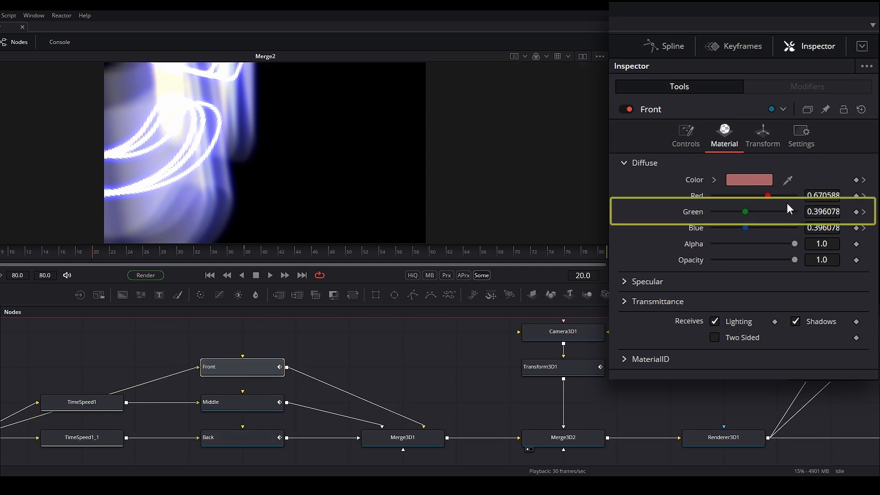
{"action": "left_click_drag", "start_coordinate": [746, 211], "coordinate": [651, 208]}
{"action": "left_click_drag", "start_coordinate": [742, 227], "coordinate": [598, 171]}
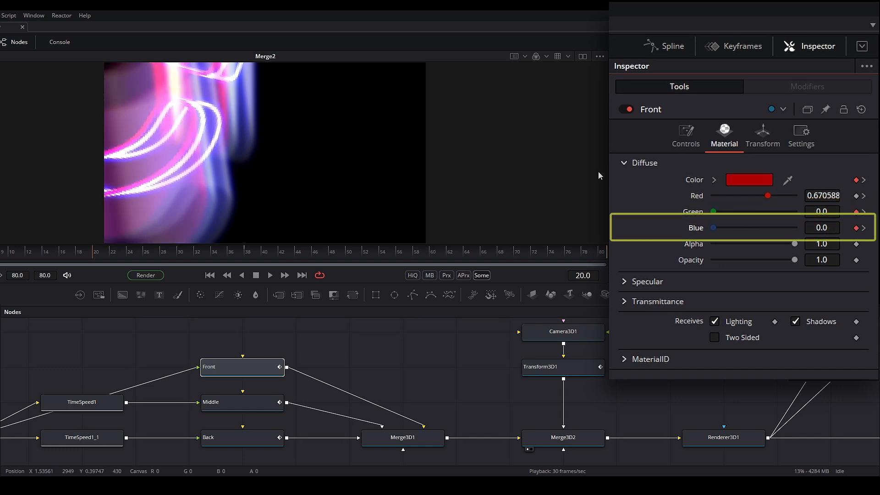
{"action": "left_click_drag", "start_coordinate": [768, 196], "coordinate": [767, 195]}
{"action": "left_click", "coordinate": [835, 200]}
{"action": "key", "text": "BackSpace"}
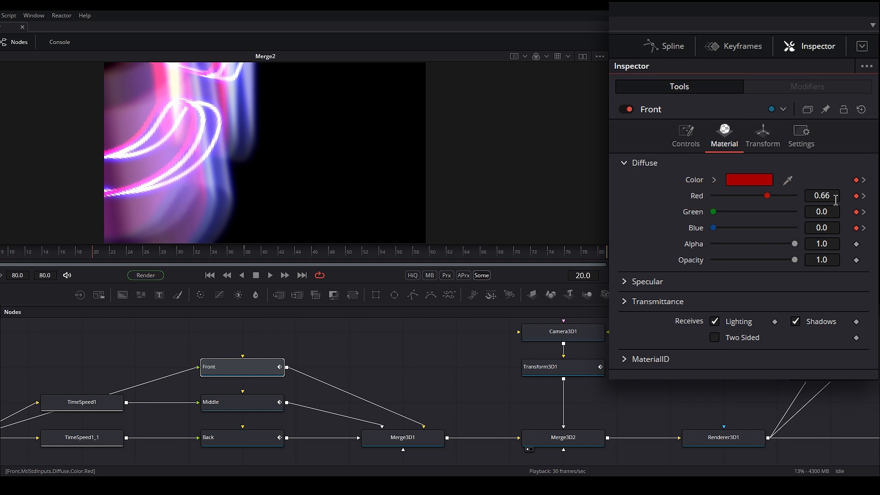
Set the Middle plane's diffuse colour at frame 20 to red 0.0, green 0.584784 and blue 0.047.
{"action": "left_click", "coordinate": [241, 402]}
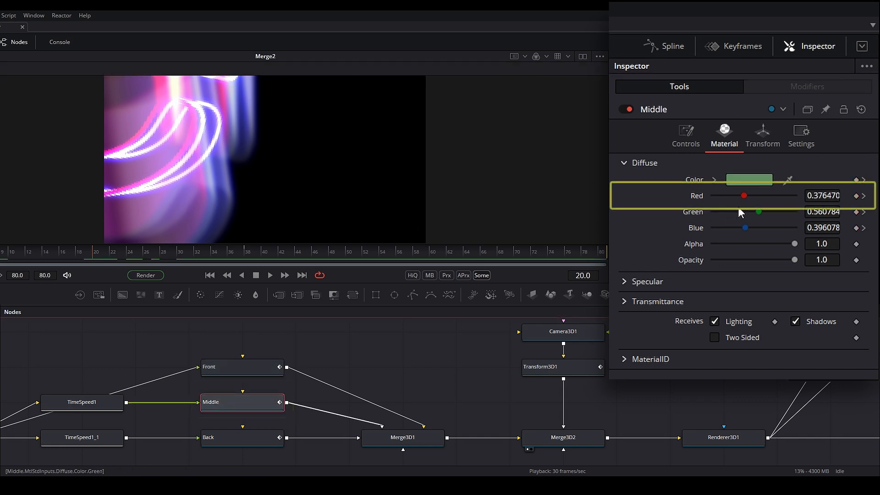
{"action": "left_click_drag", "start_coordinate": [744, 197], "coordinate": [713, 197]}
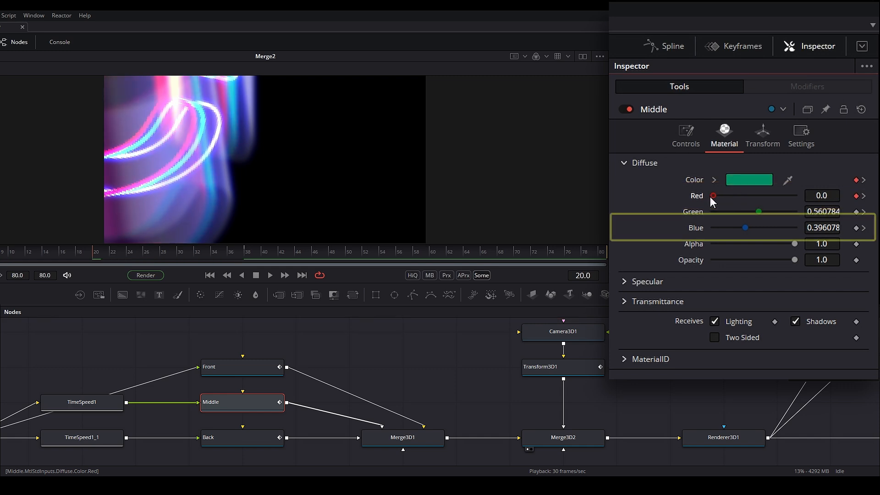
{"action": "left_click_drag", "start_coordinate": [743, 228], "coordinate": [716, 228]}
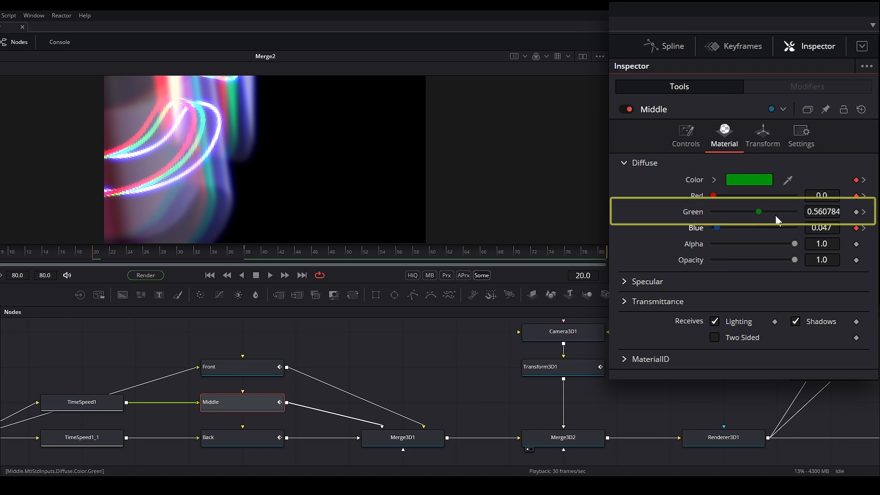
{"action": "left_click_drag", "start_coordinate": [825, 217], "coordinate": [830, 216]}
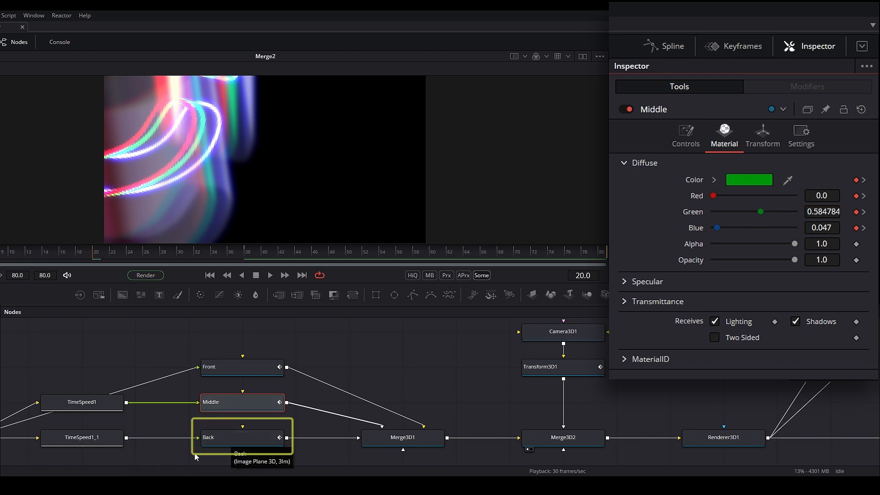
Set the Back plane's diffuse red to 0.0 and green to 0.031 at frame 20.
{"action": "left_click", "coordinate": [238, 439]}
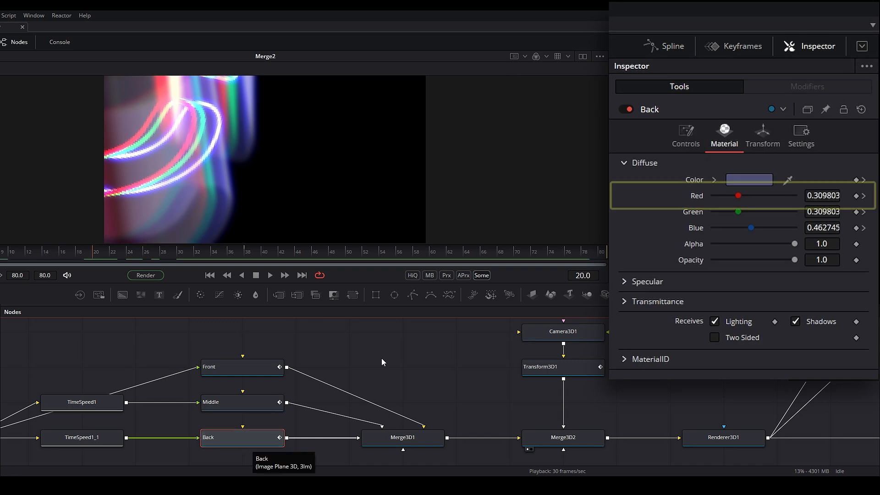
{"action": "left_click_drag", "start_coordinate": [738, 197], "coordinate": [715, 214]}
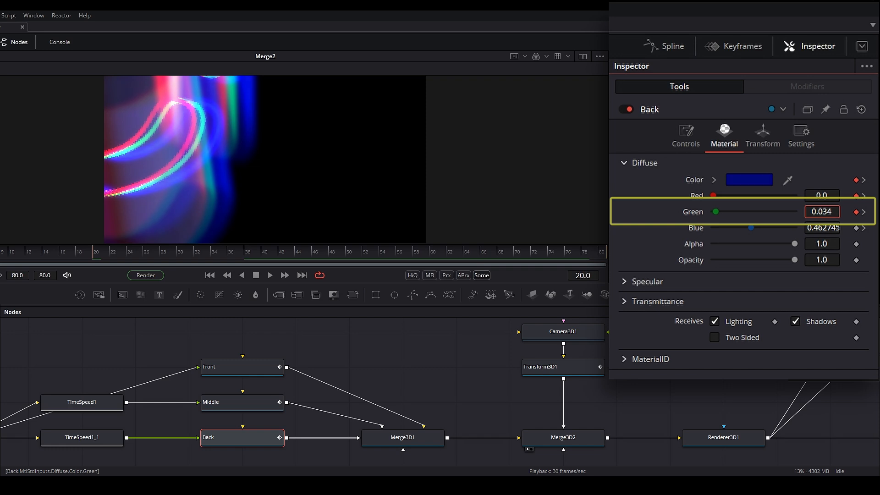
{"action": "left_click_drag", "start_coordinate": [821, 211], "coordinate": [820, 212]}
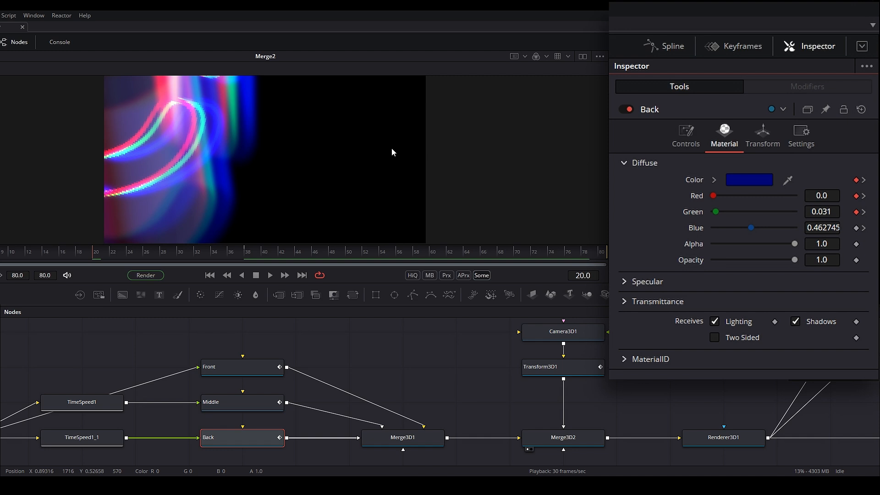
Fit the whole node tree in view and play the animation from the start to check the colour change.
{"action": "key", "text": "ctrl+f"}
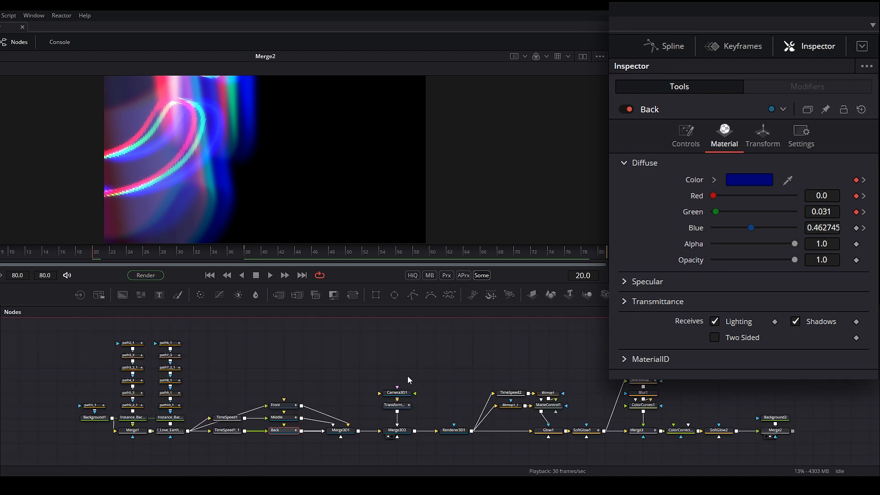
{"action": "left_click", "coordinate": [210, 275]}
{"action": "left_click", "coordinate": [270, 275]}
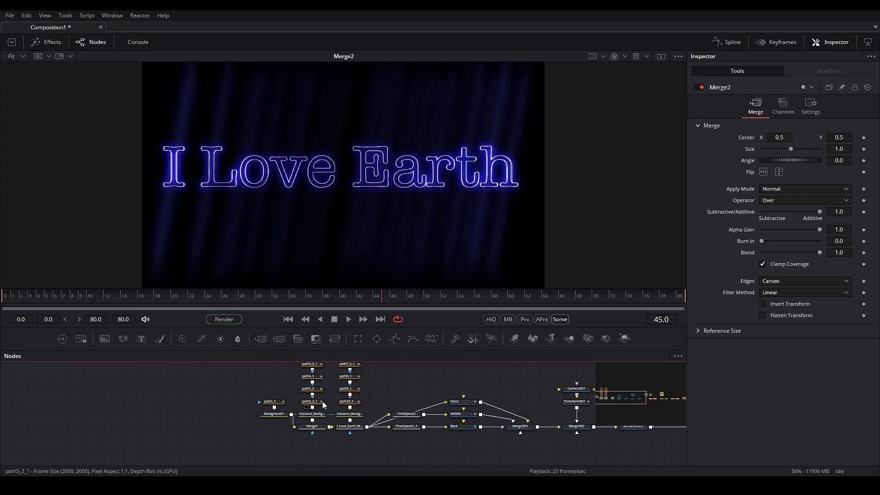
Add a Background node and a Merge node side by side below I_Love_Earth_Merge.
{"action": "scroll", "coordinate": [389, 431], "scroll_direction": "up", "scroll_amount": 3}
{"action": "left_click_drag", "start_coordinate": [389, 431], "coordinate": [264, 399]}
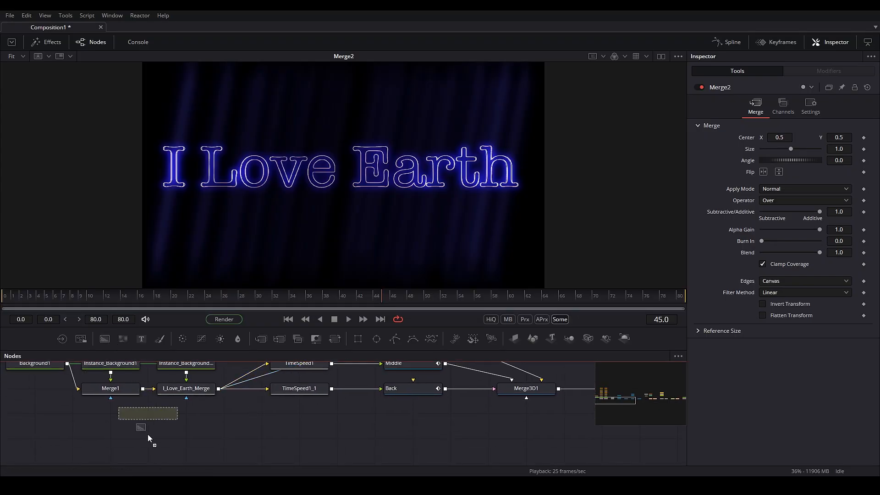
{"action": "left_click_drag", "start_coordinate": [148, 434], "coordinate": [110, 439]}
{"action": "left_click_drag", "start_coordinate": [279, 338], "coordinate": [196, 439]}
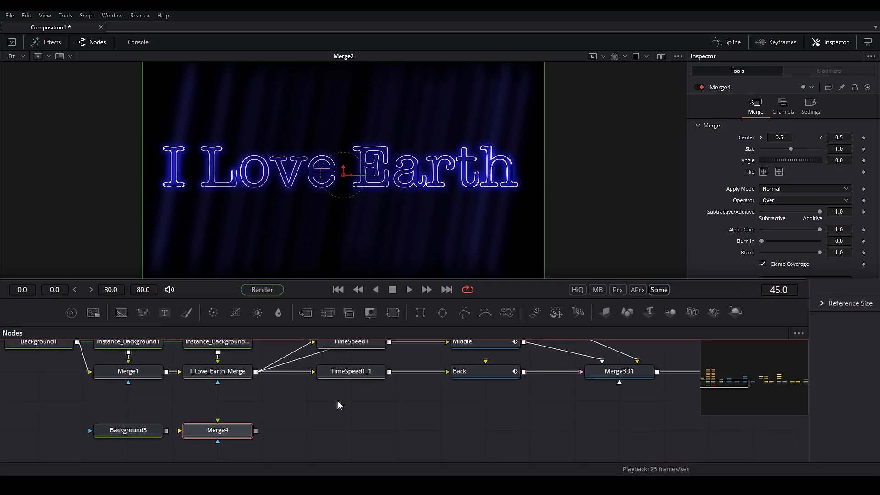
Connect Background3 to the new Merge node's background input and I_Love_Earth_Merge to its foreground input.
{"action": "left_click", "coordinate": [220, 363]}
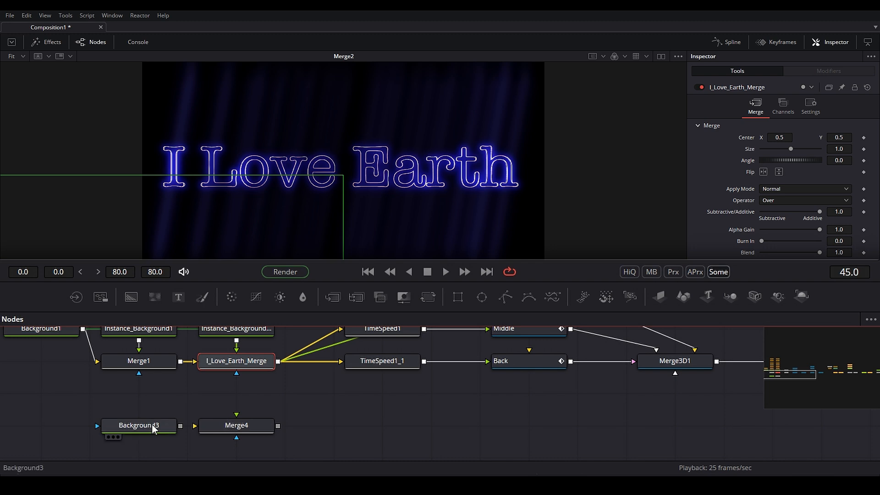
{"action": "left_click_drag", "start_coordinate": [180, 425], "coordinate": [257, 425]}
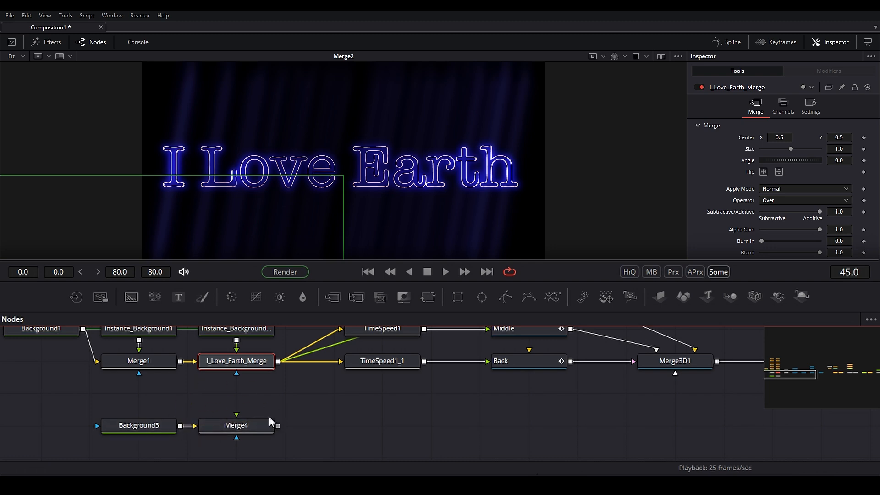
{"action": "left_click_drag", "start_coordinate": [277, 362], "coordinate": [236, 429]}
Rename Merge4 as Reflections, then shift it together with Background3 and show it in the viewer.
{"action": "left_click", "coordinate": [240, 431]}
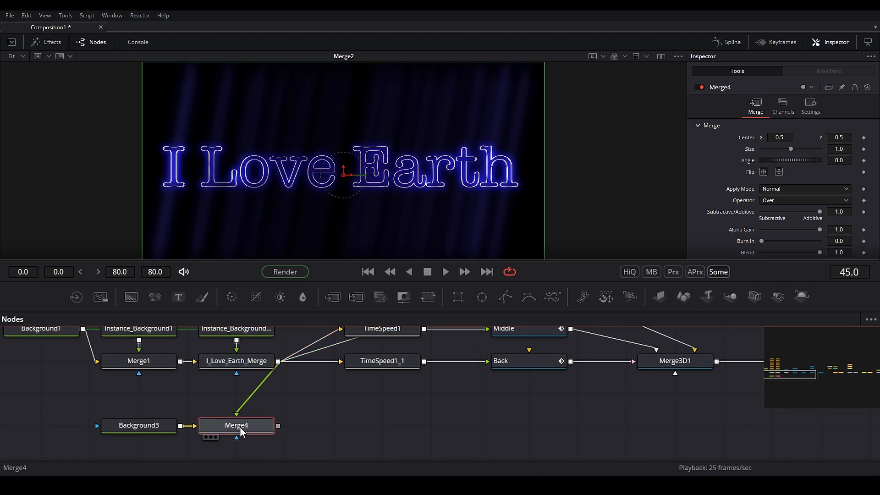
{"action": "key", "text": "F2"}
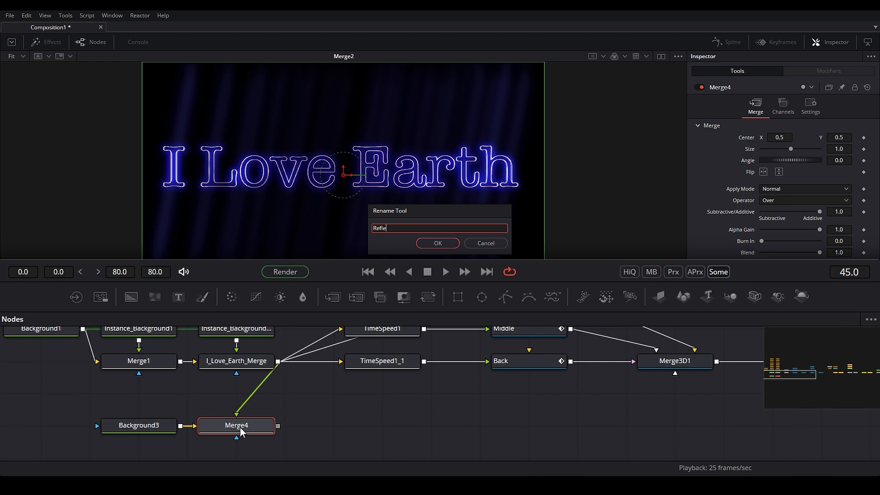
{"action": "type", "text": "Reflections"}
{"action": "key", "text": "Return"}
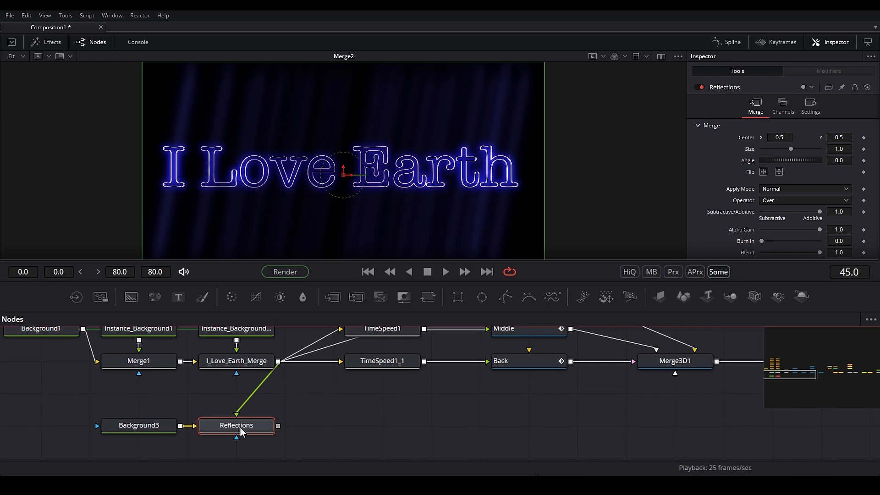
{"action": "left_click_drag", "start_coordinate": [296, 401], "coordinate": [148, 455]}
{"action": "left_click_drag", "start_coordinate": [270, 435], "coordinate": [356, 169]}
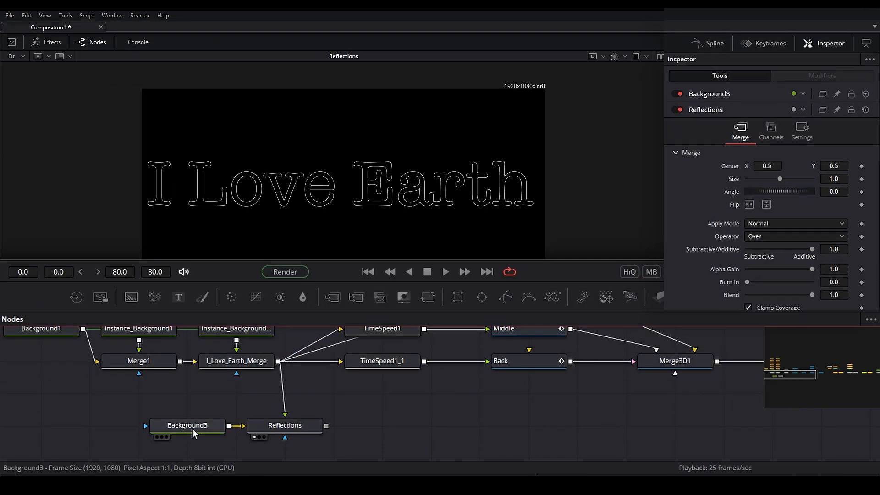
Set Background3's image width and height to 2000 and its depth to int16.
{"action": "left_click", "coordinate": [191, 428]}
{"action": "left_click", "coordinate": [739, 183]}
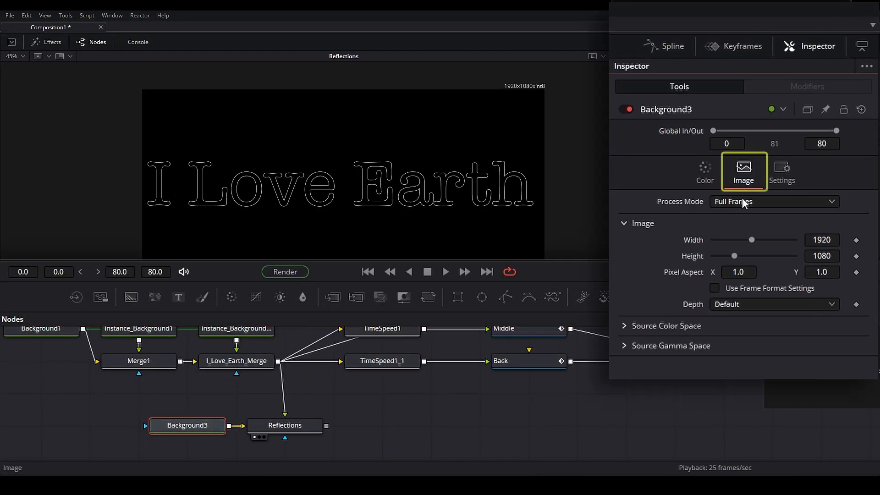
{"action": "left_click", "coordinate": [820, 240]}
{"action": "type", "text": "2000"}
{"action": "left_click", "coordinate": [823, 253]}
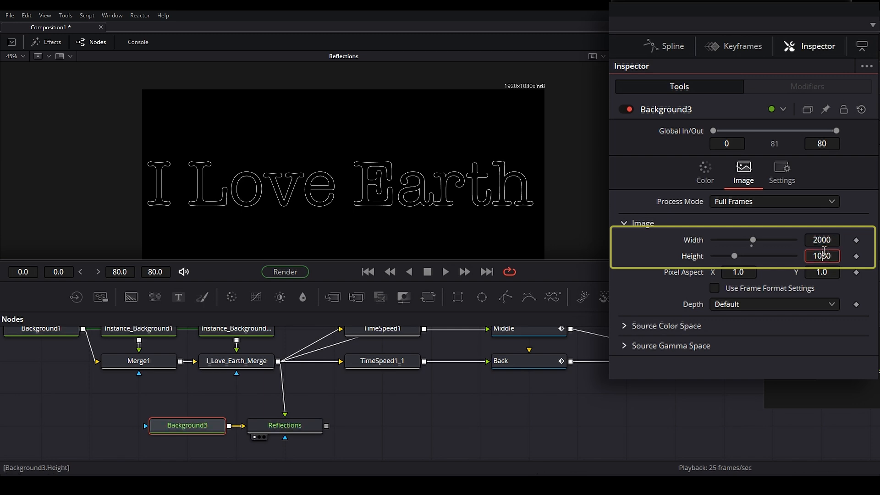
{"action": "type", "text": "2000"}
{"action": "key", "text": "Tab"}
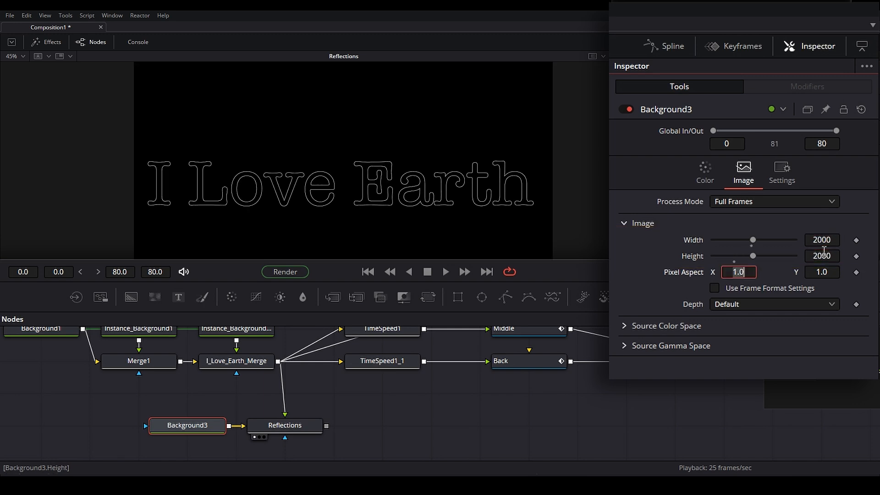
{"action": "left_click", "coordinate": [722, 305]}
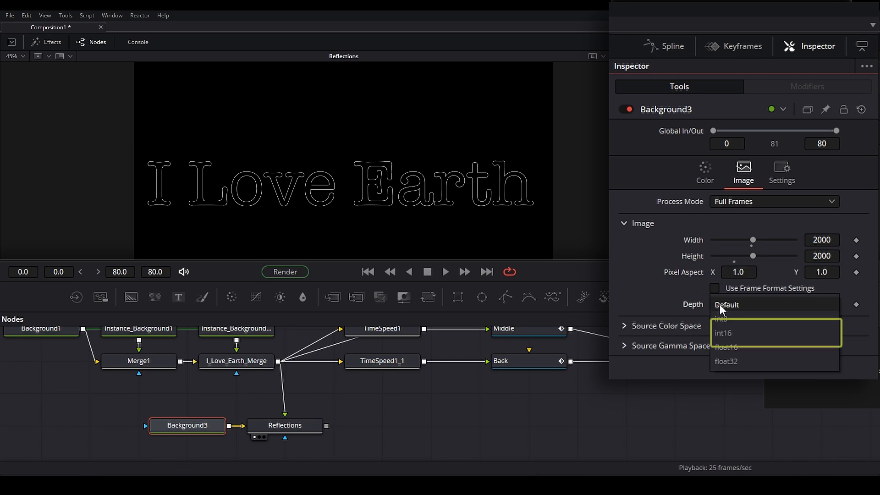
{"action": "left_click", "coordinate": [732, 334]}
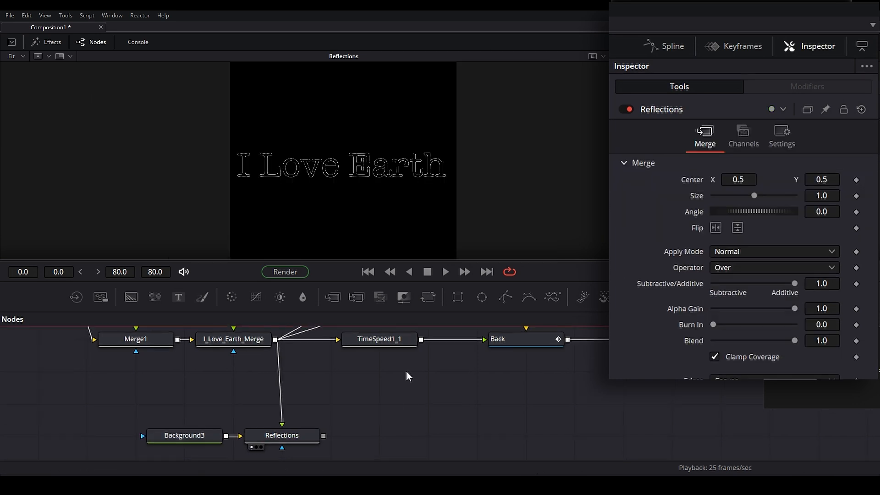
Add a Merge node after Reflections, connect Reflections as its background and I_Love_Earth_Merge as its foreground, and show it in the viewer.
{"action": "left_click_drag", "start_coordinate": [386, 299], "coordinate": [388, 433]}
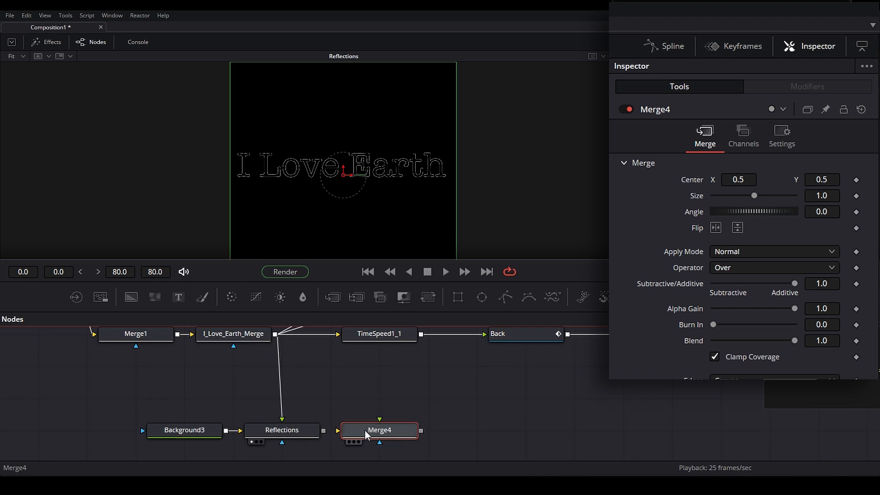
{"action": "left_click_drag", "start_coordinate": [322, 431], "coordinate": [346, 397]}
{"action": "left_click_drag", "start_coordinate": [367, 428], "coordinate": [366, 428]}
{"action": "left_click_drag", "start_coordinate": [275, 334], "coordinate": [380, 428]}
{"action": "key", "text": "1"}
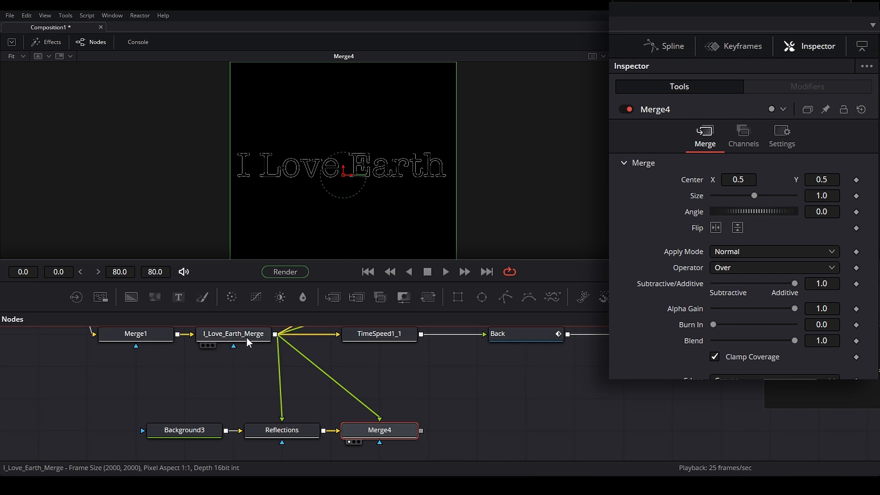
Insert a Transform node between I_Love_Earth_Merge and Reflections, flip it vertically and lower the mirrored text to a center Y of about 0.478.
{"action": "mouse_move", "coordinate": [292, 432]}
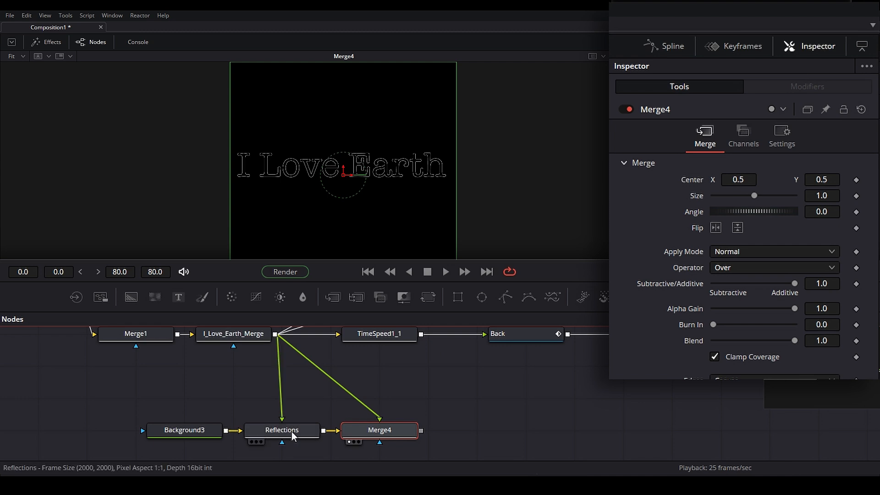
{"action": "left_click_drag", "start_coordinate": [426, 296], "coordinate": [280, 384]}
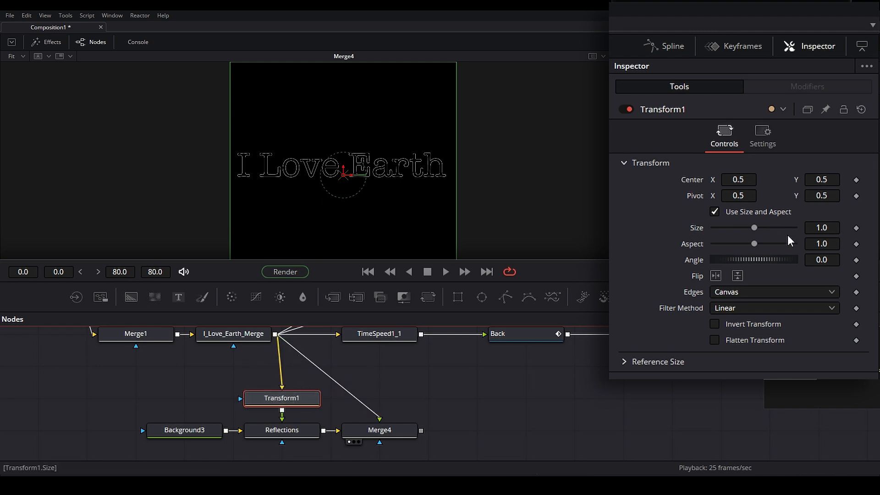
{"action": "left_click", "coordinate": [737, 275]}
{"action": "scroll", "coordinate": [327, 185], "scroll_direction": "up", "scroll_amount": 2}
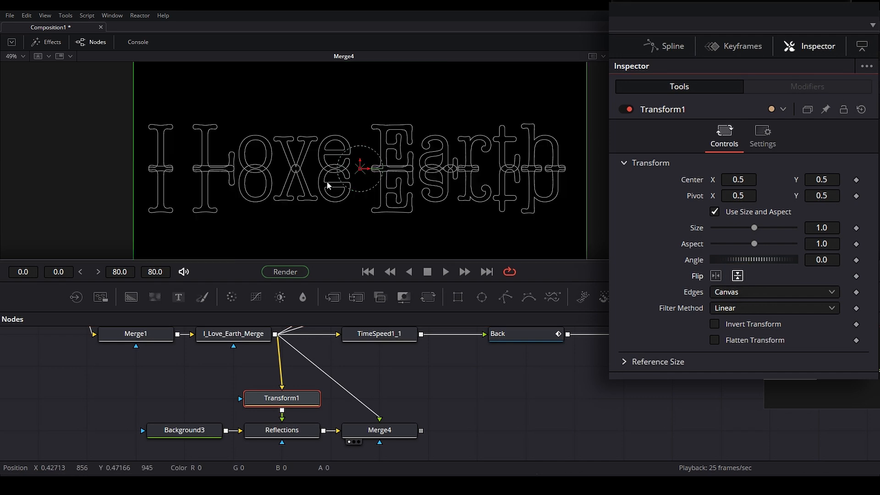
{"action": "scroll", "coordinate": [327, 185], "scroll_direction": "up", "scroll_amount": 2}
{"action": "left_click_drag", "start_coordinate": [374, 166], "coordinate": [379, 177]}
{"action": "scroll", "coordinate": [249, 201], "scroll_direction": "down", "scroll_amount": 2}
Add a Rectangle mask to the Reflections node and shape it to about 1.115 wide and 0.144 high.
{"action": "left_click_drag", "start_coordinate": [289, 413], "coordinate": [272, 378]}
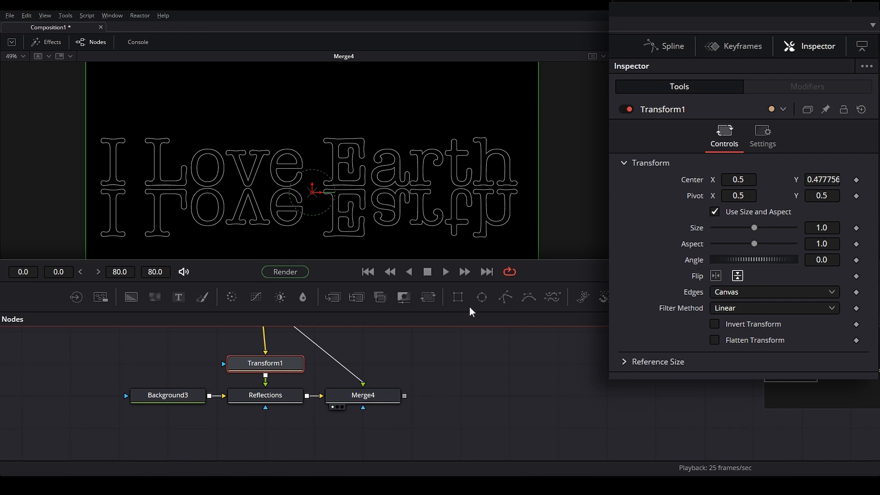
{"action": "left_click", "coordinate": [486, 336]}
{"action": "left_click_drag", "start_coordinate": [463, 300], "coordinate": [266, 406]}
{"action": "left_click_drag", "start_coordinate": [425, 205], "coordinate": [565, 204]}
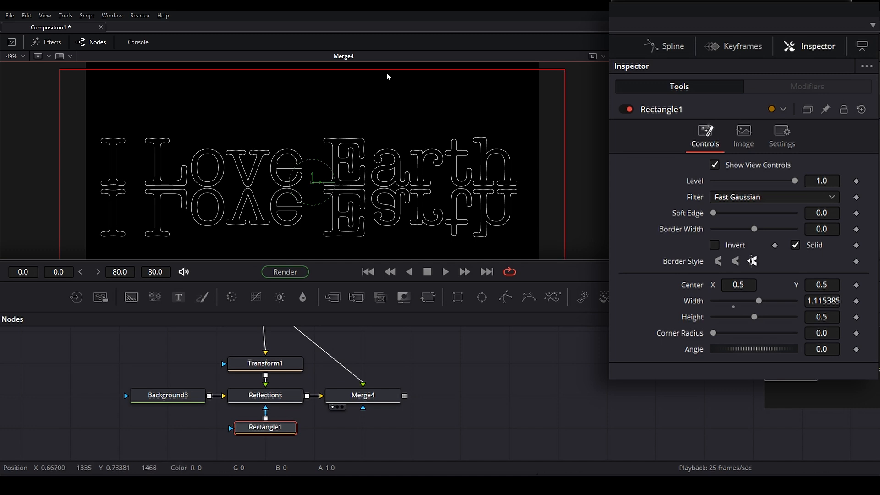
{"action": "left_click_drag", "start_coordinate": [385, 73], "coordinate": [385, 151]}
{"action": "left_click_drag", "start_coordinate": [310, 176], "coordinate": [314, 176]}
Set Rectangle1's soft edge to about 0.091 and raise the mask to a center Y of about 0.56.
{"action": "left_click_drag", "start_coordinate": [713, 214], "coordinate": [752, 220]}
{"action": "key", "text": "Tab"}
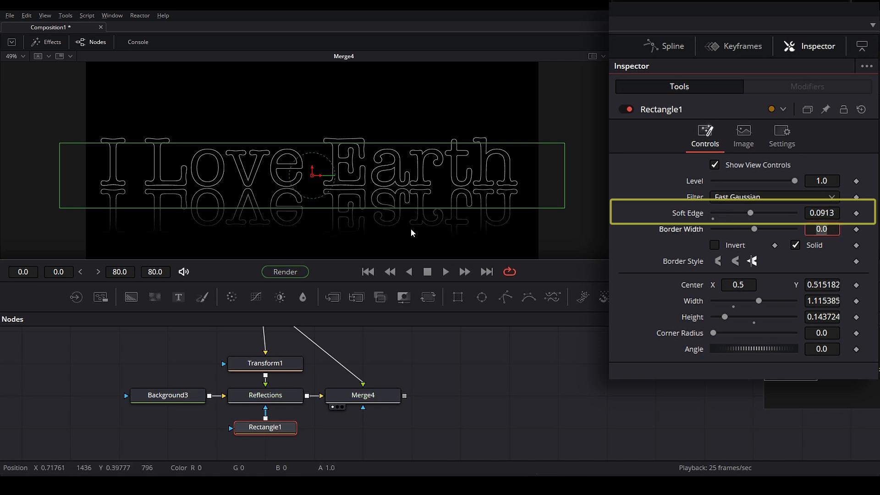
{"action": "left_click_drag", "start_coordinate": [313, 171], "coordinate": [314, 148]}
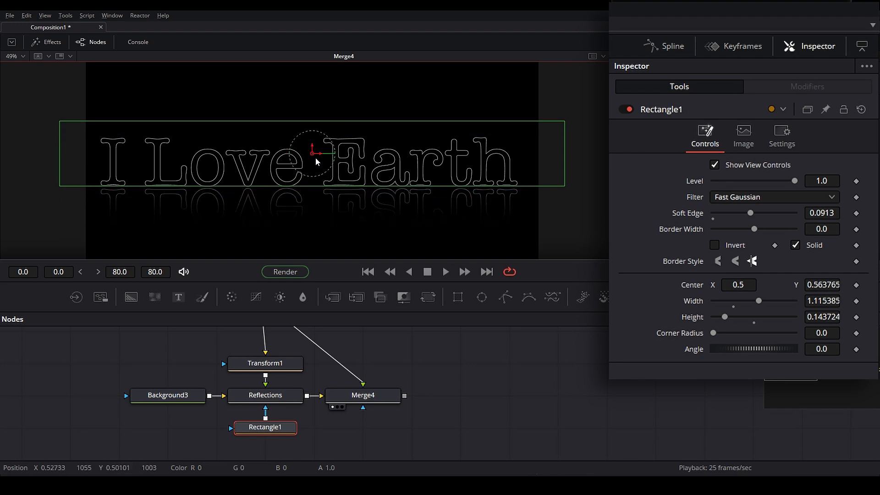
{"action": "scroll", "coordinate": [284, 165], "scroll_direction": "up", "scroll_amount": 2}
{"action": "left_click_drag", "start_coordinate": [341, 138], "coordinate": [342, 141]}
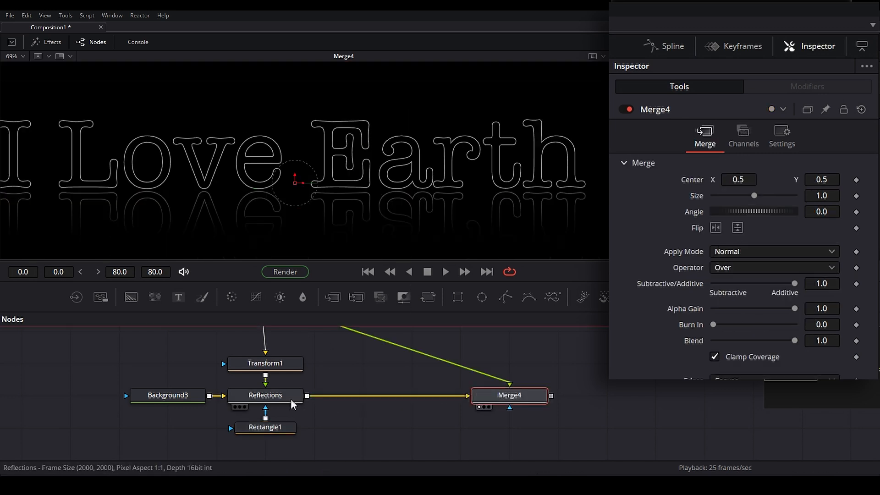
Insert a Blur node between Reflections and Merge4.
{"action": "left_click", "coordinate": [372, 410]}
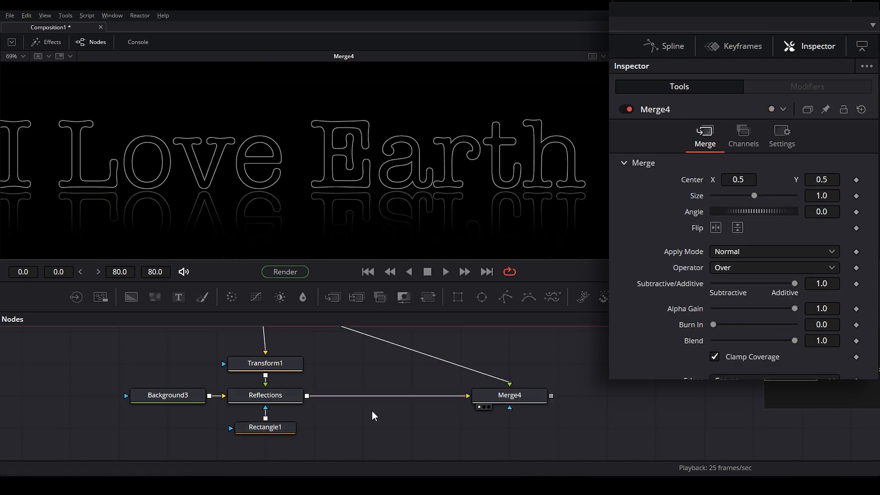
{"action": "left_click", "coordinate": [282, 393]}
{"action": "key", "text": "shift+space"}
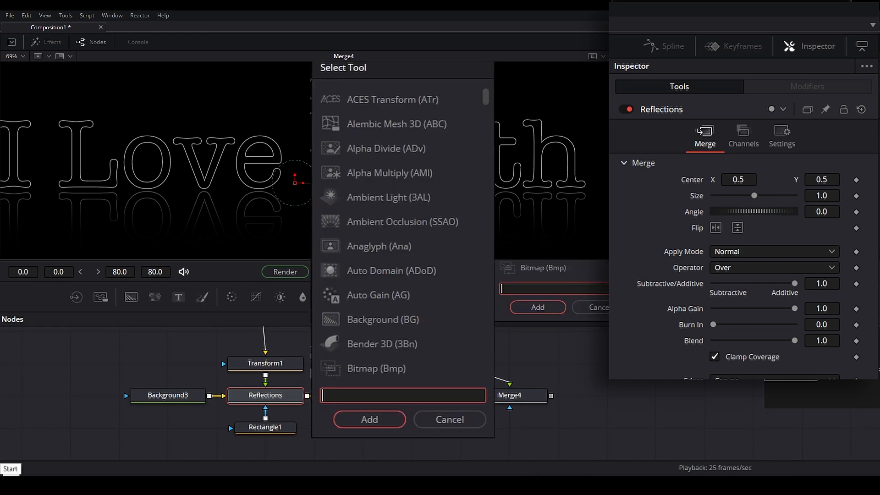
{"action": "type", "text": "blur"}
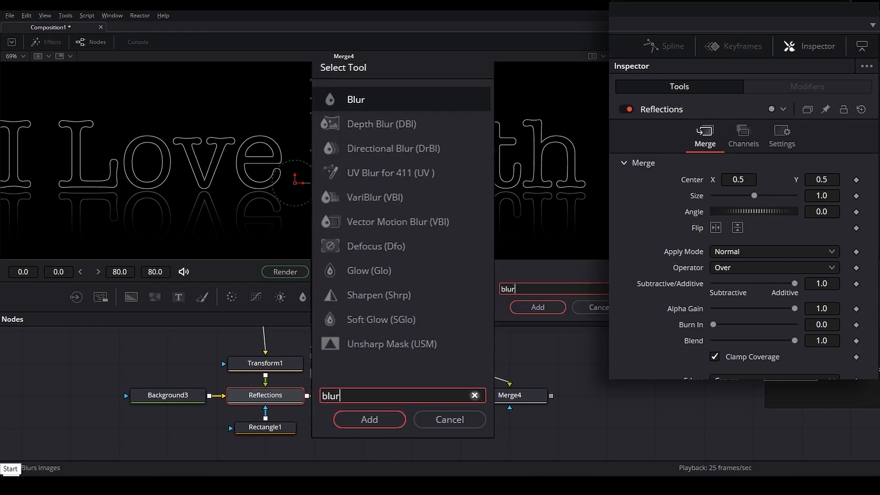
{"action": "key", "text": "Return"}
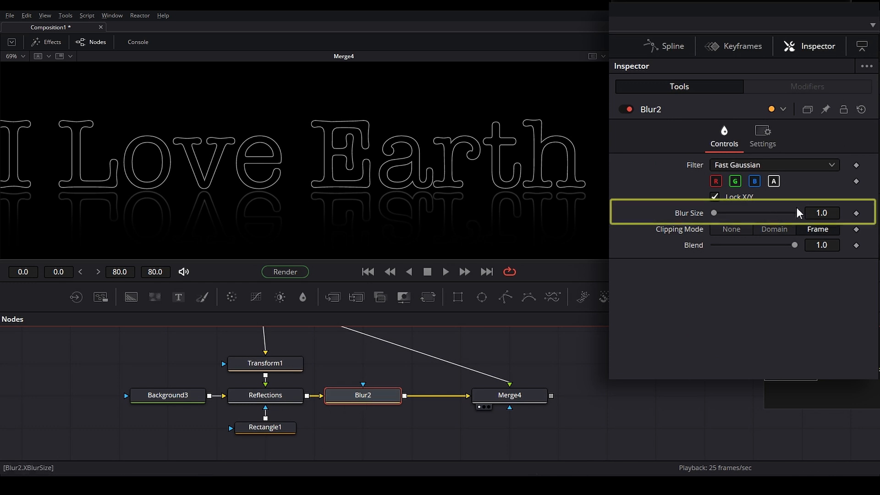
Set the blur size of Blur2 to 2.7 and inspect the softened reflection up close.
{"action": "left_click", "coordinate": [819, 212]}
{"action": "type", "text": "2.6"}
{"action": "key", "text": "Return"}
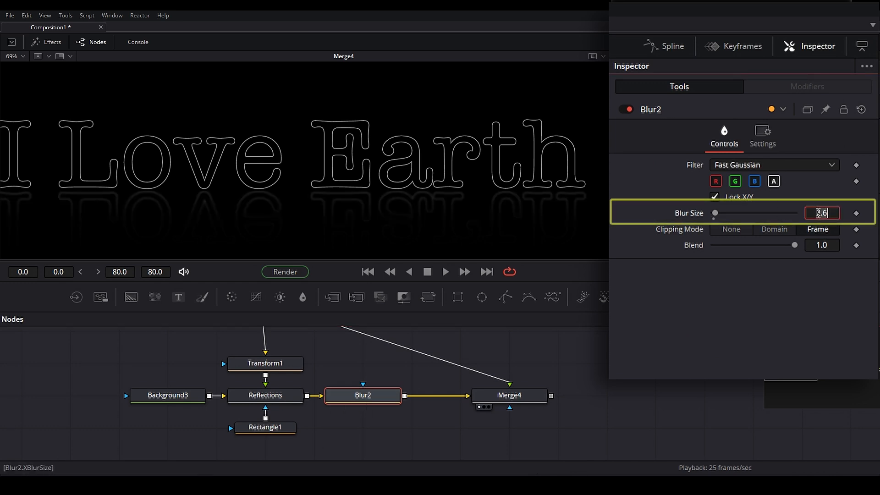
{"action": "key", "text": "Tab"}
{"action": "scroll", "coordinate": [344, 196], "scroll_direction": "up", "scroll_amount": 3}
{"action": "scroll", "coordinate": [344, 198], "scroll_direction": "up", "scroll_amount": 2}
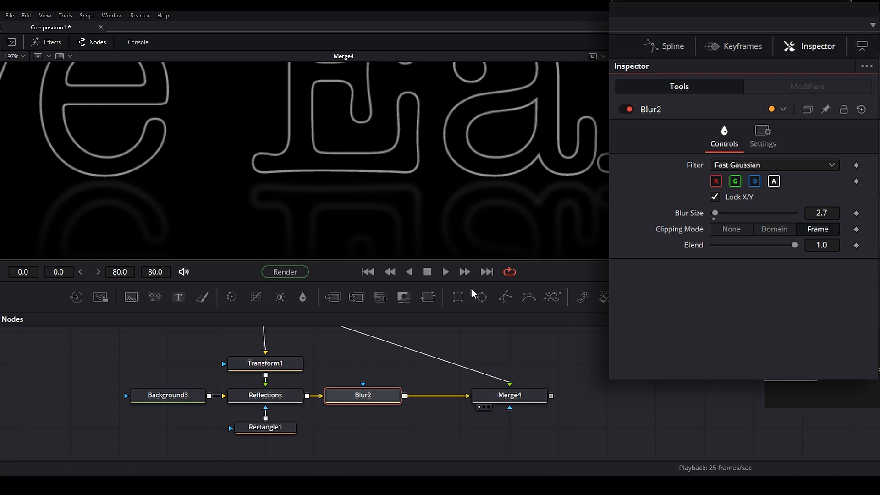
Mask Blur2 with a Rectangle about 1.07 wide and 0.257 high, lowered to a center Y of about 0.331.
{"action": "left_click", "coordinate": [458, 297]}
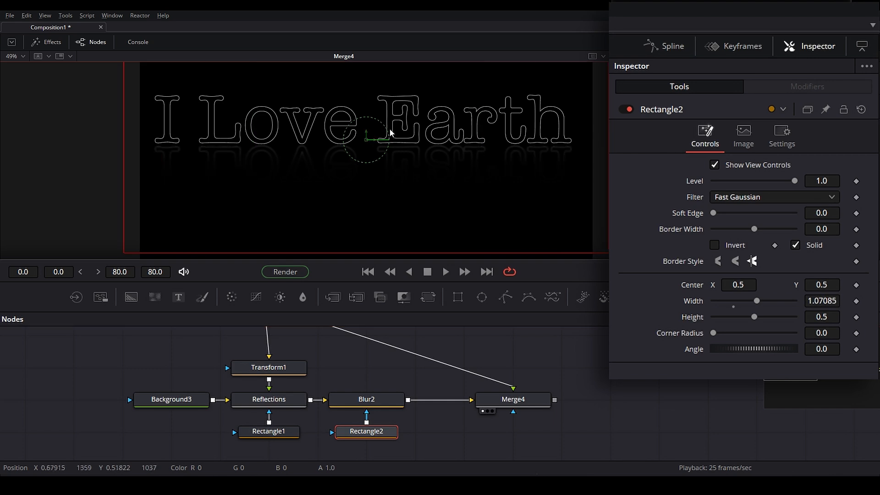
{"action": "left_click_drag", "start_coordinate": [366, 252], "coordinate": [366, 197]}
{"action": "left_click_drag", "start_coordinate": [367, 134], "coordinate": [373, 213]}
Soften Rectangle2's edge and fine-tune the mask vertically so the blur fades in gradually down the reflection.
{"action": "left_click_drag", "start_coordinate": [717, 213], "coordinate": [730, 212]}
{"action": "scroll", "coordinate": [333, 187], "scroll_direction": "up", "scroll_amount": 4}
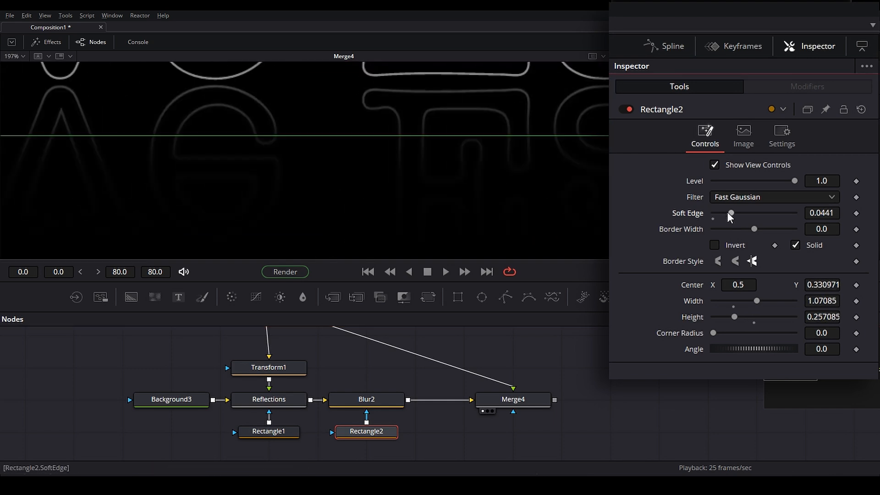
{"action": "scroll", "coordinate": [341, 201], "scroll_direction": "down", "scroll_amount": 2}
{"action": "left_click_drag", "start_coordinate": [342, 231], "coordinate": [342, 238]}
{"action": "scroll", "coordinate": [385, 137], "scroll_direction": "up", "scroll_amount": 2}
{"action": "left_click_drag", "start_coordinate": [738, 214], "coordinate": [768, 237]}
{"action": "scroll", "coordinate": [403, 110], "scroll_direction": "down", "scroll_amount": 3}
{"action": "left_click_drag", "start_coordinate": [365, 185], "coordinate": [365, 190]}
{"action": "scroll", "coordinate": [412, 118], "scroll_direction": "up", "scroll_amount": 5}
{"action": "scroll", "coordinate": [438, 183], "scroll_direction": "down", "scroll_amount": 6}
{"action": "scroll", "coordinate": [513, 166], "scroll_direction": "up", "scroll_amount": 2}
{"action": "left_click_drag", "start_coordinate": [485, 183], "coordinate": [464, 155]}
{"action": "left_click_drag", "start_coordinate": [364, 270], "coordinate": [364, 260]}
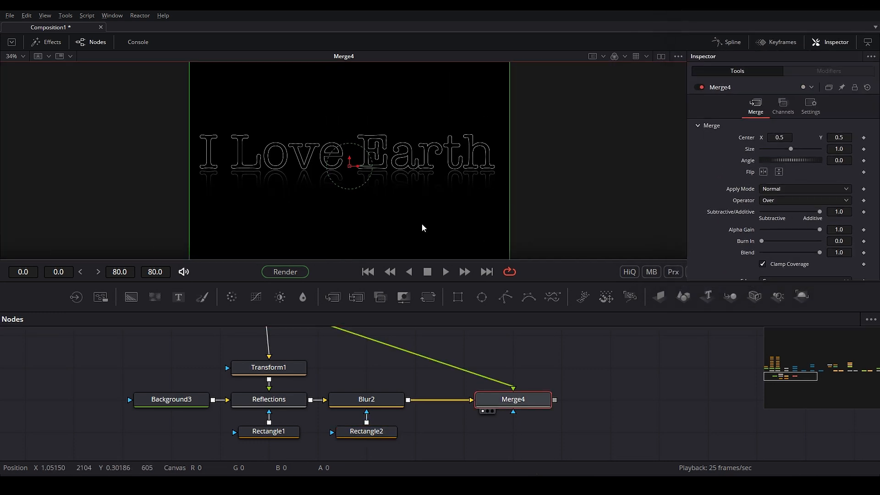
Delete the Merge4 node and show Blur2 in the viewer.
{"action": "left_click_drag", "start_coordinate": [581, 368], "coordinate": [519, 431]}
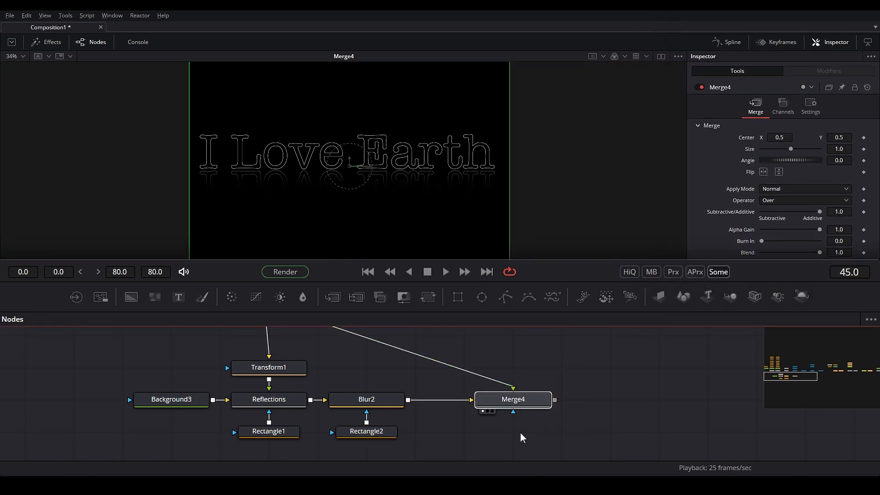
{"action": "key", "text": "Delete"}
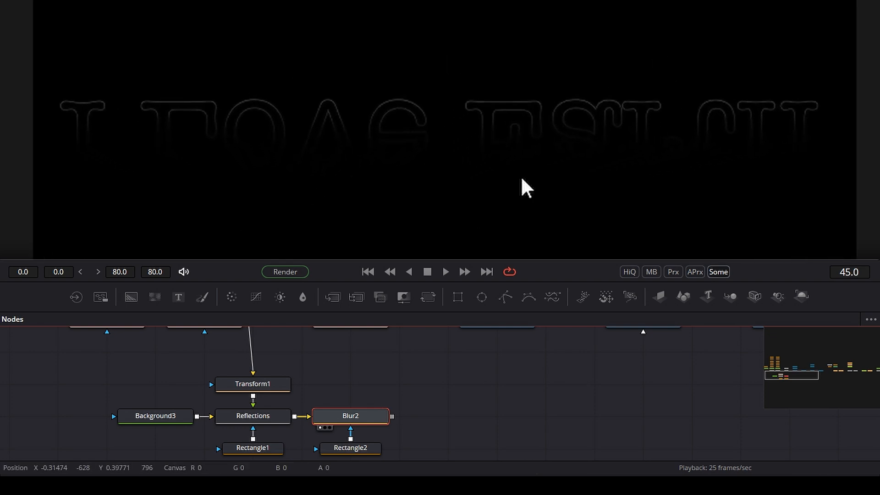
{"action": "scroll", "coordinate": [530, 376], "scroll_direction": "down", "scroll_amount": 3}
Select the chain from the TimeSpeed nodes through SoftGlow1, leaving out Camera3D1, Transform3D1, TimeSpeed2, both Bitmap nodes and MatteControl1.
{"action": "left_click_drag", "start_coordinate": [523, 385], "coordinate": [445, 428]}
{"action": "scroll", "coordinate": [180, 357], "scroll_direction": "down", "scroll_amount": 3}
{"action": "left_click_drag", "start_coordinate": [373, 351], "coordinate": [408, 383]}
{"action": "scroll", "coordinate": [182, 370], "scroll_direction": "down", "scroll_amount": 2}
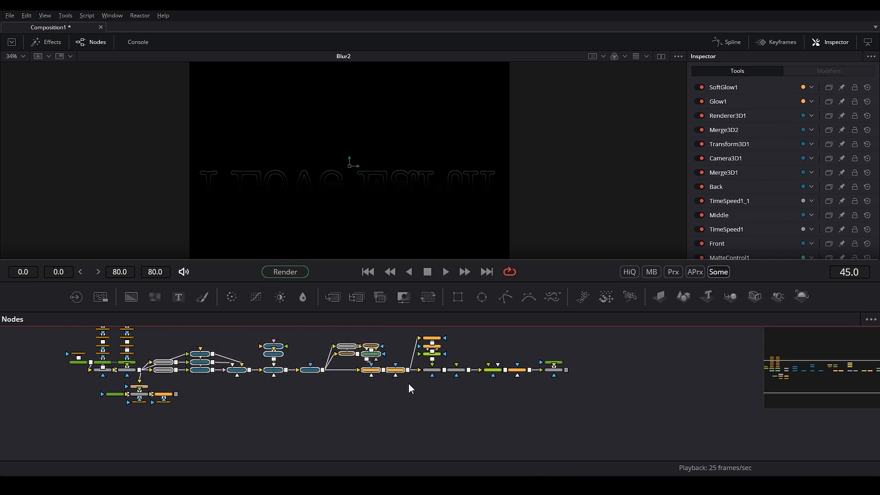
{"action": "scroll", "coordinate": [373, 376], "scroll_direction": "up", "scroll_amount": 3}
{"action": "left_click_drag", "start_coordinate": [502, 407], "coordinate": [600, 423]}
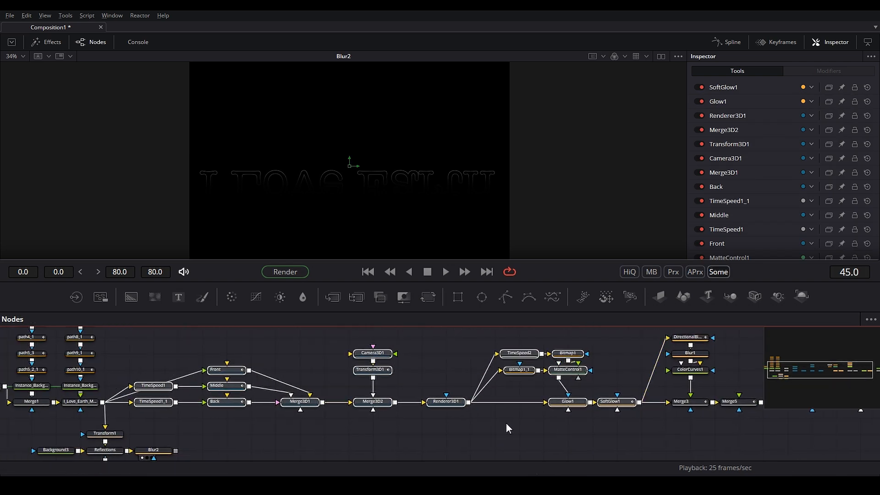
{"action": "left_click_drag", "start_coordinate": [502, 331], "coordinate": [519, 355]}
{"action": "left_click_drag", "start_coordinate": [486, 339], "coordinate": [586, 374]}
{"action": "left_click_drag", "start_coordinate": [336, 331], "coordinate": [407, 379]}
{"action": "scroll", "coordinate": [222, 345], "scroll_direction": "up", "scroll_amount": 1}
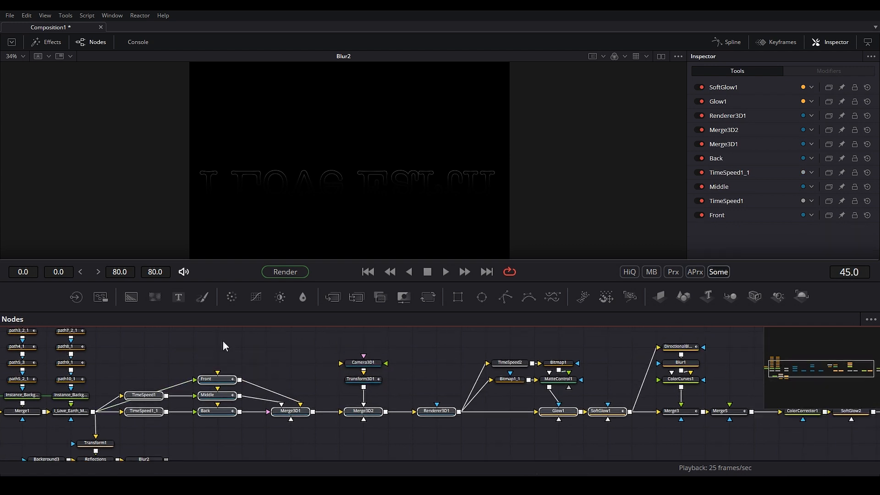
Paste instances of the selected chain below the main nodes and move them close to the reflections branch.
{"action": "scroll", "coordinate": [424, 402], "scroll_direction": "down", "scroll_amount": 2}
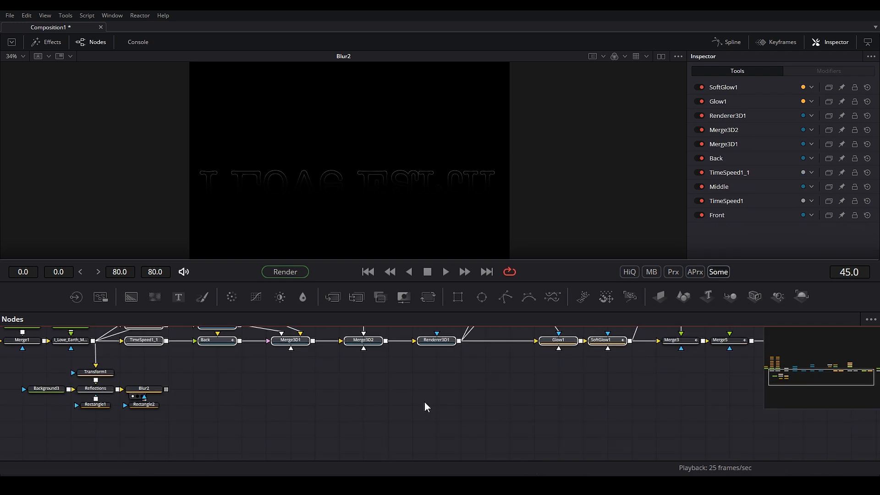
{"action": "scroll", "coordinate": [424, 403], "scroll_direction": "up", "scroll_amount": 1}
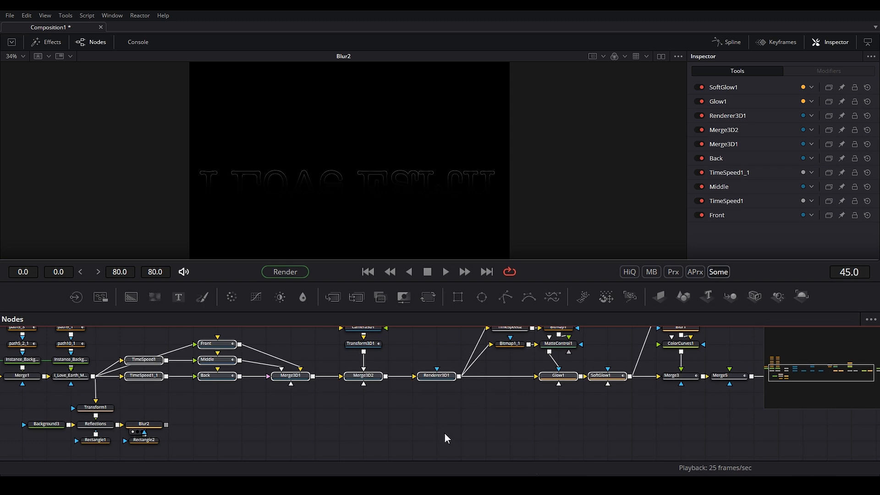
{"action": "left_click_drag", "start_coordinate": [447, 438], "coordinate": [375, 405]}
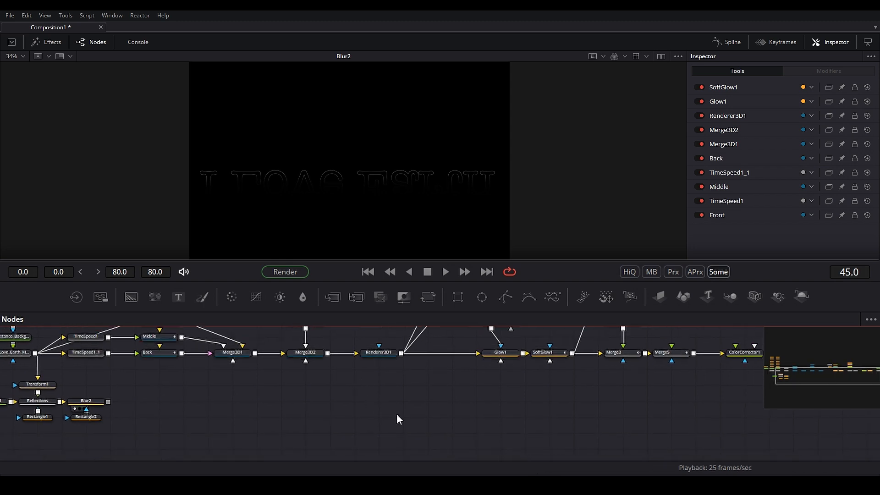
{"action": "key", "text": "ctrl+shift+v"}
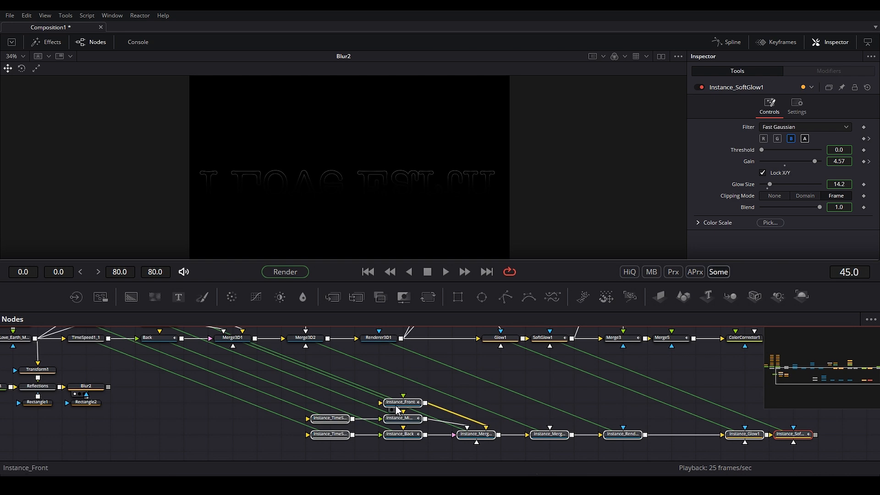
{"action": "left_click_drag", "start_coordinate": [397, 408], "coordinate": [220, 408]}
Select the path, background, merge and reflections nodes together with both original TimeSpeed nodes and shift them left to make room.
{"action": "scroll", "coordinate": [301, 414], "scroll_direction": "down", "scroll_amount": 6, "text": "ctrl"}
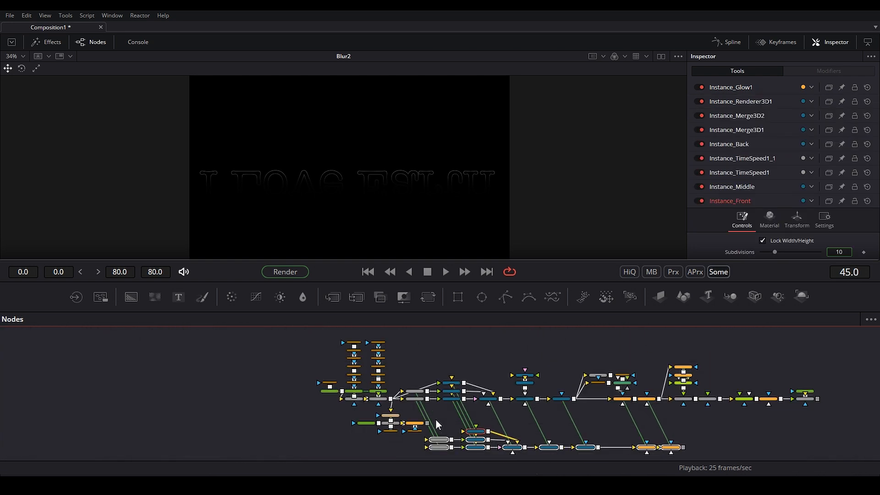
{"action": "left_click_drag", "start_coordinate": [287, 342], "coordinate": [415, 440]}
{"action": "left_click", "coordinate": [414, 399]}
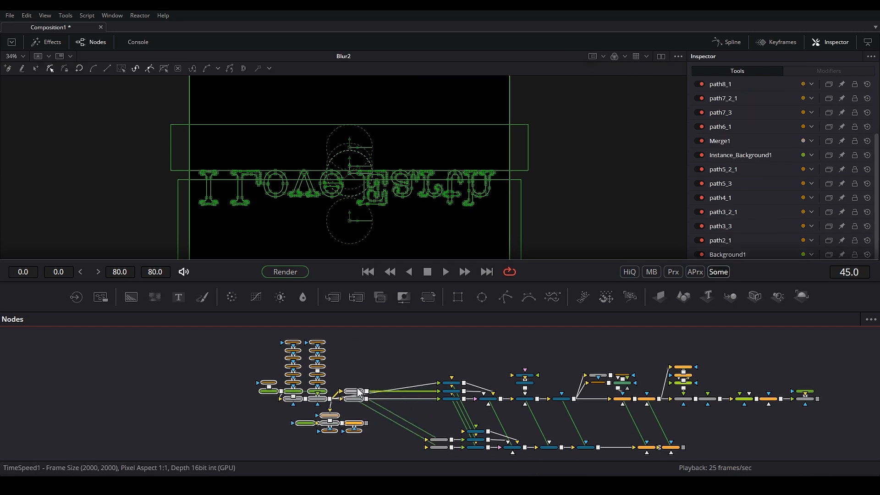
Move both original TimeSpeed nodes next to the image planes, lining them up above their instances.
{"action": "scroll", "coordinate": [414, 400], "scroll_direction": "up", "scroll_amount": 5, "text": "ctrl"}
{"action": "left_click_drag", "start_coordinate": [312, 389], "coordinate": [458, 389]}
{"action": "scroll", "coordinate": [336, 403], "scroll_direction": "down", "scroll_amount": 2, "text": "ctrl"}
{"action": "left_click_drag", "start_coordinate": [336, 403], "coordinate": [271, 346]}
{"action": "left_click_drag", "start_coordinate": [332, 352], "coordinate": [716, 417]}
{"action": "left_click_drag", "start_coordinate": [368, 388], "coordinate": [350, 388]}
{"action": "left_click_drag", "start_coordinate": [360, 384], "coordinate": [331, 375]}
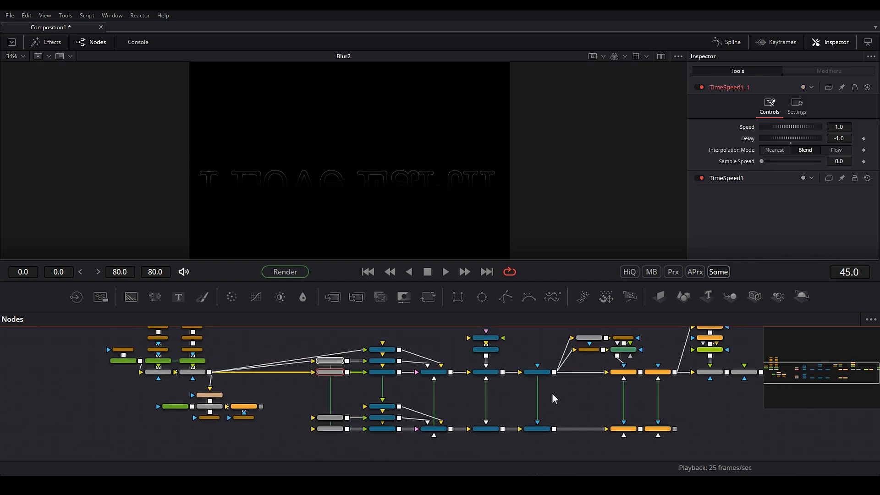
Arrange Instance_Middle with its TimeSpeed instance and Instance_Front below Instance_Back, and move the instanced chain closer to the main chain.
{"action": "scroll", "coordinate": [554, 397], "scroll_direction": "up", "scroll_amount": 3}
{"action": "left_click_drag", "start_coordinate": [255, 368], "coordinate": [415, 419]}
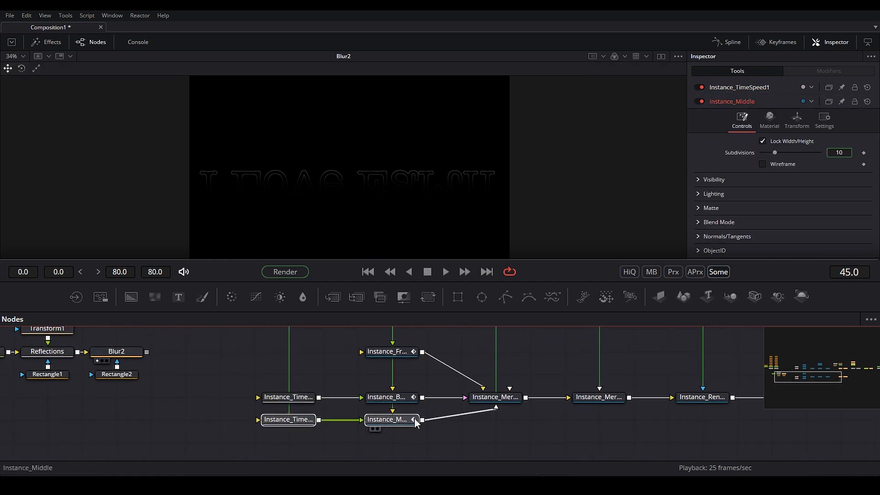
{"action": "left_click_drag", "start_coordinate": [404, 351], "coordinate": [407, 444]}
{"action": "scroll", "coordinate": [627, 428], "scroll_direction": "down", "scroll_amount": 3}
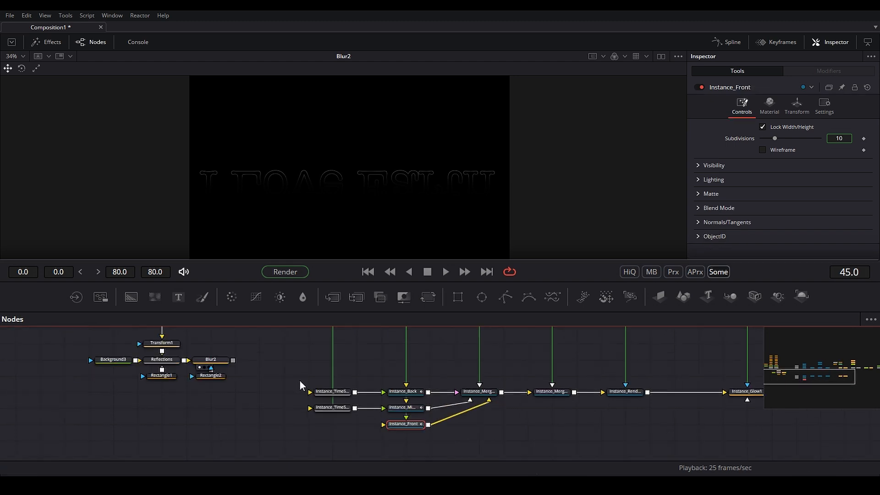
{"action": "scroll", "coordinate": [210, 362], "scroll_direction": "down", "scroll_amount": 2}
{"action": "left_click_drag", "start_coordinate": [333, 390], "coordinate": [704, 442]}
{"action": "left_click_drag", "start_coordinate": [356, 407], "coordinate": [357, 373]}
Connect the Blur2 output to both instanced TimeSpeed nodes and to Instance_Front.
{"action": "scroll", "coordinate": [262, 369], "scroll_direction": "up", "scroll_amount": 3}
{"action": "left_click_drag", "start_coordinate": [114, 348], "coordinate": [374, 394]}
{"action": "scroll", "coordinate": [317, 435], "scroll_direction": "up", "scroll_amount": 2}
{"action": "left_click", "coordinate": [306, 424]}
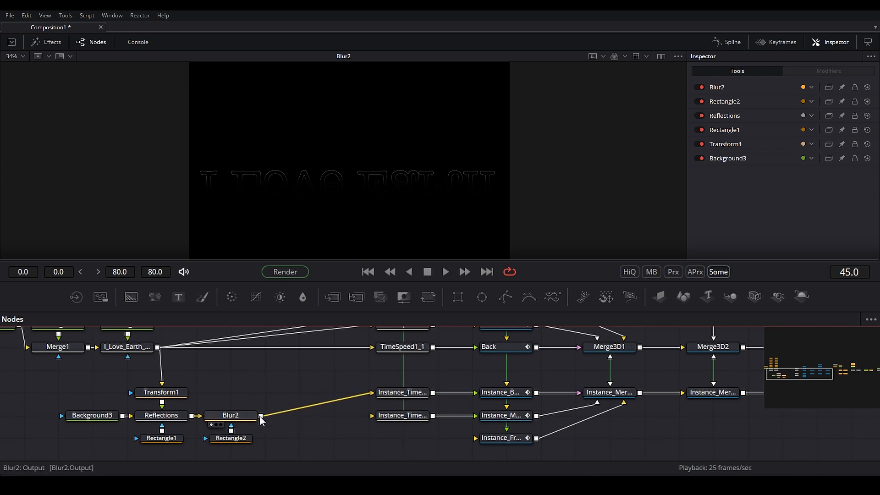
{"action": "left_click_drag", "start_coordinate": [262, 419], "coordinate": [481, 422]}
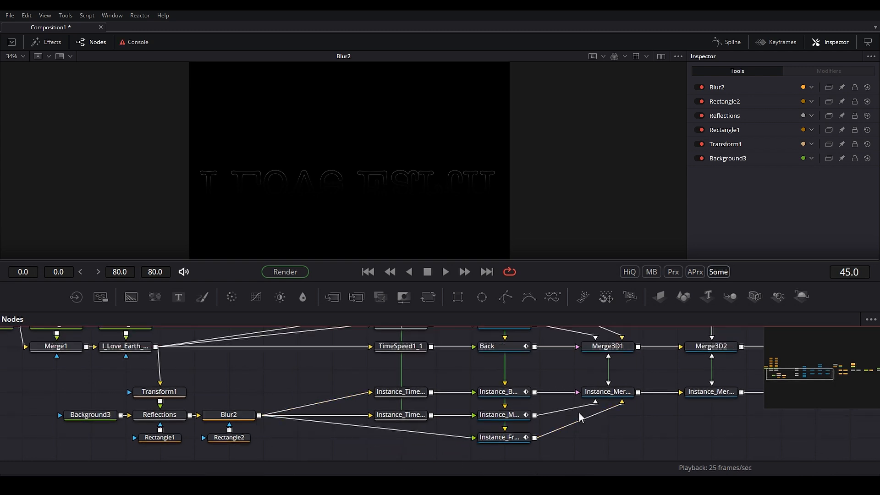
Connect the Transform3D1 camera output to the instance of Merge3D2 and show Instance_Renderer3D1 in the viewer.
{"action": "left_click_drag", "start_coordinate": [594, 385], "coordinate": [569, 371]}
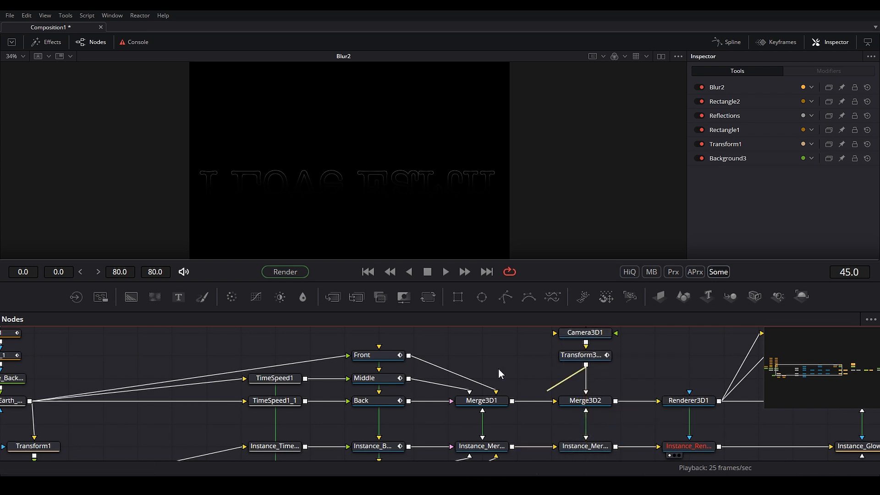
{"action": "left_click_drag", "start_coordinate": [577, 450], "coordinate": [585, 452]}
{"action": "left_click_drag", "start_coordinate": [699, 336], "coordinate": [541, 337]}
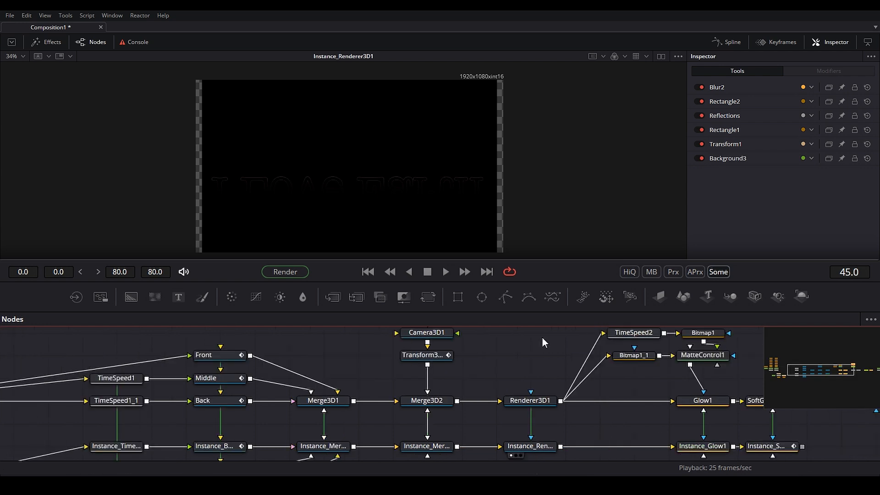
Set the Background3 alpha to 0.0 so the reflections have a transparent background.
{"action": "left_click_drag", "start_coordinate": [219, 364], "coordinate": [505, 323]}
{"action": "left_click_drag", "start_coordinate": [203, 391], "coordinate": [305, 388]}
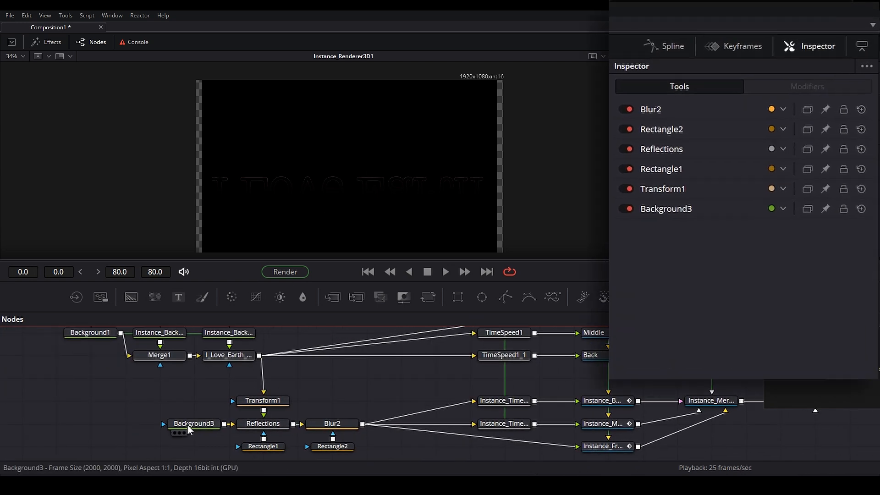
{"action": "left_click", "coordinate": [189, 426]}
{"action": "left_click", "coordinate": [699, 179]}
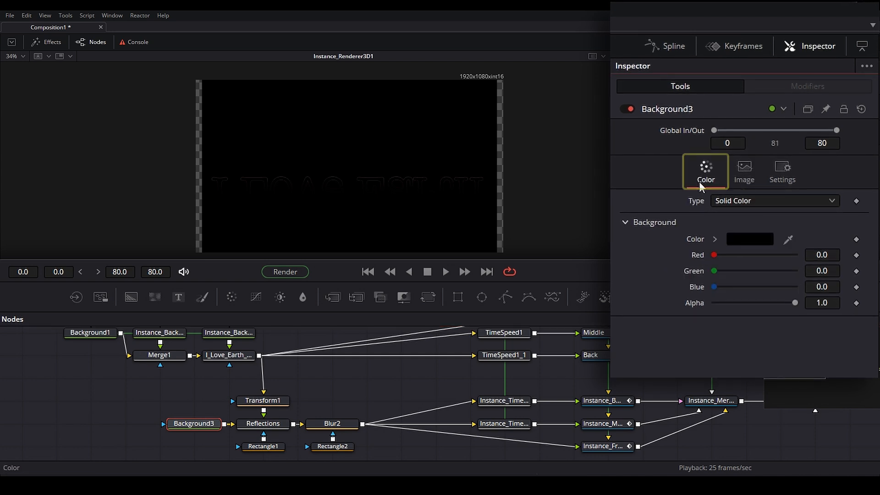
{"action": "left_click_drag", "start_coordinate": [791, 302], "coordinate": [714, 302]}
Insert a Merge node between Merge3 and ColorCorrector1, connect Instance_SoftGlow1 as its foreground, and show Merge2 in the viewer.
{"action": "left_click_drag", "start_coordinate": [680, 384], "coordinate": [243, 418]}
{"action": "left_click_drag", "start_coordinate": [707, 418], "coordinate": [378, 412]}
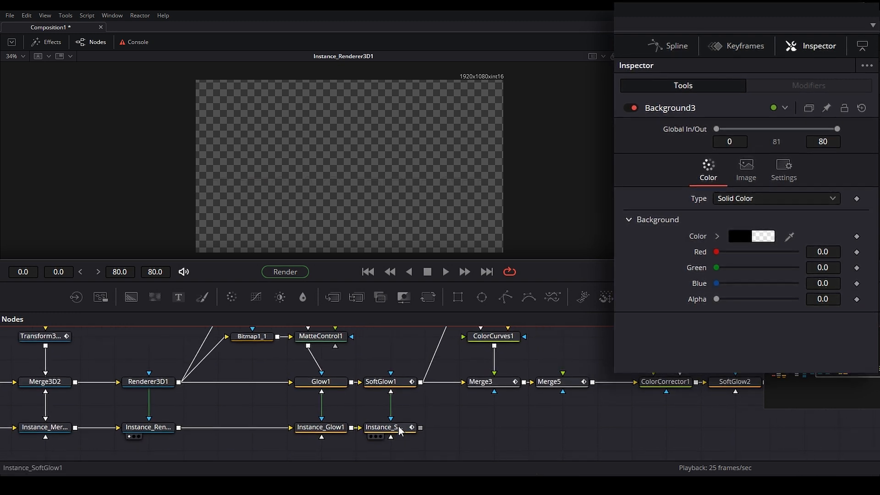
{"action": "left_click", "coordinate": [400, 431]}
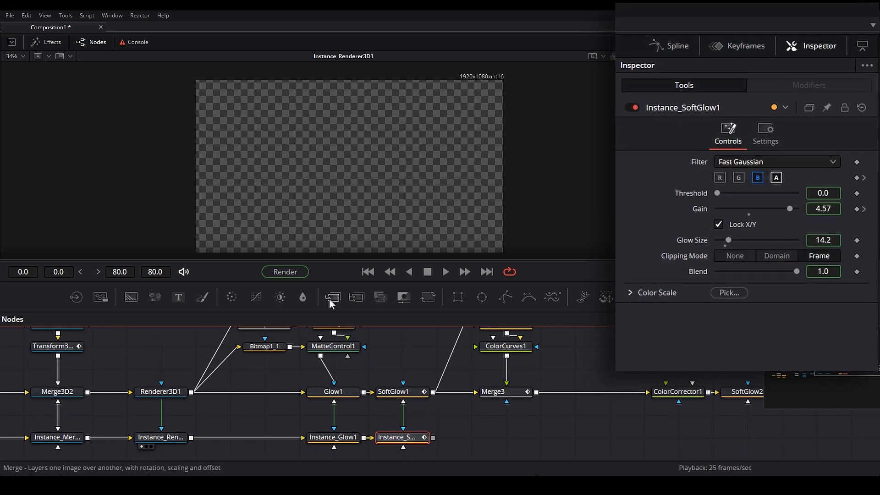
{"action": "left_click_drag", "start_coordinate": [328, 296], "coordinate": [592, 394]}
{"action": "left_click_drag", "start_coordinate": [566, 386], "coordinate": [537, 370]}
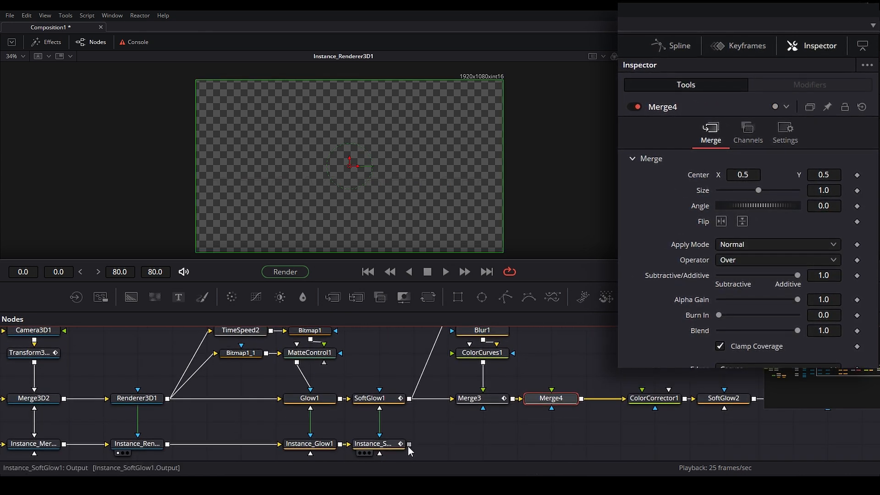
{"action": "left_click_drag", "start_coordinate": [425, 461], "coordinate": [551, 405]}
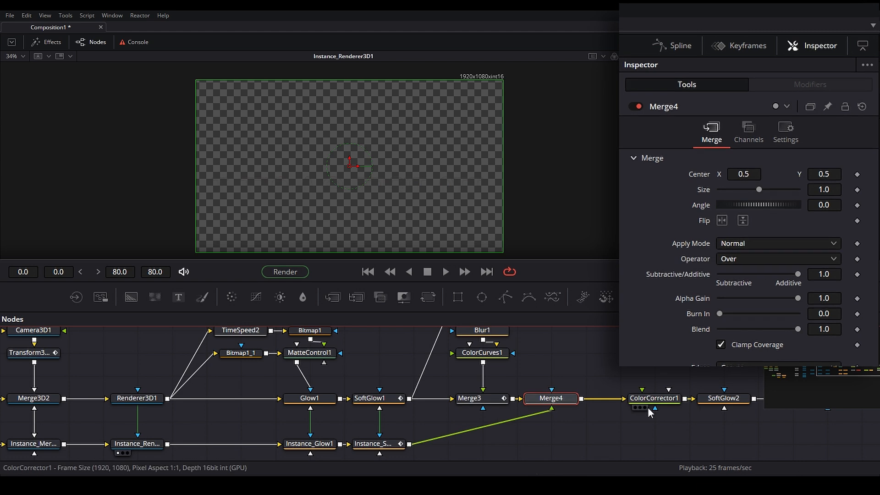
{"action": "left_click_drag", "start_coordinate": [766, 403], "coordinate": [576, 420]}
{"action": "left_click", "coordinate": [617, 424]}
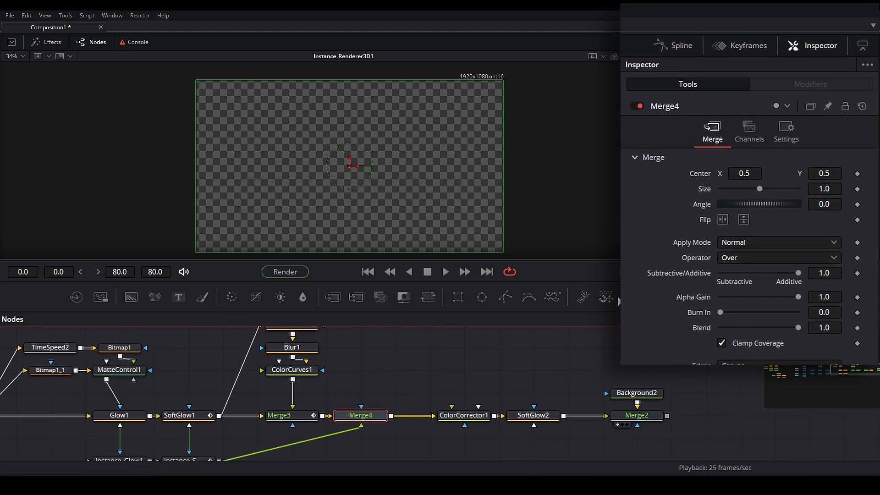
Lower the reflections' strength by setting the Merge4 Blend to 0.087.
{"action": "left_click_drag", "start_coordinate": [479, 374], "coordinate": [813, 366]}
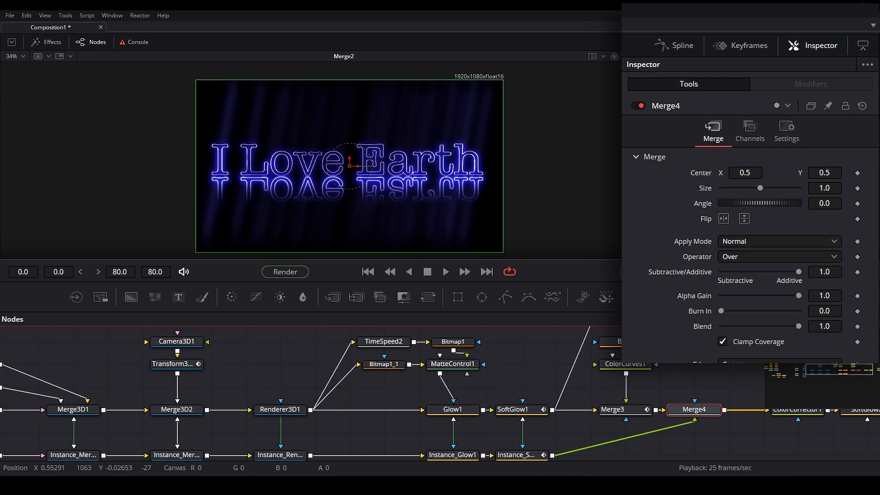
{"action": "left_click_drag", "start_coordinate": [709, 424], "coordinate": [703, 369]}
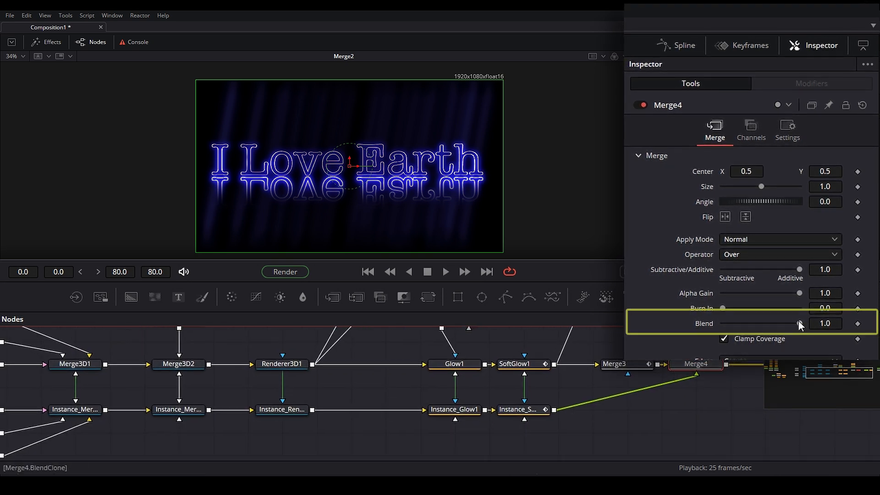
{"action": "left_click_drag", "start_coordinate": [799, 322], "coordinate": [736, 330]}
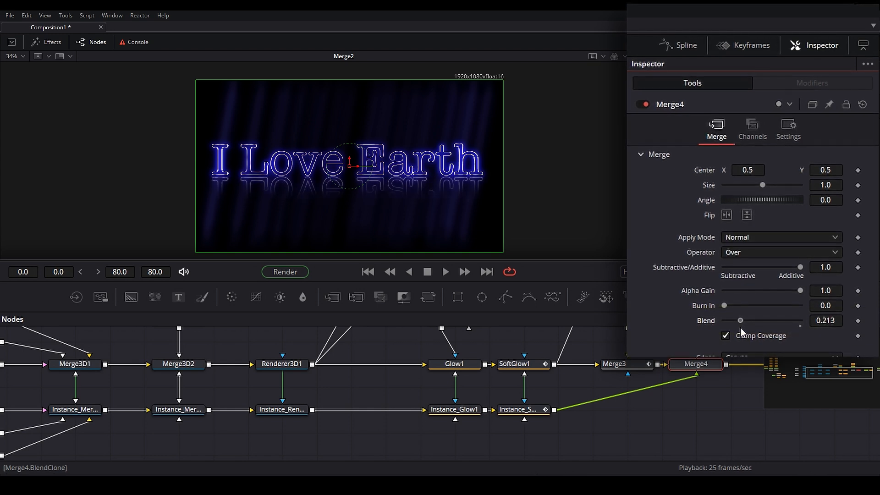
{"action": "left_click_drag", "start_coordinate": [741, 326], "coordinate": [738, 326]}
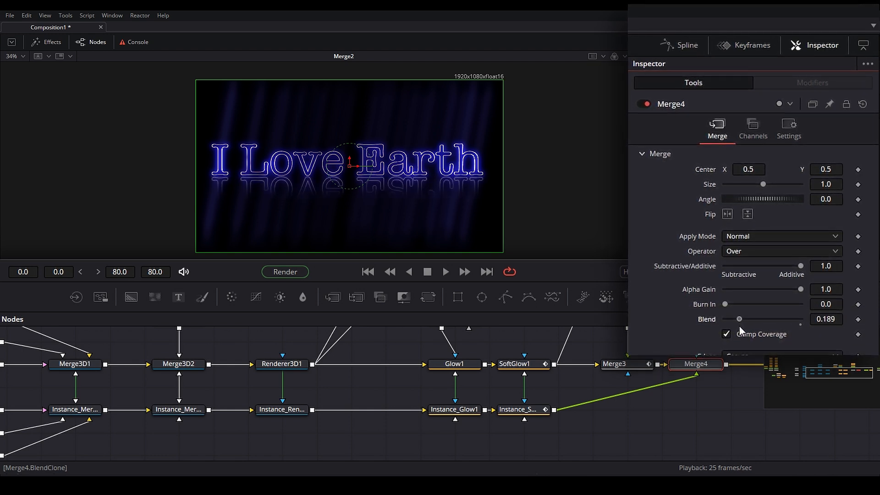
{"action": "double_click", "coordinate": [829, 321]}
{"action": "type", "text": "0.087"}
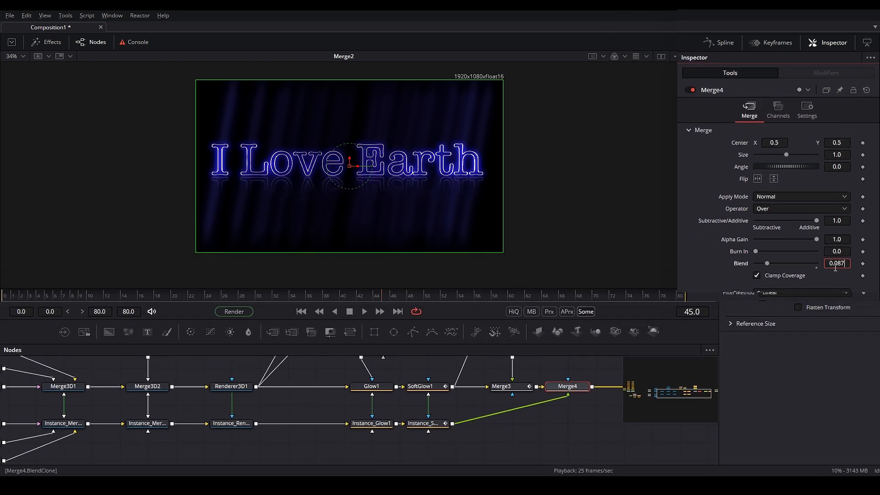
{"action": "key", "text": "Return"}
Examine the animation curves of Transform3D1 in the Spline editor and close the editor.
{"action": "scroll", "coordinate": [571, 437], "scroll_direction": "down", "scroll_amount": 3}
{"action": "scroll", "coordinate": [351, 425], "scroll_direction": "up", "scroll_amount": 3}
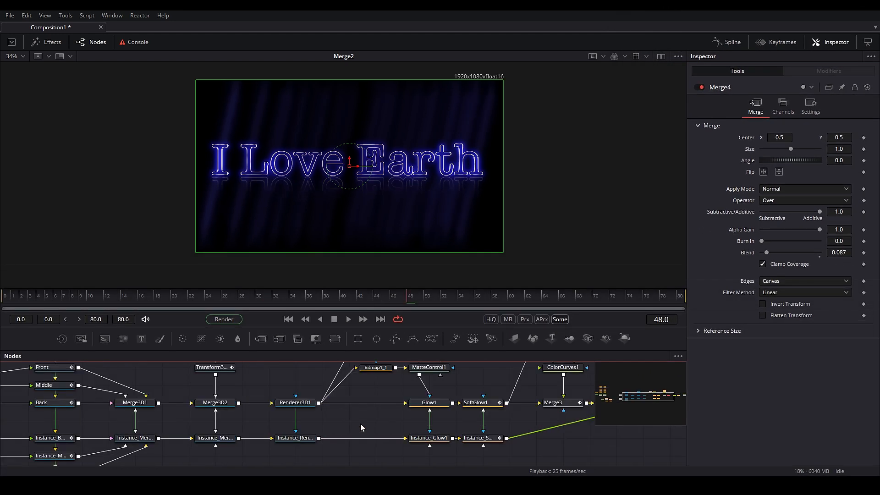
{"action": "left_click_drag", "start_coordinate": [360, 427], "coordinate": [420, 427]}
{"action": "left_click_drag", "start_coordinate": [195, 453], "coordinate": [260, 484]}
{"action": "left_click", "coordinate": [341, 382]}
{"action": "left_click", "coordinate": [730, 42]}
{"action": "left_click", "coordinate": [677, 356]}
{"action": "key", "text": "Escape"}
{"action": "left_click", "coordinate": [186, 403]}
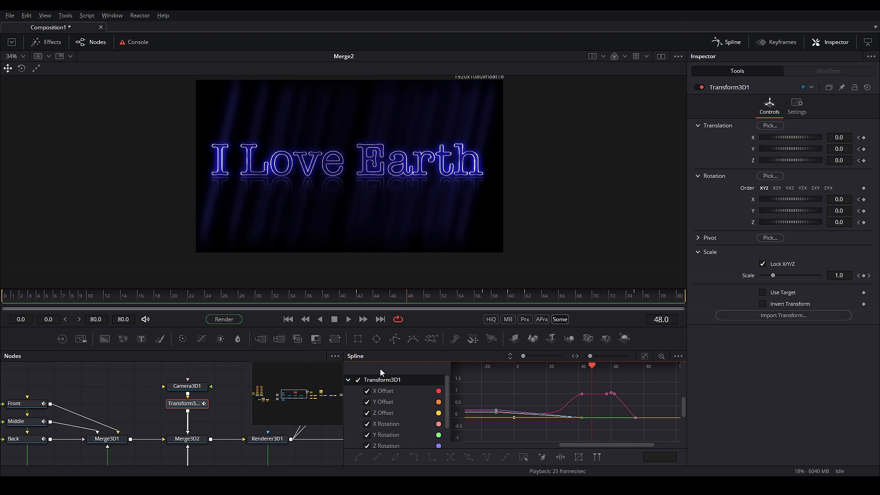
{"action": "left_click", "coordinate": [732, 41]}
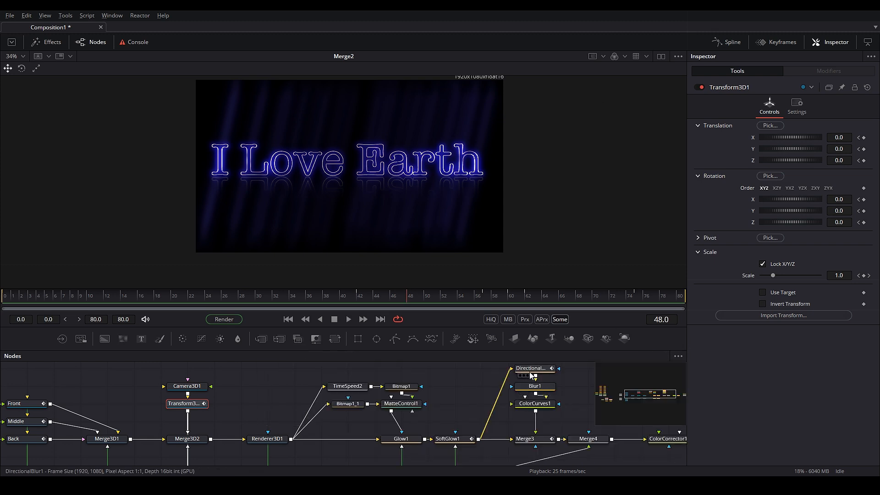